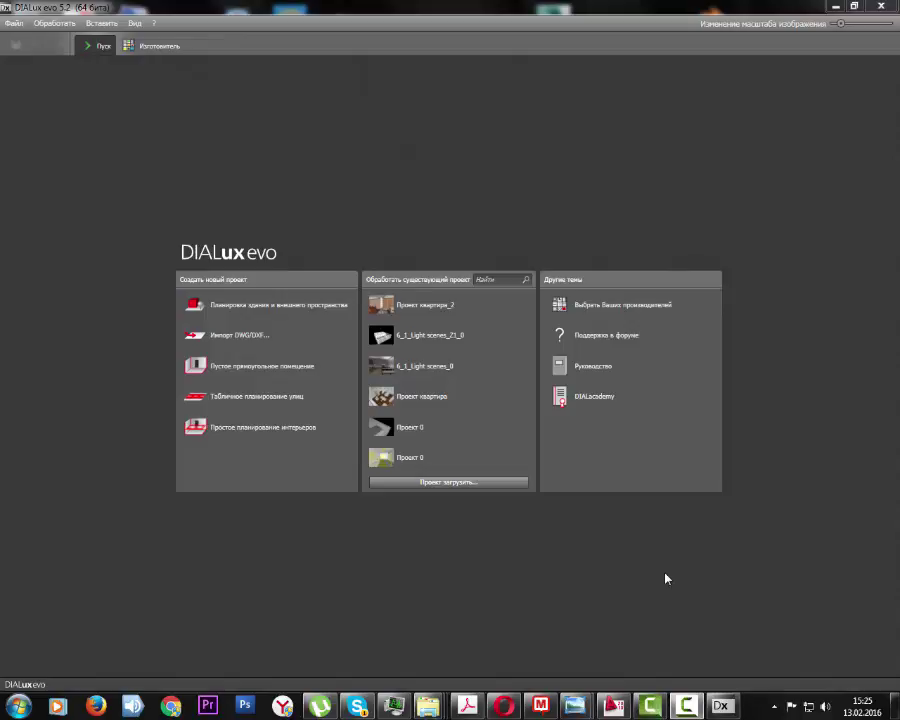
pyautogui.click(880, 6)
pyautogui.doubleClick(550, 367)
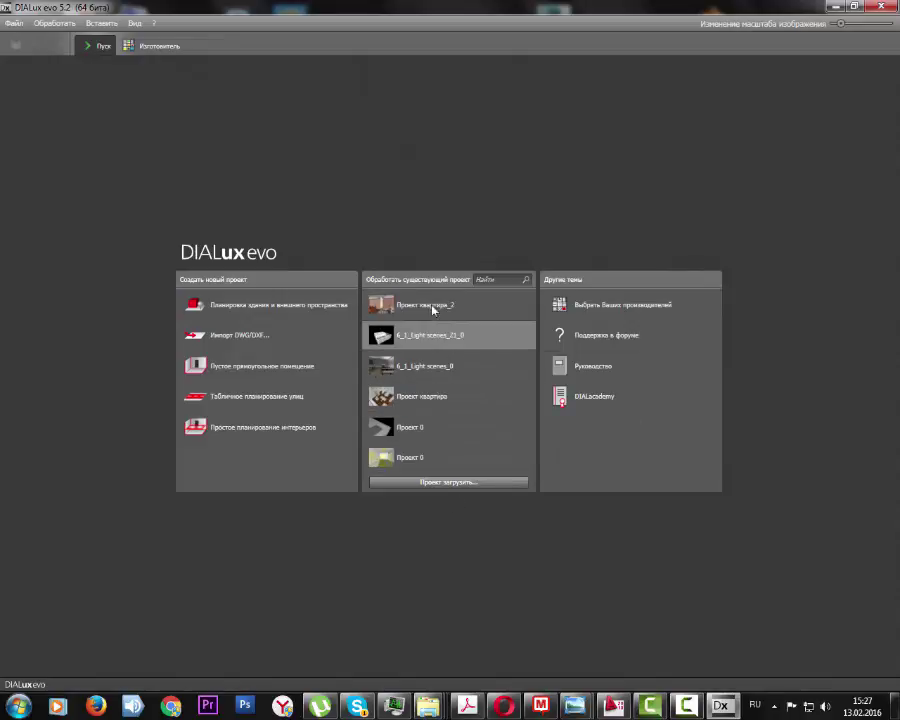
pyautogui.click(14, 22)
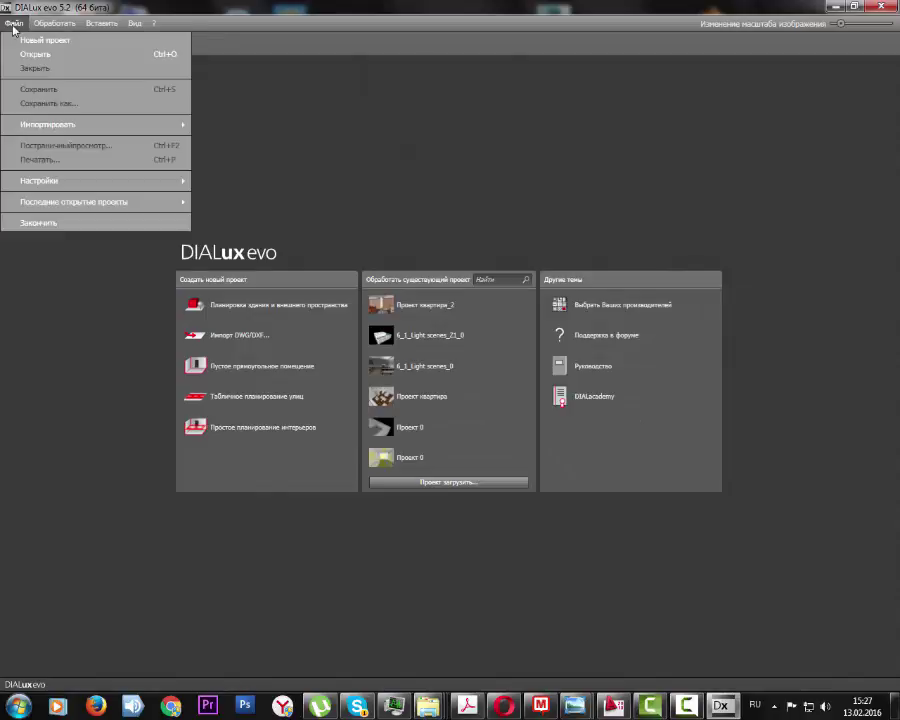
pyautogui.click(354, 109)
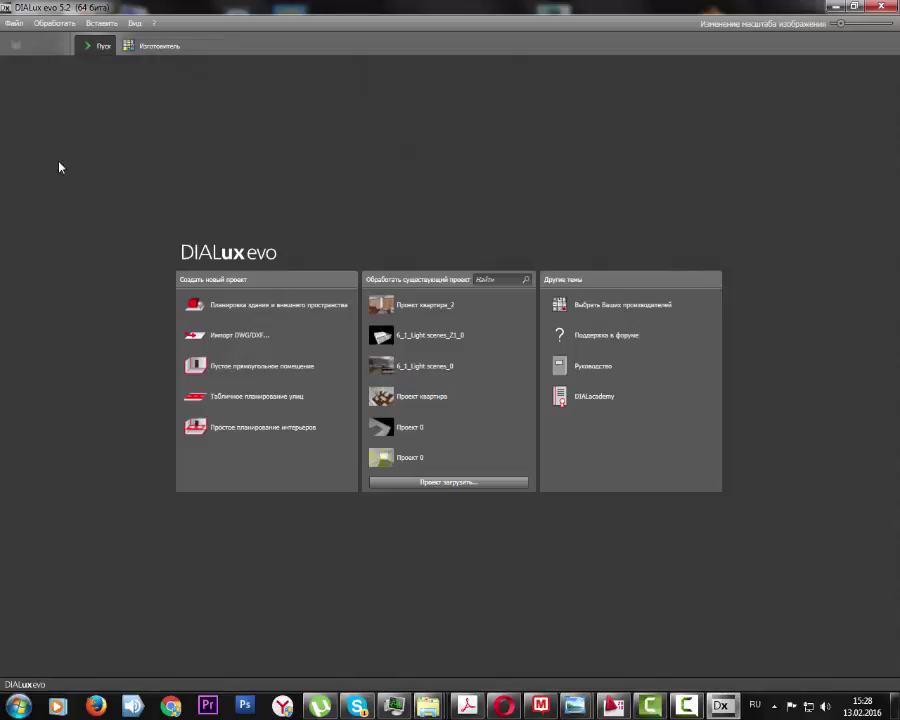
# Open the general settings and set the save reminder interval to 15 minutes
pyautogui.click(24, 23)
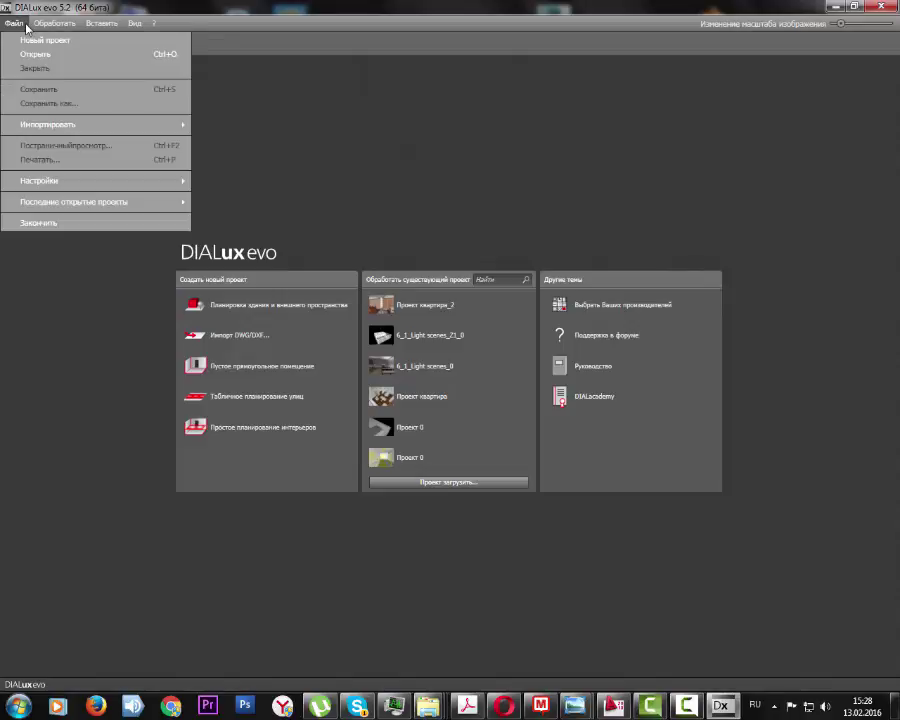
pyautogui.moveTo(150, 180)
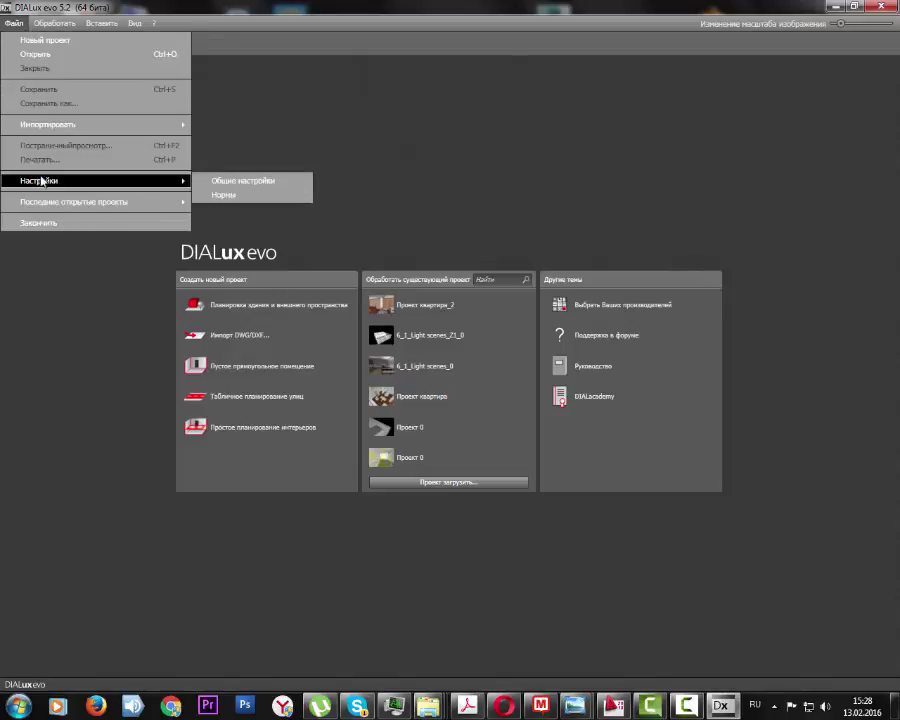
pyautogui.click(212, 181)
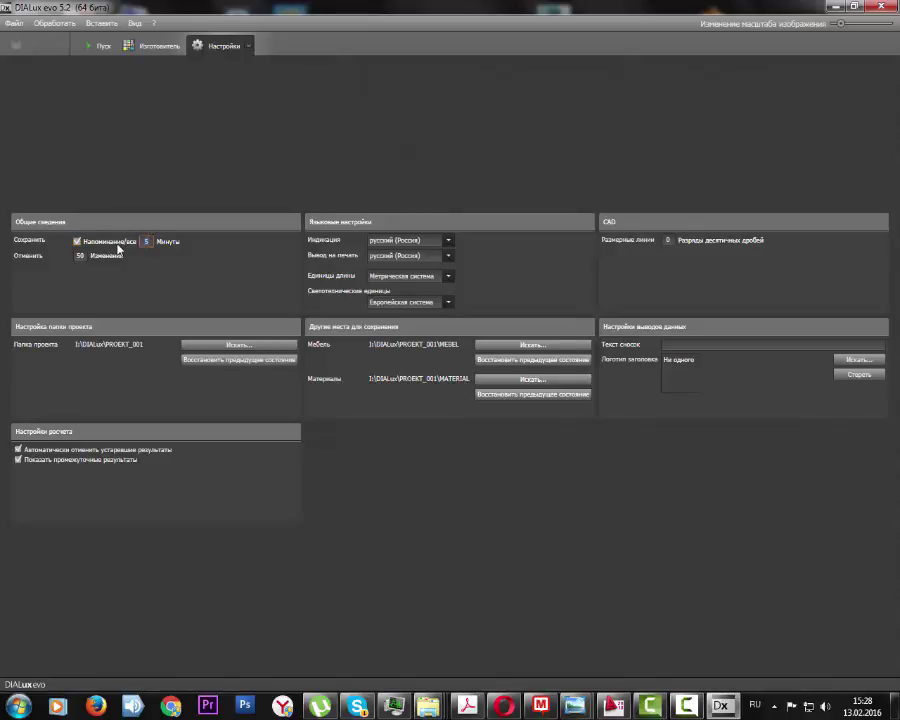
pyautogui.write('15')
# Set the number of changes that can be undone to 100 in the general settings
pyautogui.click(81, 256)
pyautogui.write('5')
pyautogui.doubleClick(80, 255)
pyautogui.write('51')
pyautogui.press('BackSpace')
pyautogui.press('BackSpace')
pyautogui.write('100')
pyautogui.click(201, 288)
# Review the available display and print output languages and the options for length and photometric units
pyautogui.click(448, 241)
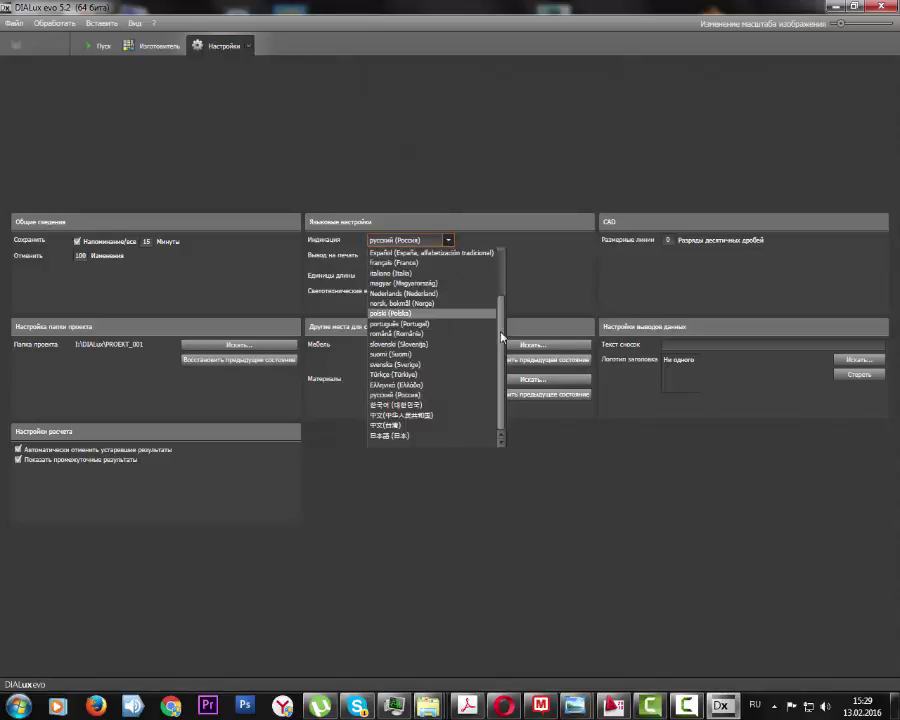
pyautogui.click(482, 255)
pyautogui.click(448, 241)
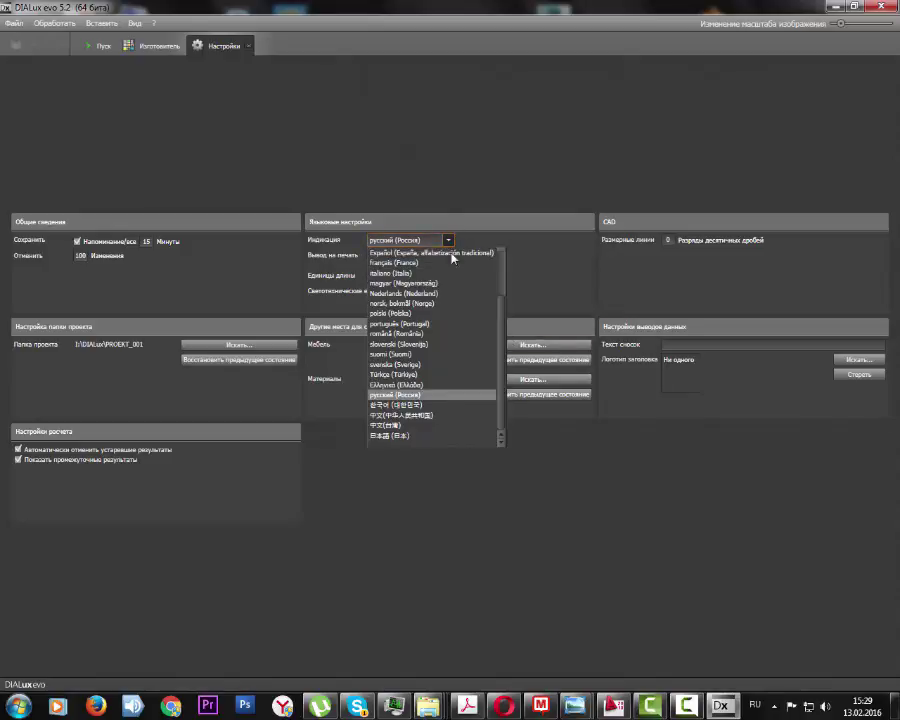
pyautogui.scroll(3, 500, 390)
pyautogui.scroll(-3, 498, 361)
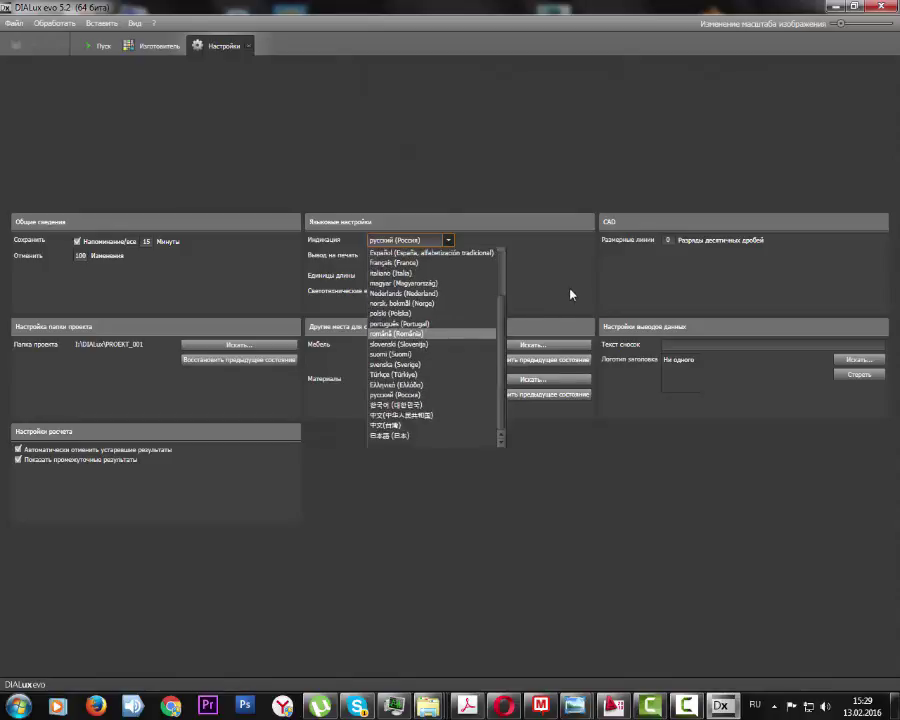
pyautogui.click(458, 281)
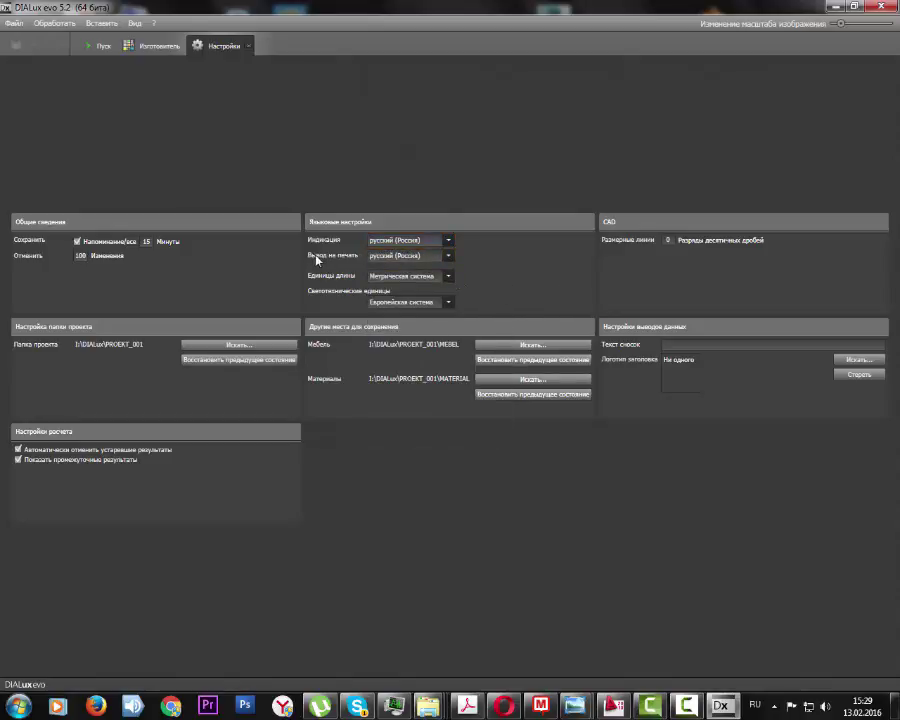
pyautogui.click(450, 256)
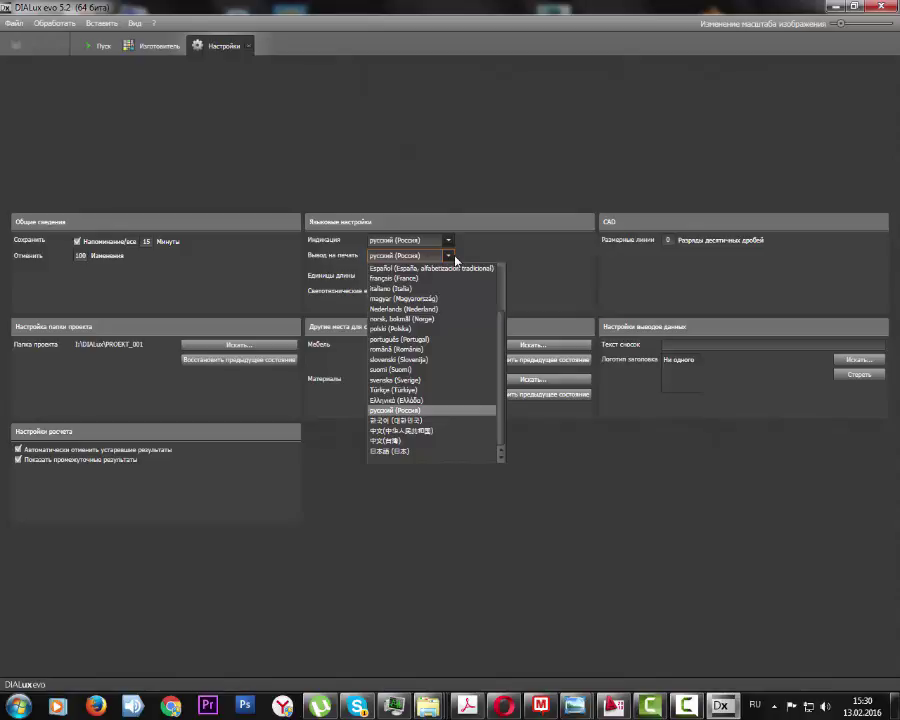
pyautogui.scroll(3, 412, 380)
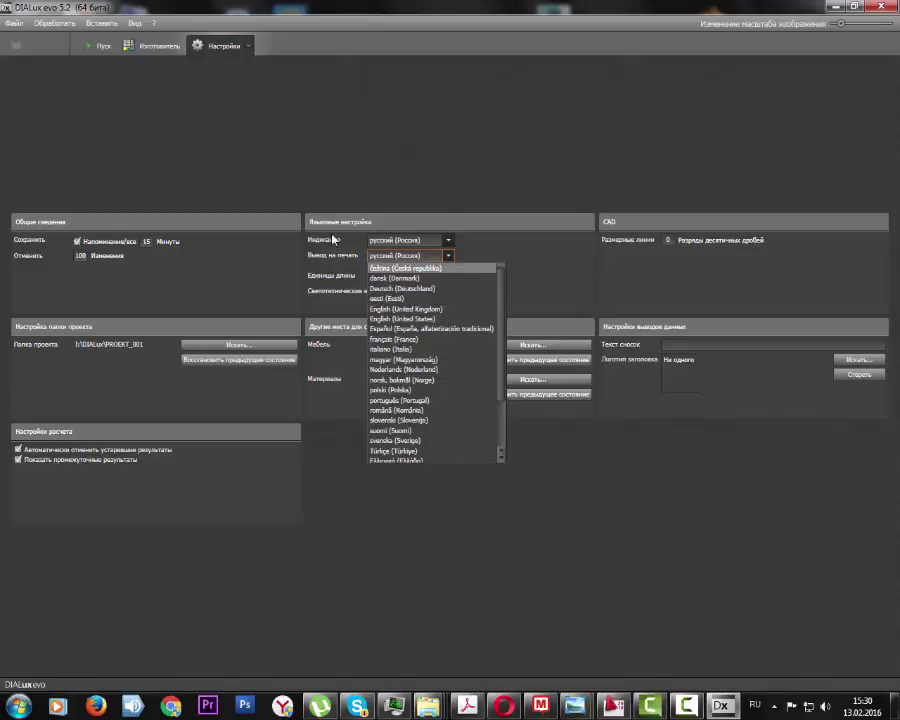
pyautogui.click(508, 255)
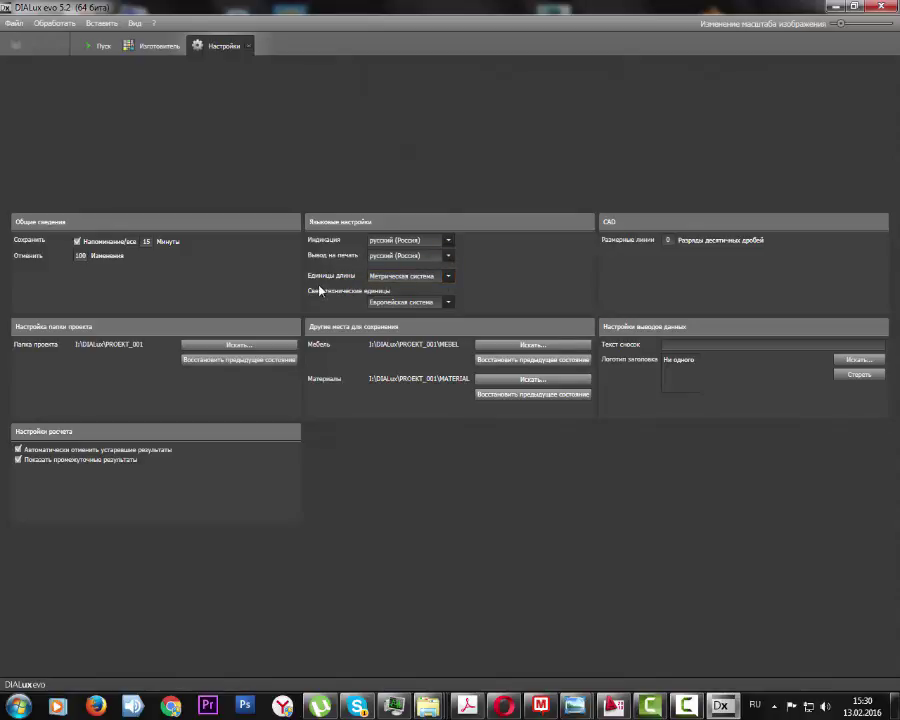
pyautogui.click(431, 279)
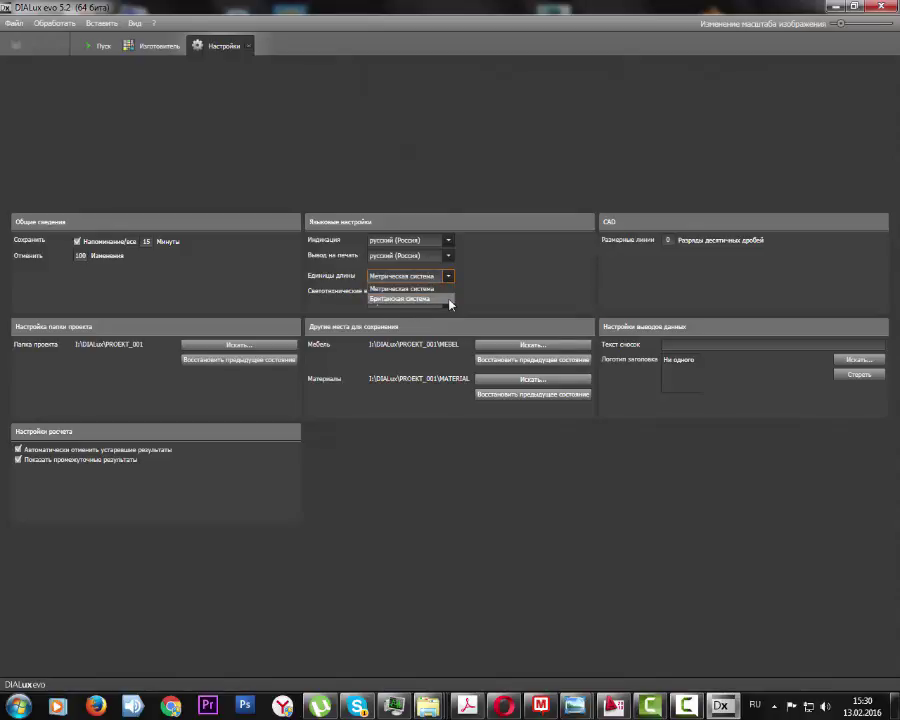
pyautogui.click(487, 284)
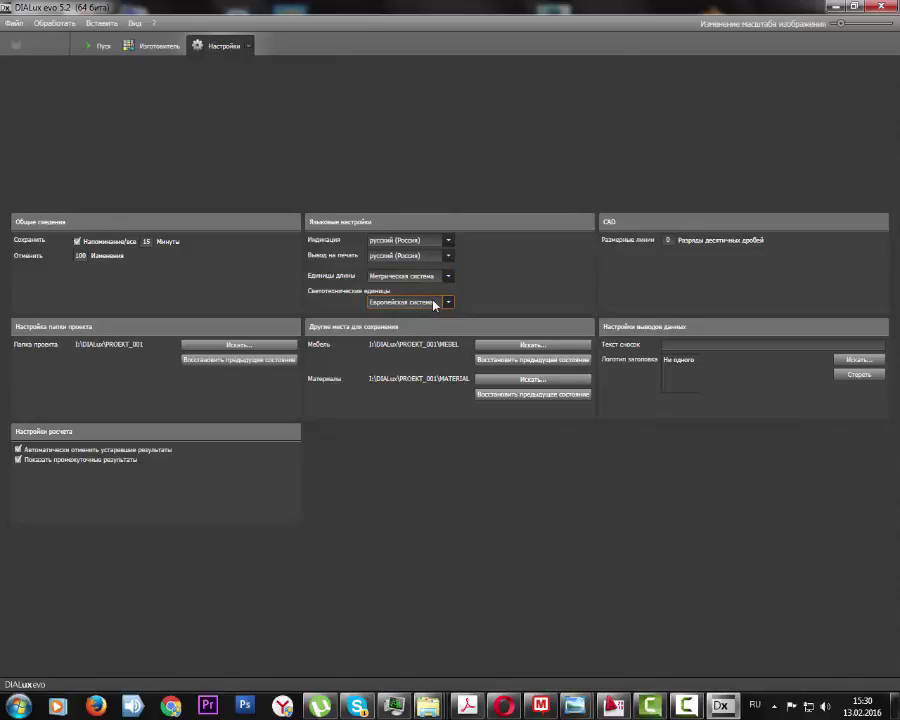
pyautogui.click(435, 303)
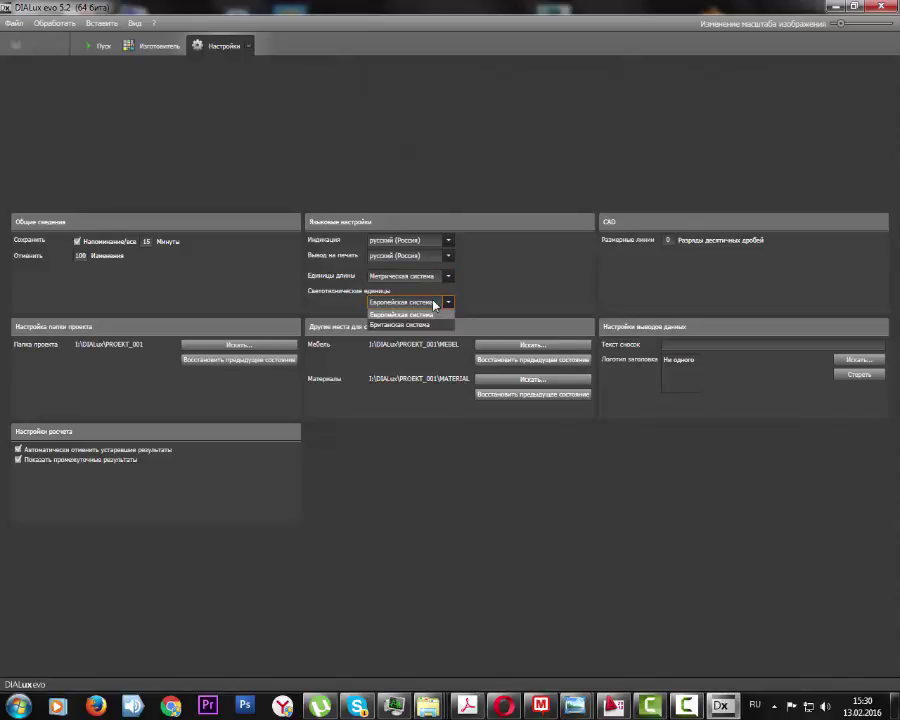
pyautogui.click(448, 302)
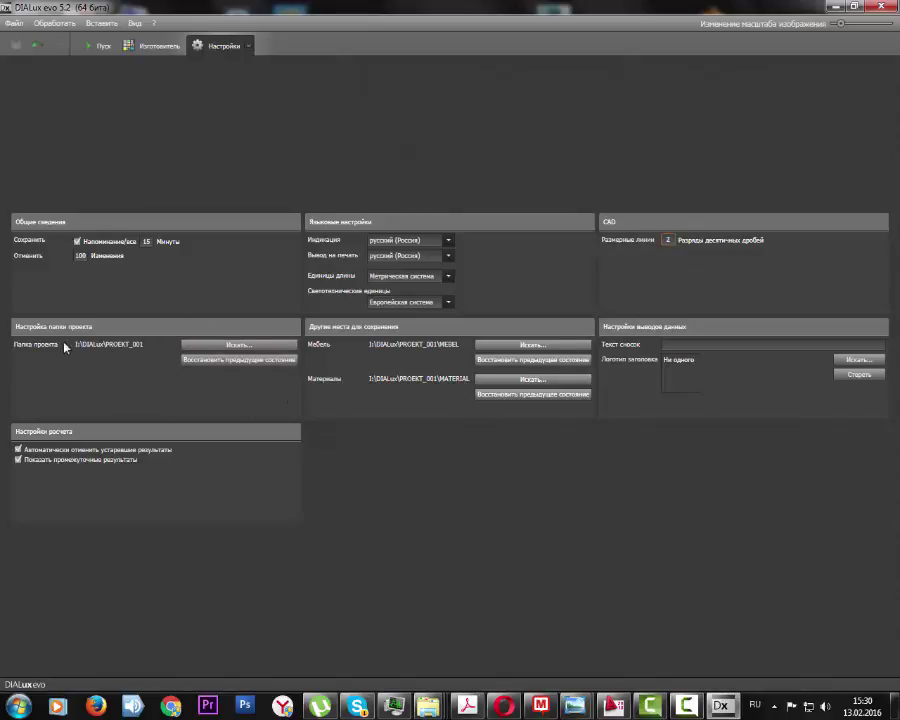
# Set the CAD dimension lines to 2 decimal places
pyautogui.write('4')
pyautogui.write('2')
pyautogui.write('4')
pyautogui.write('2')
# Create a folder named Коттежд inside I:\DIALux and set it as the project folder
pyautogui.click(218, 346)
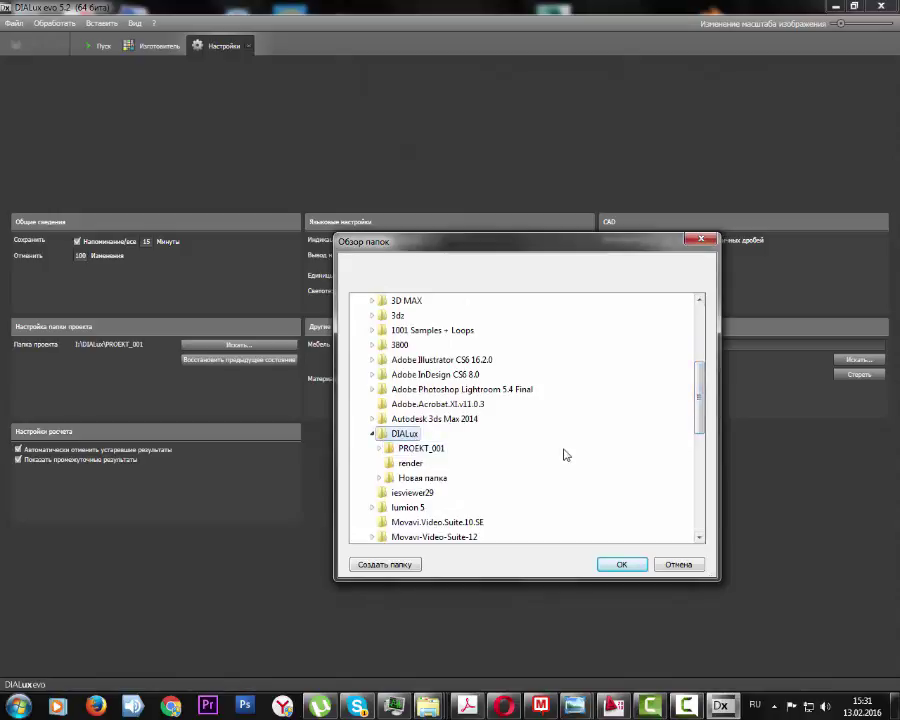
pyautogui.click(392, 566)
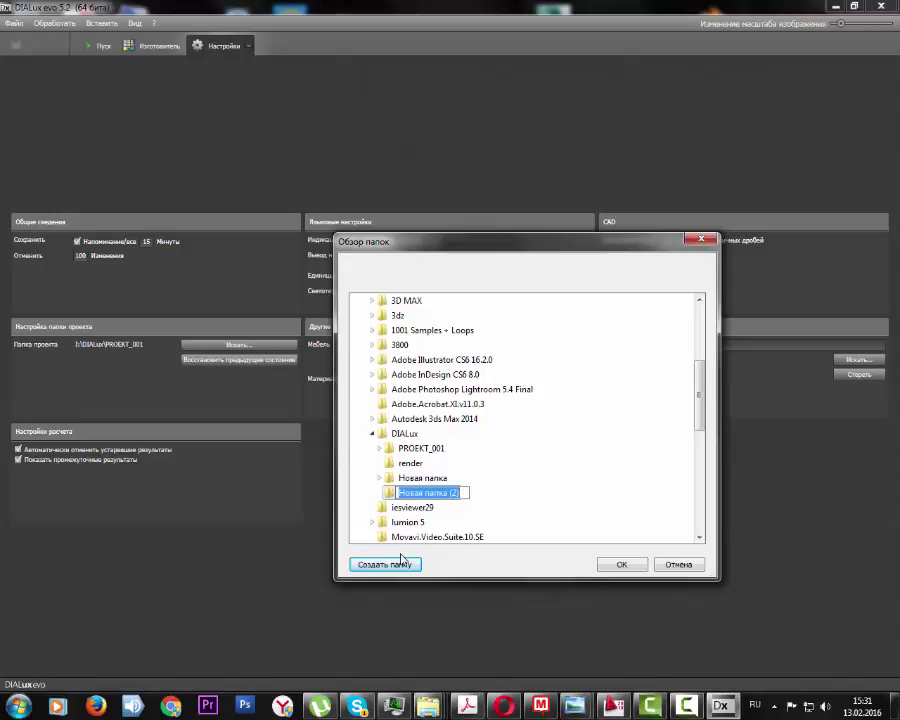
pyautogui.write('К')
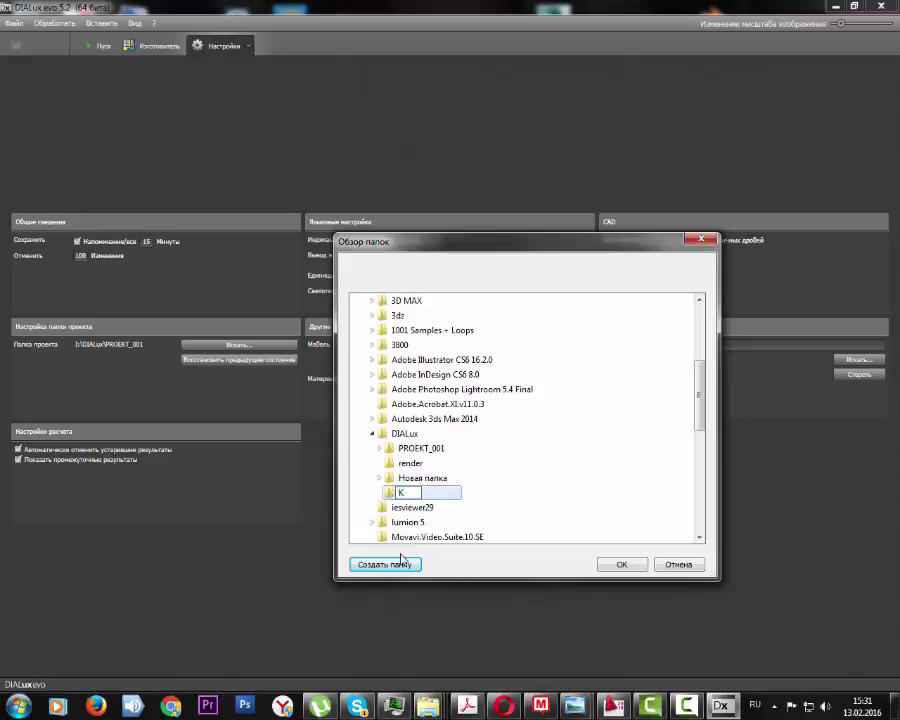
pyautogui.write('оттедж')
pyautogui.click(608, 566)
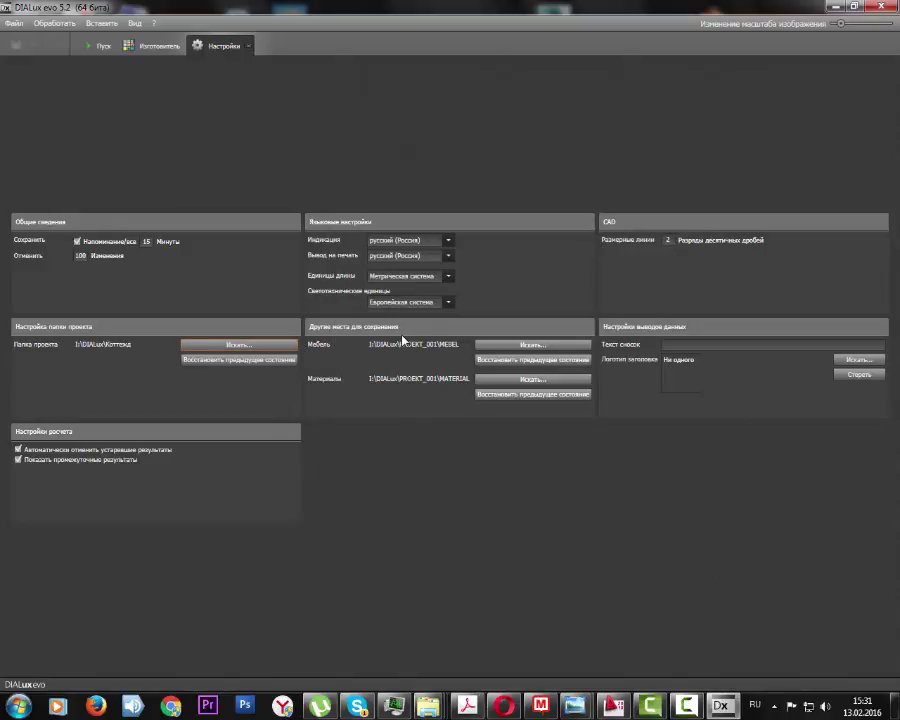
# Create a folder named мебель inside I:\DIALux\Коттежд and set it as the storage location for furniture
pyautogui.click(539, 349)
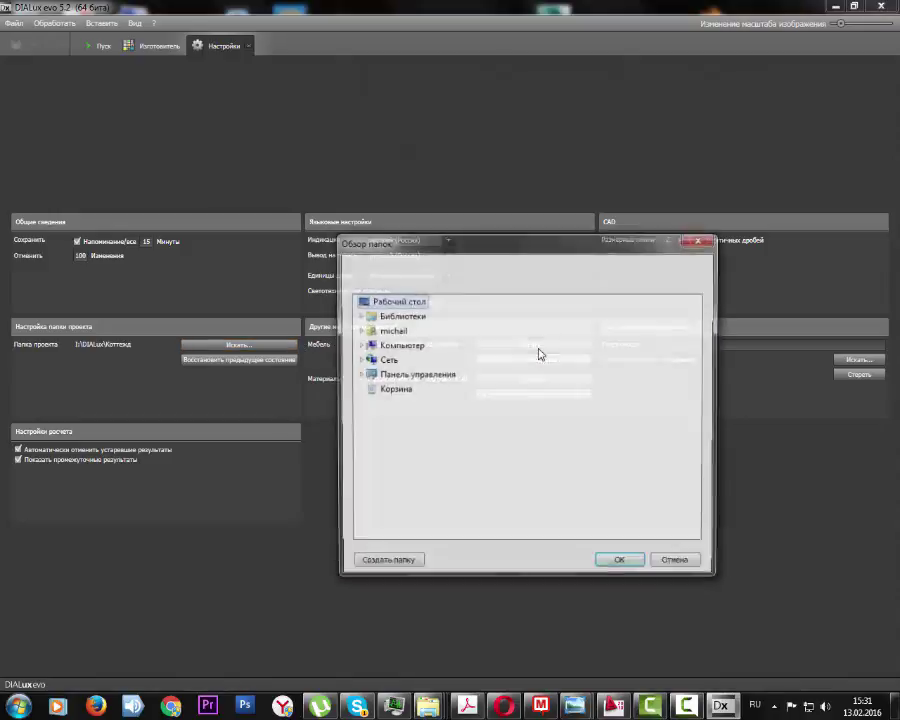
pyautogui.click(699, 242)
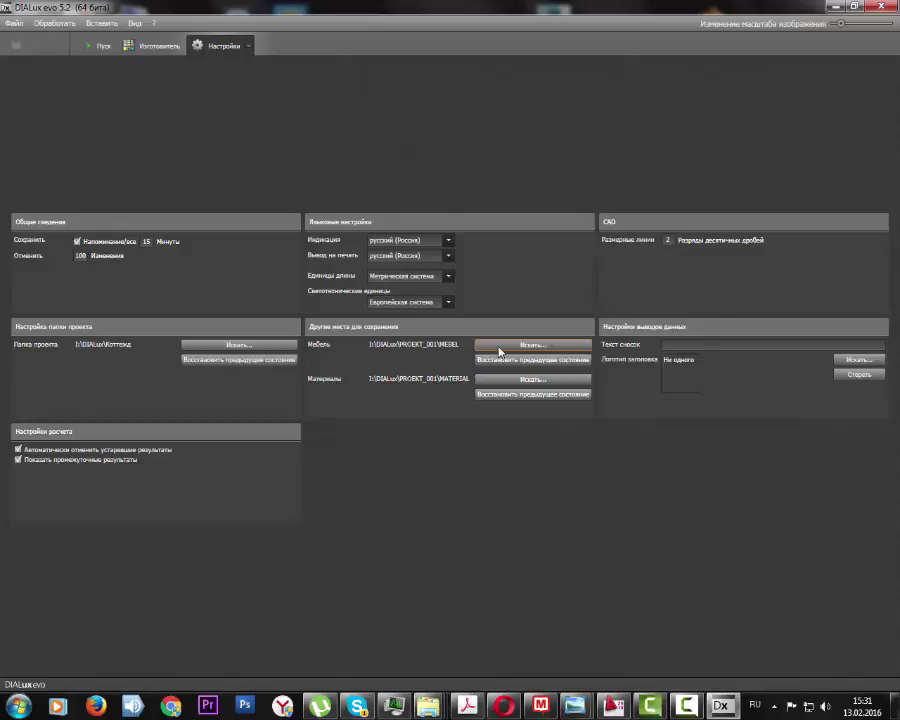
pyautogui.click(497, 347)
pyautogui.click(360, 345)
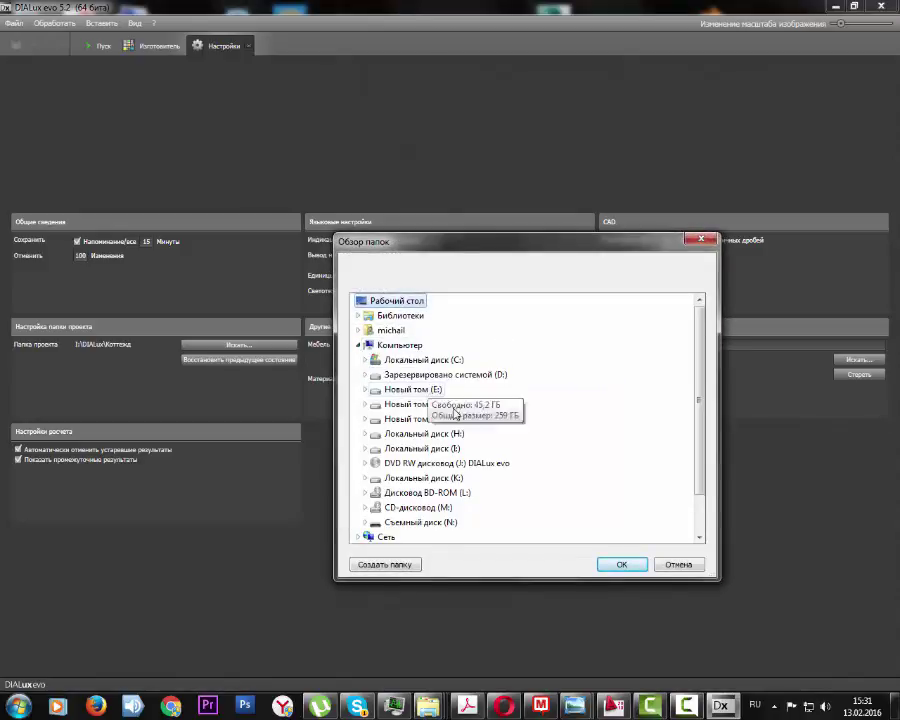
pyautogui.doubleClick(453, 452)
pyautogui.scroll(-2, 392, 526)
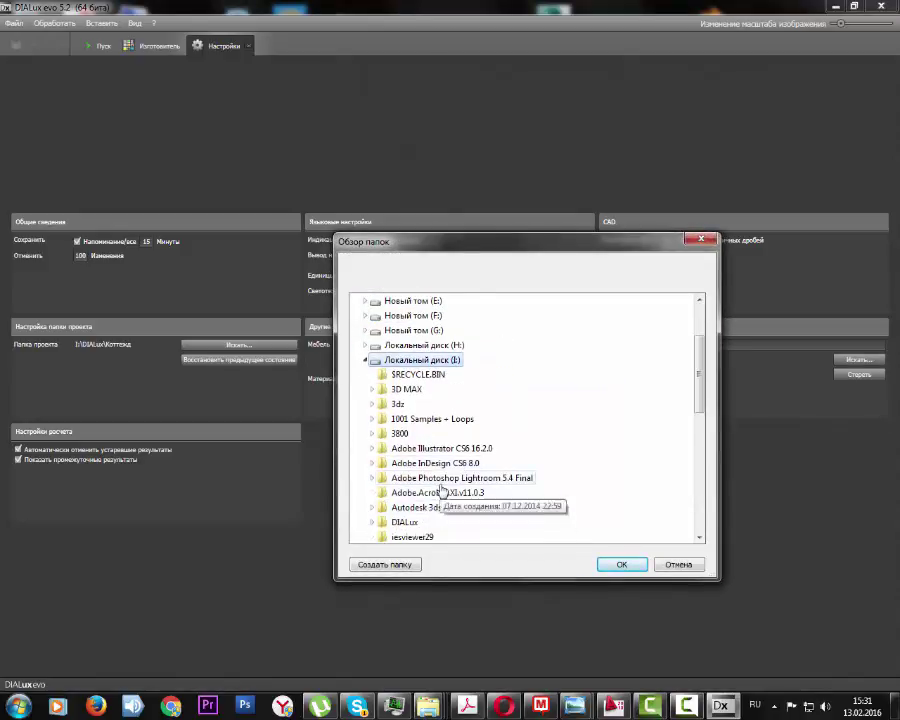
pyautogui.scroll(-1, 408, 482)
pyautogui.doubleClick(405, 478)
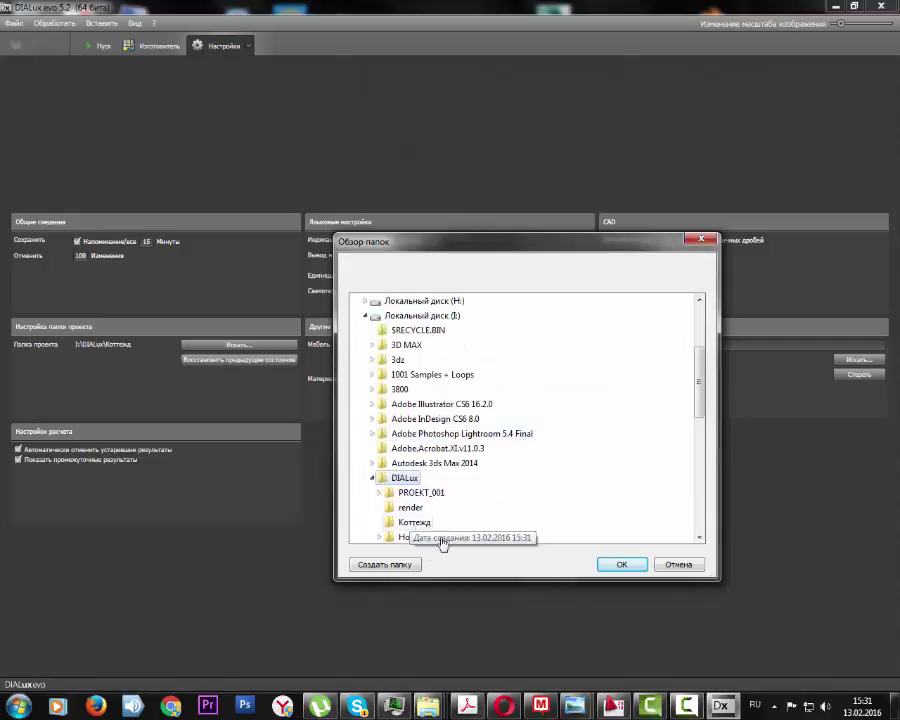
pyautogui.click(414, 522)
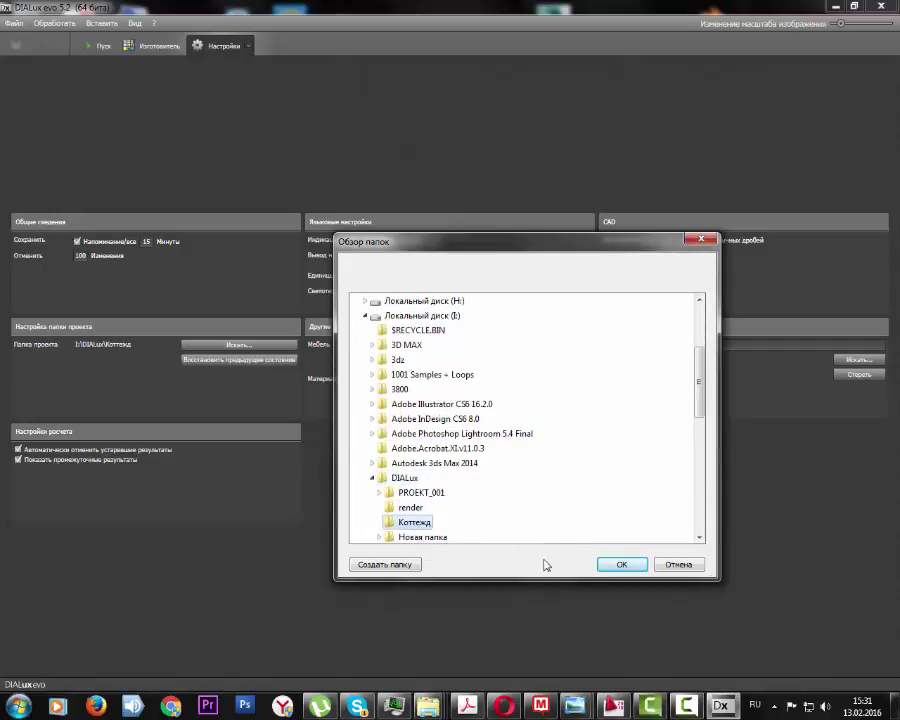
pyautogui.click(405, 566)
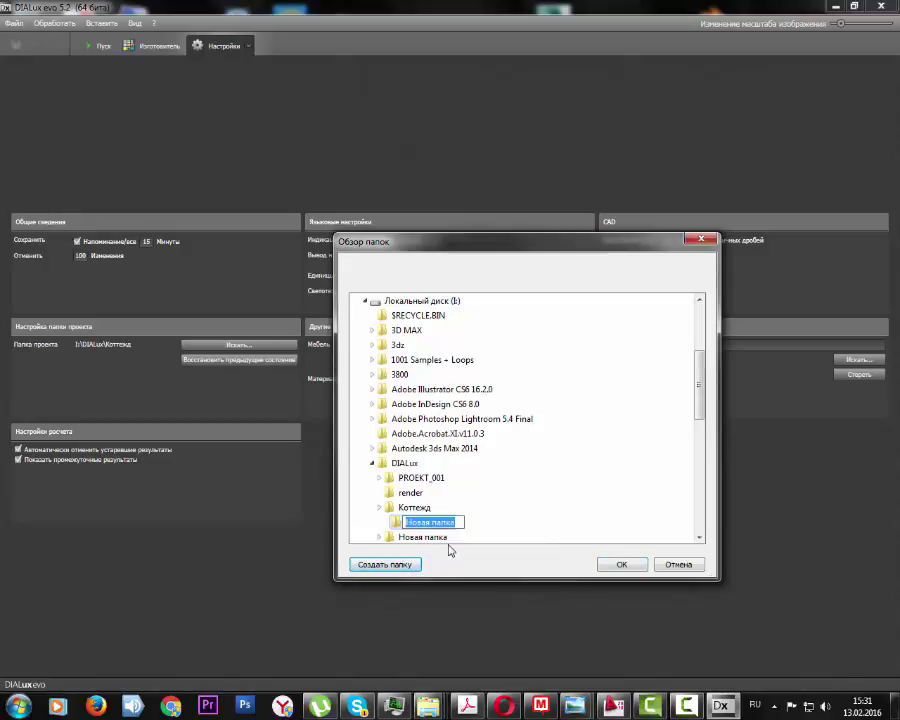
pyautogui.write('мебель')
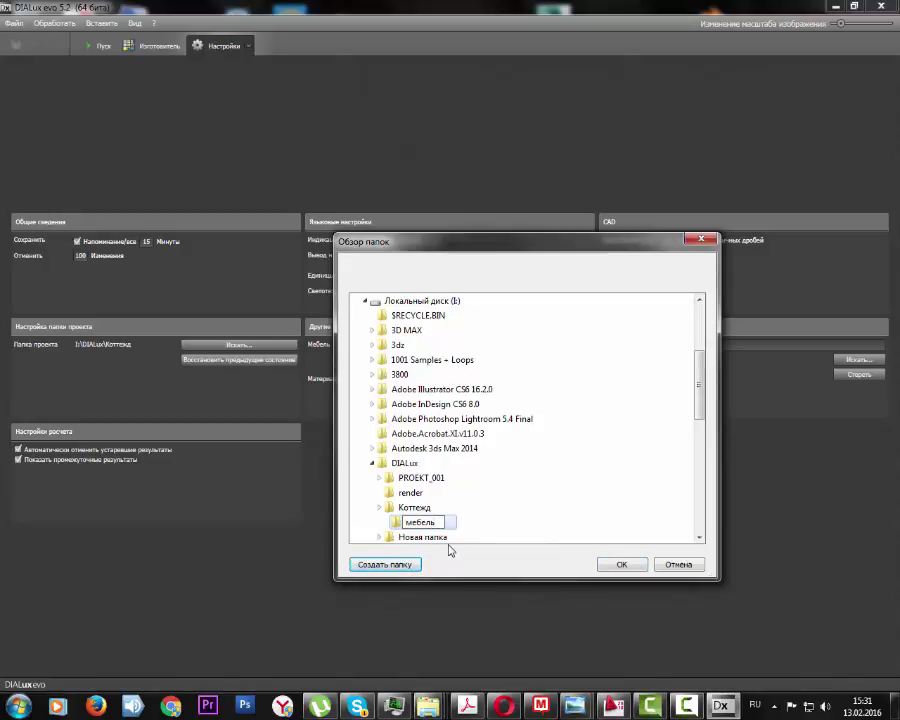
pyautogui.press('Return')
pyautogui.click(621, 564)
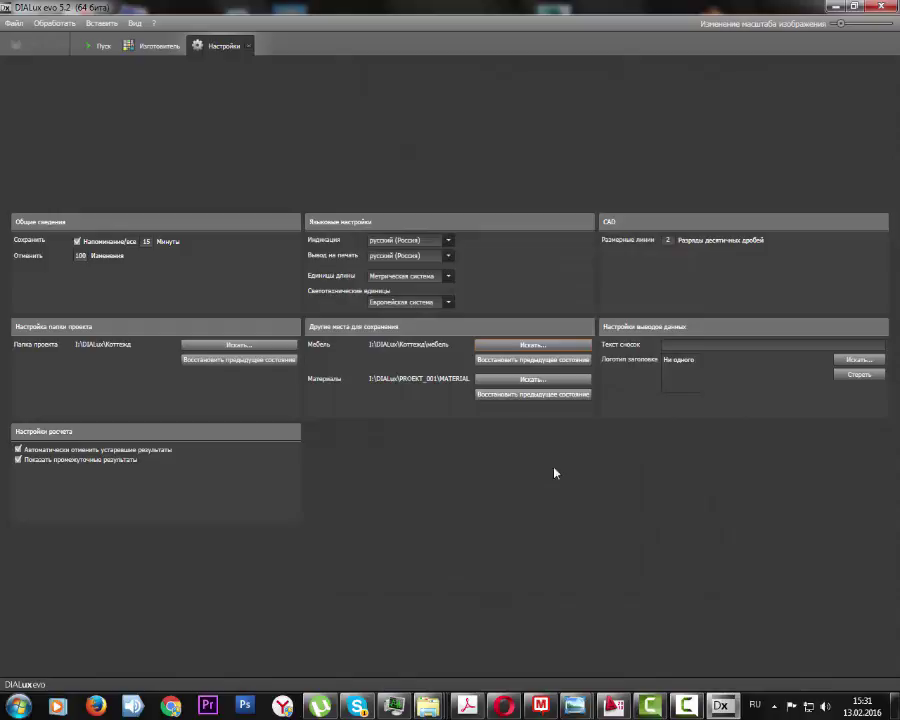
# Create a folder named материалы inside I:\DIALux\Коттежд and set it as the storage location for materials
pyautogui.click(510, 380)
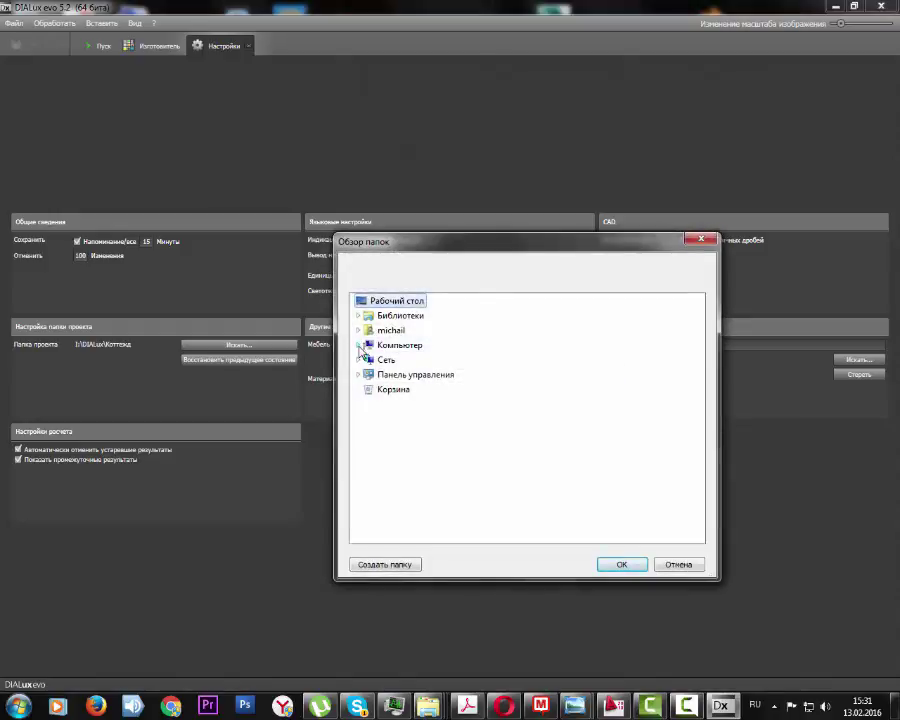
pyautogui.click(360, 345)
pyautogui.doubleClick(446, 450)
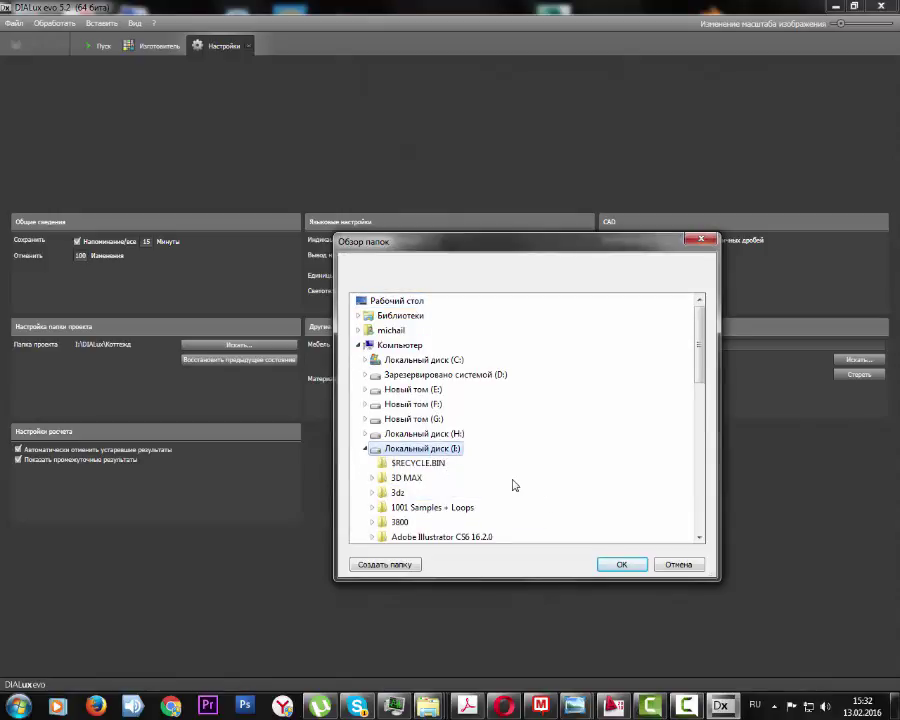
pyautogui.scroll(-2, 512, 482)
pyautogui.doubleClick(443, 520)
pyautogui.scroll(-2, 400, 518)
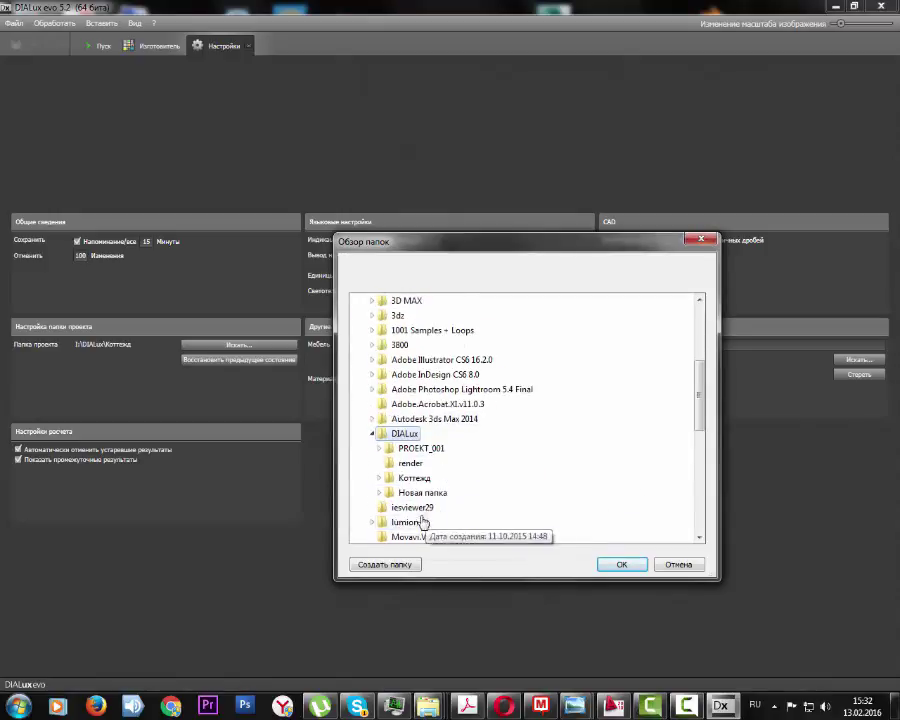
pyautogui.scroll(1, 420, 500)
pyautogui.click(412, 516)
pyautogui.click(370, 567)
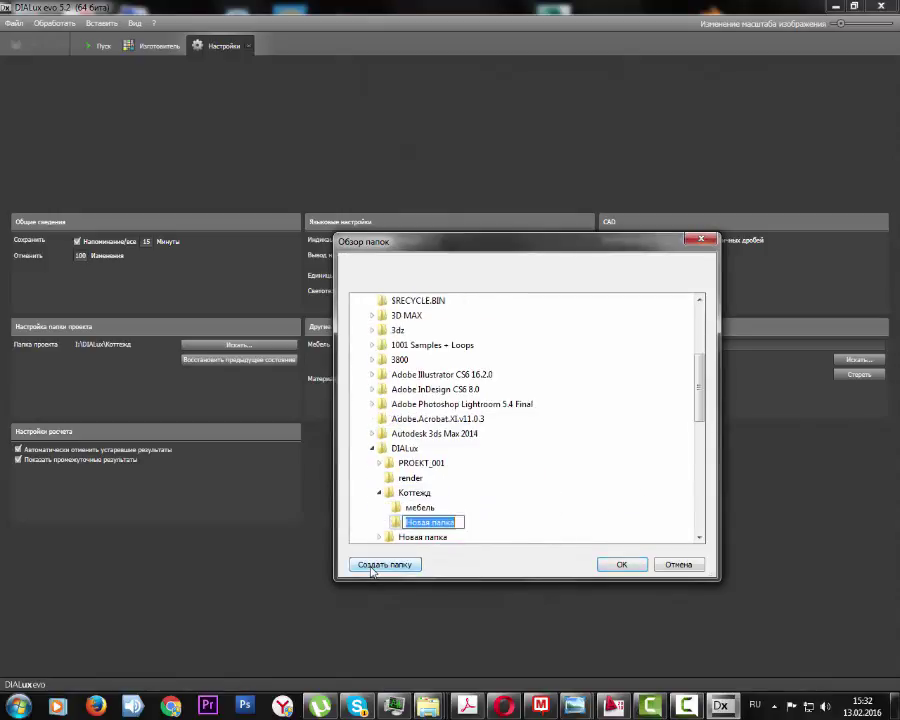
pyautogui.write('материалы')
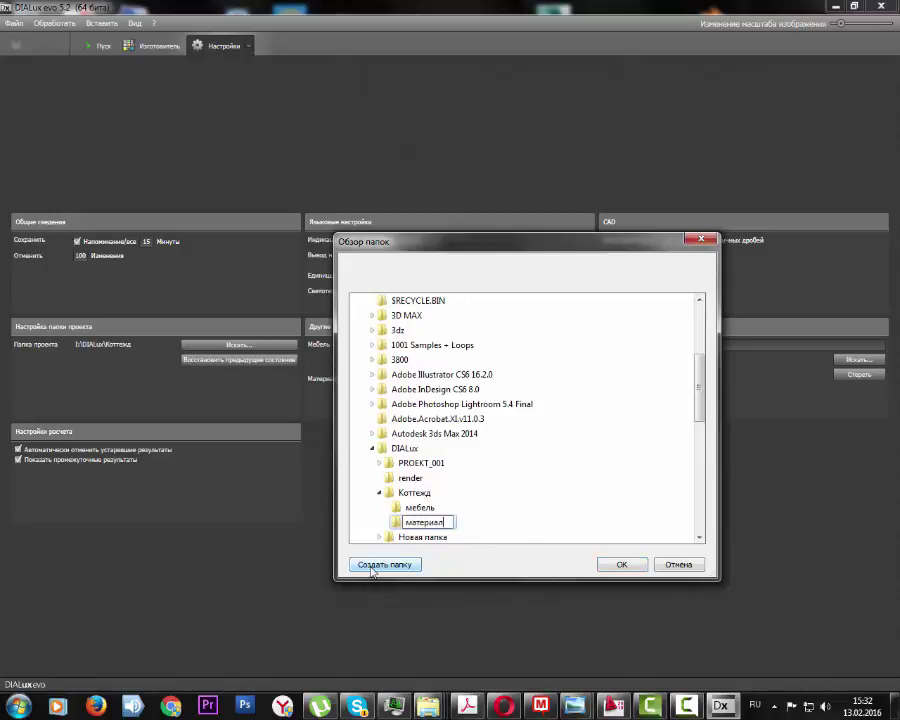
pyautogui.click(612, 566)
pyautogui.click(612, 565)
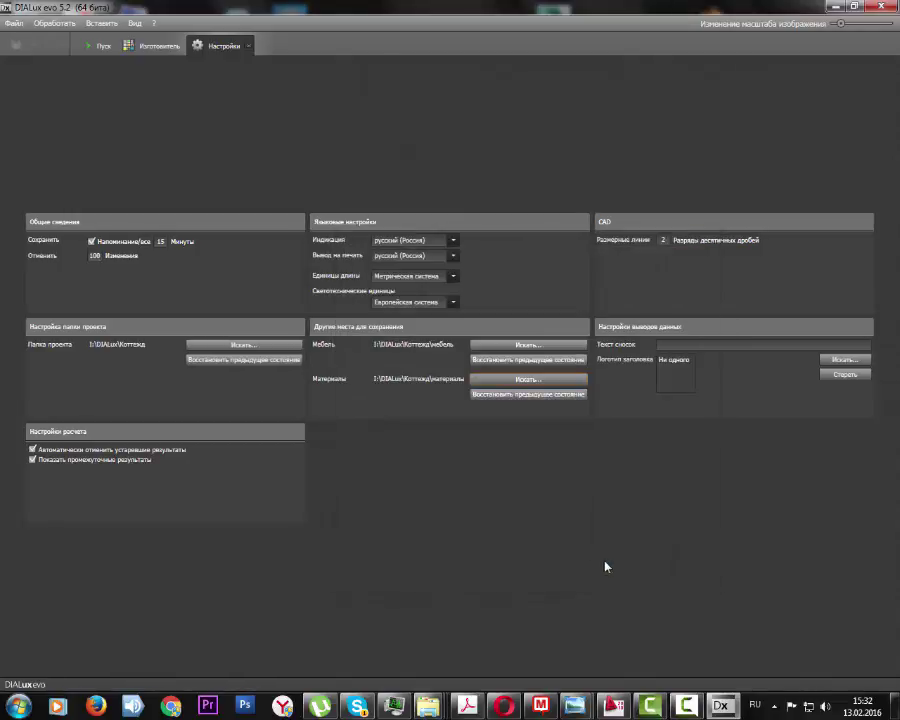
# Open the settings for lighting standards
pyautogui.click(661, 344)
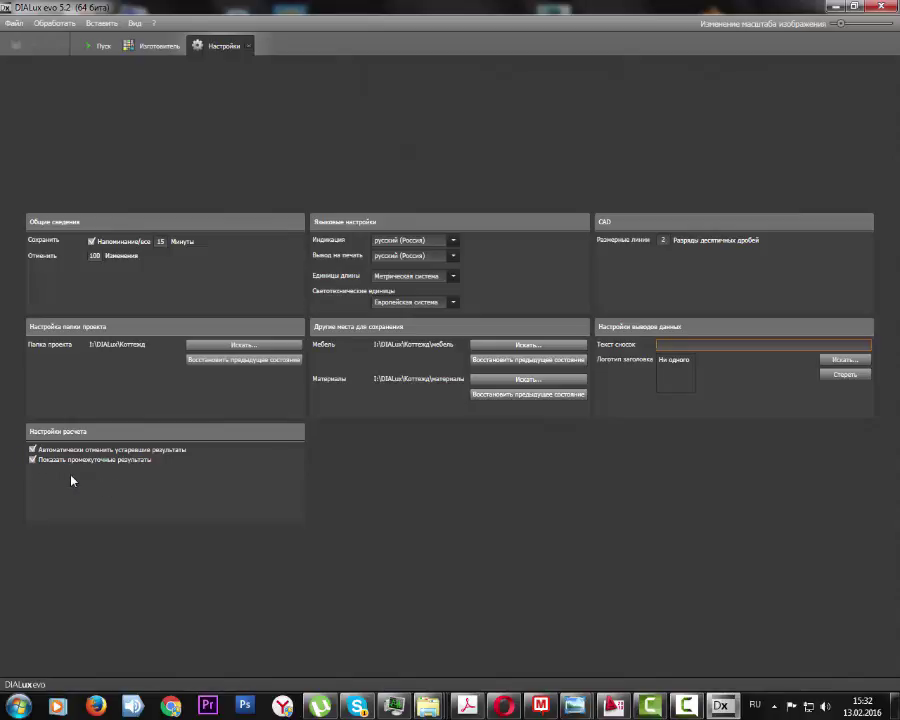
pyautogui.click(15, 23)
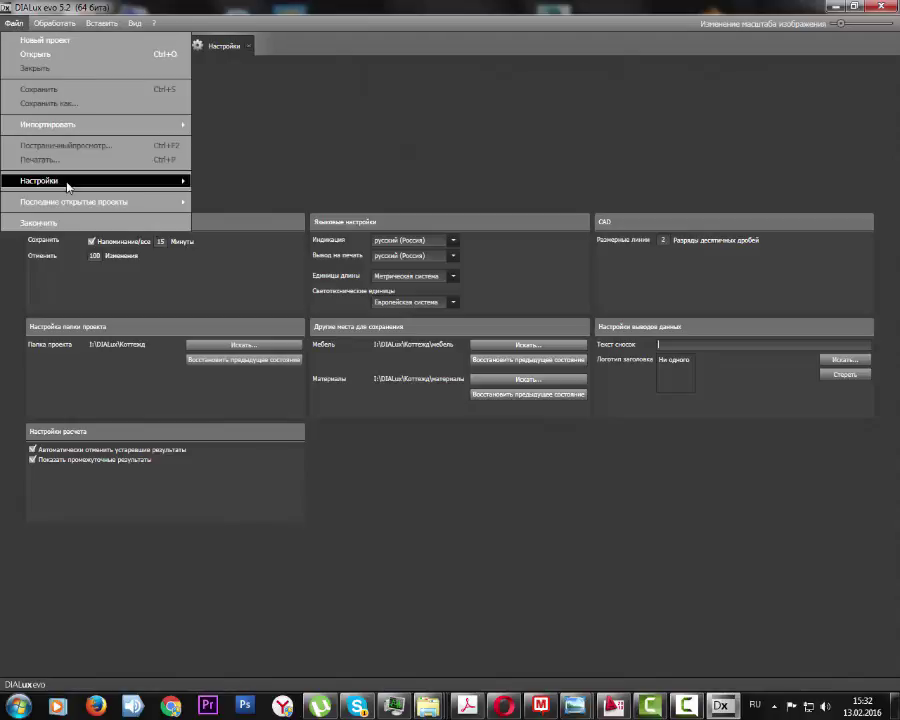
pyautogui.moveTo(185, 181)
pyautogui.click(211, 196)
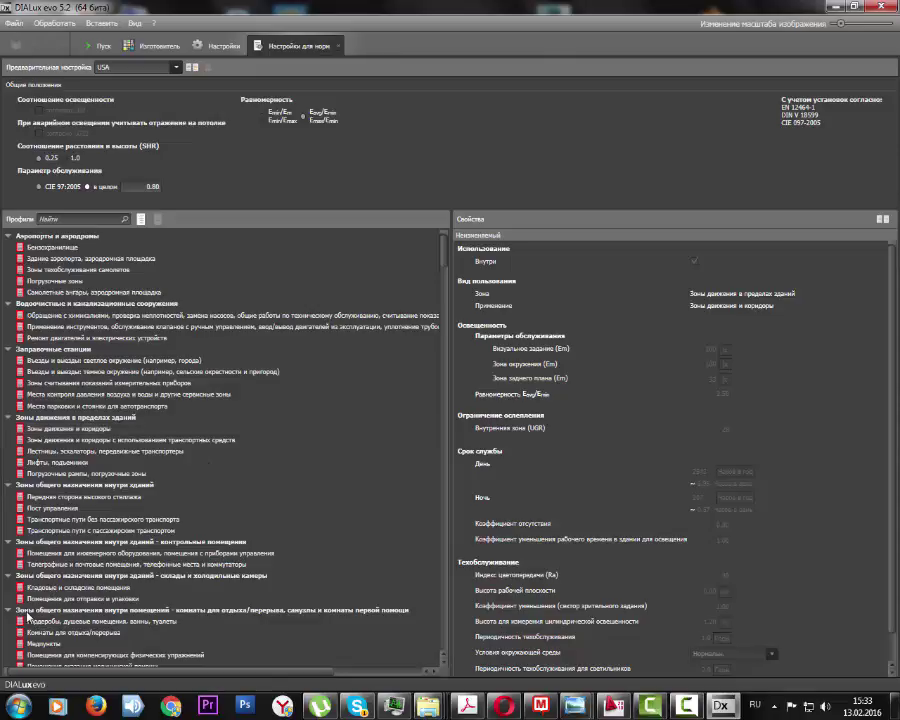
# Examine the properties of the room profiles for wardrobes, washrooms and toilets and for rest rooms, including illuminance, service life and maintenance
pyautogui.scroll(-1, 27, 617)
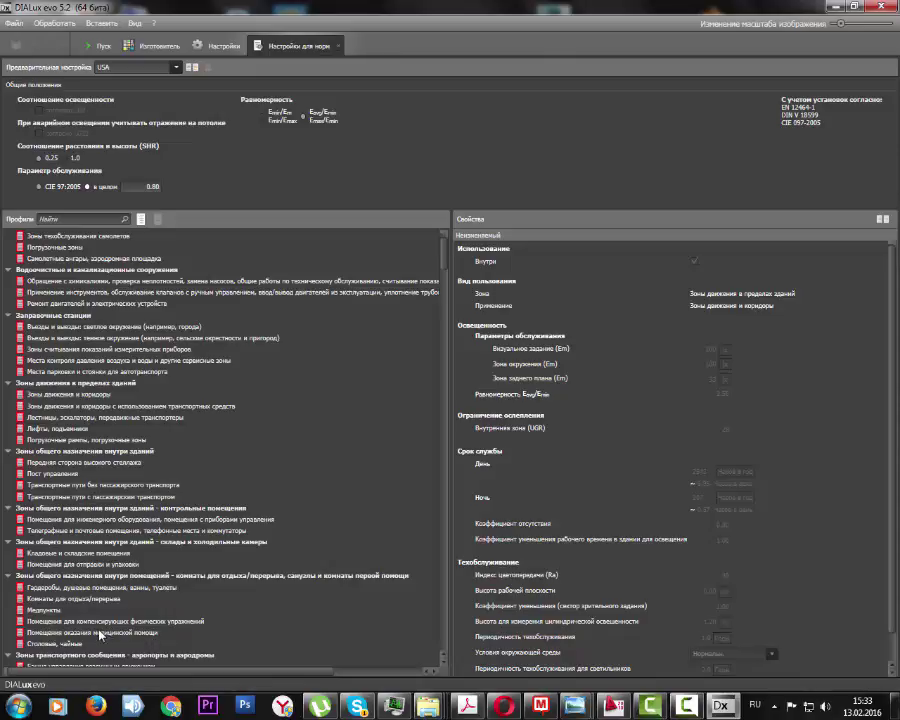
pyautogui.click(60, 588)
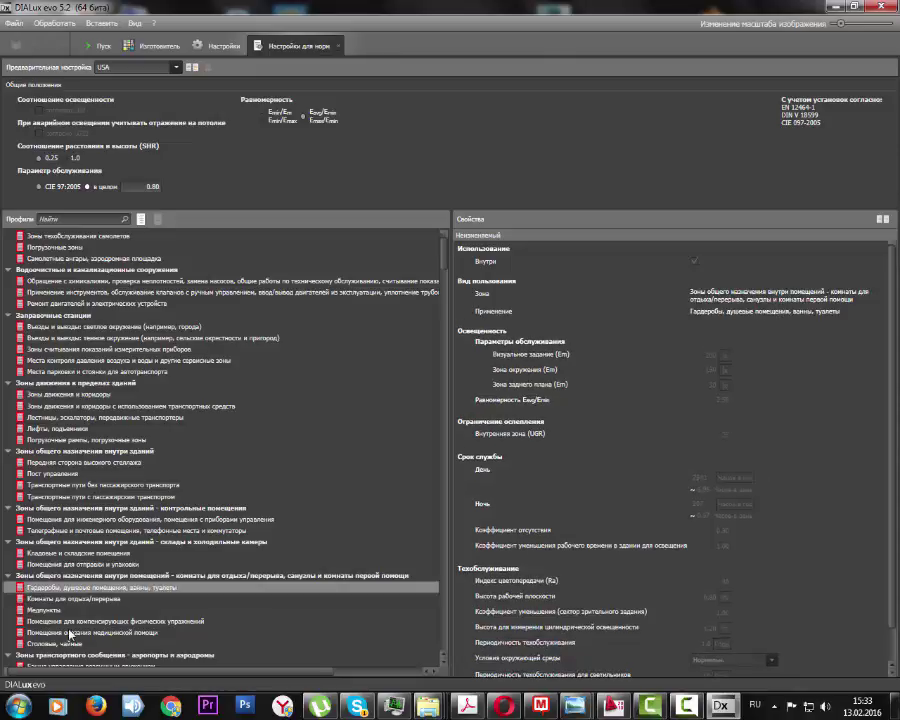
pyautogui.click(46, 600)
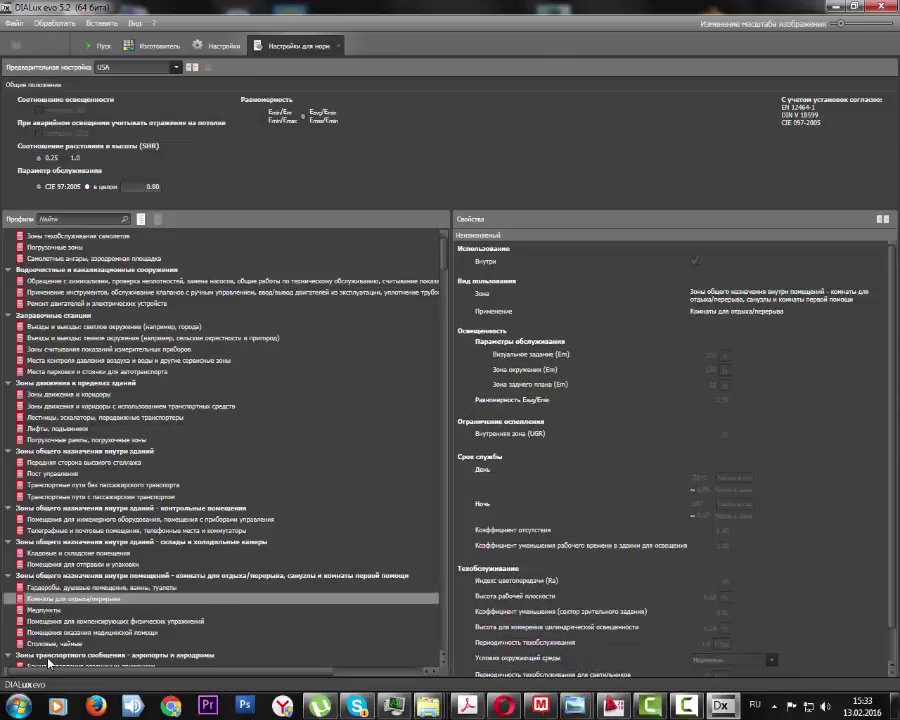
pyautogui.scroll(-1, 80, 605)
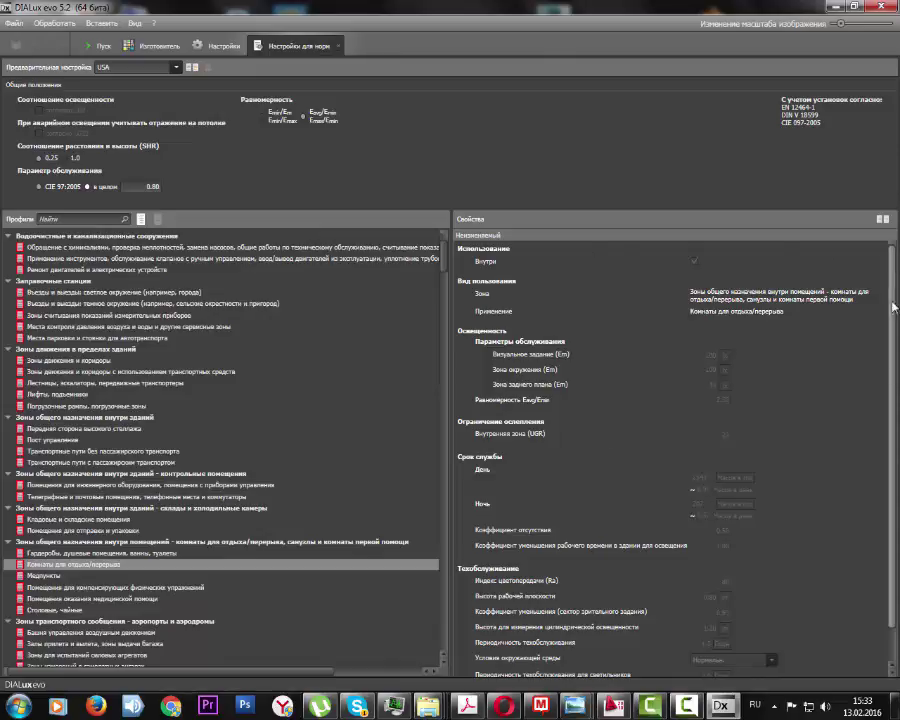
pyautogui.scroll(-1, 890, 597)
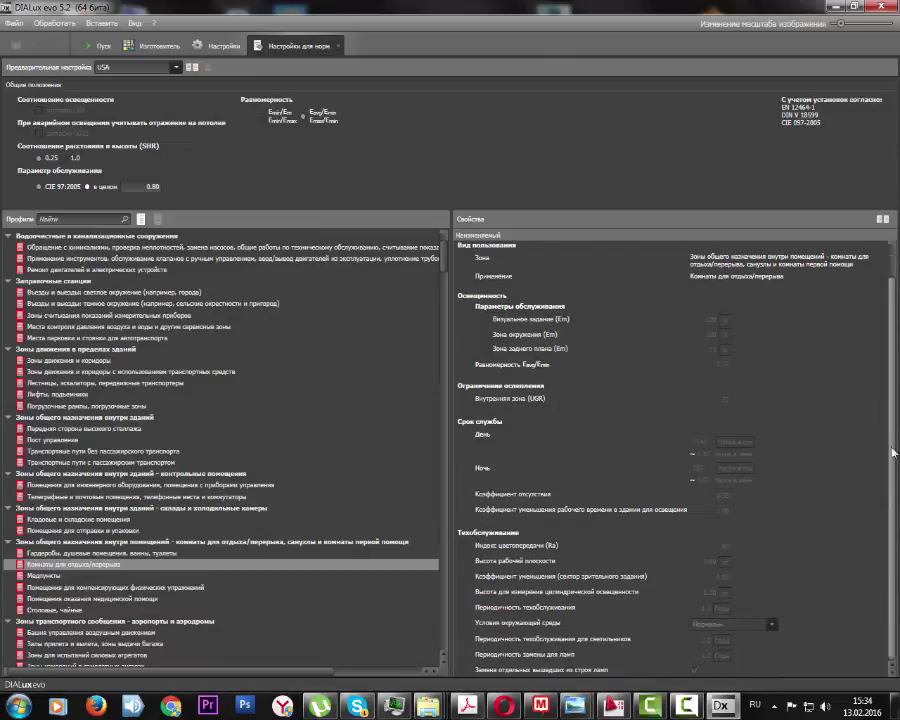
pyautogui.scroll(1, 893, 415)
pyautogui.scroll(-1, 892, 460)
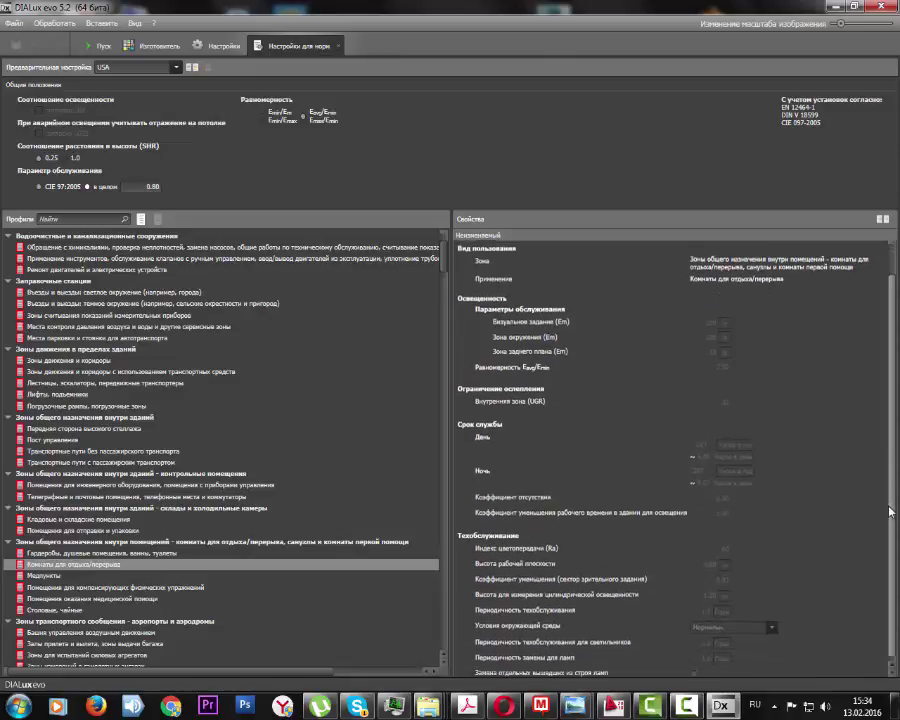
pyautogui.scroll(1, 890, 527)
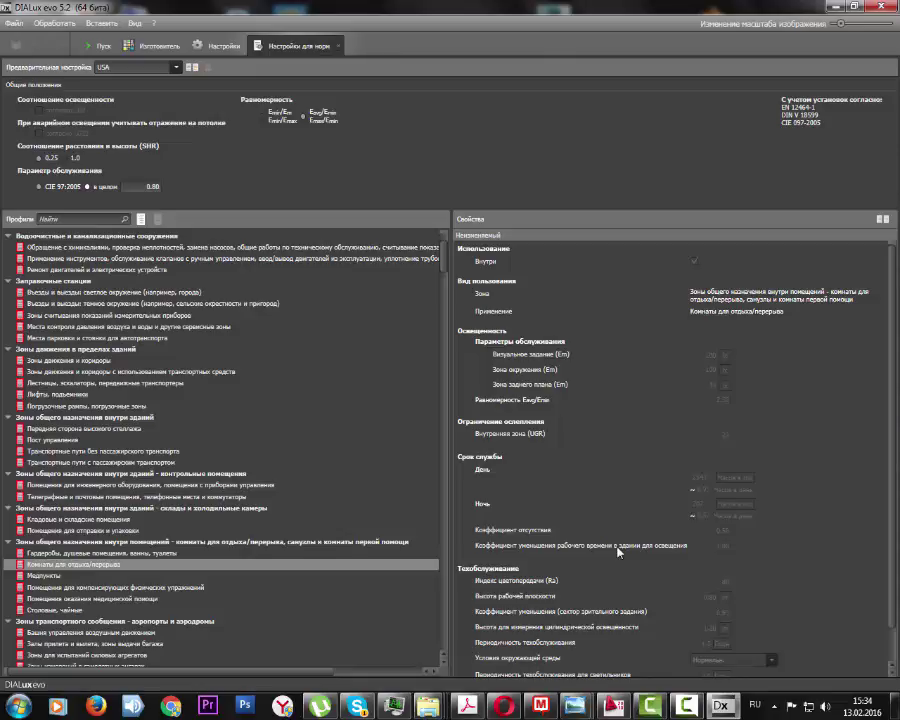
pyautogui.scroll(-1, 619, 551)
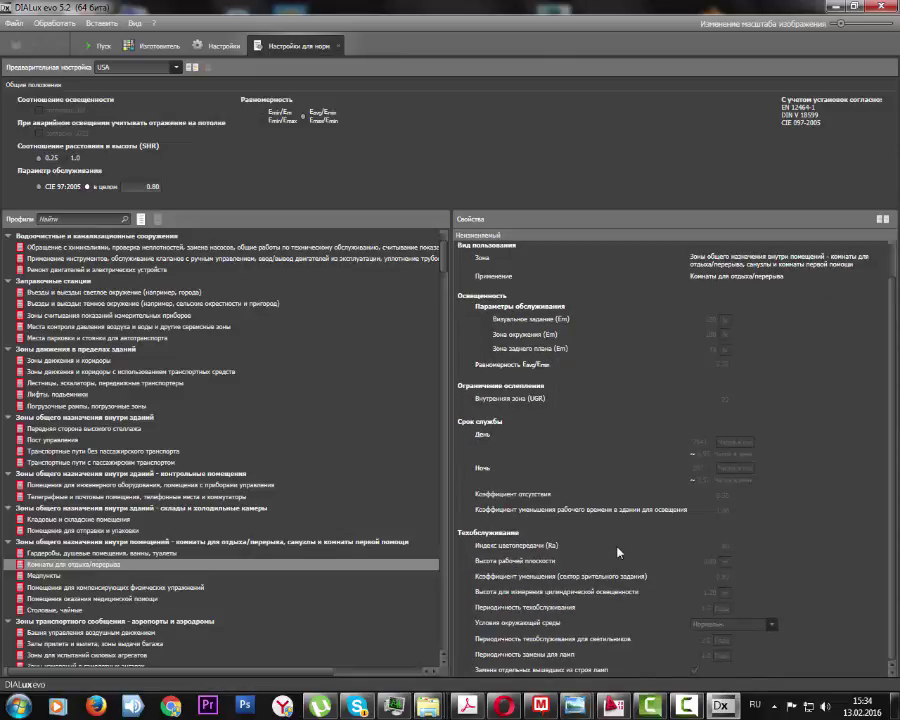
pyautogui.scroll(1, 619, 551)
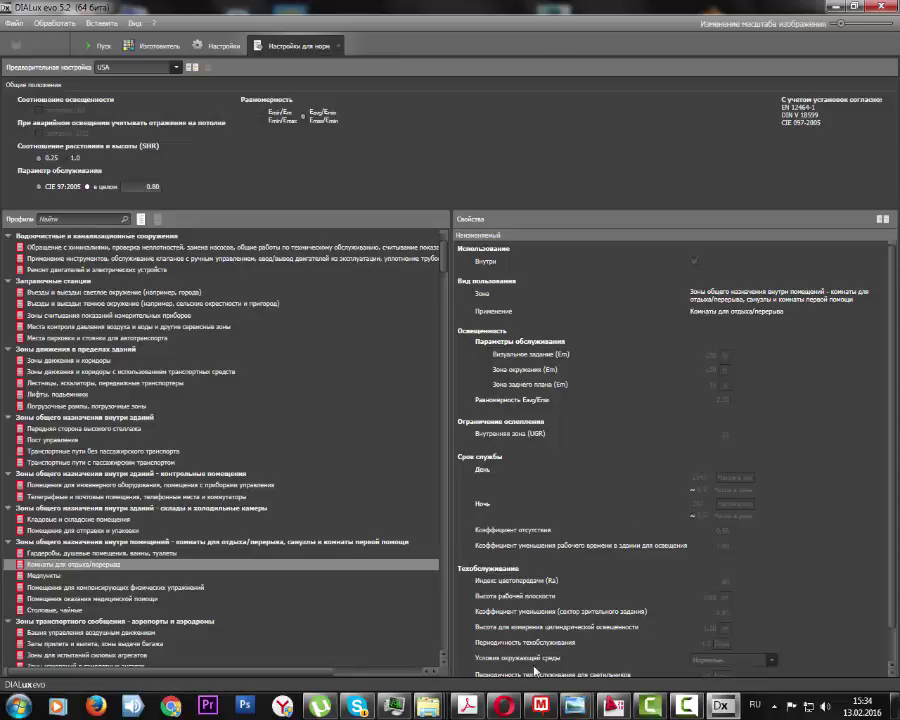
# Switch to the Opera browser and show the beginning of the СНиП 23-05-95 lighting standard on base.garant.ru
pyautogui.click(506, 706)
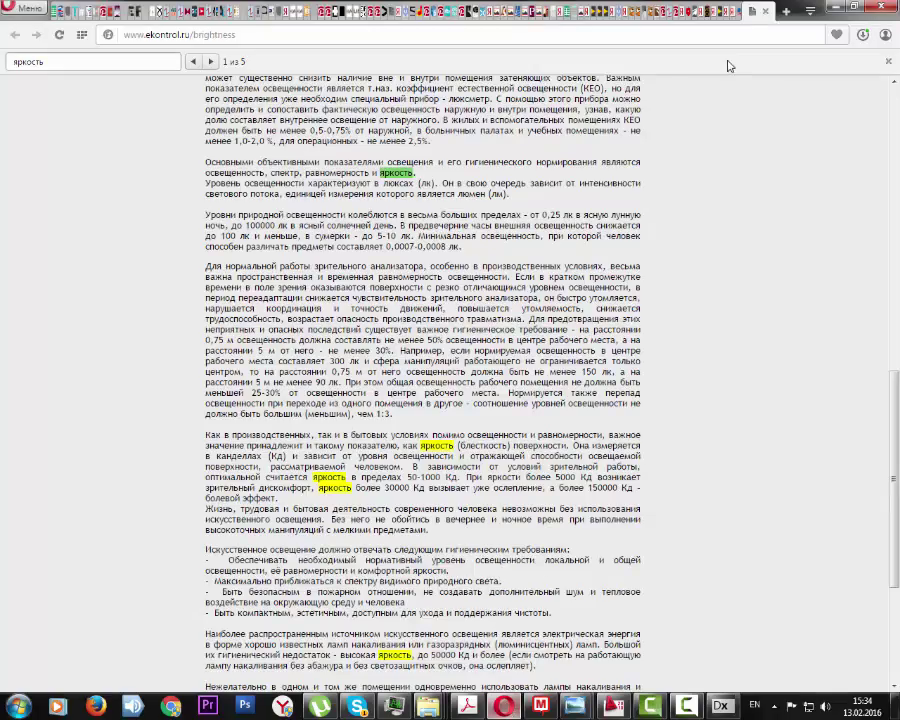
pyautogui.click(745, 14)
pyautogui.scroll(3, 895, 117)
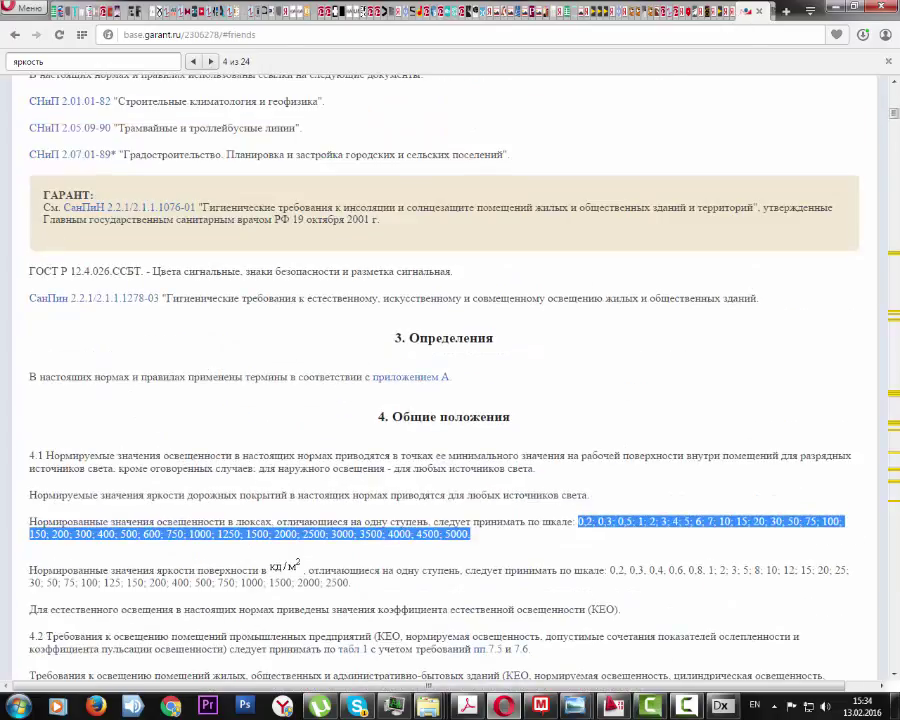
pyautogui.scroll(10, 895, 117)
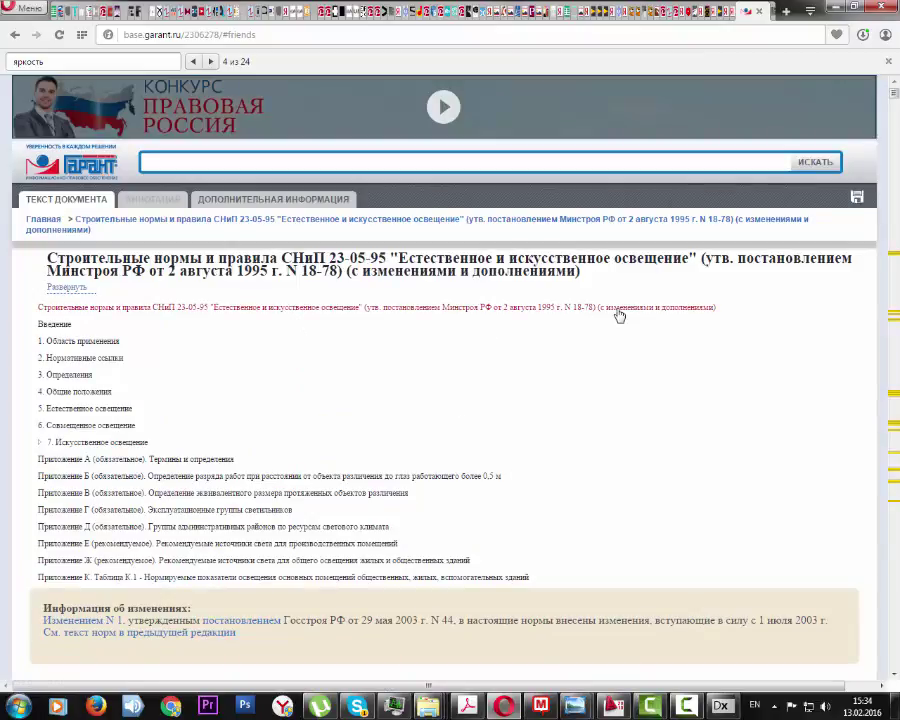
# Read the standard's contents and its general provisions in section 4, highlighting the paragraph with the illuminance scale in lux
pyautogui.scroll(-1, 300, 260)
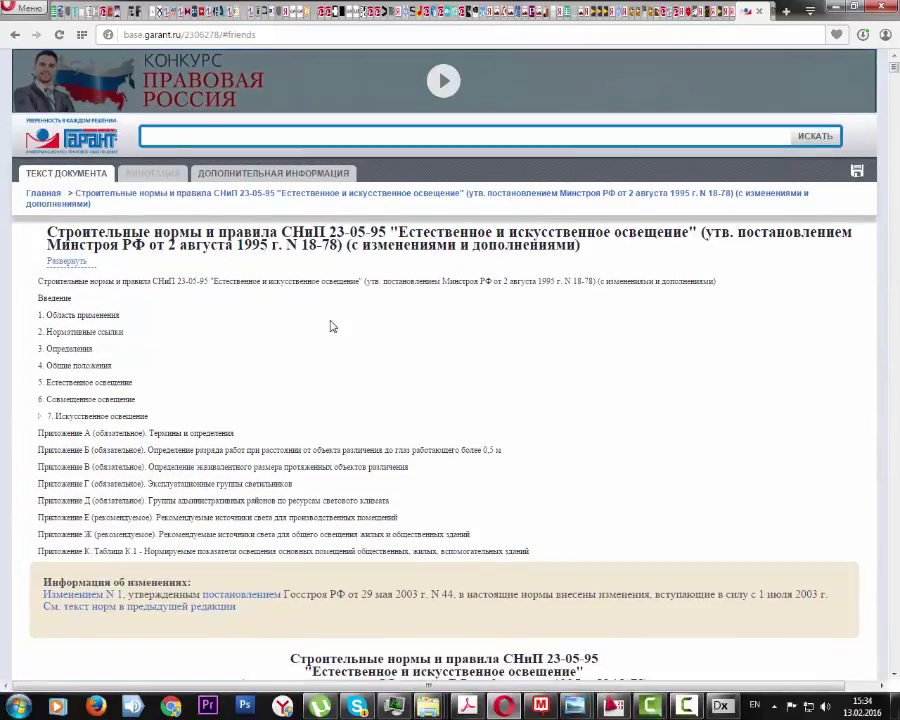
pyautogui.scroll(-1, 333, 327)
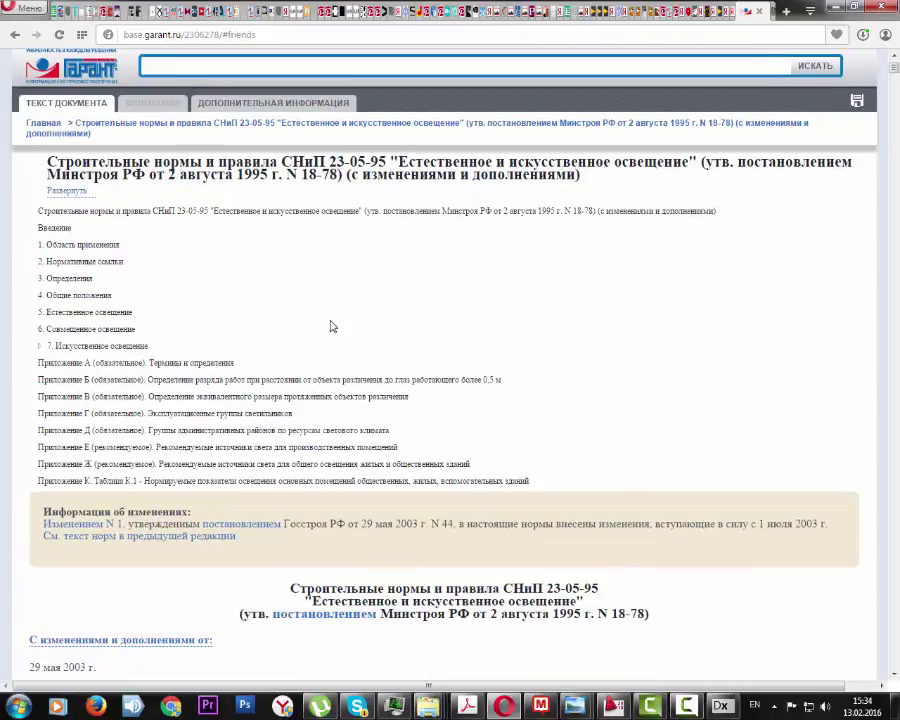
pyautogui.scroll(-2, 333, 327)
pyautogui.scroll(-2, 333, 327)
pyautogui.scroll(-10, 333, 327)
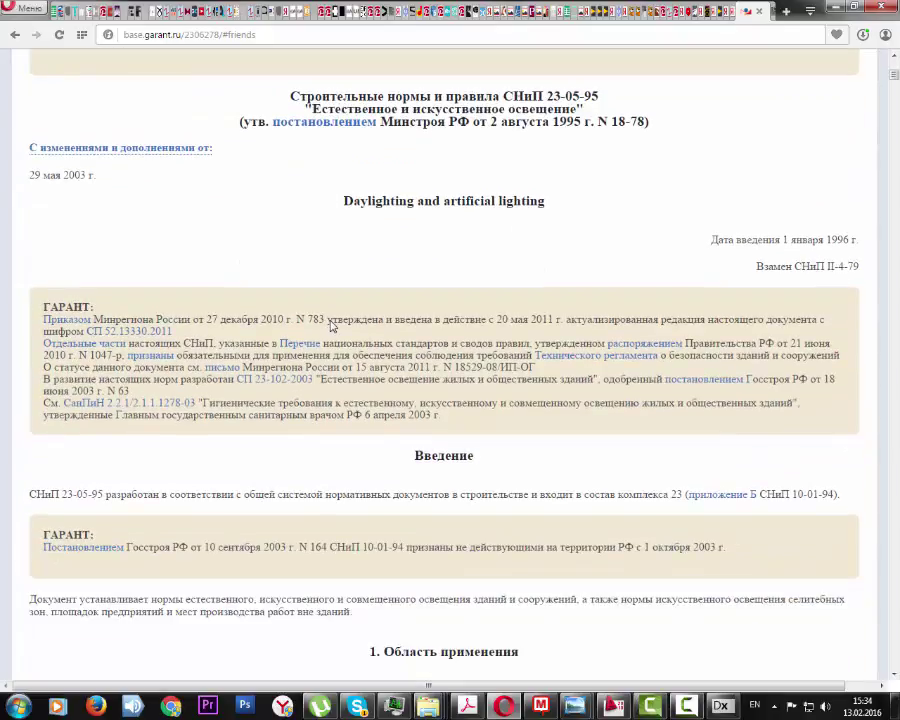
pyautogui.scroll(-5, 333, 327)
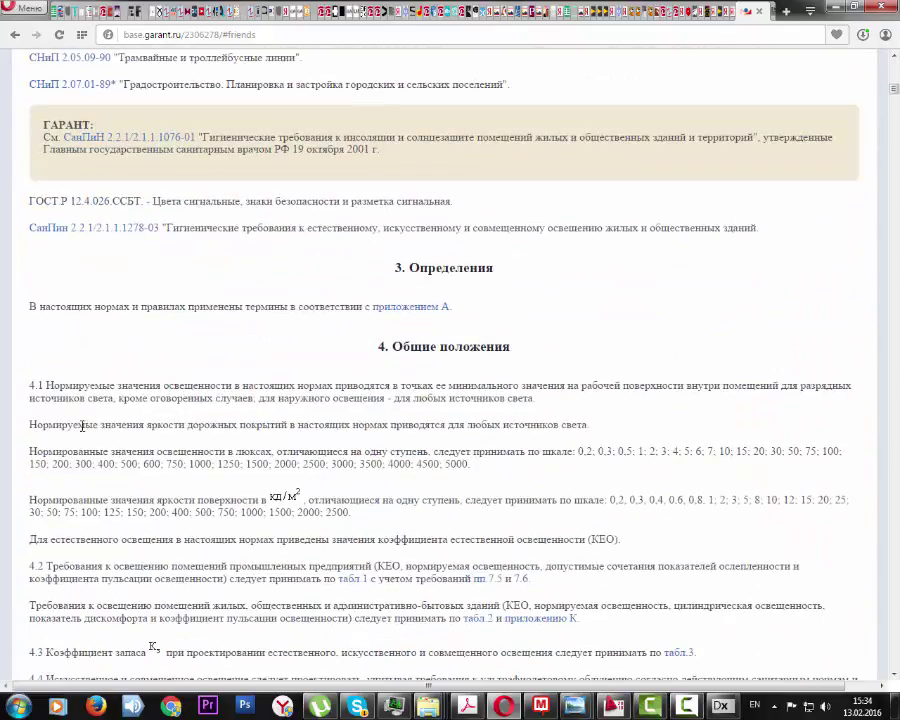
pyautogui.moveTo(36, 452); pyautogui.dragTo(642, 467)
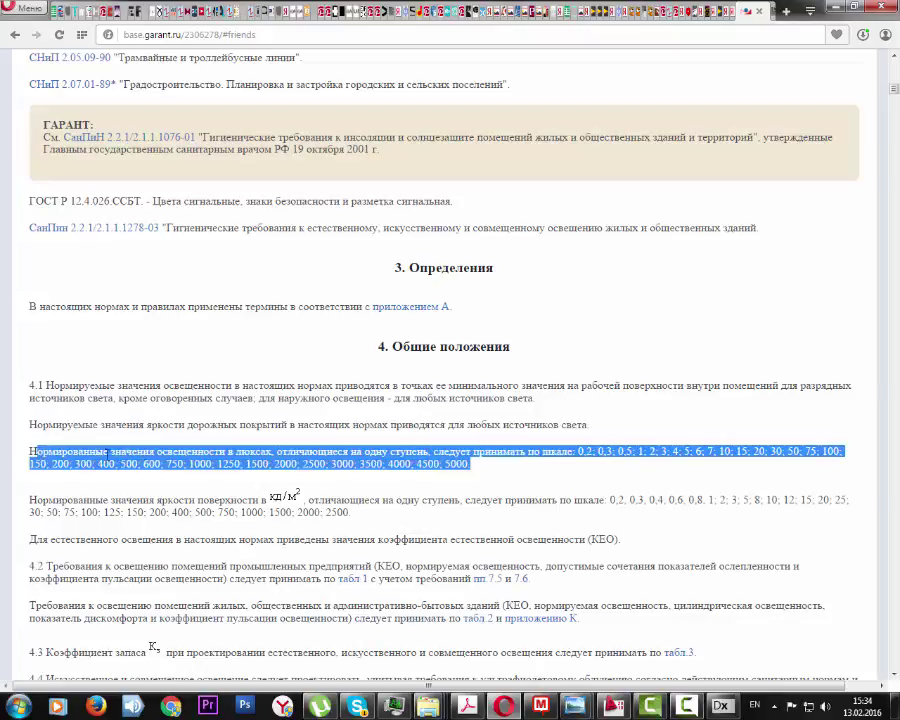
pyautogui.click(29, 494)
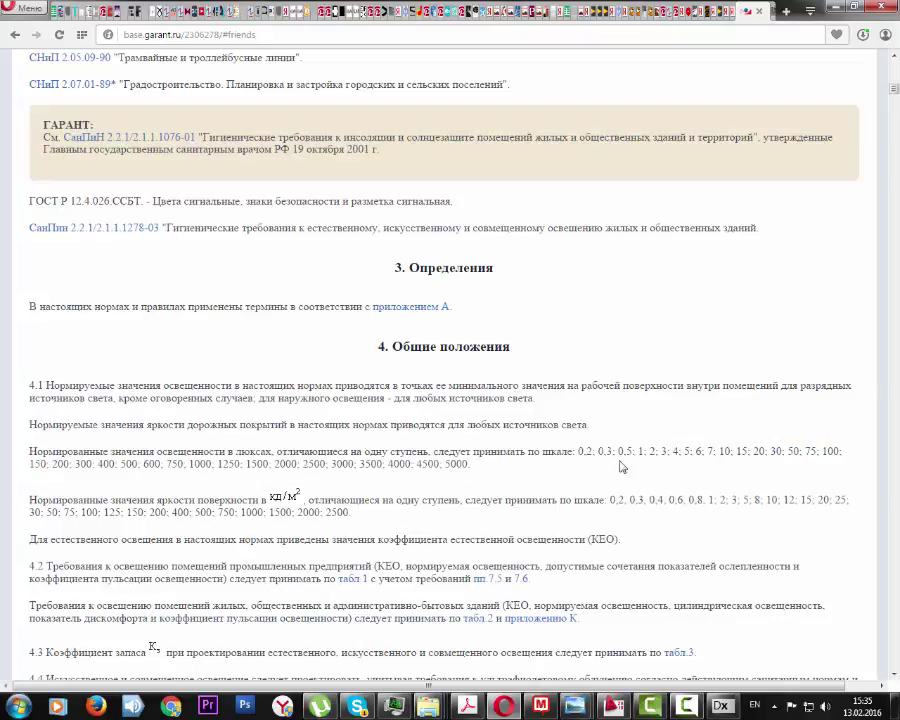
# Skim sections 4 to 6 of the standard with their tables and go on to Приложение К with Таблица К.1
pyautogui.scroll(-2, 614, 452)
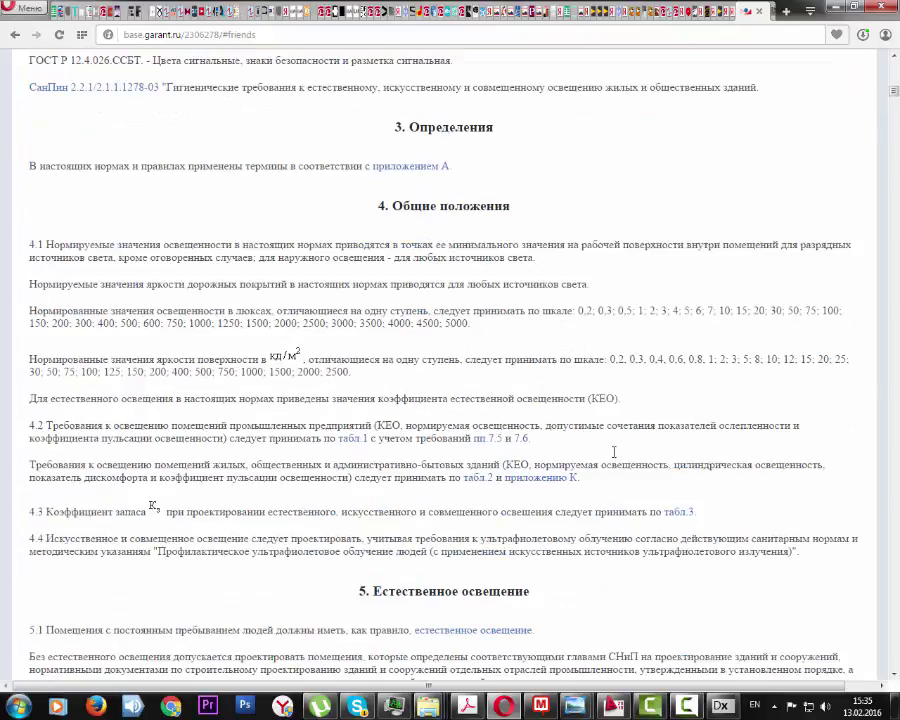
pyautogui.scroll(-7, 614, 452)
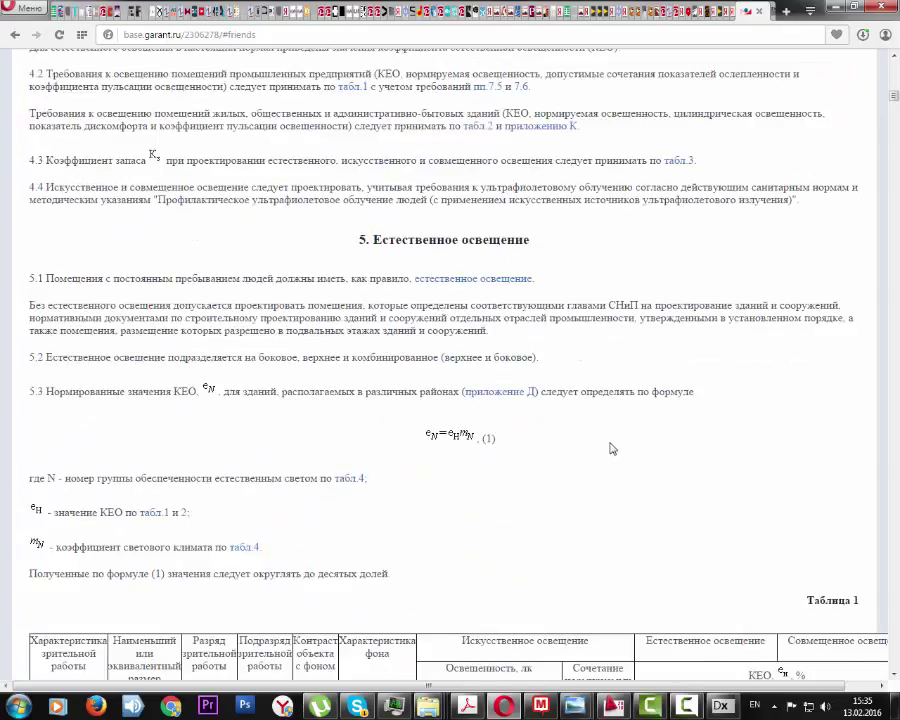
pyautogui.scroll(-4, 613, 449)
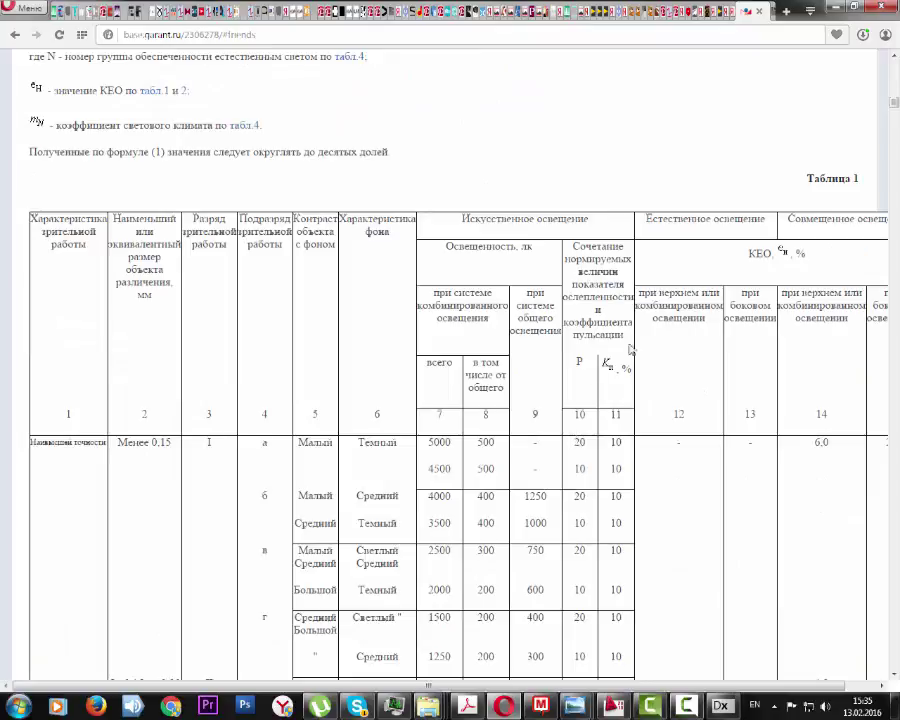
pyautogui.scroll(-15, 530, 392)
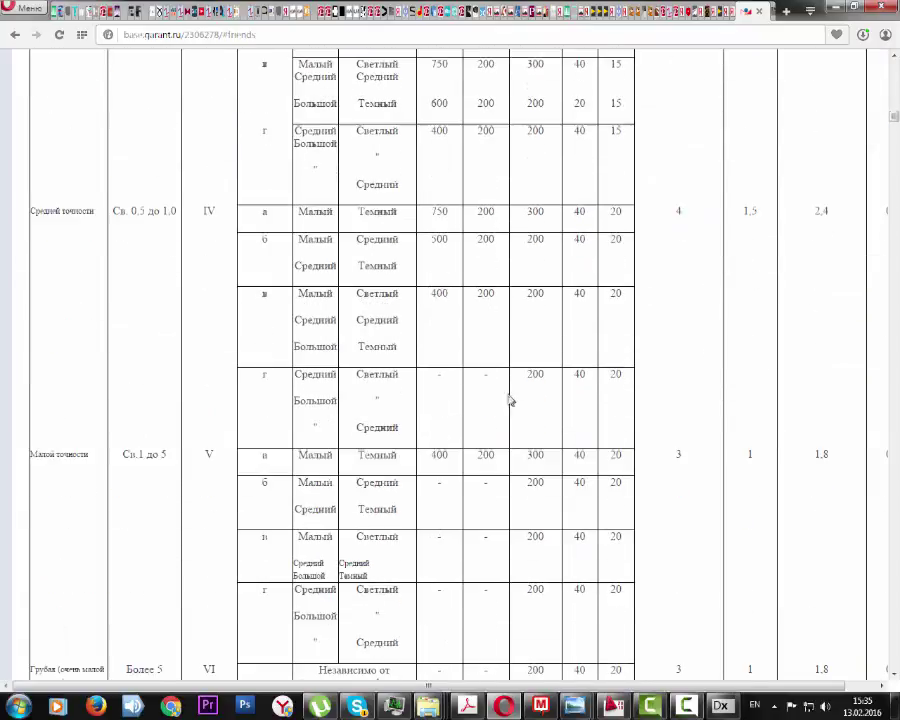
pyautogui.scroll(-15, 485, 435)
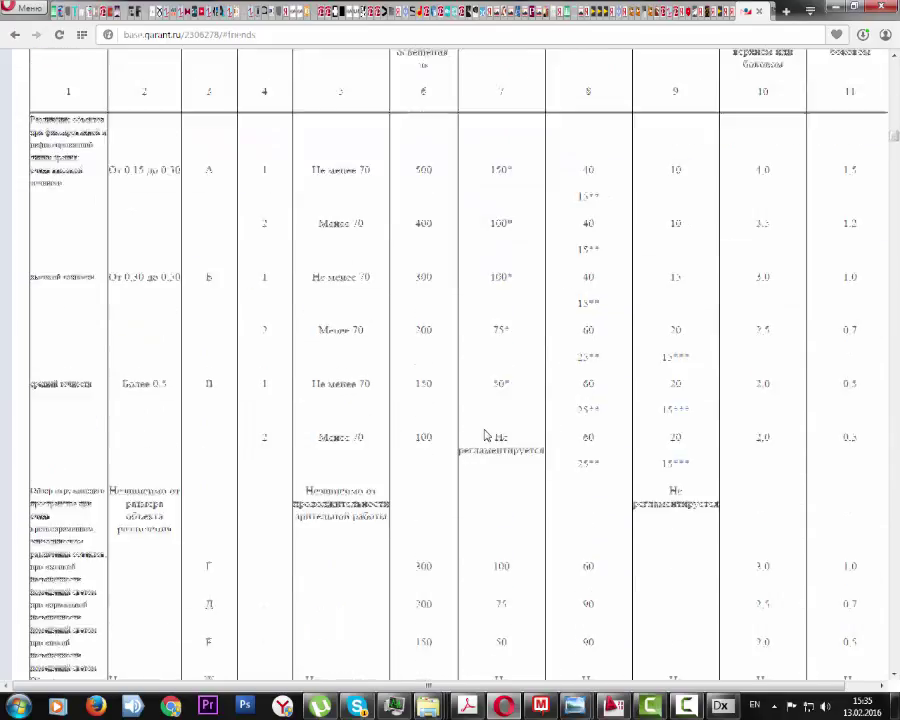
pyautogui.scroll(-15, 485, 435)
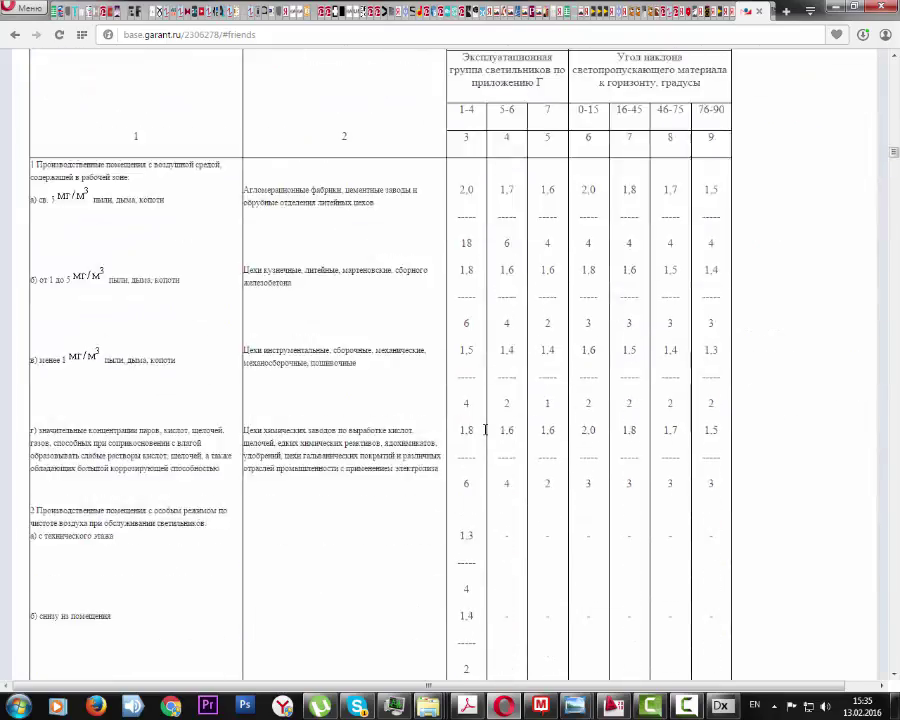
pyautogui.scroll(-15, 485, 435)
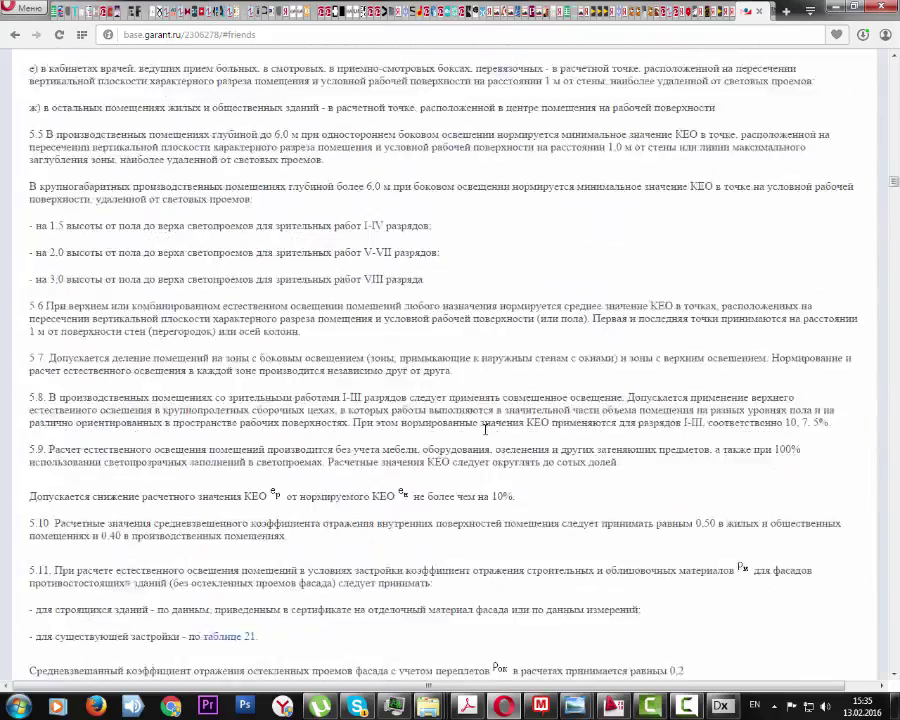
pyautogui.scroll(-6, 485, 430)
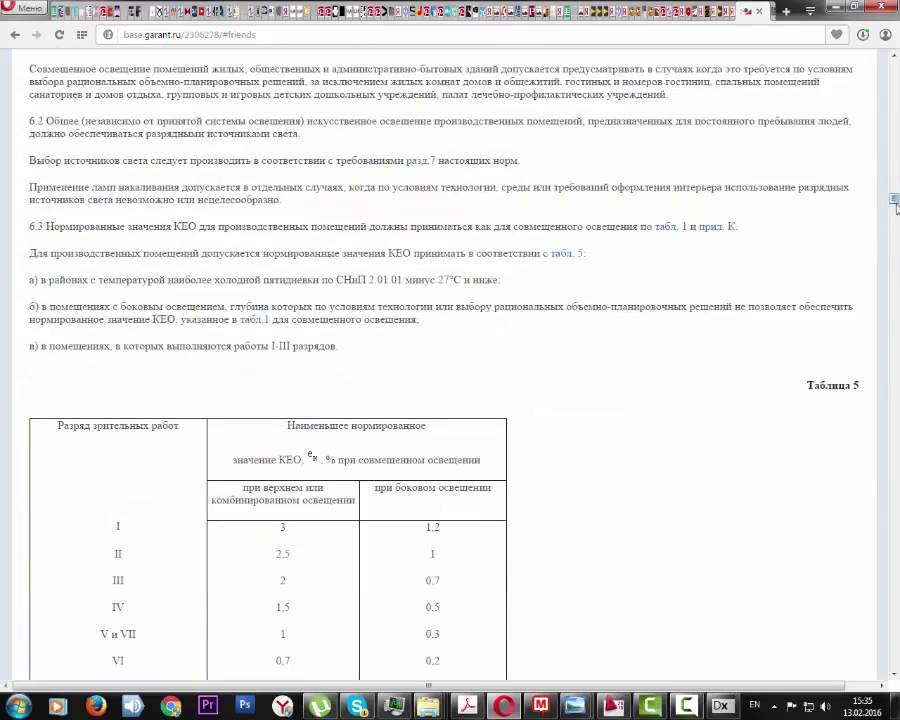
pyautogui.scroll(-3, 629, 140)
pyautogui.moveTo(896, 212); pyautogui.dragTo(895, 620)
pyautogui.scroll(20, 688, 418)
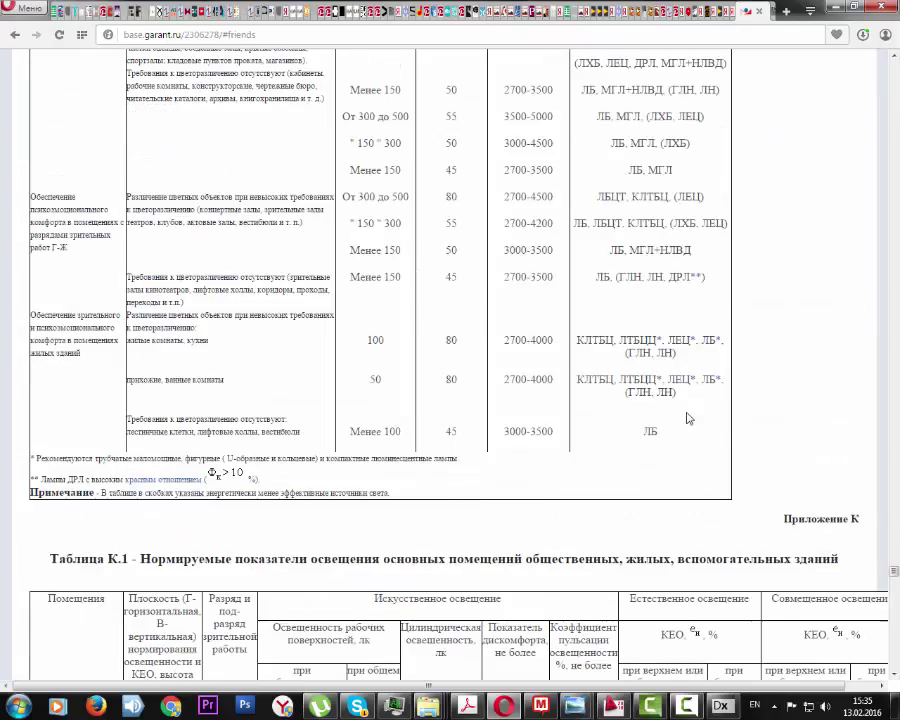
# Look through Таблица К.1, from administrative buildings to the section Жилые дома, общежития
pyautogui.scroll(-2, 688, 418)
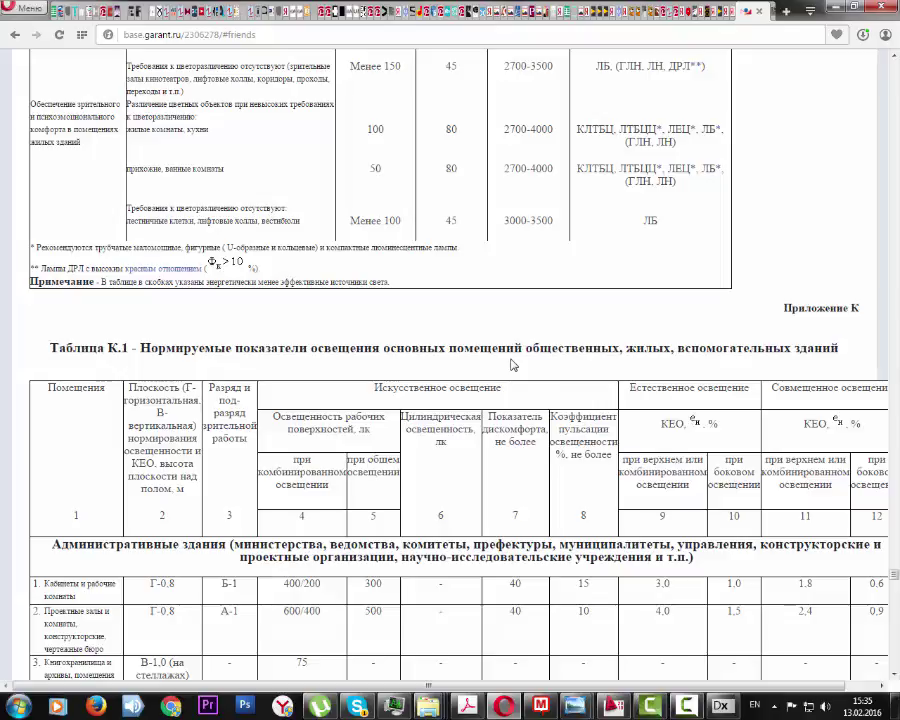
pyautogui.scroll(-11, 512, 364)
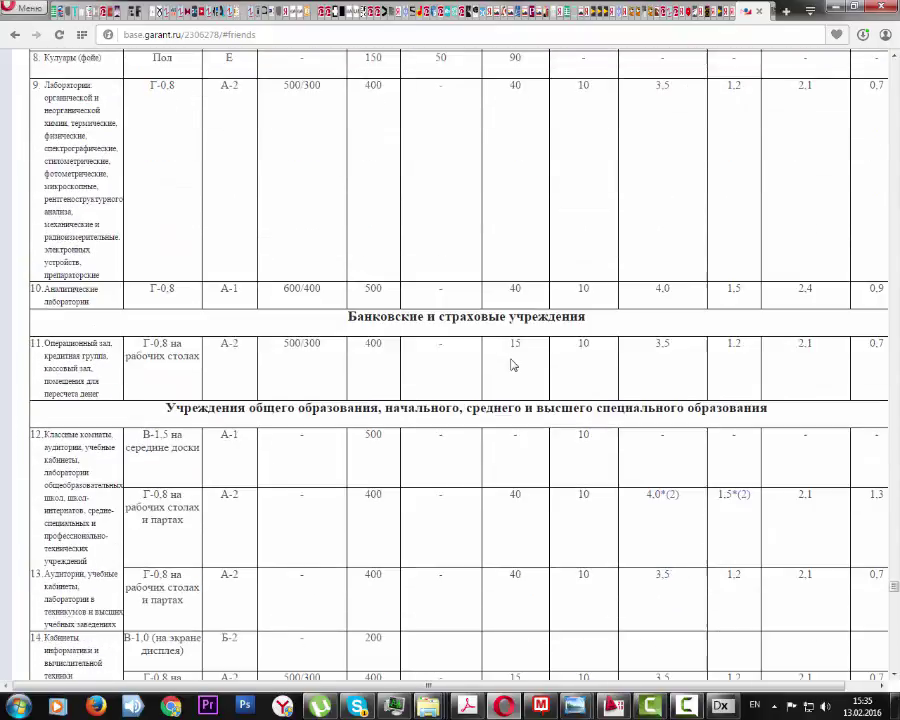
pyautogui.scroll(-10, 512, 361)
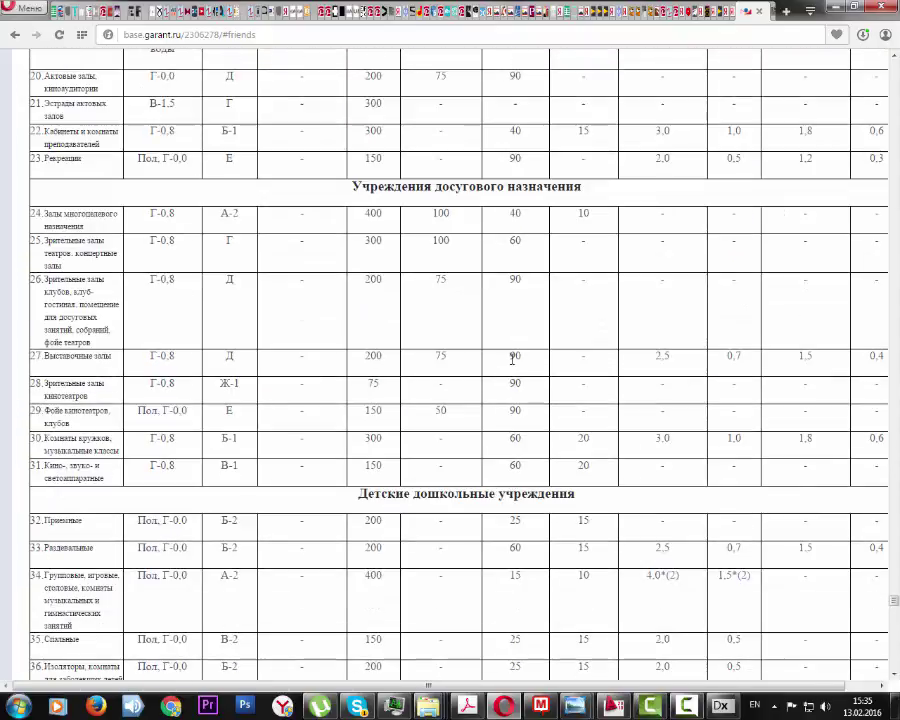
pyautogui.scroll(-7, 512, 358)
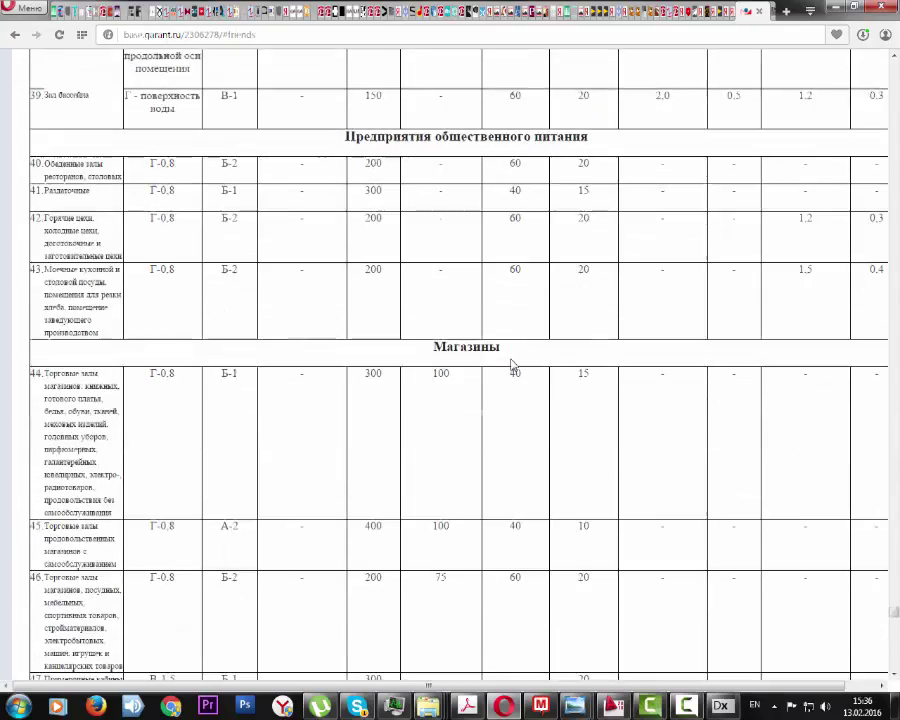
pyautogui.scroll(-10, 512, 364)
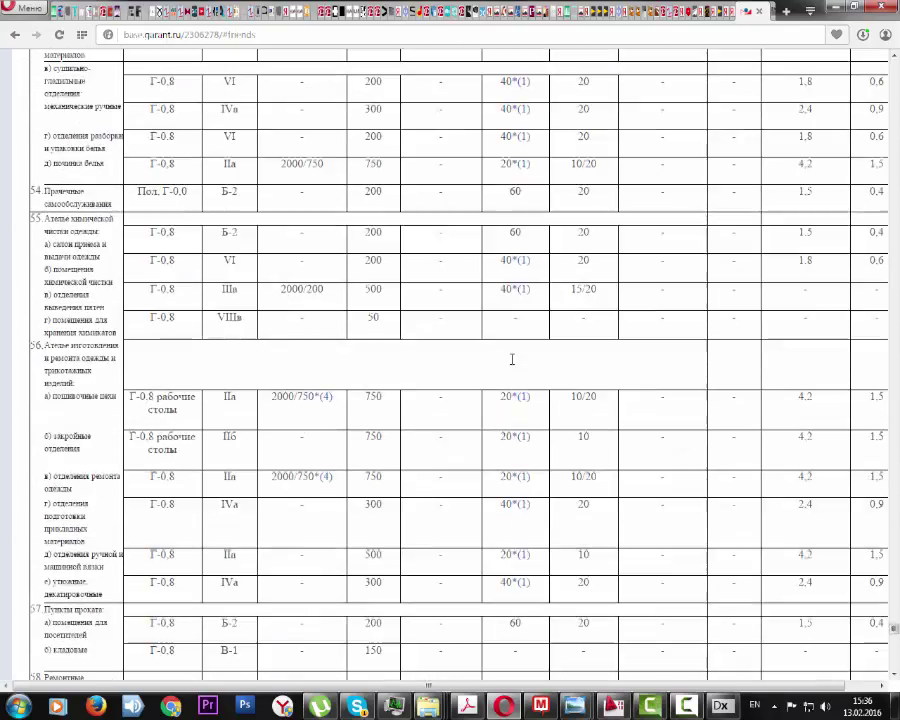
pyautogui.scroll(-3, 512, 364)
pyautogui.scroll(-2, 512, 357)
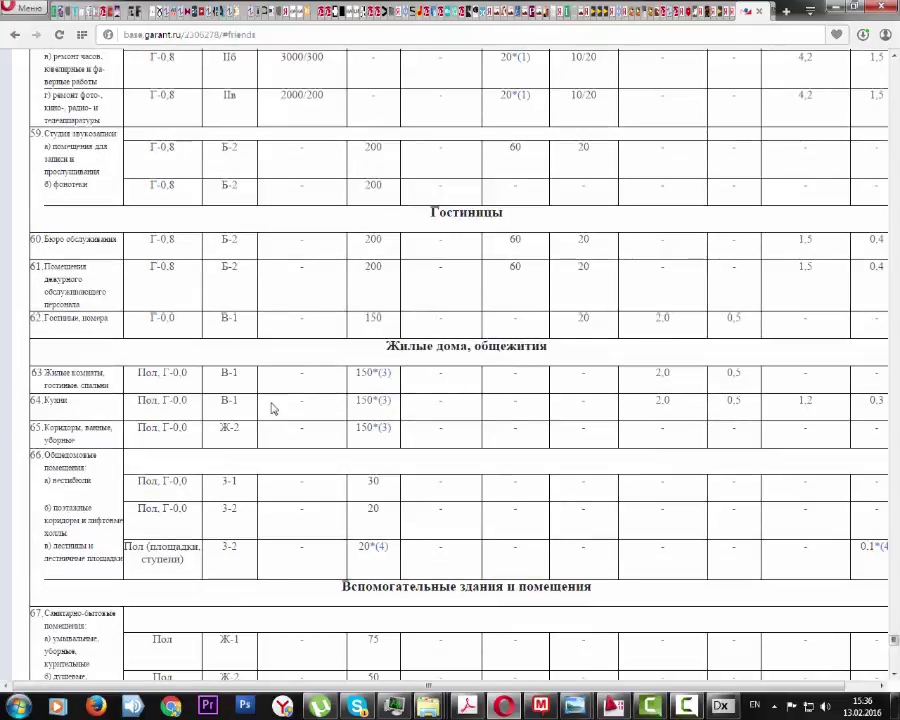
# Examine the residential rows for living rooms, kitchens, corridors and common areas, highlighting the reference plane and the general-lighting illuminance values
pyautogui.moveTo(38, 370); pyautogui.dragTo(113, 383)
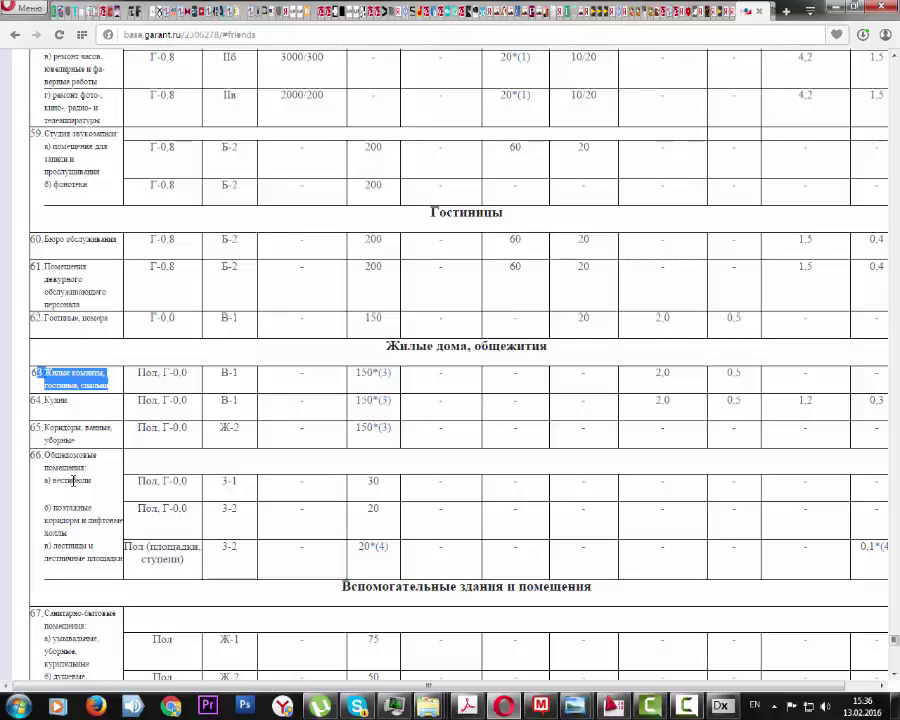
pyautogui.click(140, 374)
pyautogui.moveTo(140, 374); pyautogui.dragTo(190, 373)
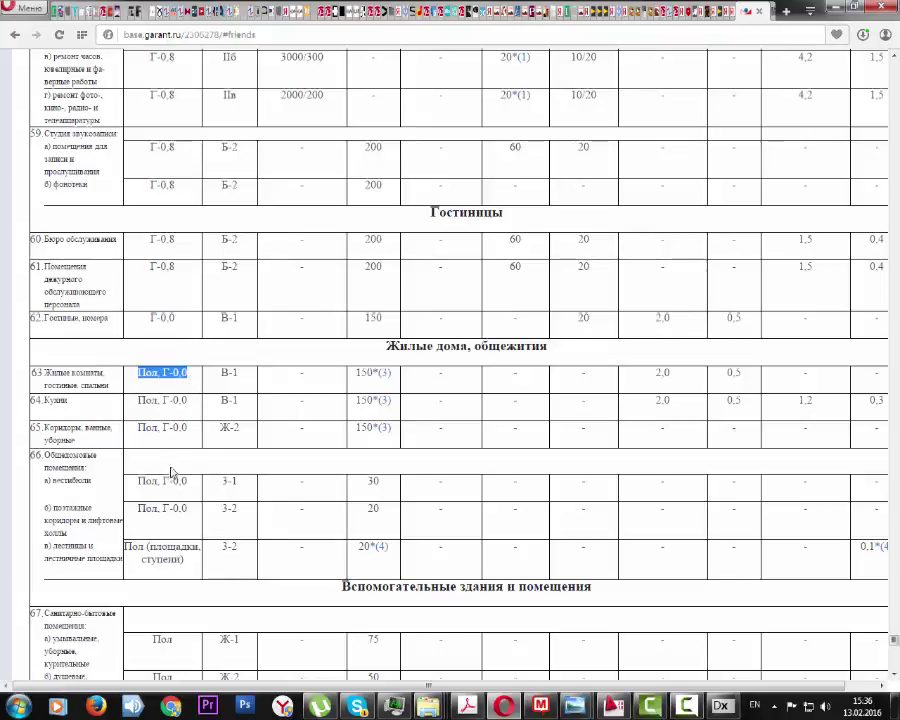
pyautogui.moveTo(356, 372); pyautogui.dragTo(378, 378)
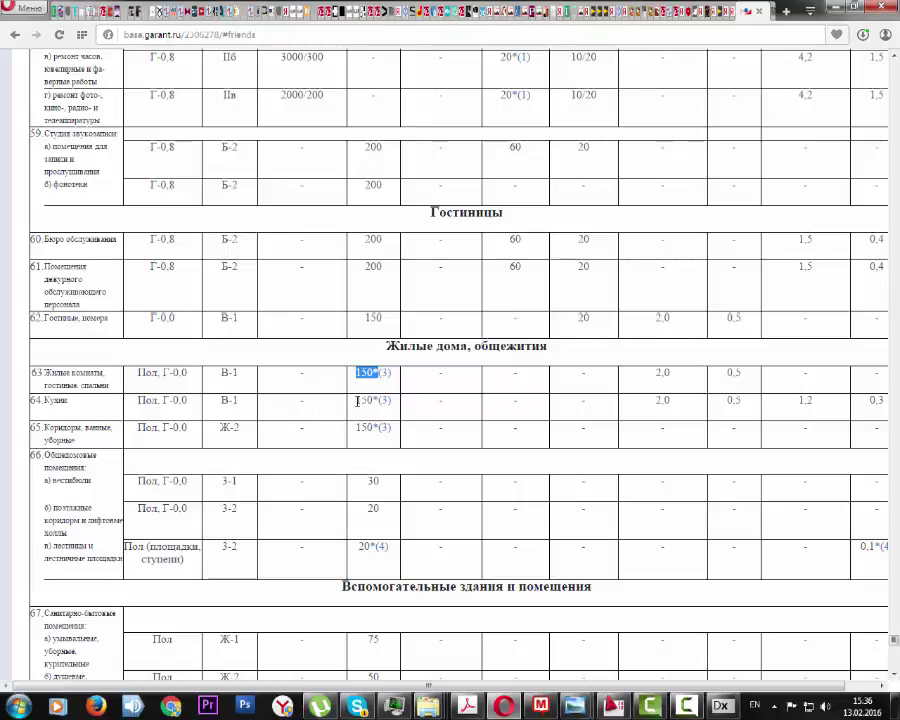
pyautogui.moveTo(357, 401); pyautogui.dragTo(386, 405)
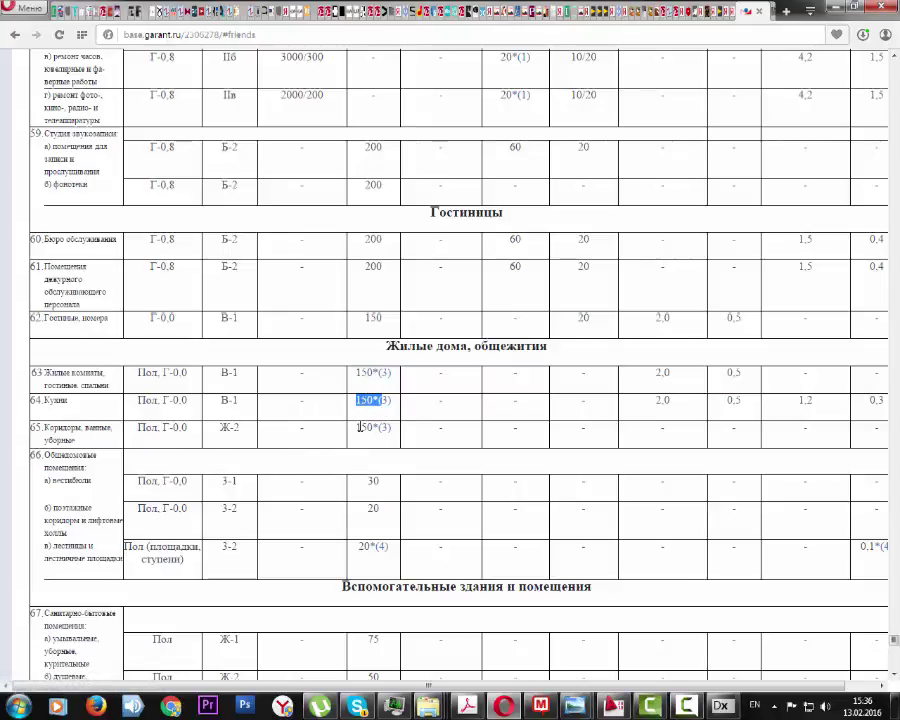
pyautogui.moveTo(362, 428); pyautogui.dragTo(379, 428)
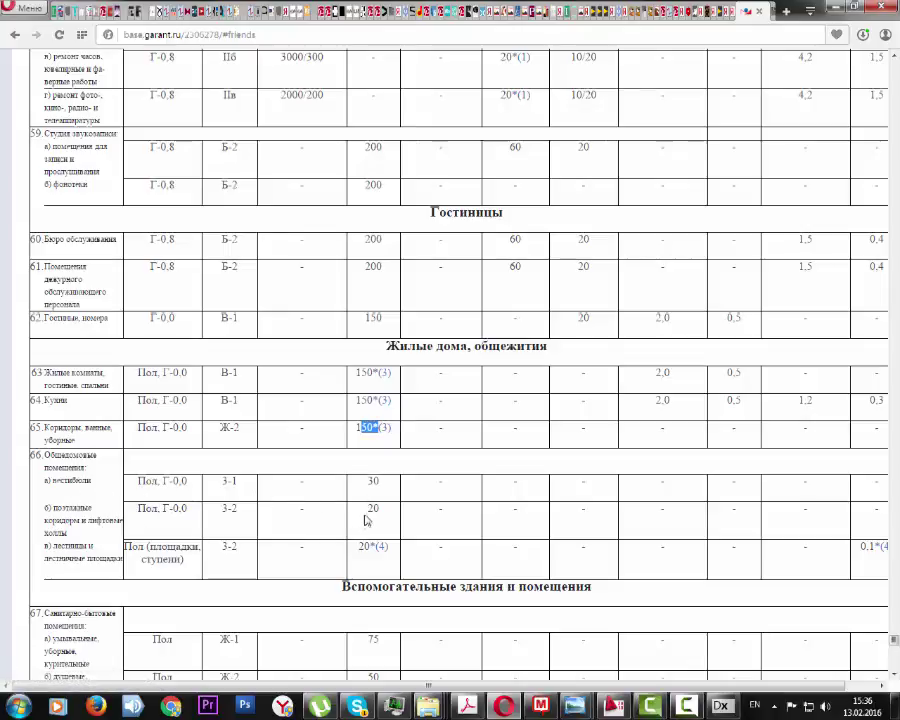
pyautogui.moveTo(366, 508); pyautogui.dragTo(400, 507)
pyautogui.scroll(-2, 311, 508)
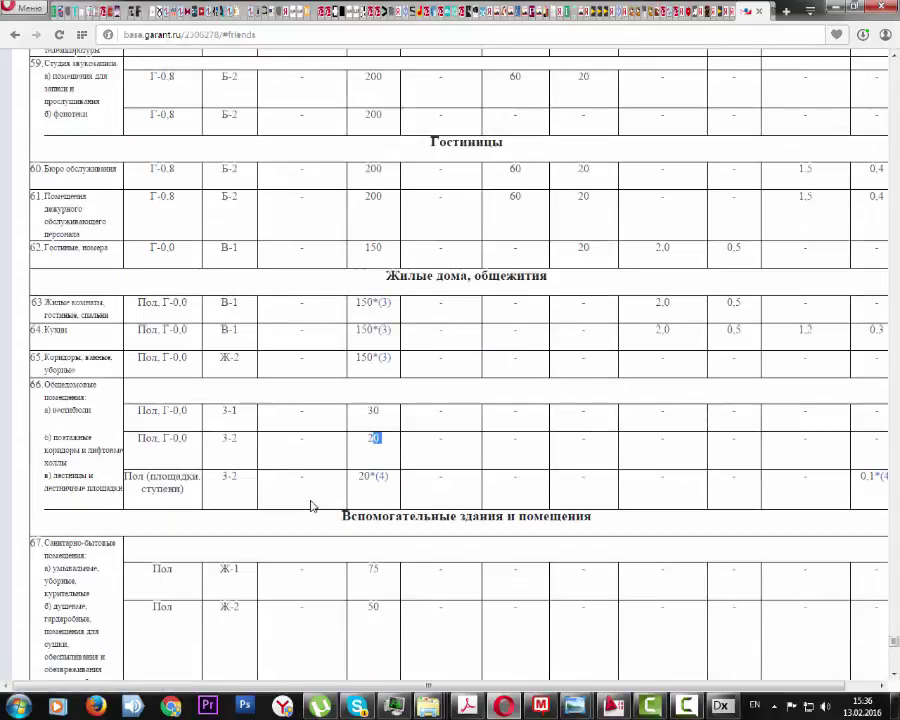
pyautogui.scroll(-2, 311, 507)
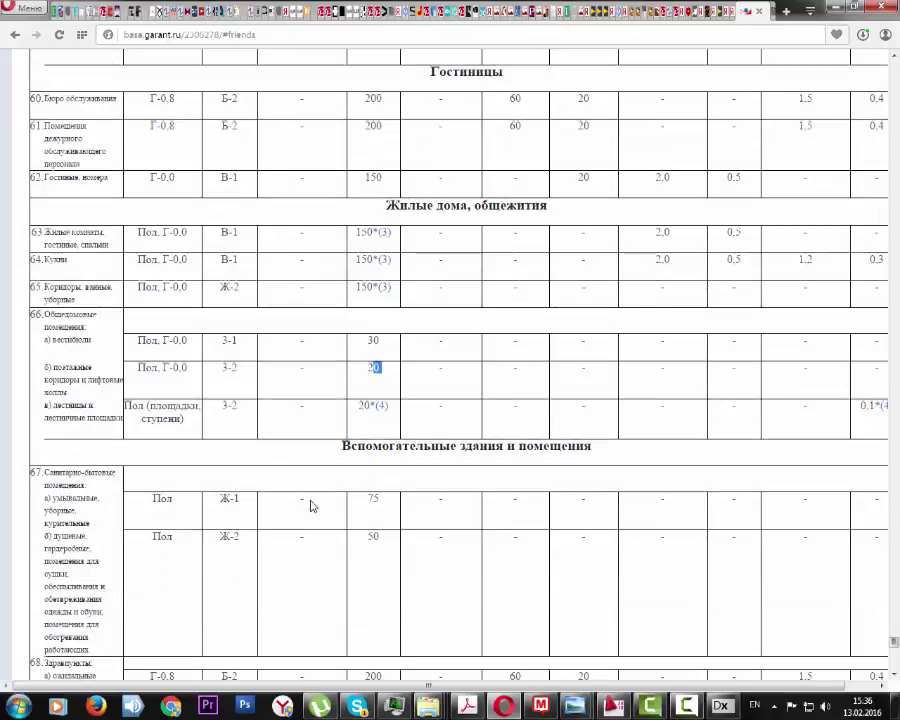
pyautogui.scroll(2, 310, 502)
pyautogui.click(363, 305)
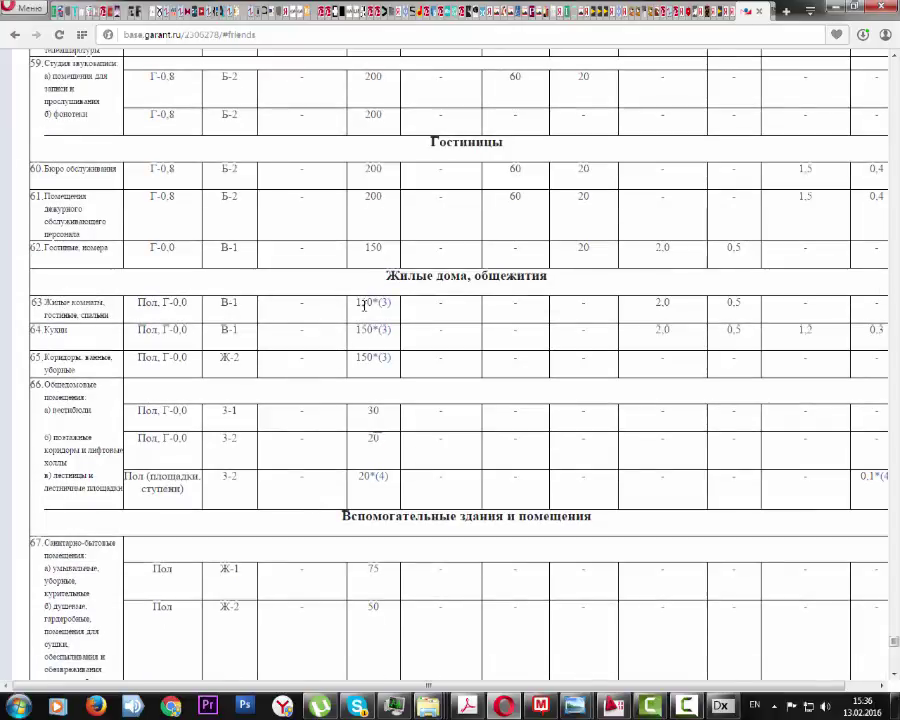
pyautogui.moveTo(363, 305); pyautogui.dragTo(356, 304)
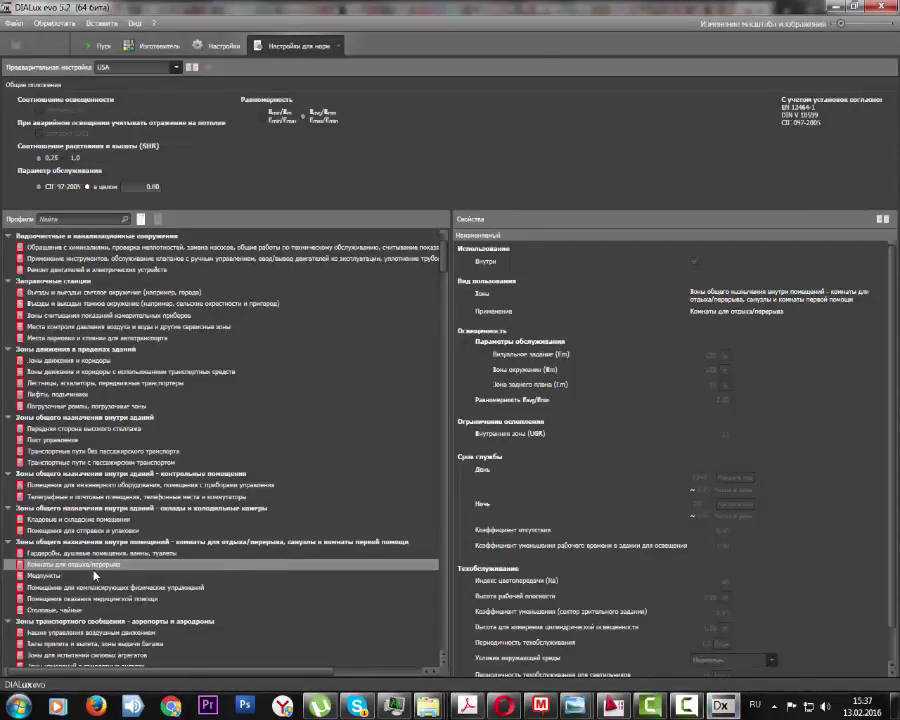
# In DIALux evo, make an editable copy of the rest room profile and set its application name to кабинет
pyautogui.click(882, 220)
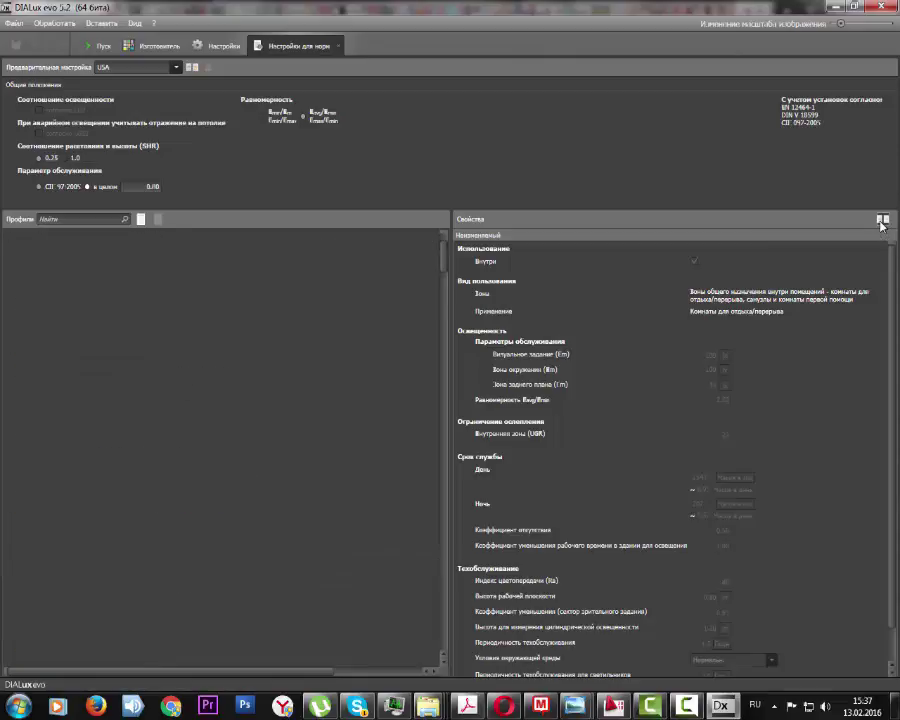
pyautogui.click(820, 294)
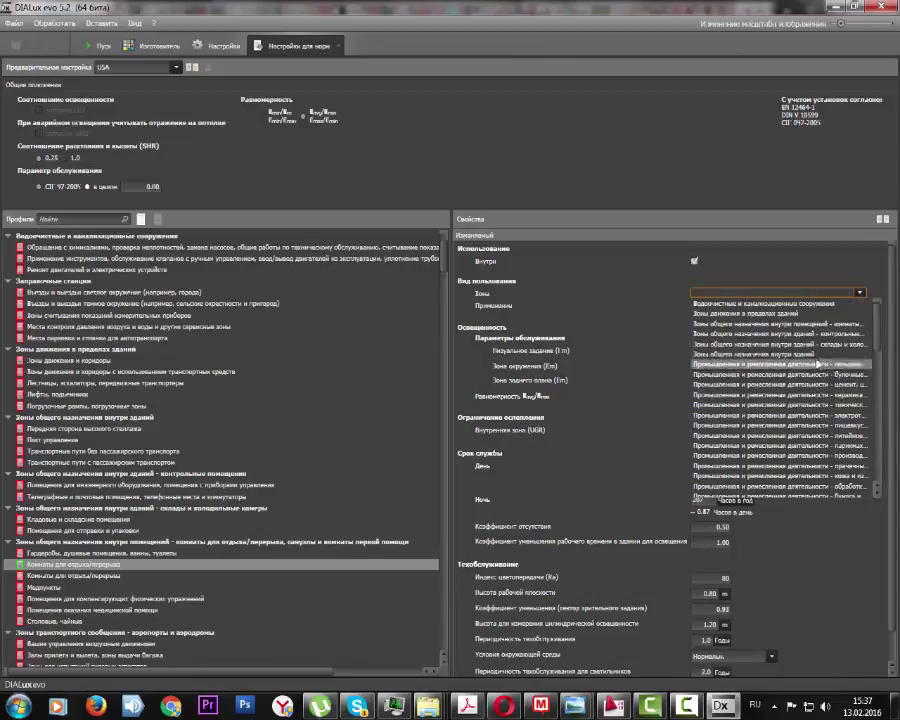
pyautogui.click(806, 326)
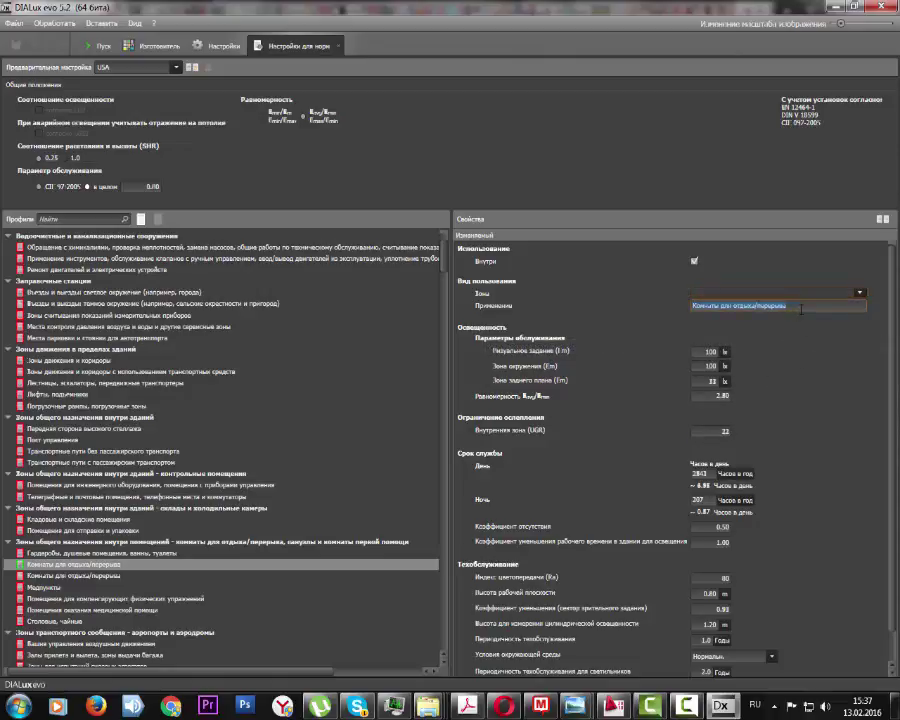
pyautogui.write('кабинет')
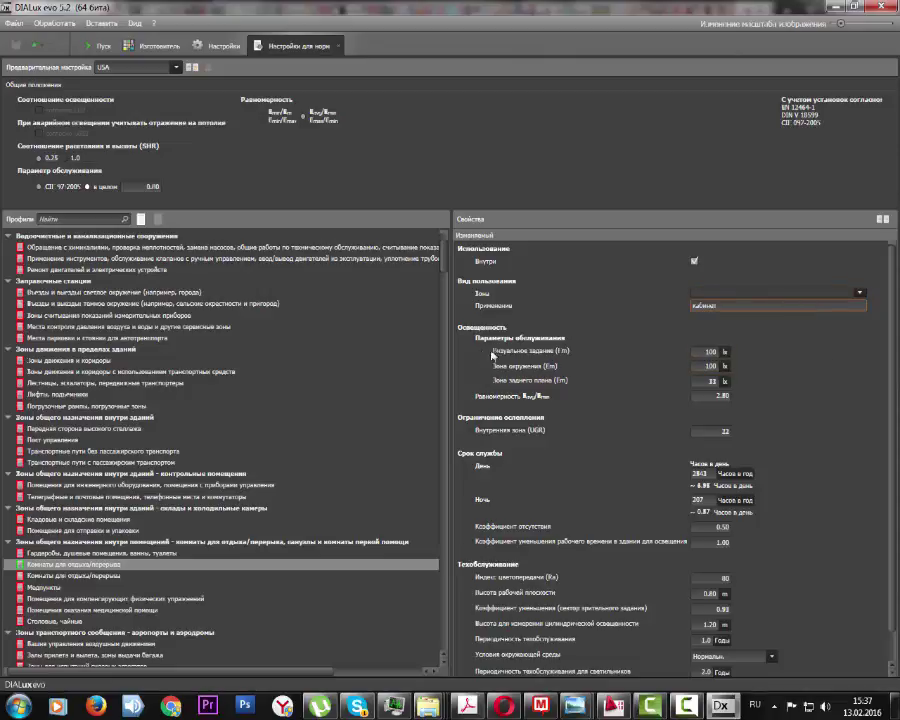
# Set the кабинет profile's visual task illuminance to 300 lx and its colour rendering index (Ra) to 95
pyautogui.click(699, 352)
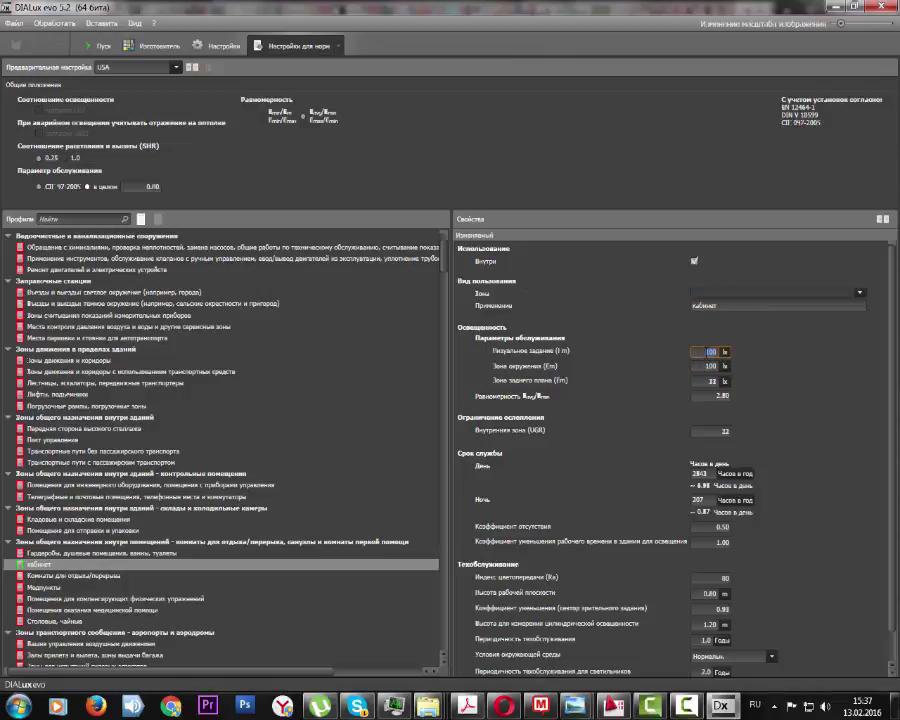
pyautogui.write('300')
pyautogui.scroll(-1, 716, 444)
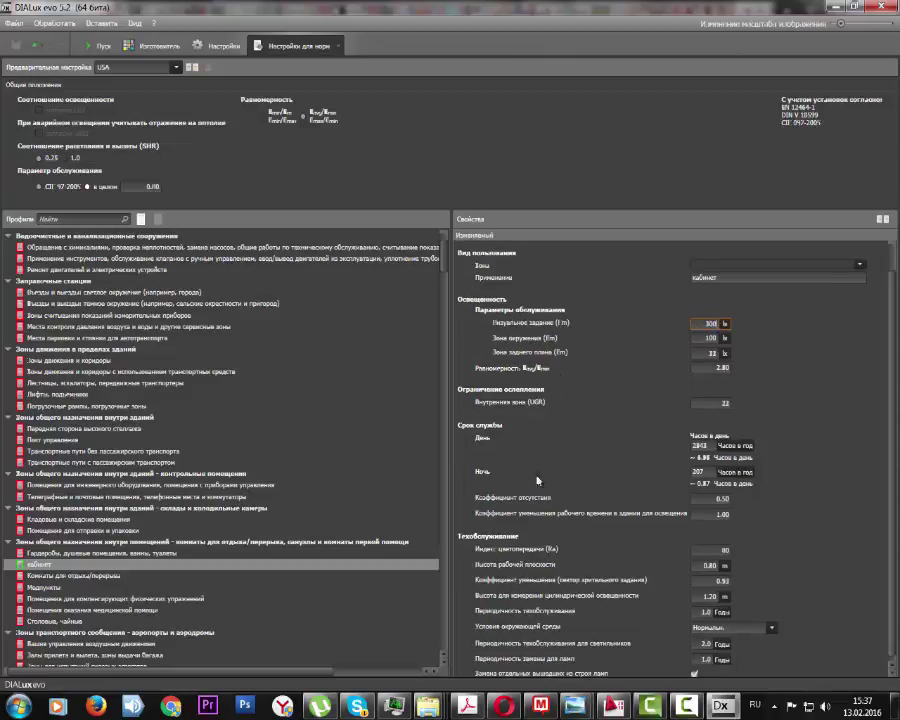
pyautogui.scroll(-1, 550, 485)
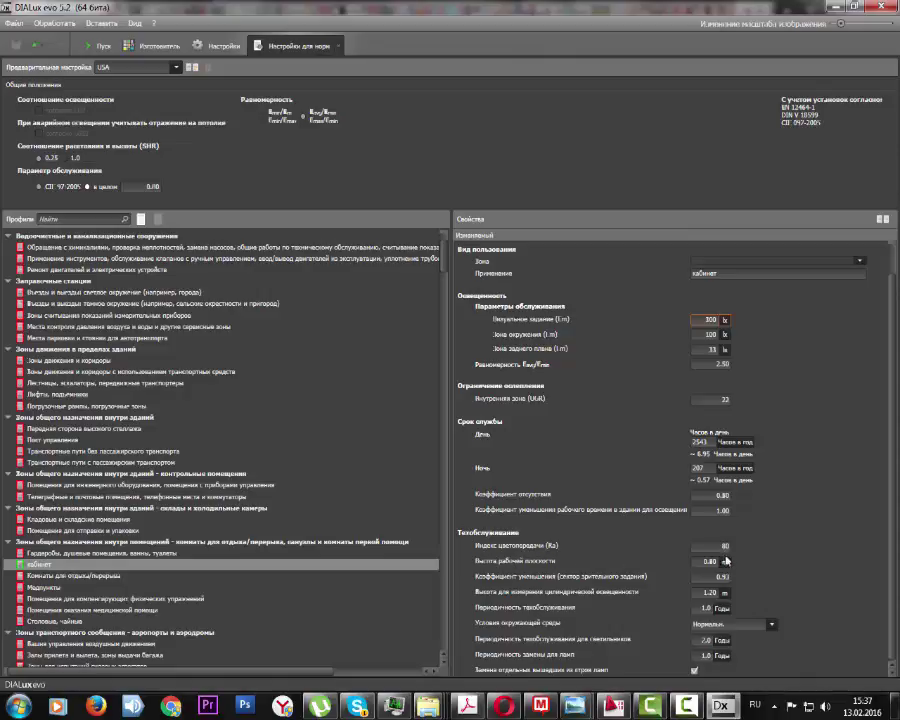
pyautogui.click(710, 546)
pyautogui.scroll(1, 635, 468)
pyautogui.scroll(-1, 631, 451)
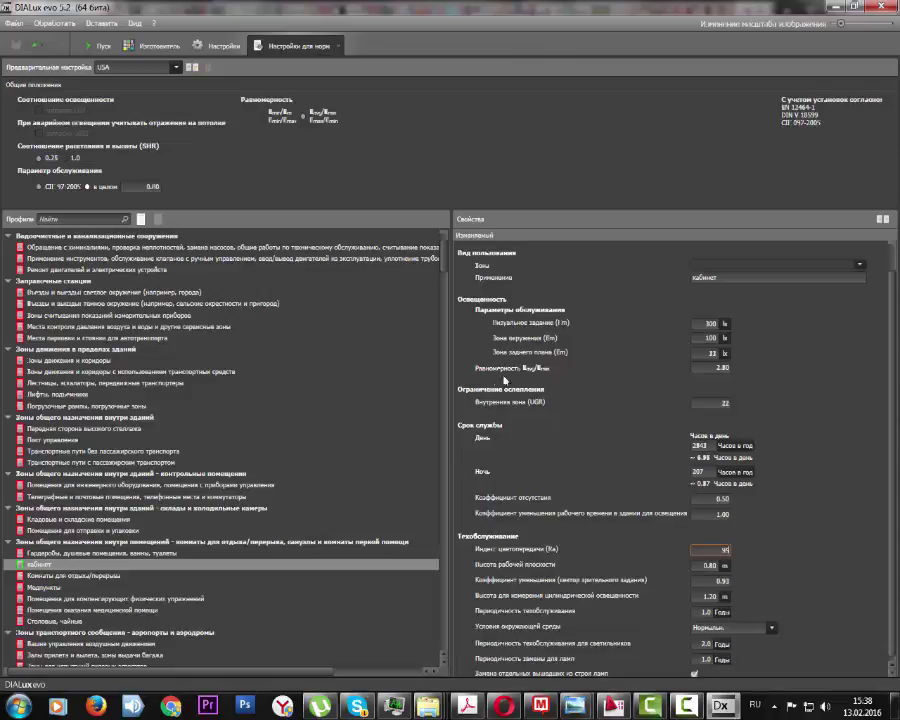
# Consult the norms table in Opera, and check the кабинет profile's uniformity, colour rendering index and working plane height in DIALux evo
pyautogui.click(694, 369)
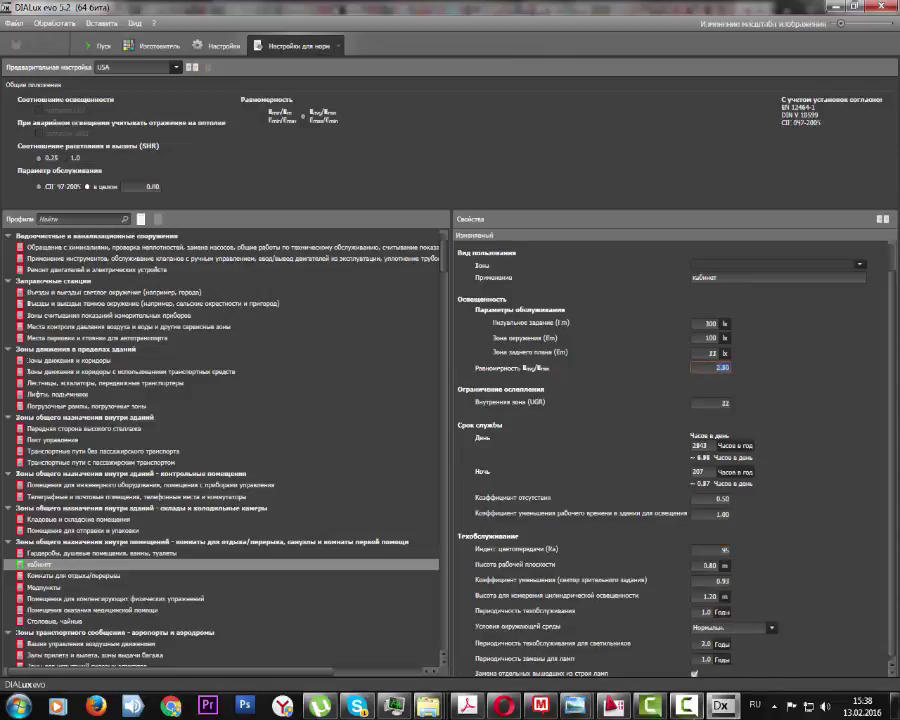
pyautogui.click(505, 705)
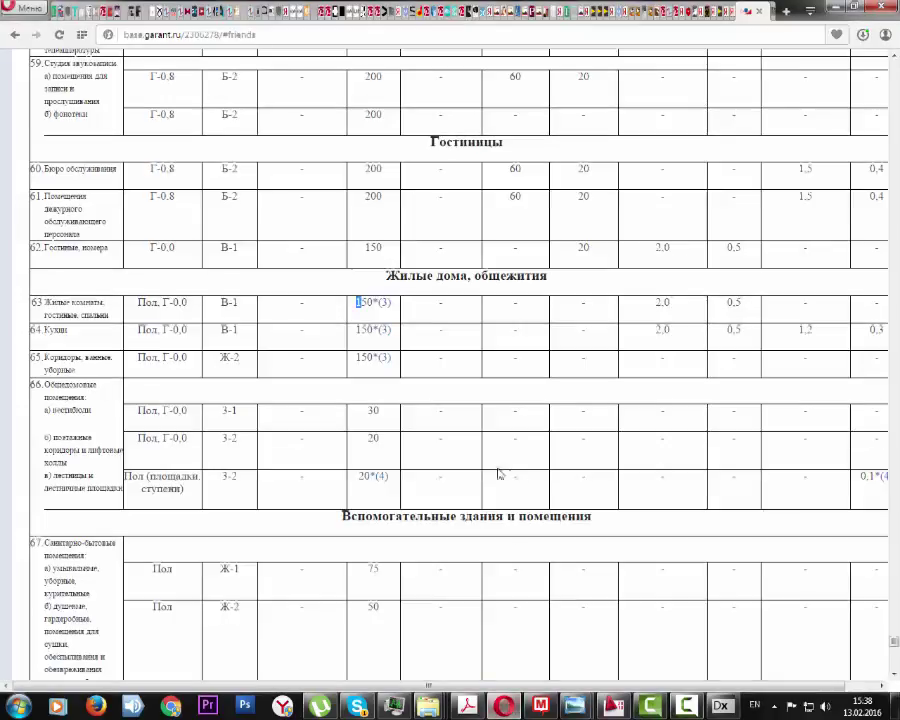
pyautogui.scroll(10, 458, 446)
pyautogui.scroll(10, 458, 449)
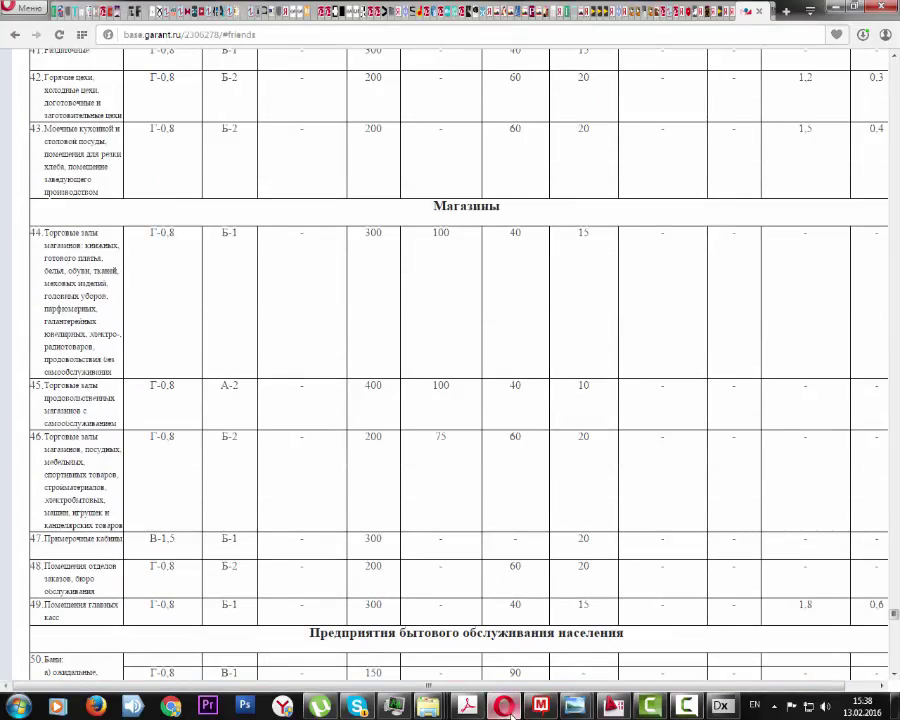
pyautogui.click(720, 705)
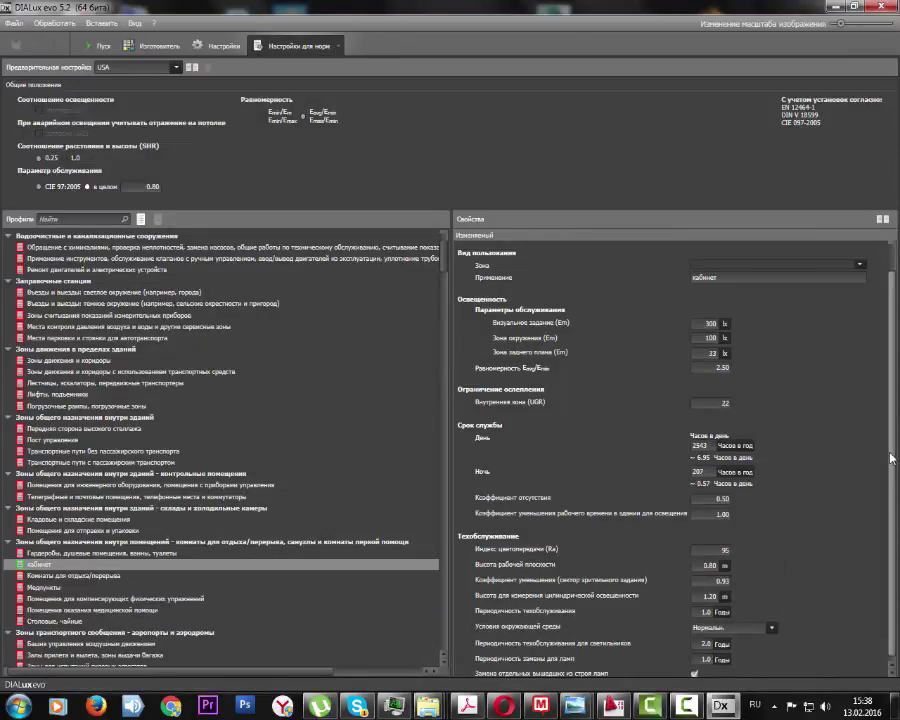
pyautogui.scroll(-1, 680, 500)
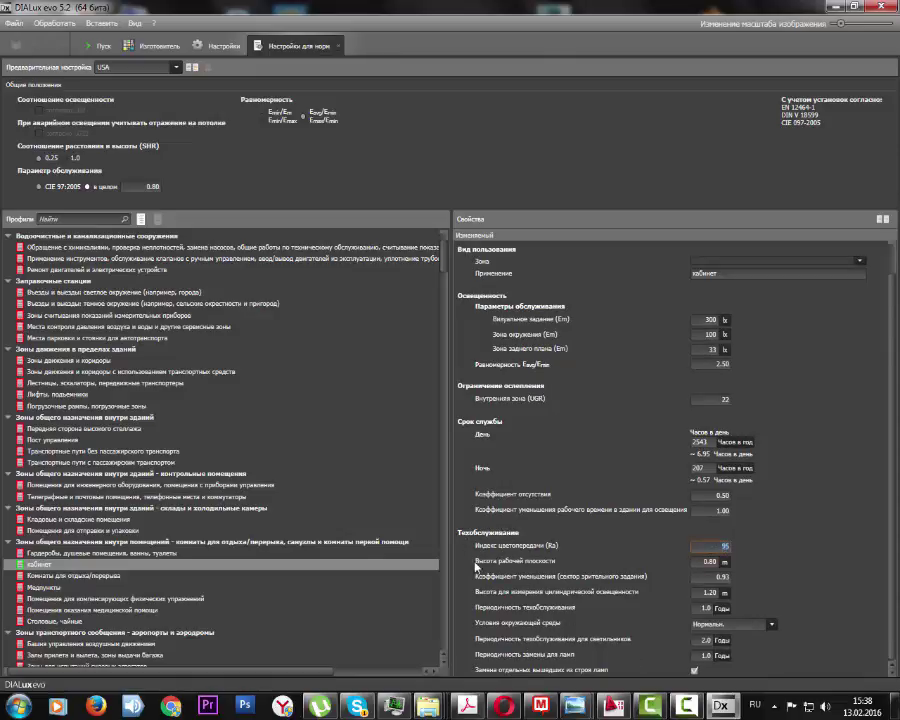
pyautogui.press('Tab')
pyautogui.moveTo(508, 706)
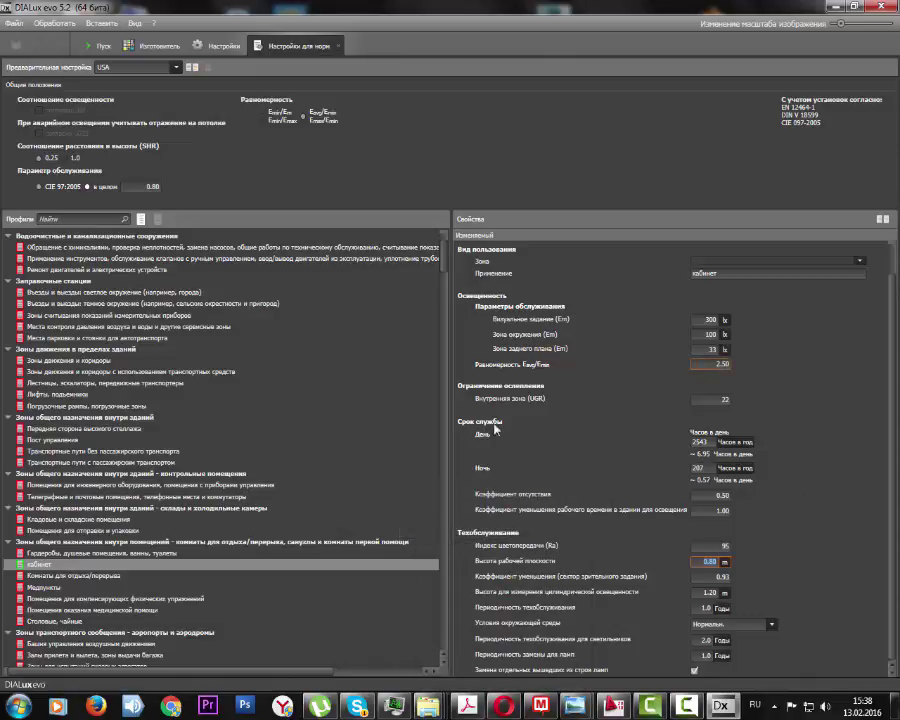
# Make an editable copy of the Комнаты для отдыха/перерыва profile, name its application спальня and set its visual task illuminance to 150 lx
pyautogui.click(62, 576)
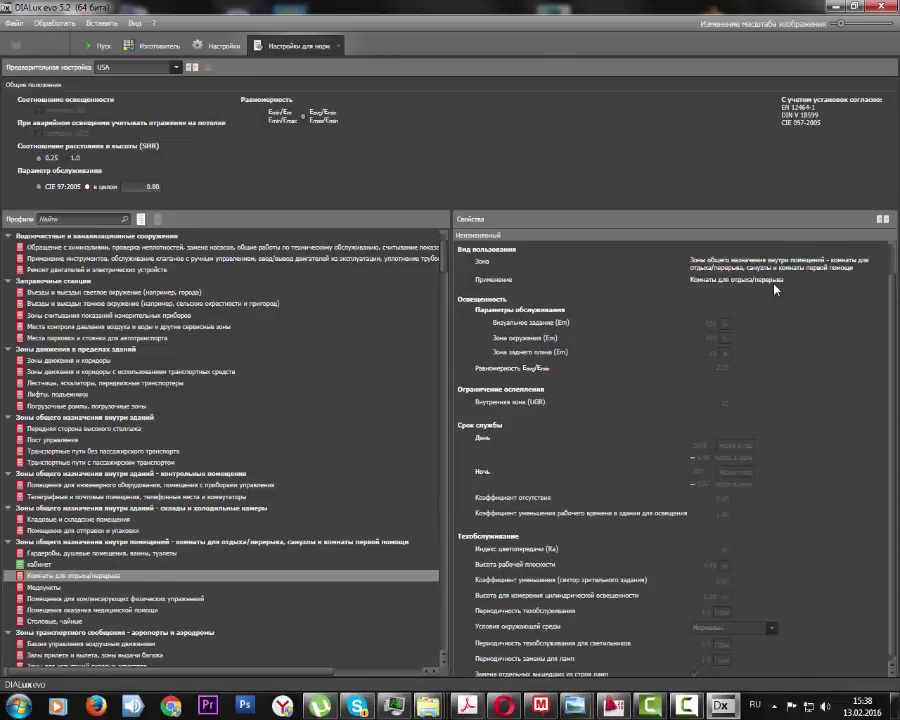
pyautogui.click(882, 218)
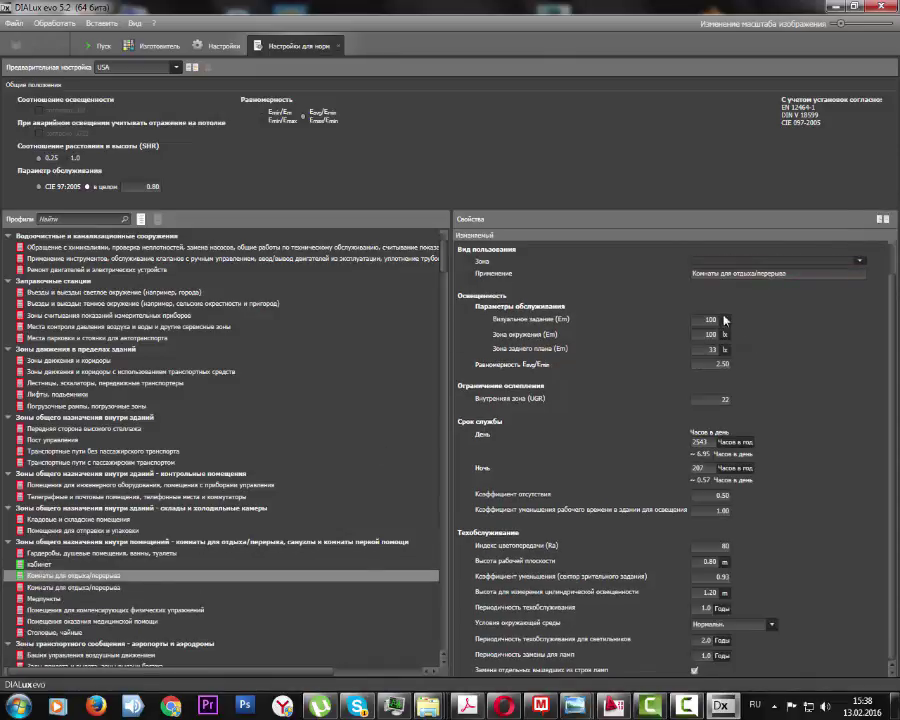
pyautogui.click(815, 264)
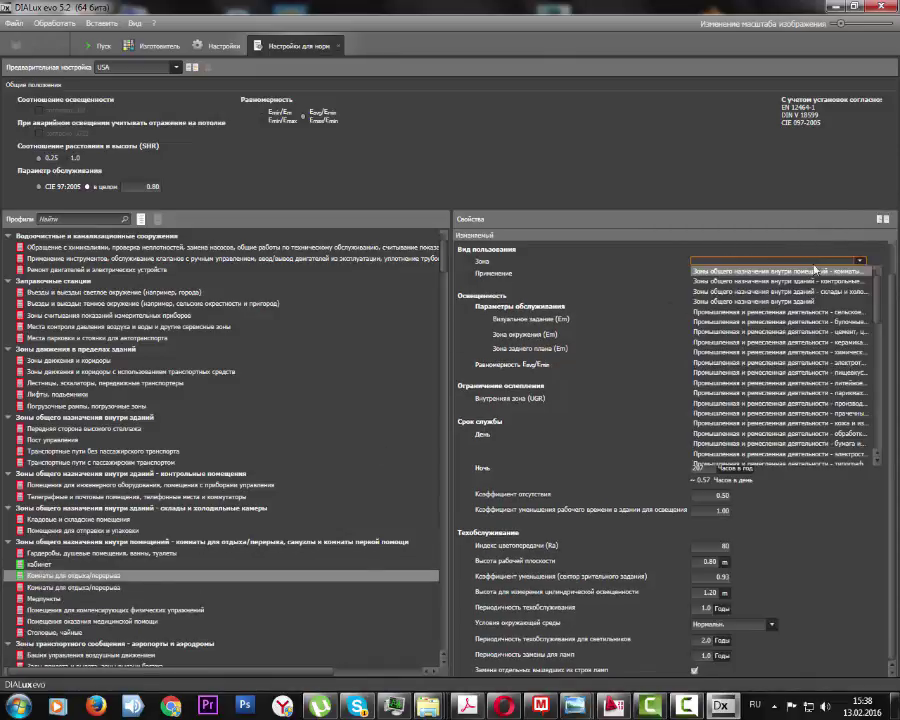
pyautogui.click(800, 270)
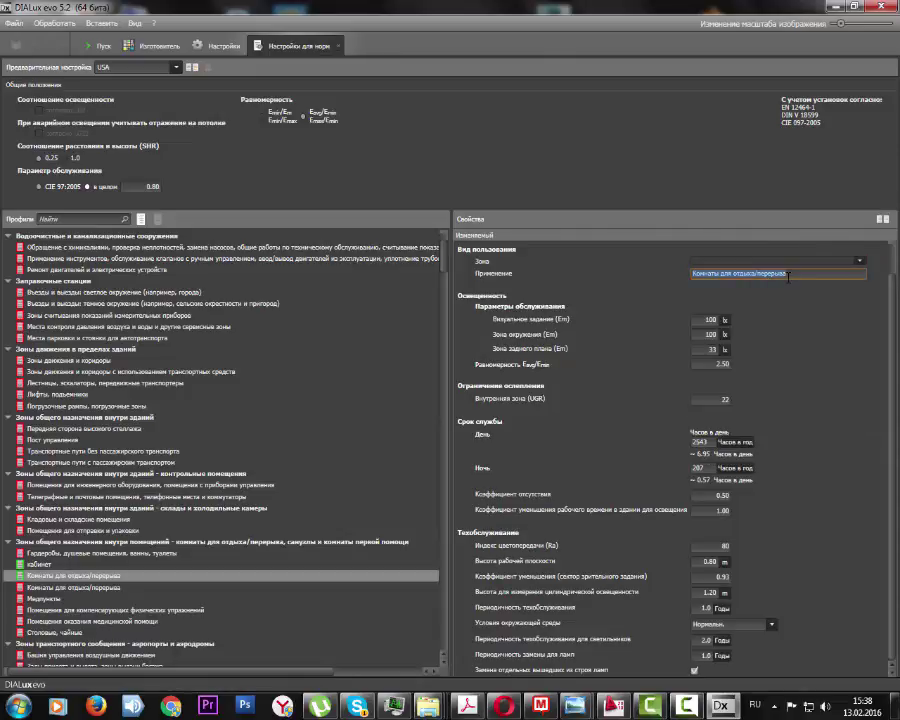
pyautogui.write('d')
pyautogui.press('Tab')
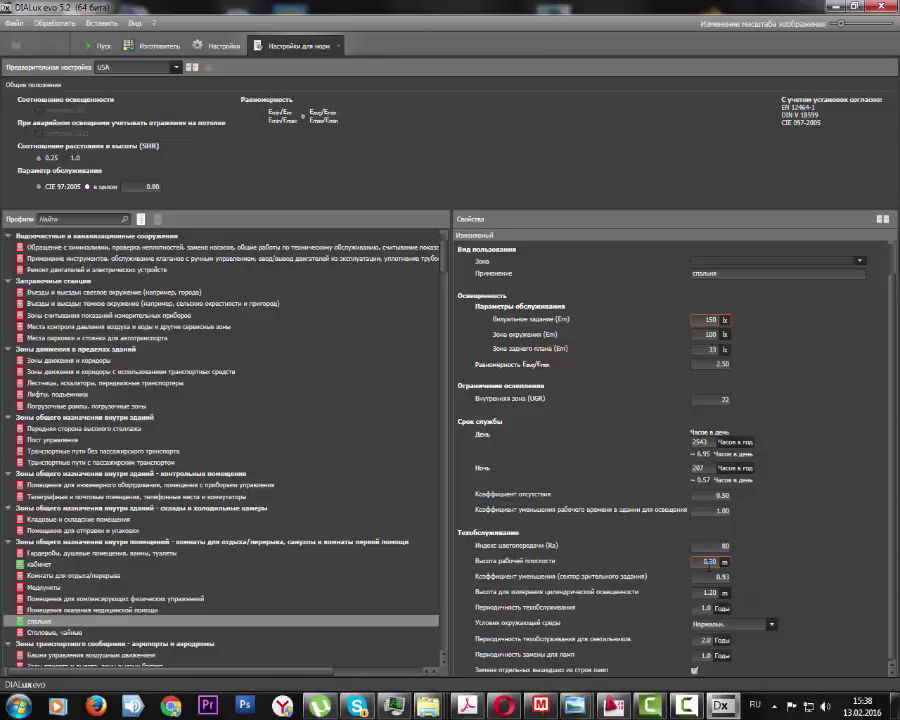
# Set the спальня profile's working plane height to 0 m and its ambient conditions to Чистый
pyautogui.click(709, 563)
pyautogui.write('0')
pyautogui.hotkey('shift', 'Tab')
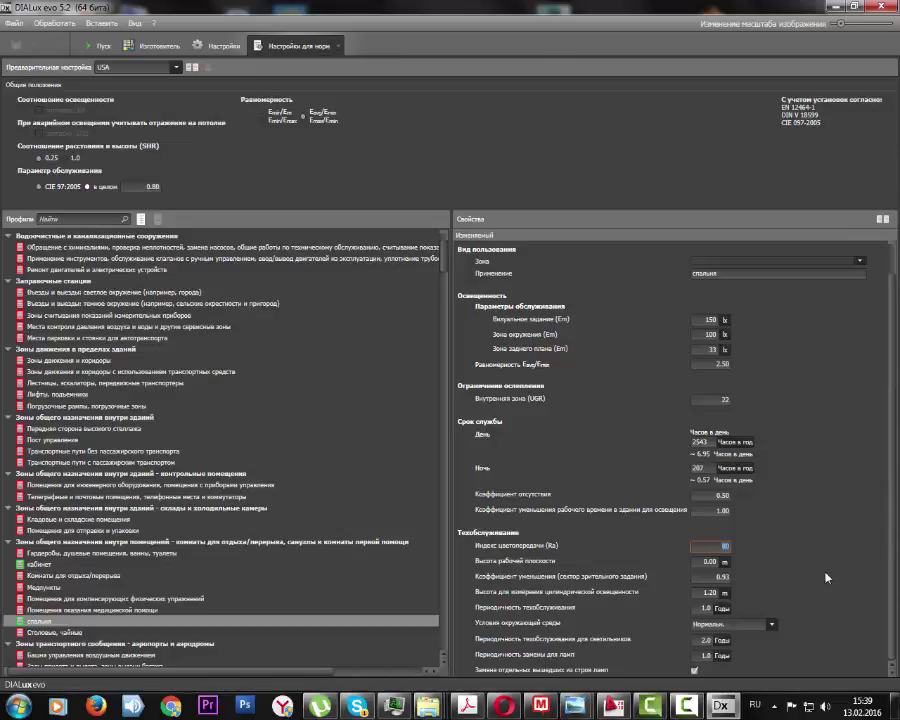
pyautogui.click(772, 625)
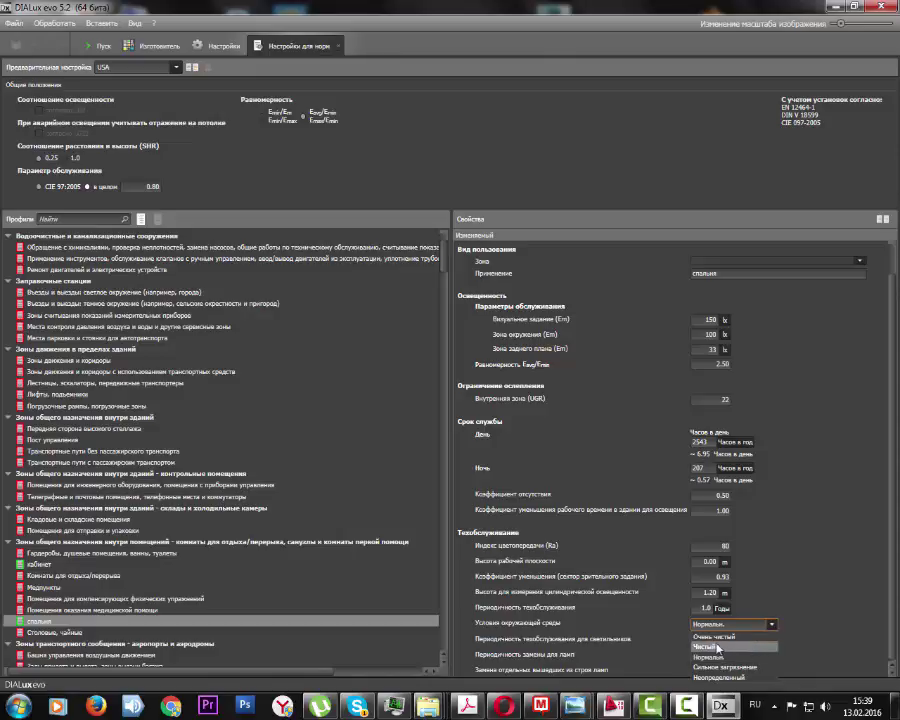
pyautogui.click(761, 647)
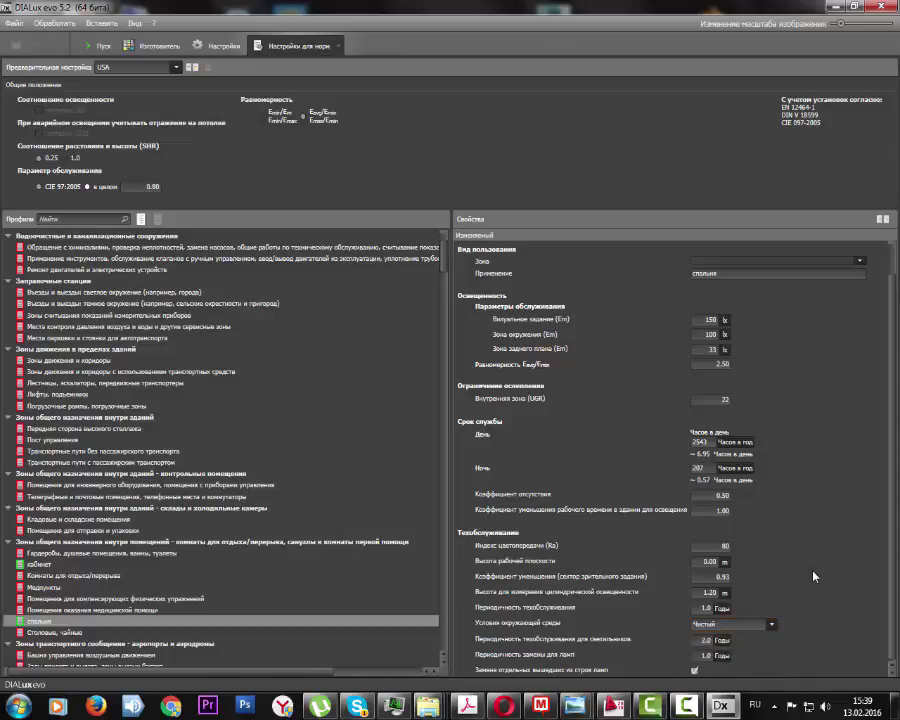
# Set the кабинет profile's ambient conditions to Чистый
pyautogui.click(38, 564)
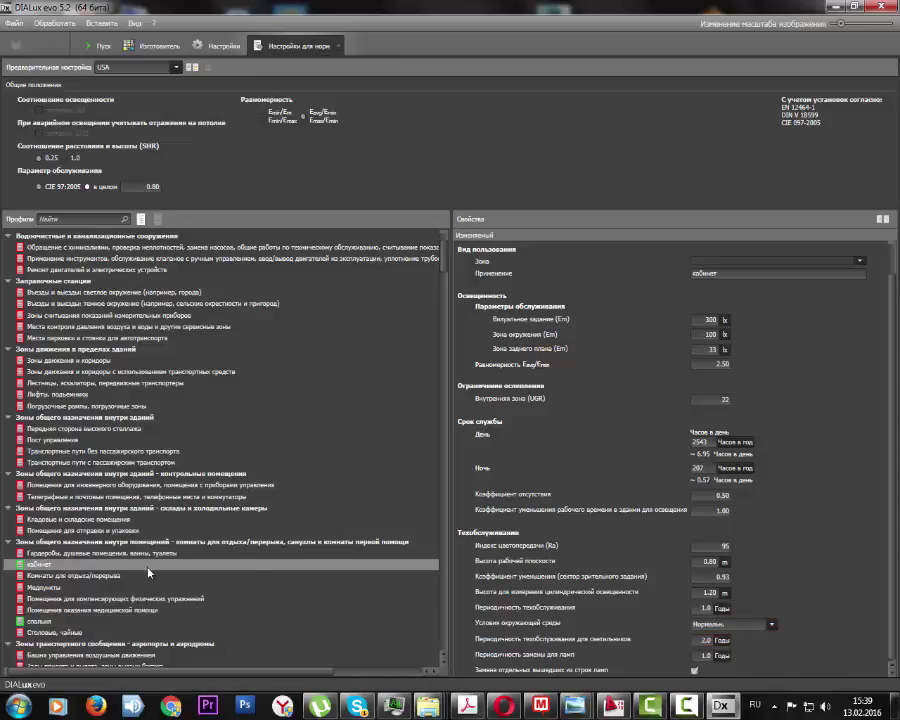
pyautogui.click(733, 624)
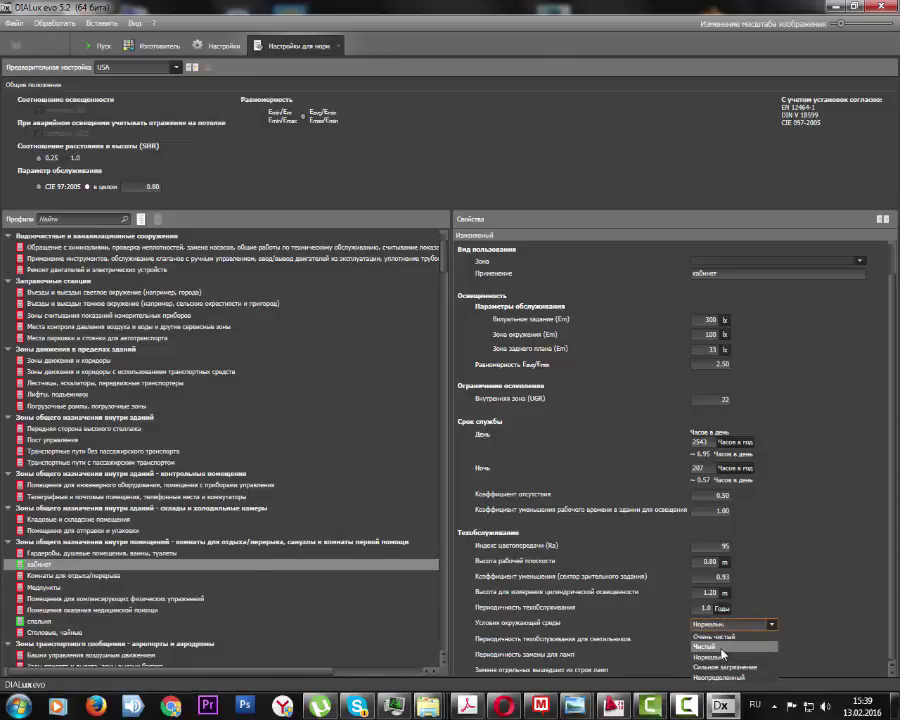
pyautogui.click(721, 647)
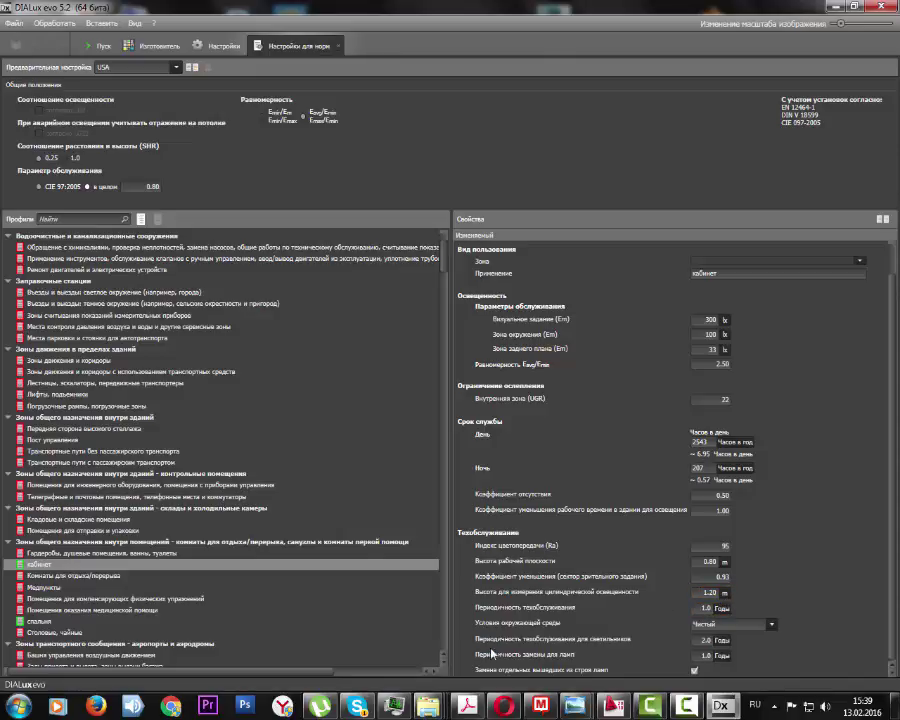
# Consult the table of minimum colour rendering indices in Opera and return to the кабинет profile in DIALux evo
pyautogui.hotkey('alt', 'Tab')
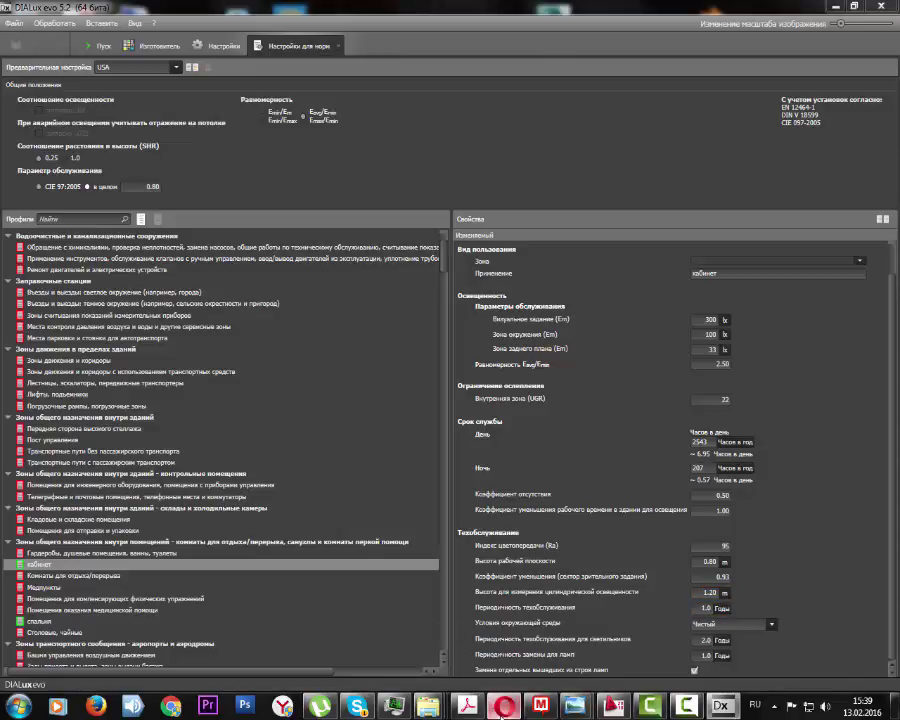
pyautogui.scroll(3, 347, 512)
pyautogui.scroll(20, 355, 511)
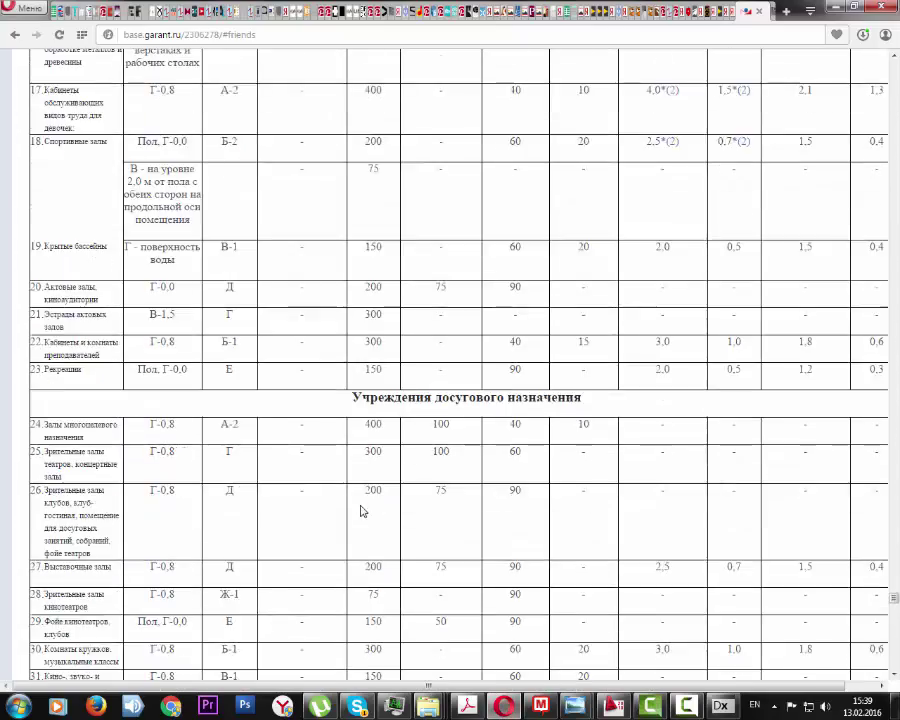
pyautogui.scroll(20, 363, 511)
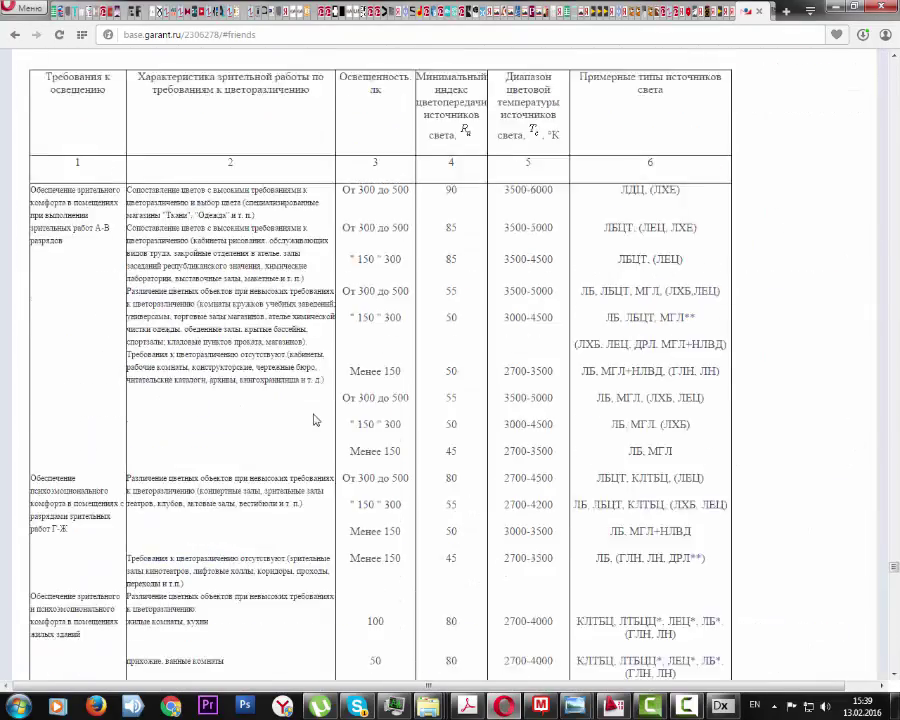
pyautogui.hotkey('alt', 'Tab')
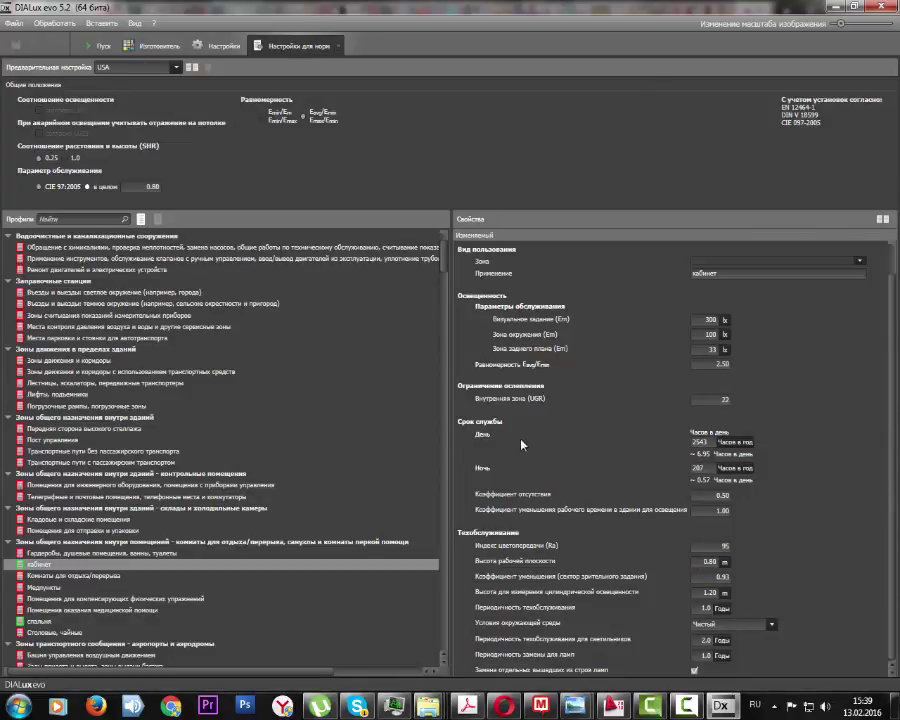
pyautogui.scroll(1, 700, 390)
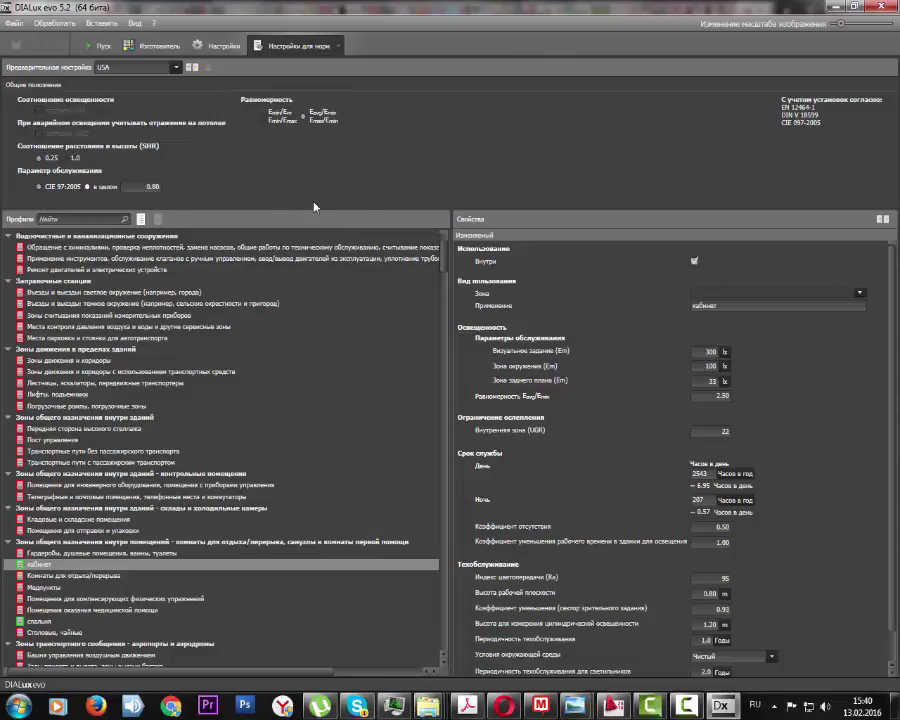
# Create a new empty rectangular room 13.4 m long, 10.4 m wide and 3 m high with 0.58 m thick walls, for Помещения для черчения
pyautogui.click(104, 52)
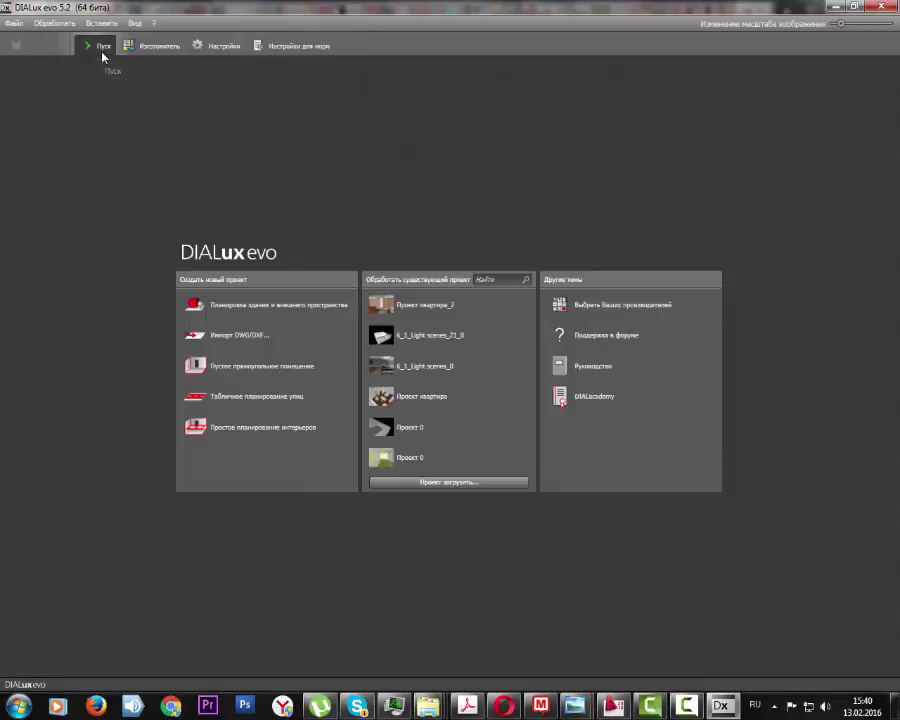
pyautogui.click(196, 376)
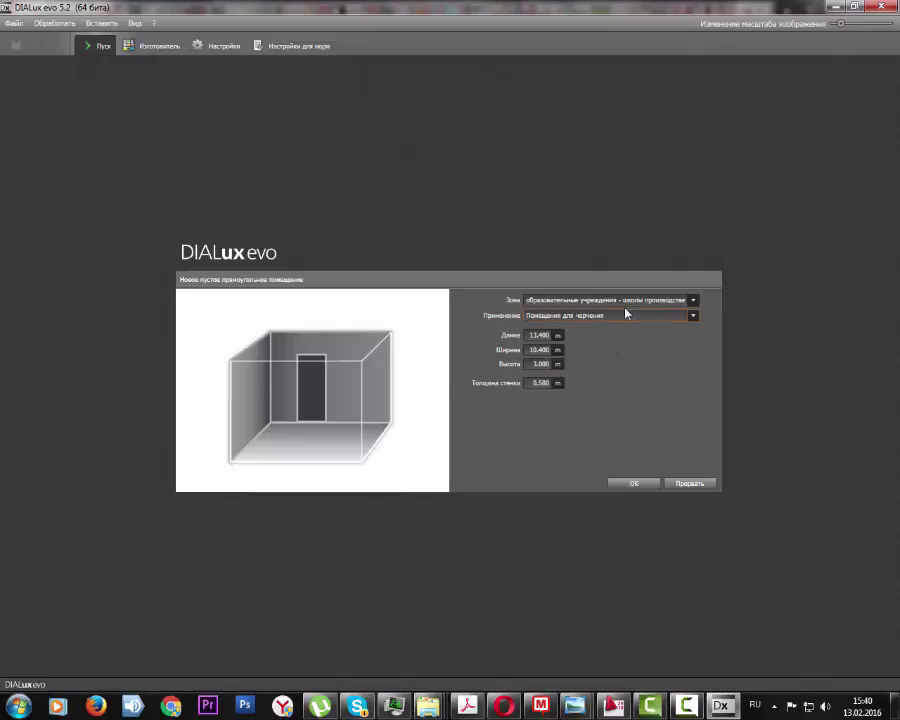
pyautogui.click(583, 304)
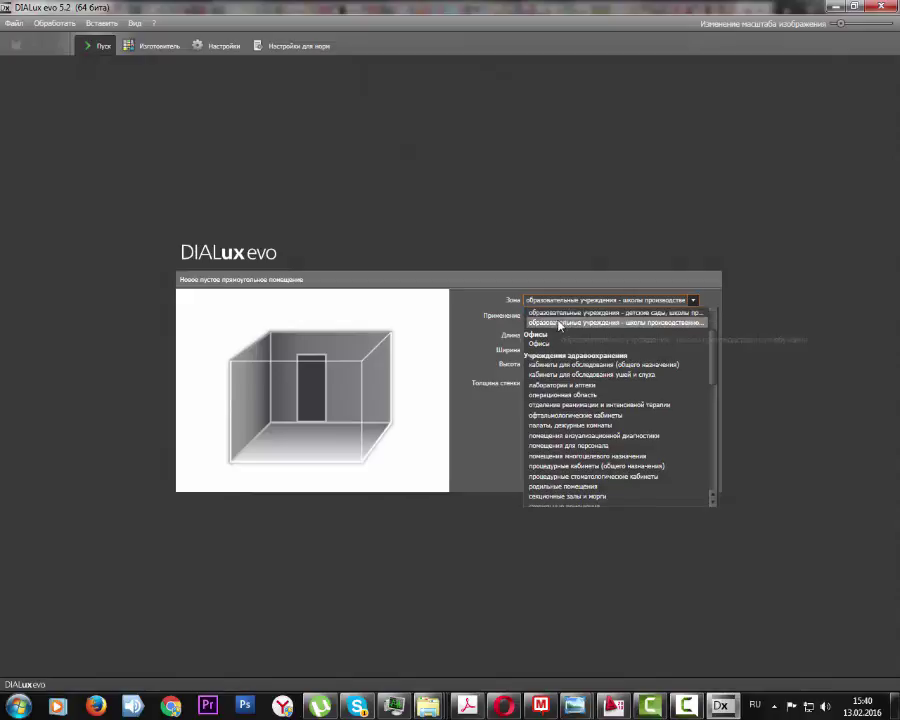
pyautogui.click(585, 319)
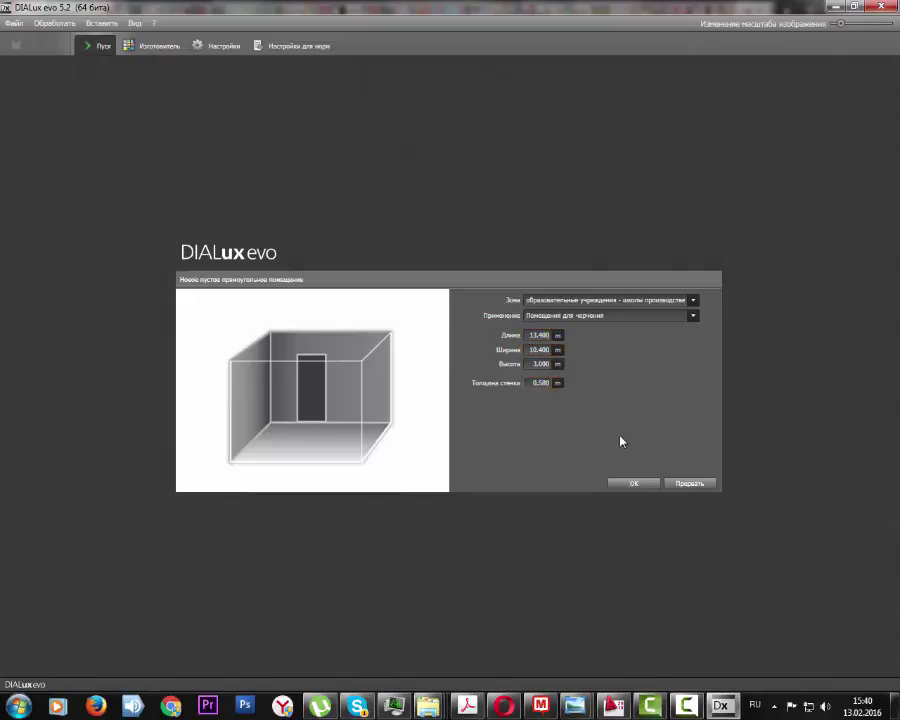
pyautogui.click(631, 485)
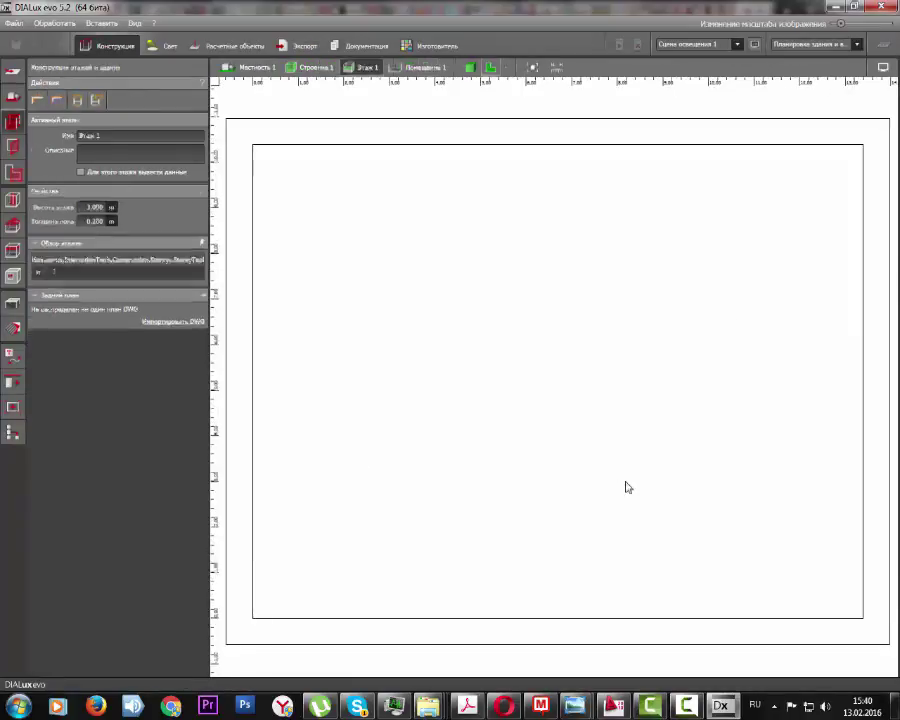
# Examine the new project's plan at each level: storey, site (Местность 1), building (Строение 1) and room (Помещение 1)
pyautogui.scroll(-2, 584, 411)
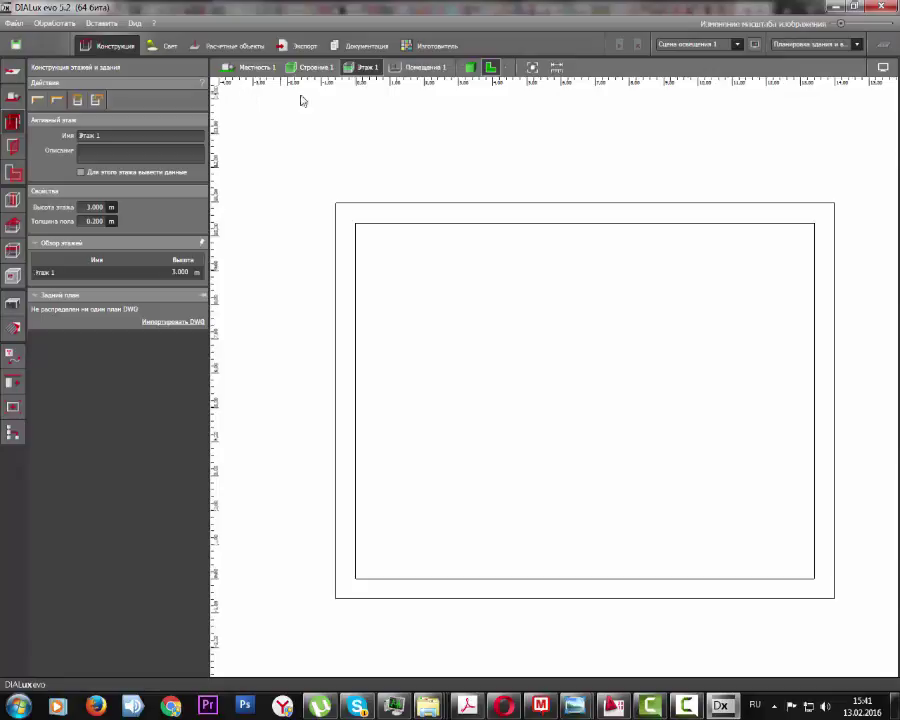
pyautogui.moveTo(303, 98)
pyautogui.mouseDown(button='middle')
pyautogui.moveTo(290, 110)
pyautogui.moveTo(248, 98)
pyautogui.mouseUp(button='middle')
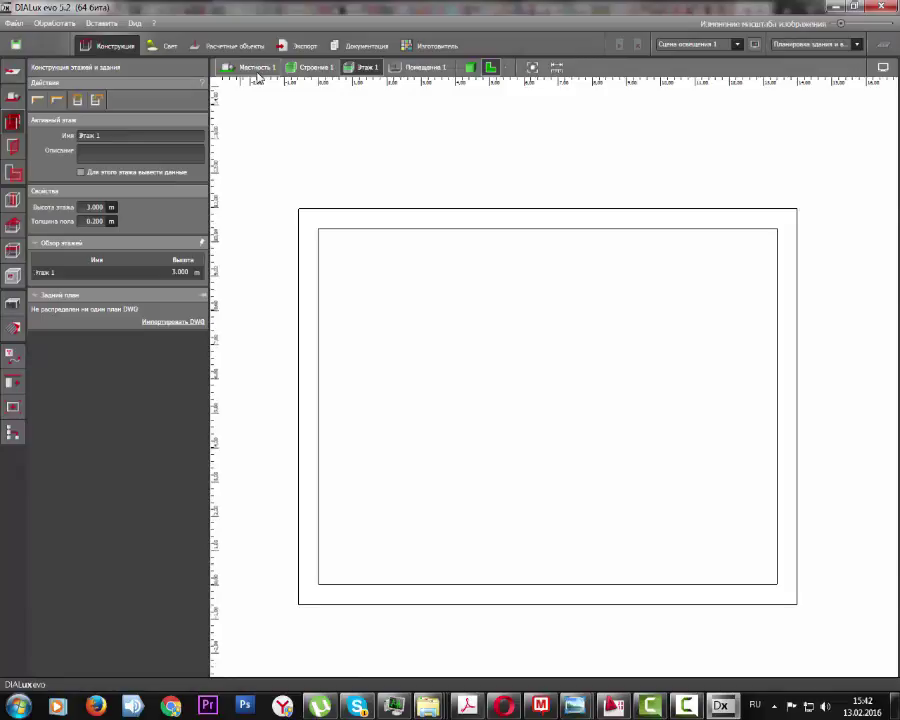
pyautogui.scroll(-5, 674, 278)
pyautogui.moveTo(560, 204); pyautogui.dragTo(426, 224, button='middle')
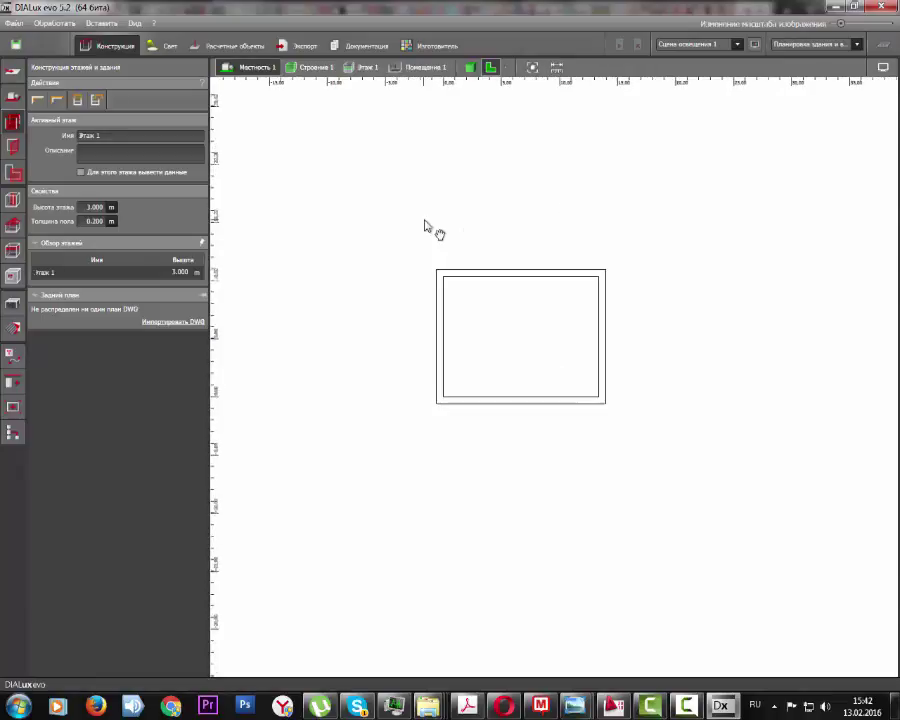
pyautogui.scroll(-2, 425, 220)
pyautogui.scroll(1, 425, 215)
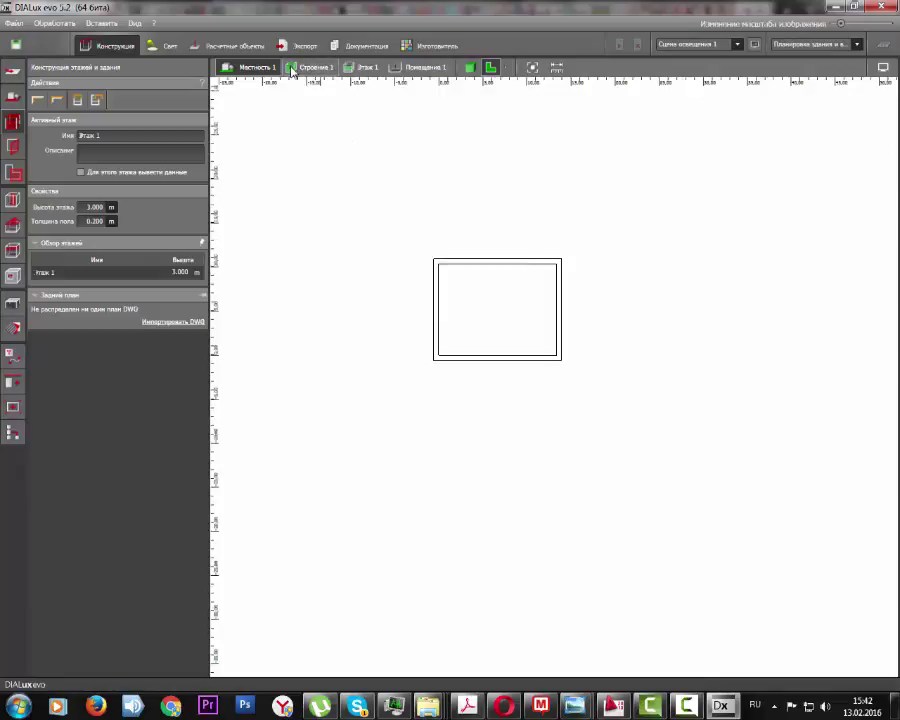
pyautogui.click(292, 68)
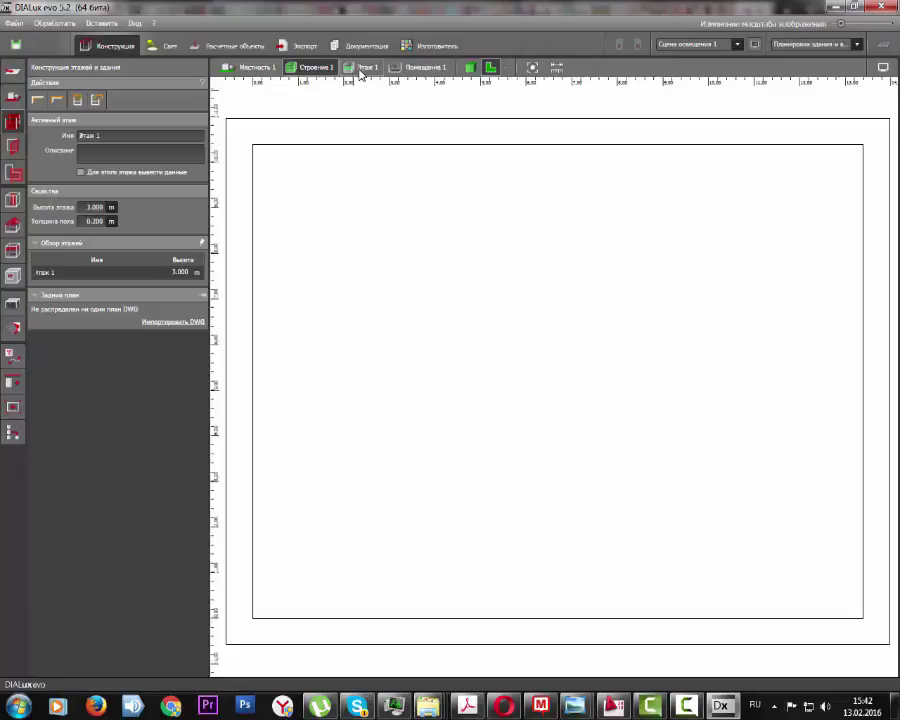
pyautogui.click(364, 68)
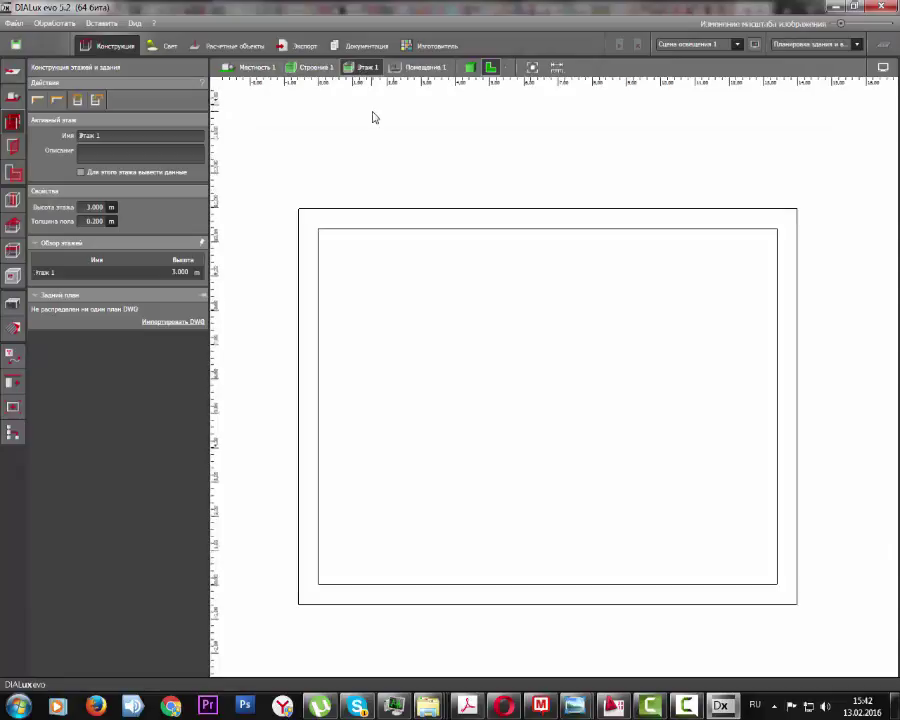
pyautogui.click(409, 76)
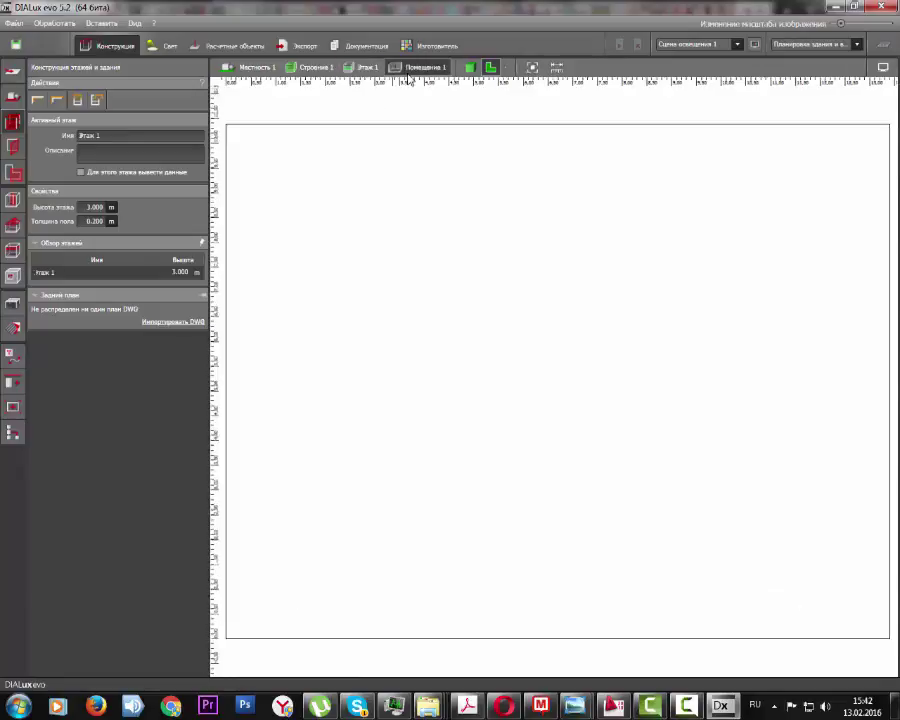
pyautogui.scroll(-2, 418, 125)
pyautogui.moveTo(418, 125); pyautogui.dragTo(409, 213, button='middle')
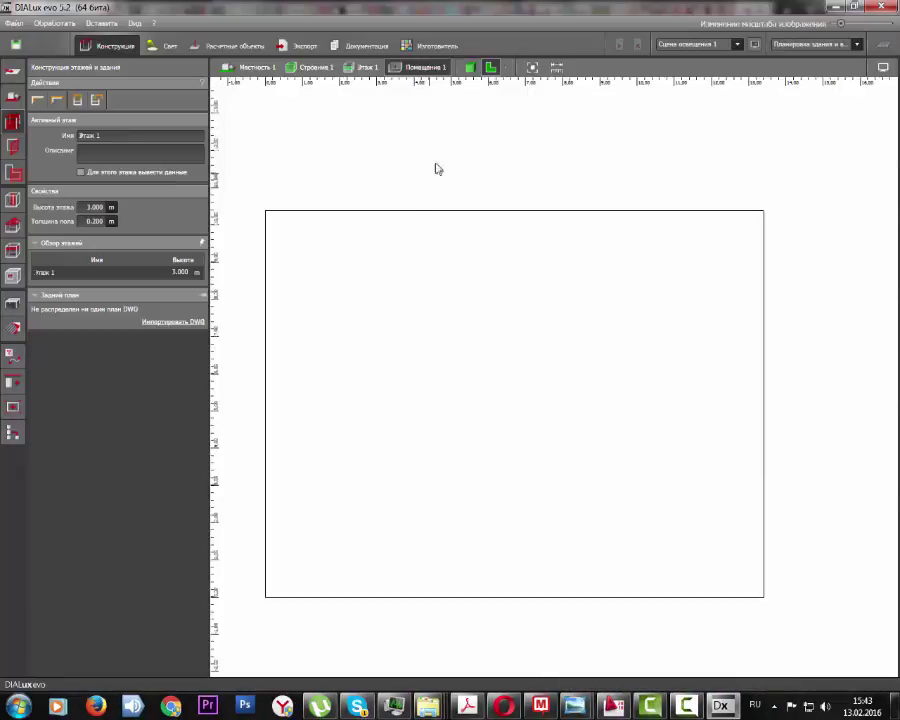
# Inspect the room (Помещение 1) and the building (Строение 1) in 3D, and return to the building's plan
pyautogui.click(469, 68)
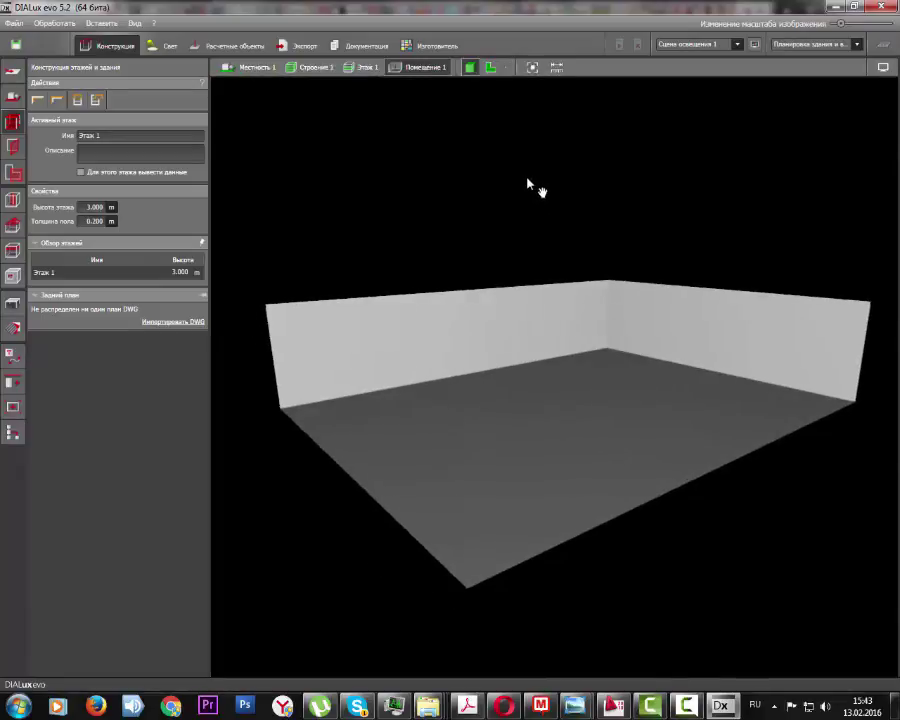
pyautogui.click(315, 67)
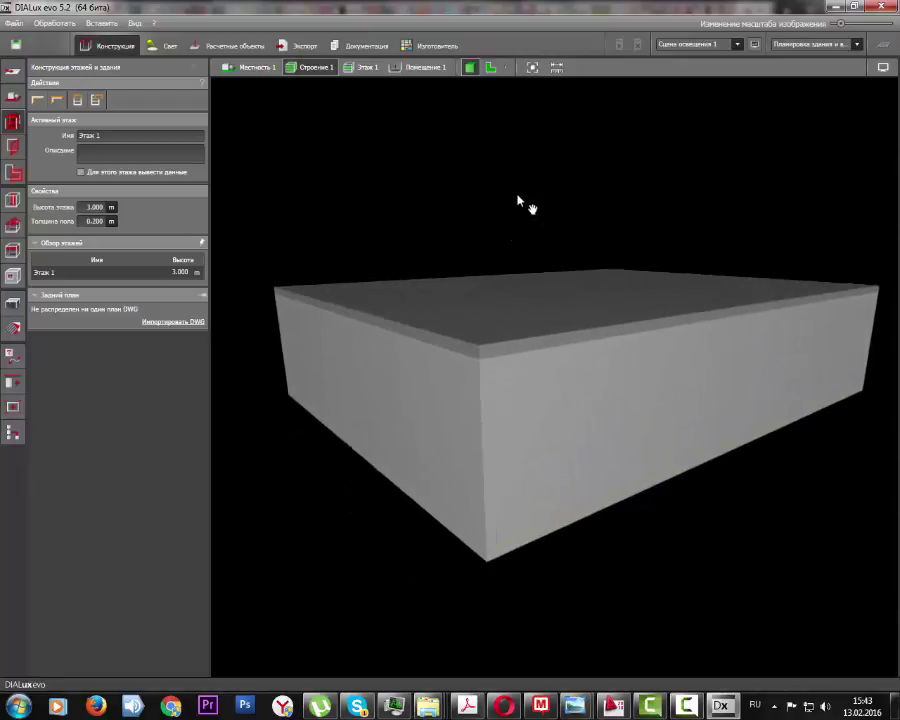
pyautogui.click(491, 68)
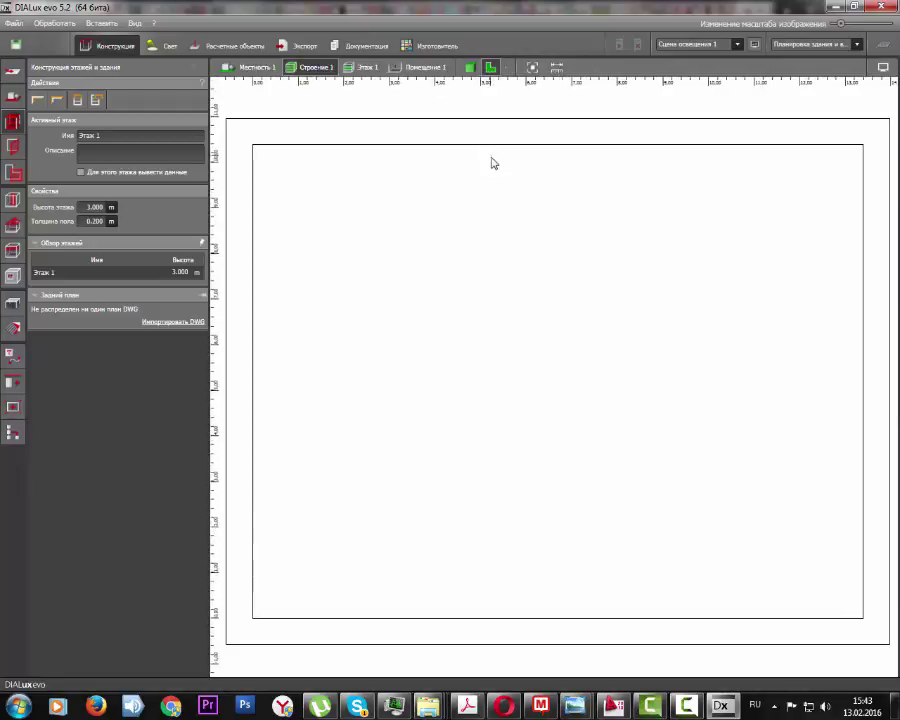
# Examine the building's (Строение 1) elevations from each side and fit the side view to the whole building
pyautogui.click(509, 68)
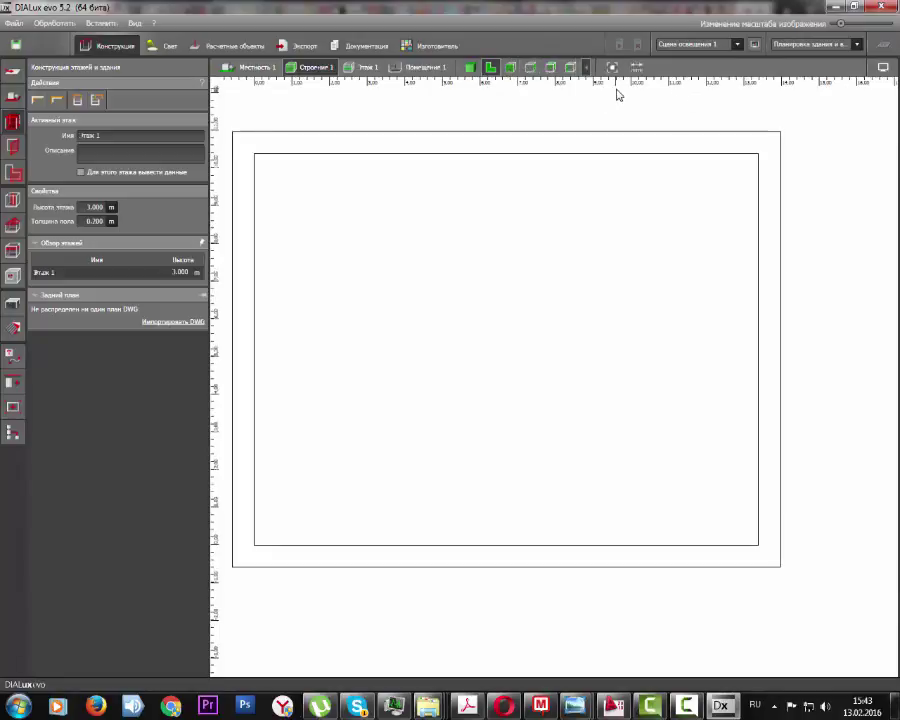
pyautogui.click(511, 68)
pyautogui.click(530, 68)
pyautogui.click(550, 68)
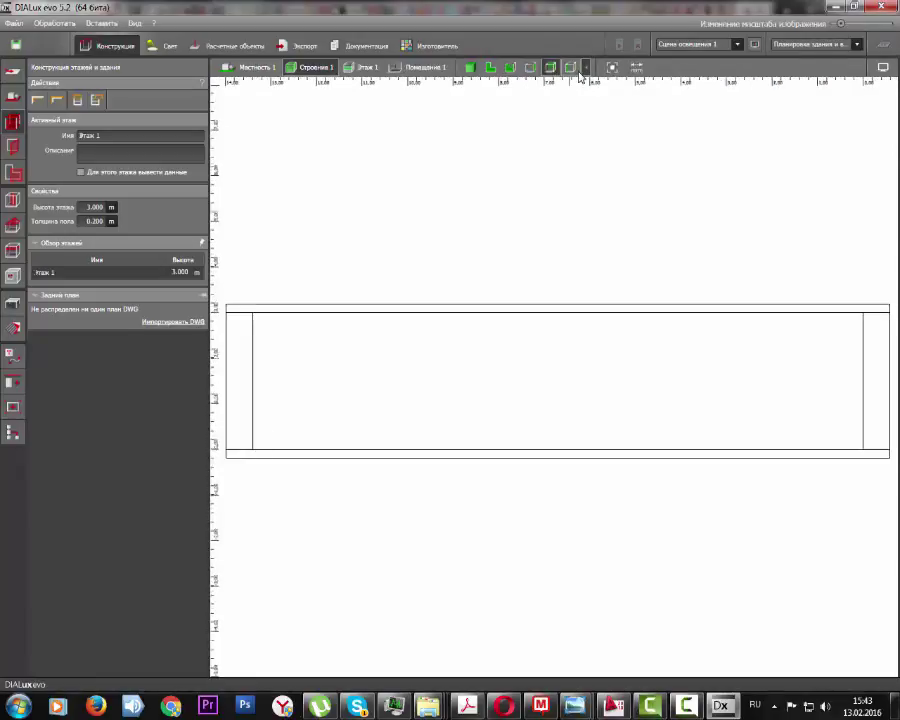
pyautogui.click(570, 68)
pyautogui.click(550, 68)
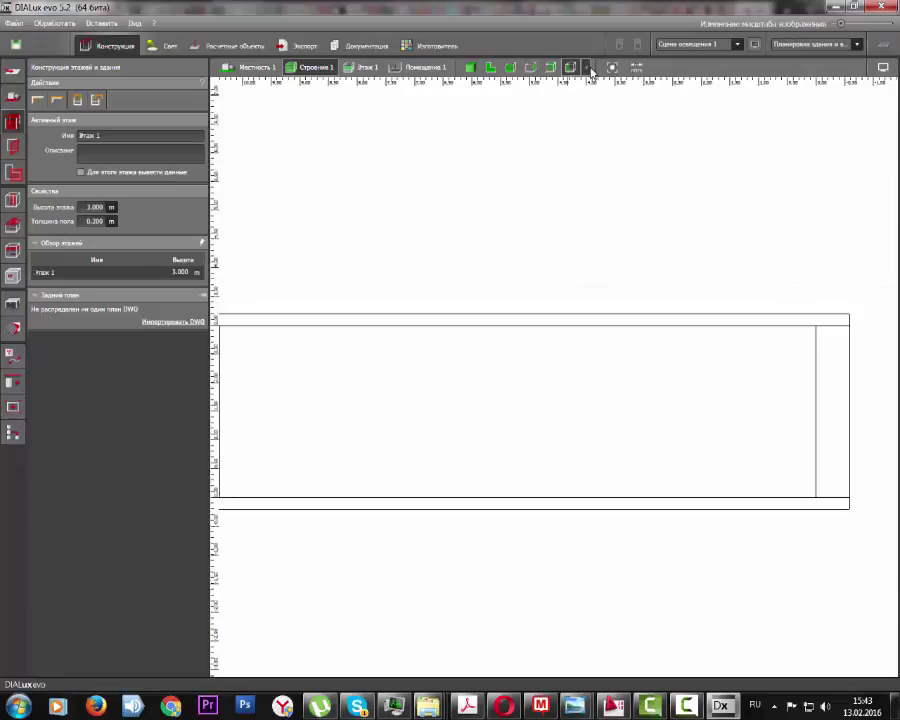
pyautogui.click(586, 68)
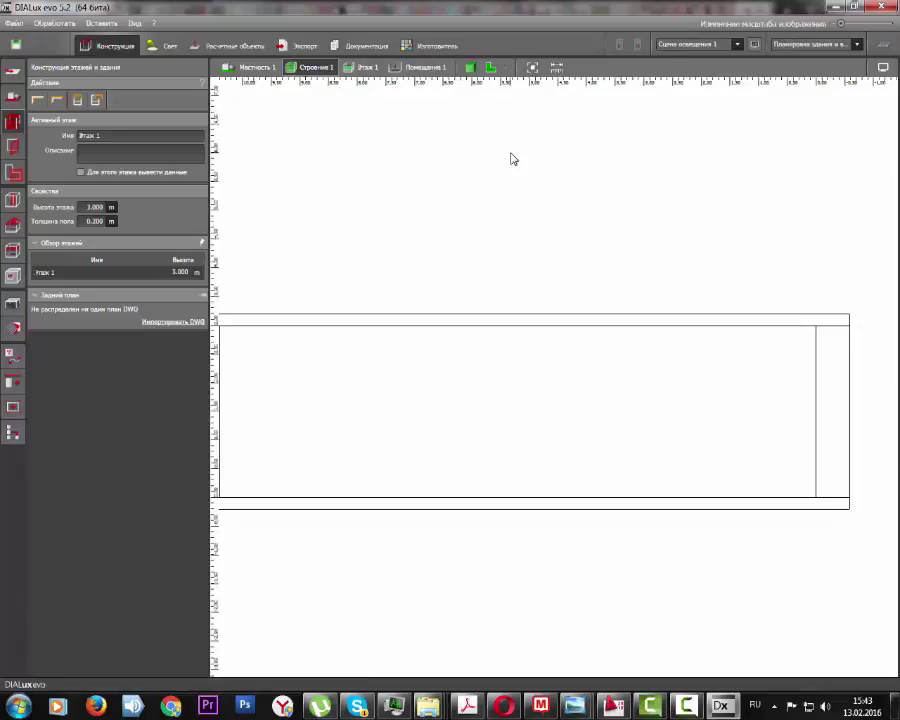
pyautogui.click(532, 66)
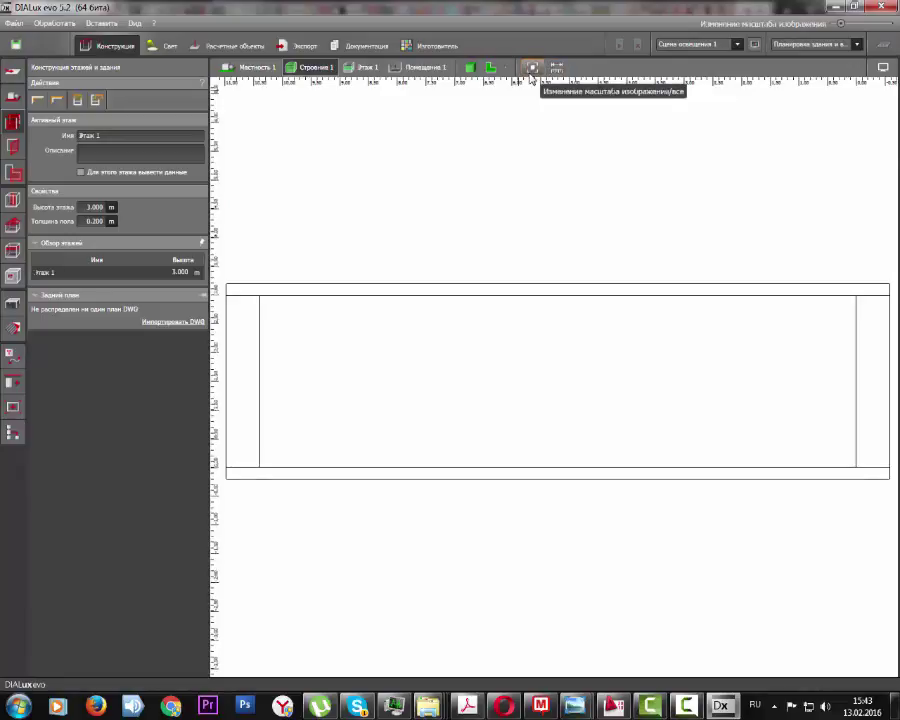
# Examine the site (Местность 1) in 3D and fit the view to the whole building
pyautogui.click(258, 67)
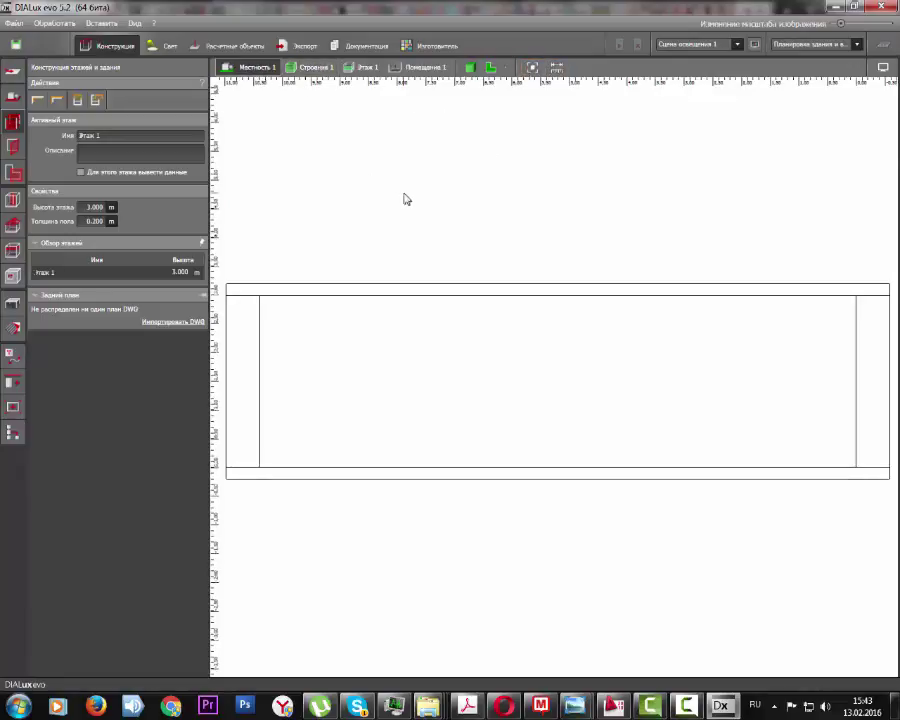
pyautogui.click(470, 67)
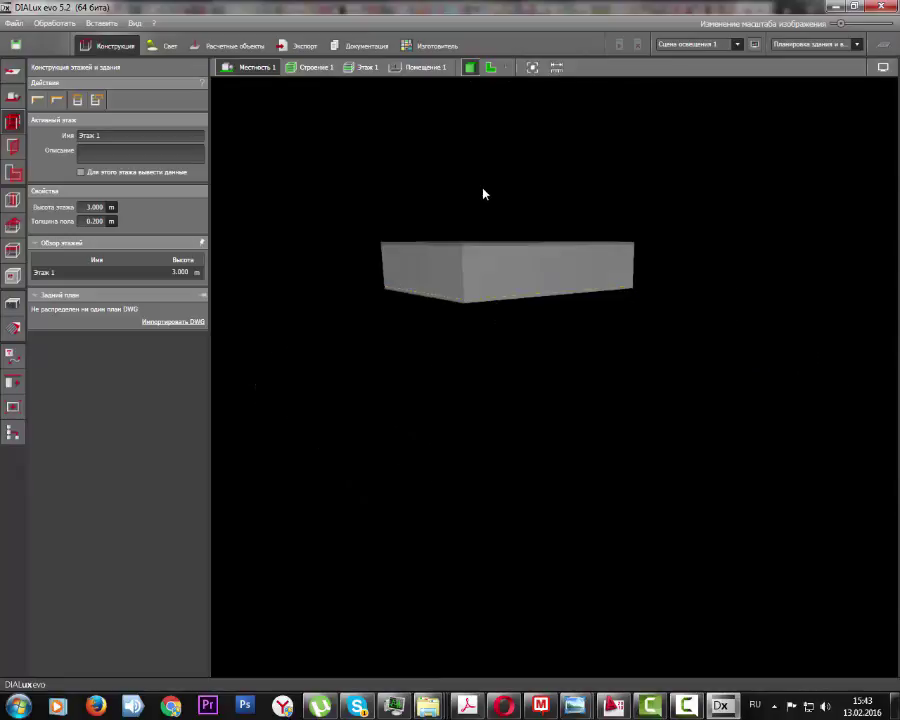
pyautogui.scroll(-6, 483, 193)
pyautogui.moveTo(494, 195); pyautogui.dragTo(434, 261, button='middle')
pyautogui.scroll(-1, 404, 316)
pyautogui.scroll(3, 404, 316)
pyautogui.scroll(-1, 403, 318)
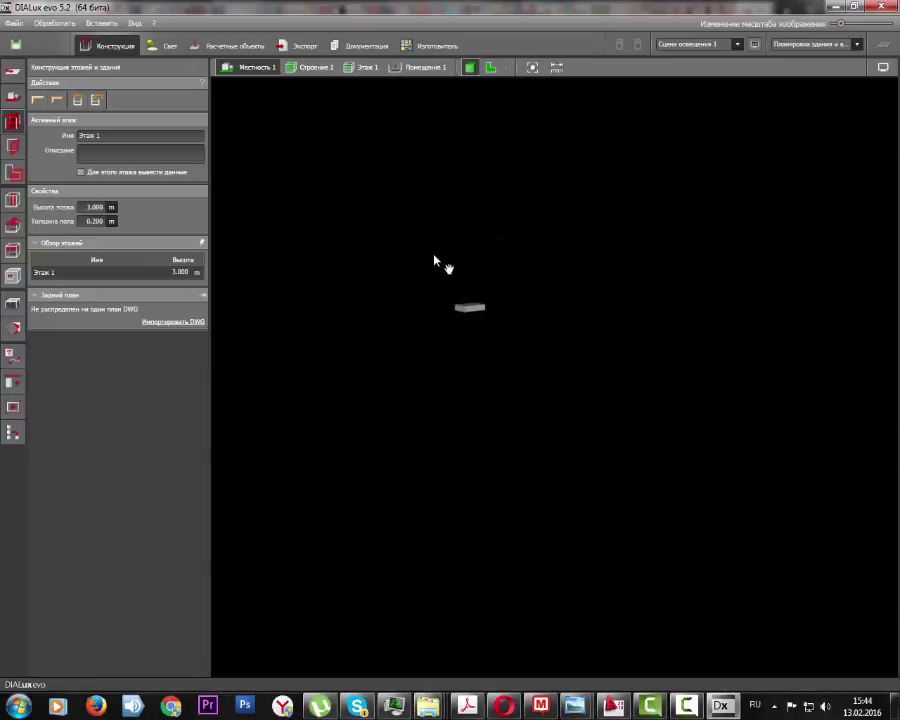
pyautogui.click(531, 73)
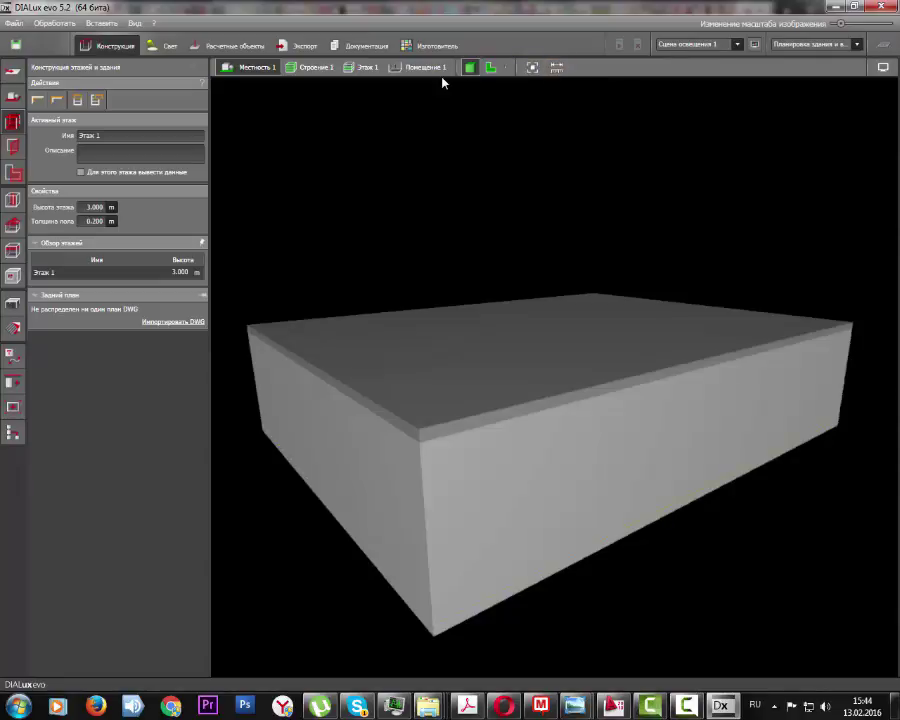
# Measure a distance in the site plan from the building's upper wall to its upper-right outer corner
pyautogui.click(490, 67)
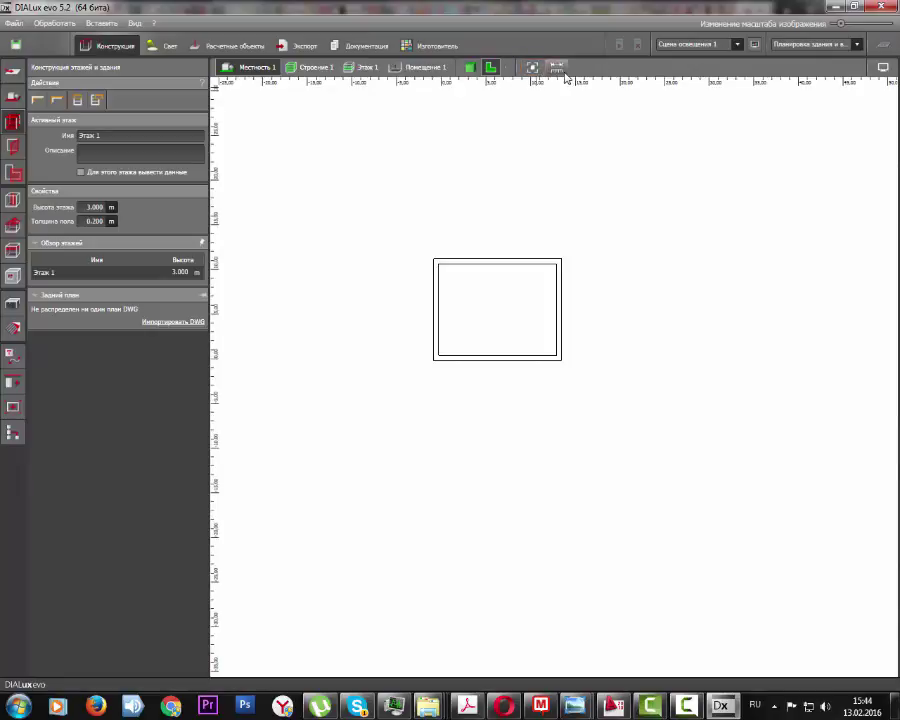
pyautogui.moveTo(456, 243); pyautogui.dragTo(424, 270, button='middle')
pyautogui.scroll(1, 423, 267)
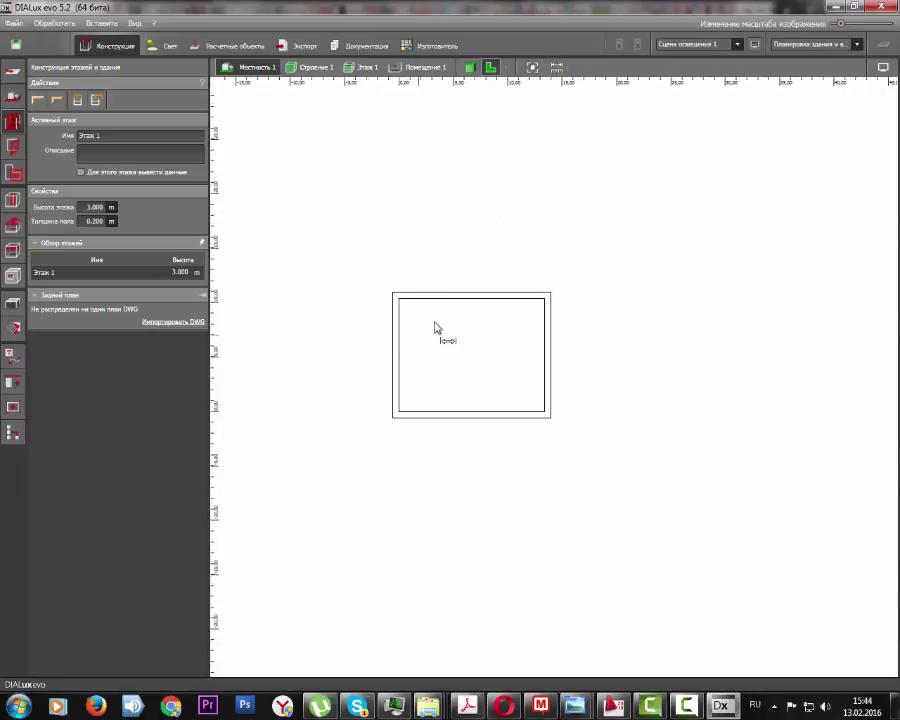
pyautogui.scroll(1, 436, 325)
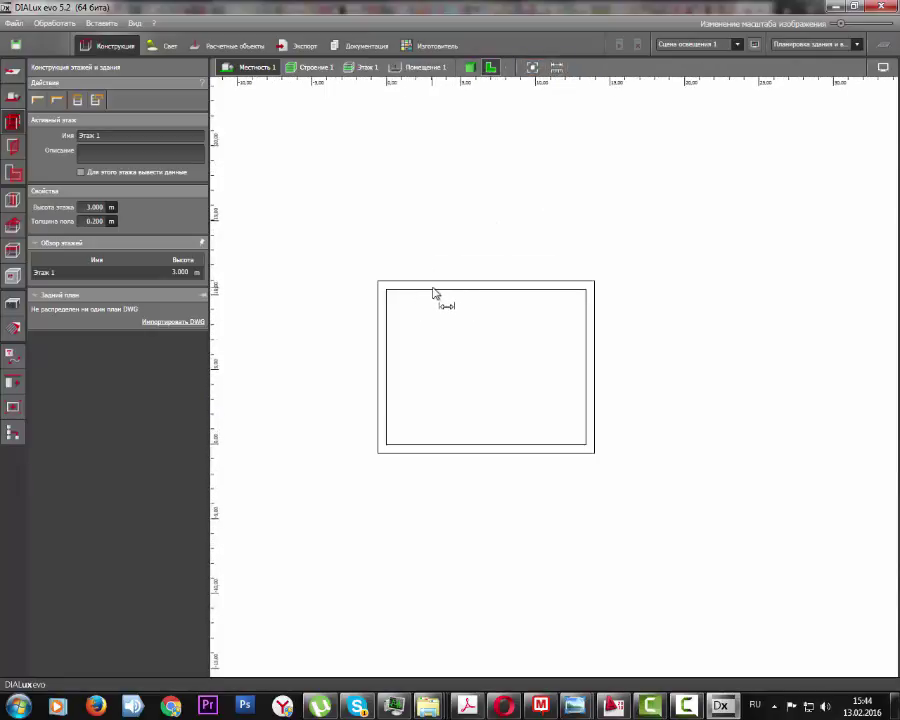
pyautogui.click(432, 288)
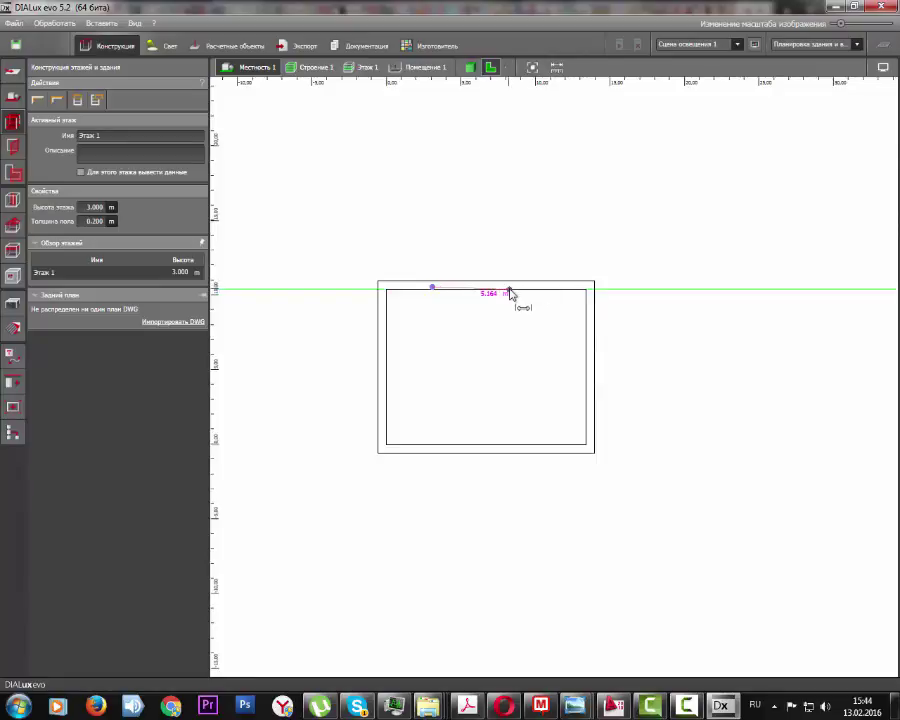
pyautogui.scroll(1, 500, 291)
pyautogui.scroll(1, 505, 291)
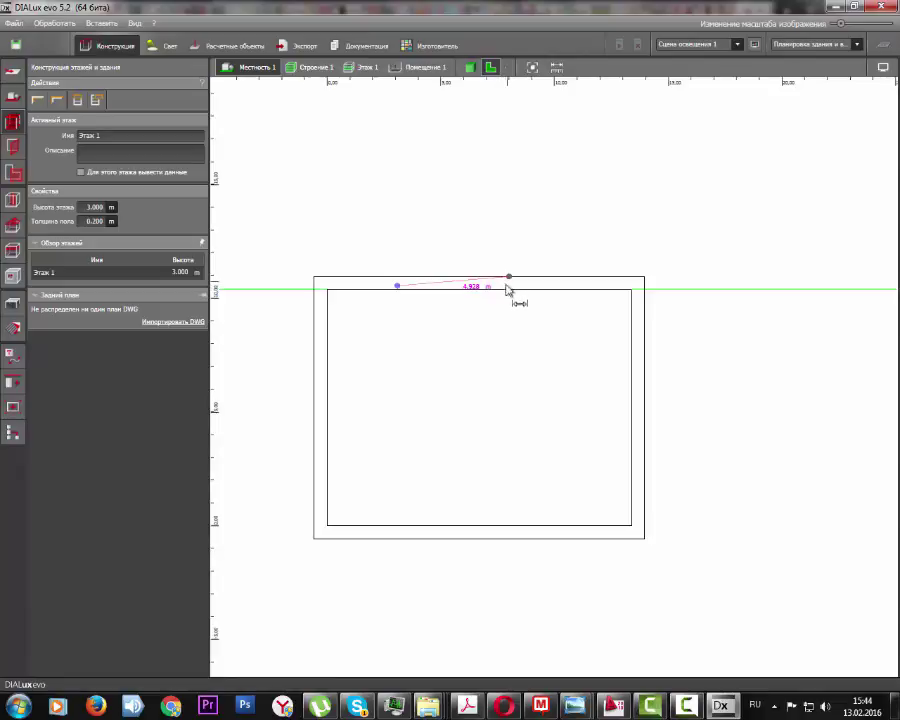
pyautogui.click(642, 280)
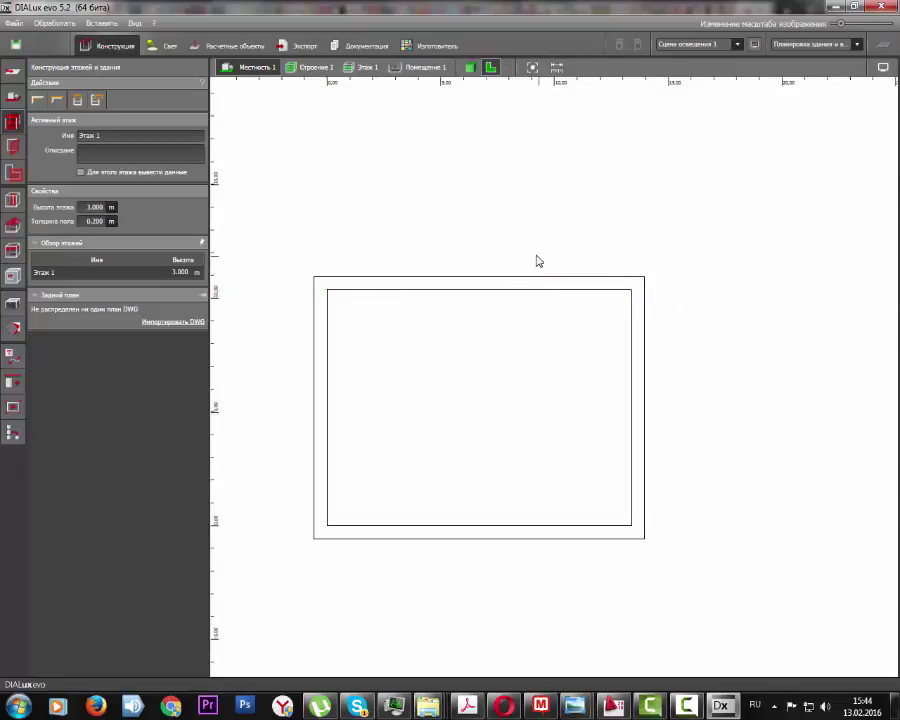
pyautogui.scroll(-2, 535, 258)
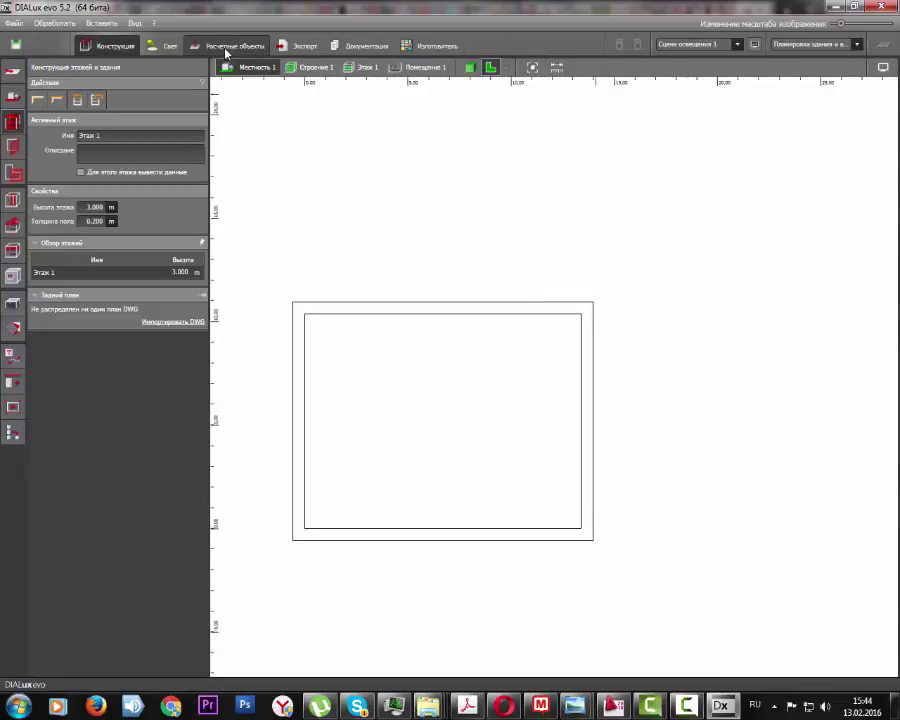
# Inspect the display options with white balance and brightness, compare the site's 3D view, and return to its plan
pyautogui.click(883, 68)
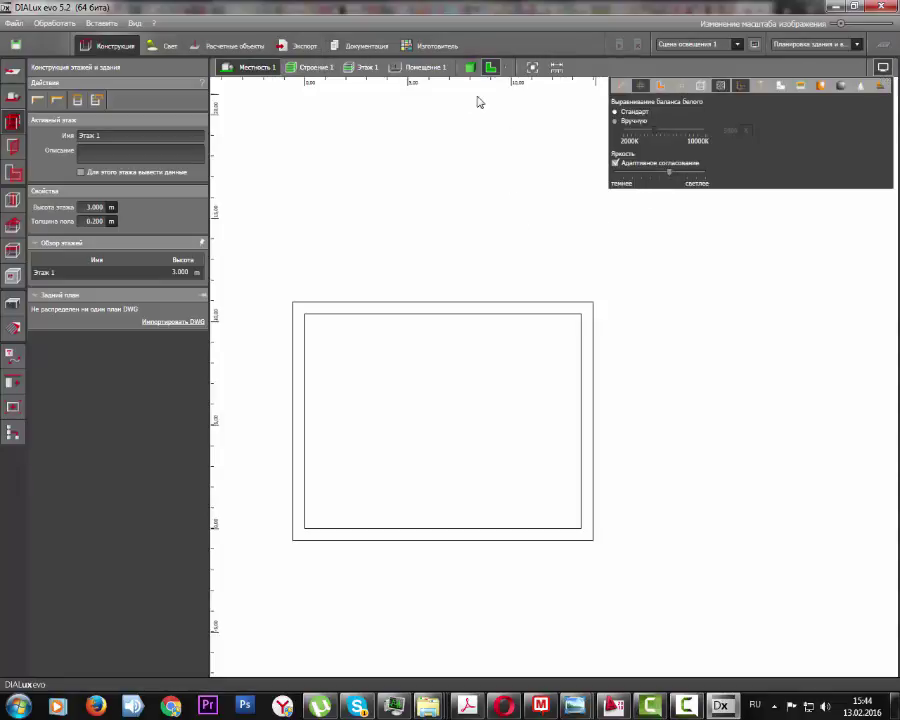
pyautogui.click(471, 68)
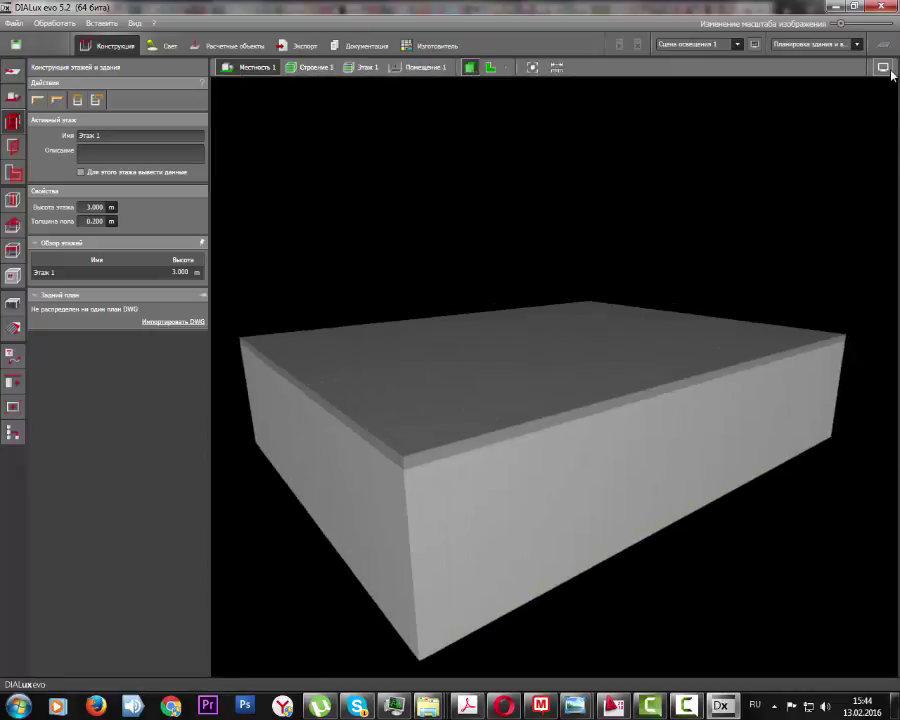
pyautogui.click(890, 72)
pyautogui.moveTo(611, 229); pyautogui.dragTo(754, 142)
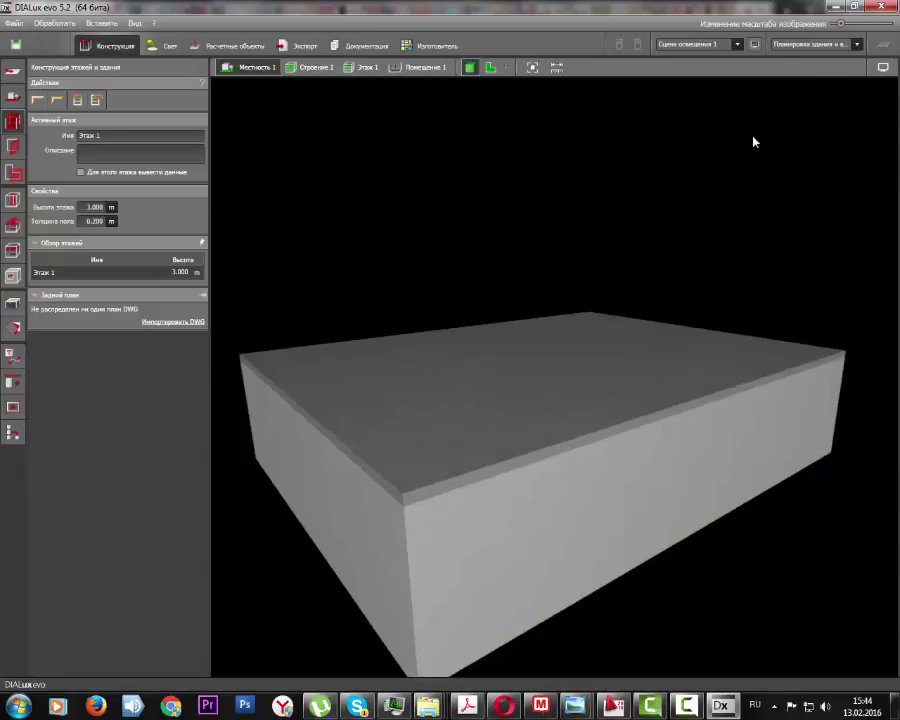
pyautogui.click(490, 68)
pyautogui.moveTo(490, 191); pyautogui.dragTo(545, 193, button='middle')
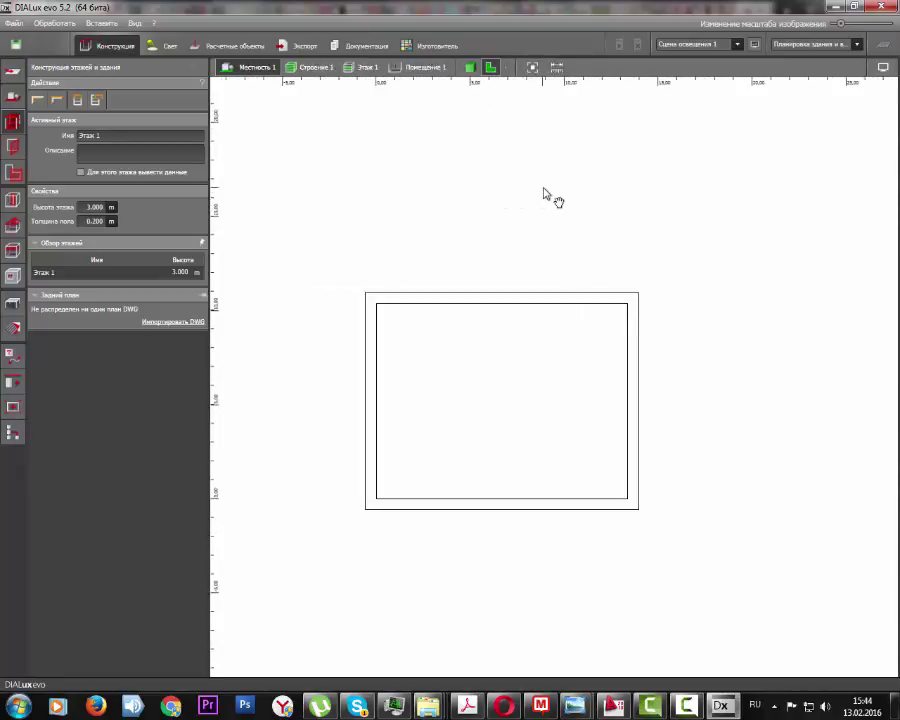
pyautogui.scroll(1, 515, 167)
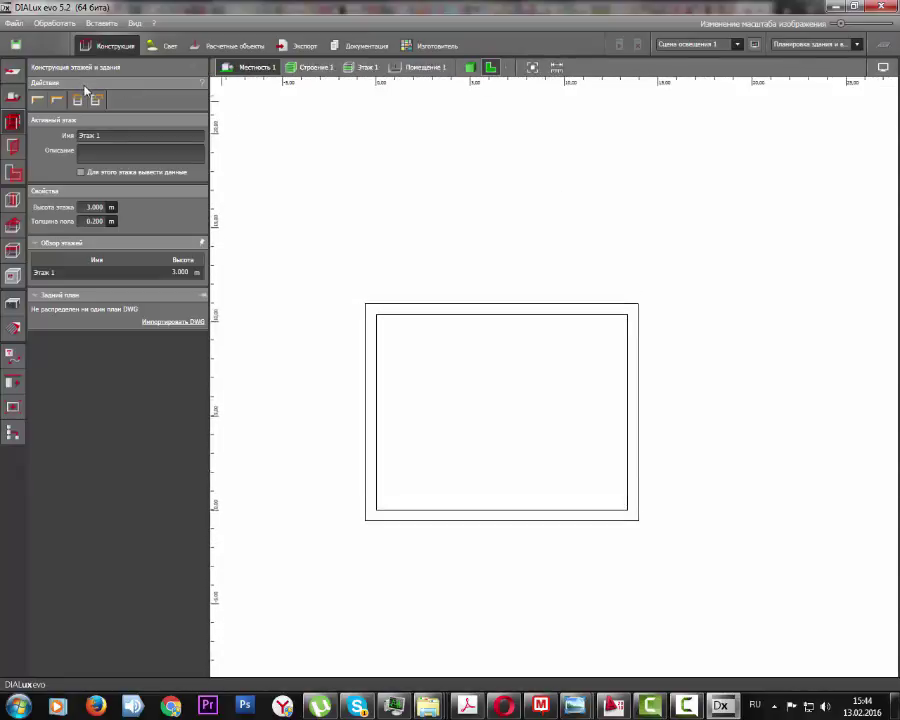
pyautogui.click(14, 23)
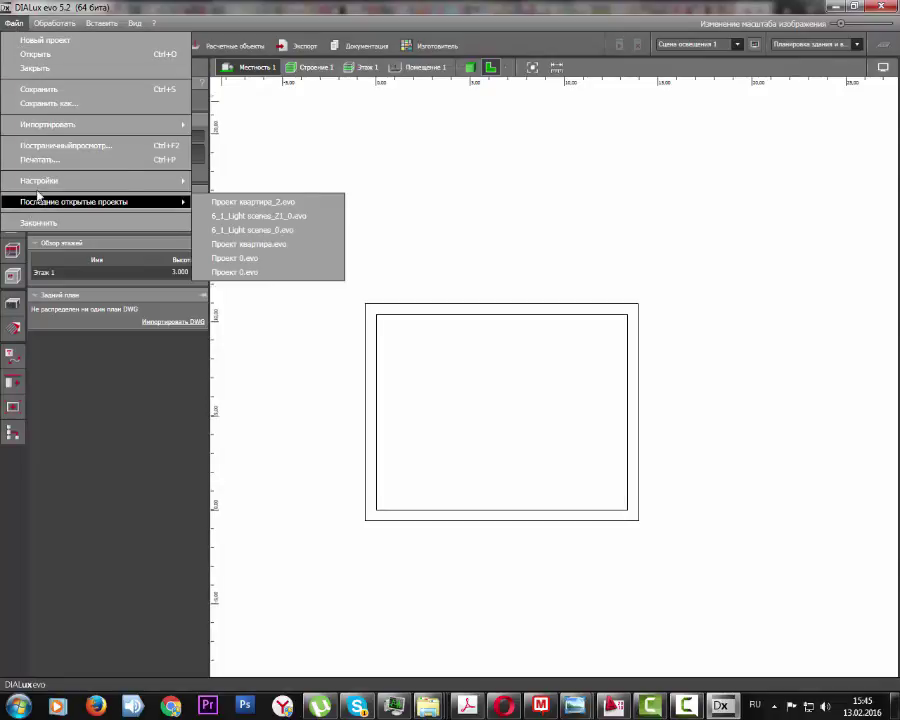
pyautogui.moveTo(51, 30)
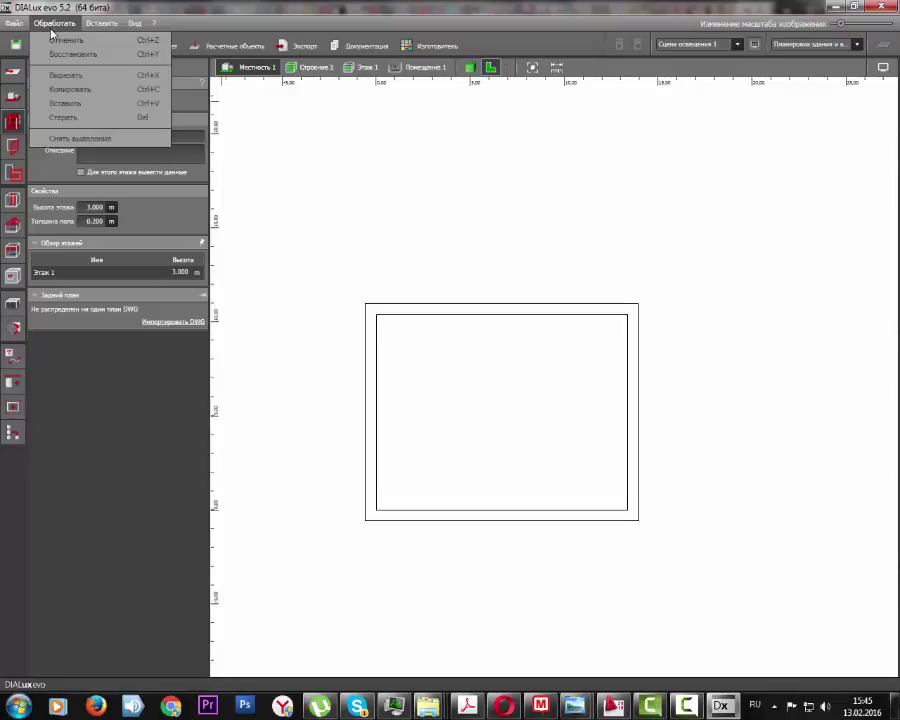
pyautogui.moveTo(116, 31)
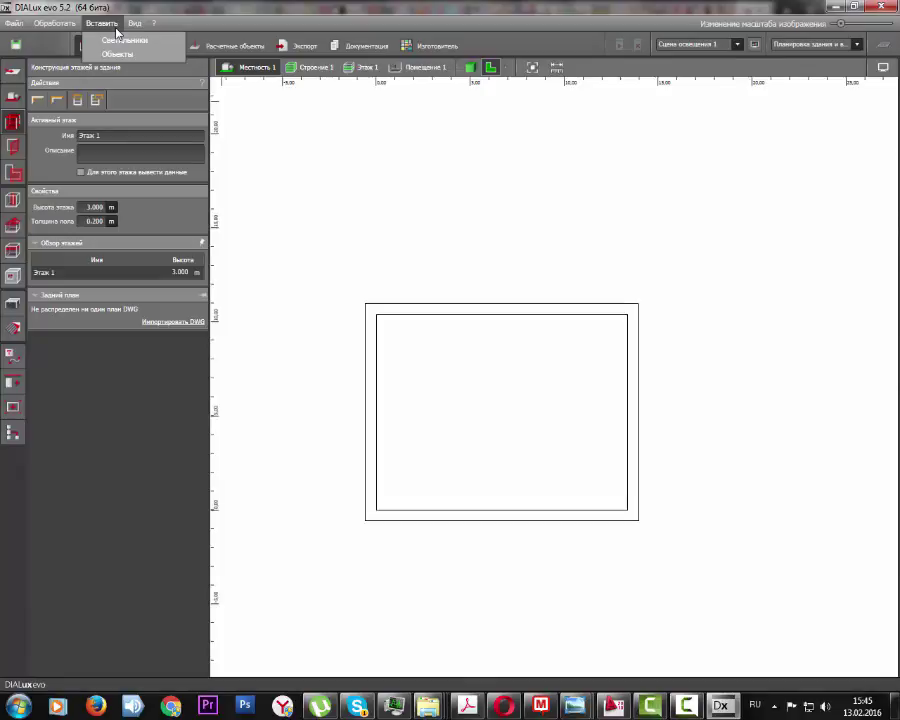
pyautogui.click(686, 706)
pyautogui.click(686, 706)
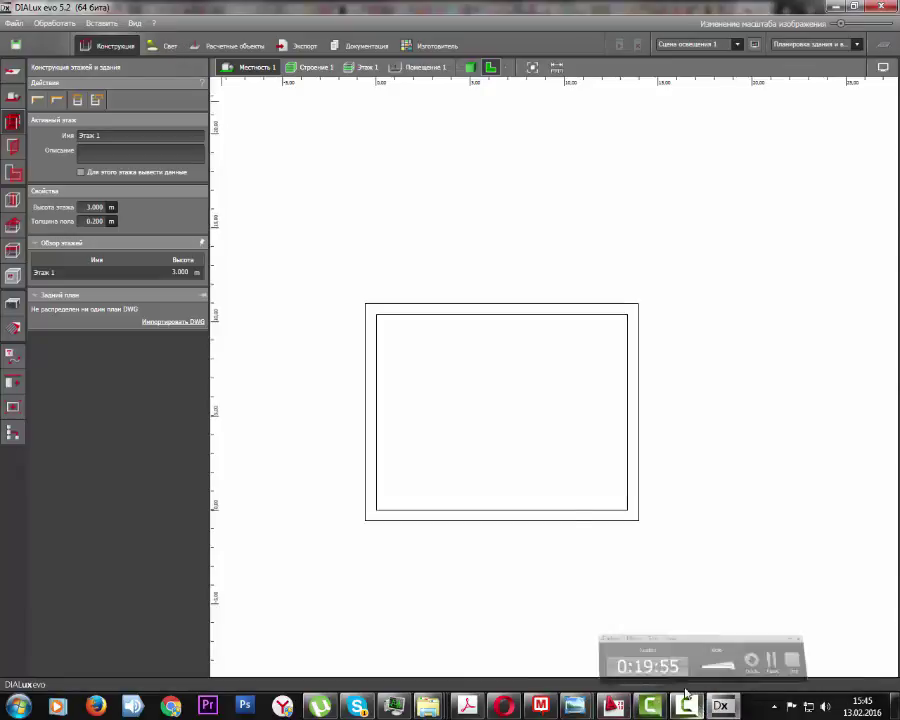
pyautogui.click(135, 23)
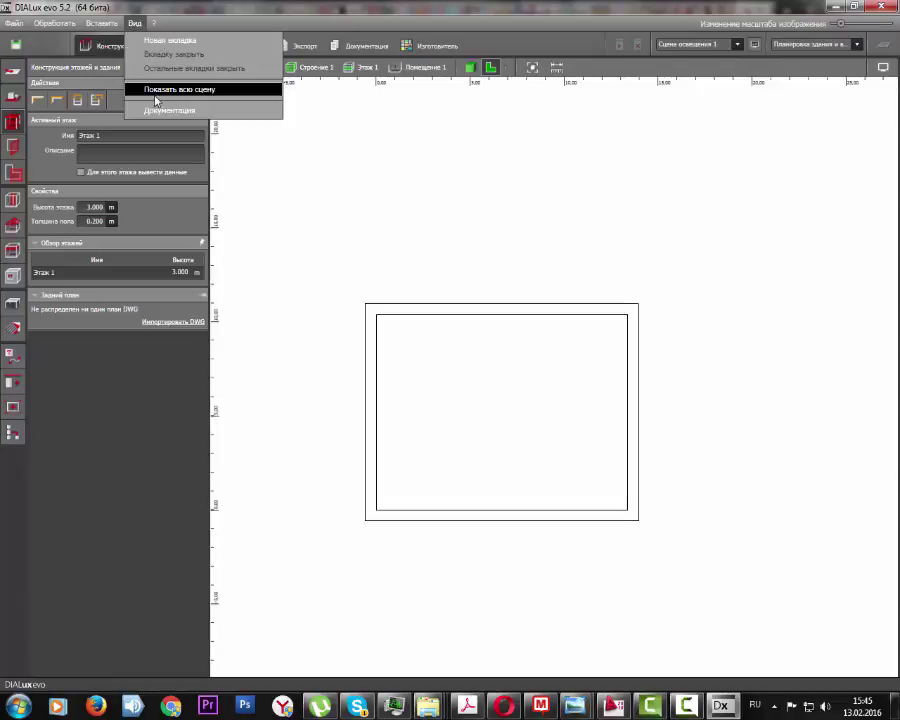
pyautogui.click(543, 237)
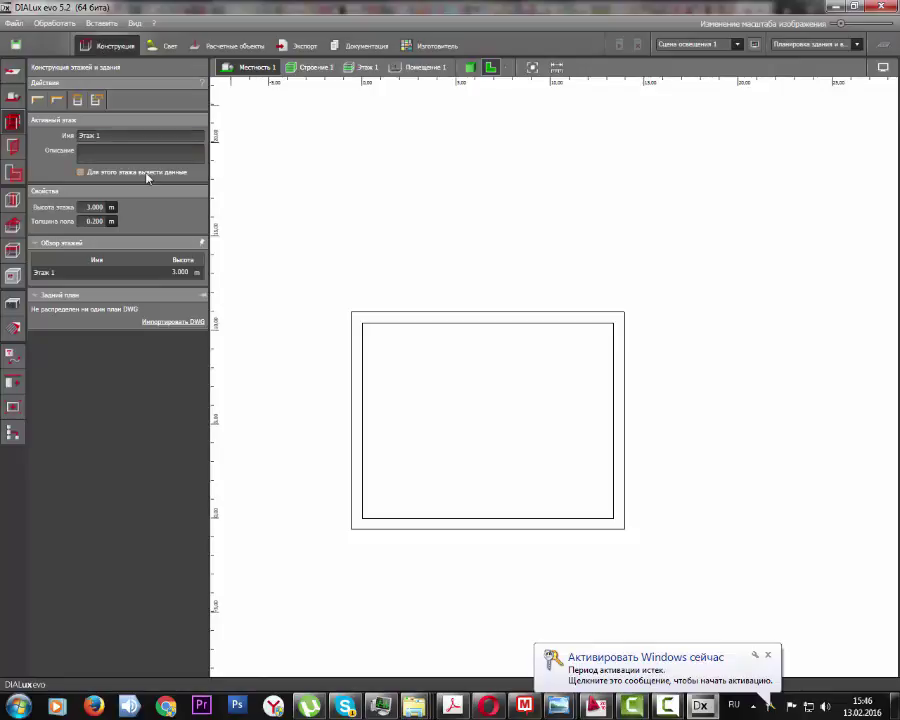
pyautogui.click(768, 656)
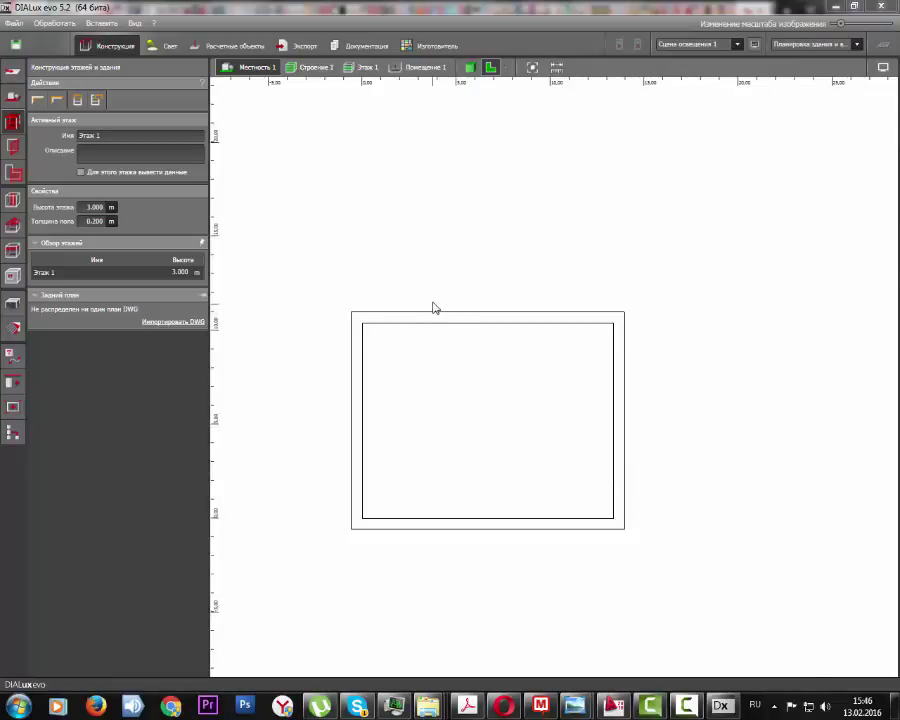
pyautogui.moveTo(434, 305); pyautogui.dragTo(425, 290, button='middle')
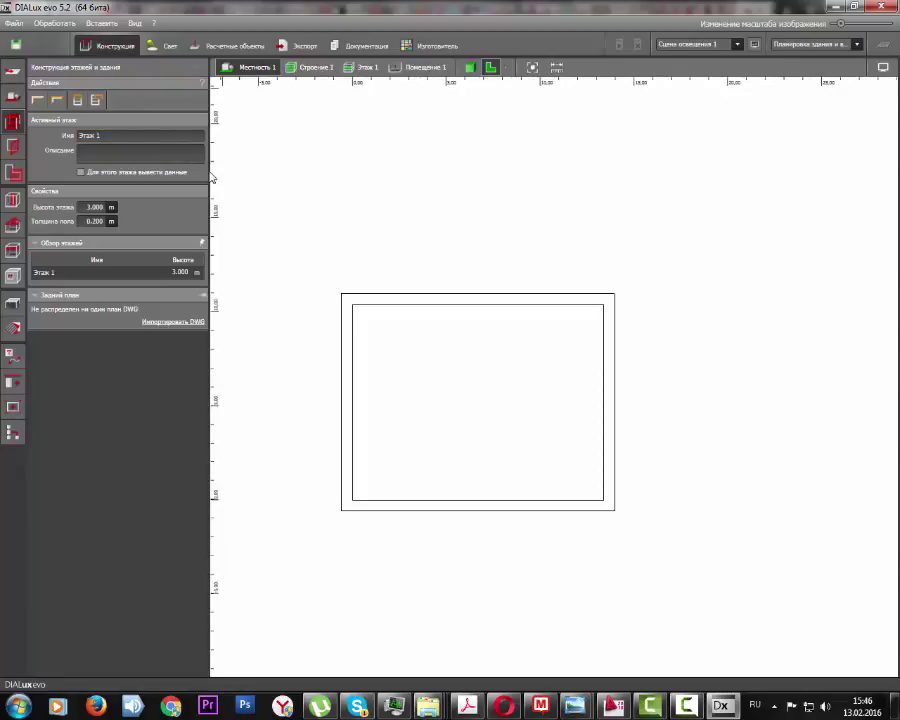
# Look at the Свет and Расчетные объекты tool sets, and switch to the table of recommended light sources in Opera
pyautogui.click(150, 48)
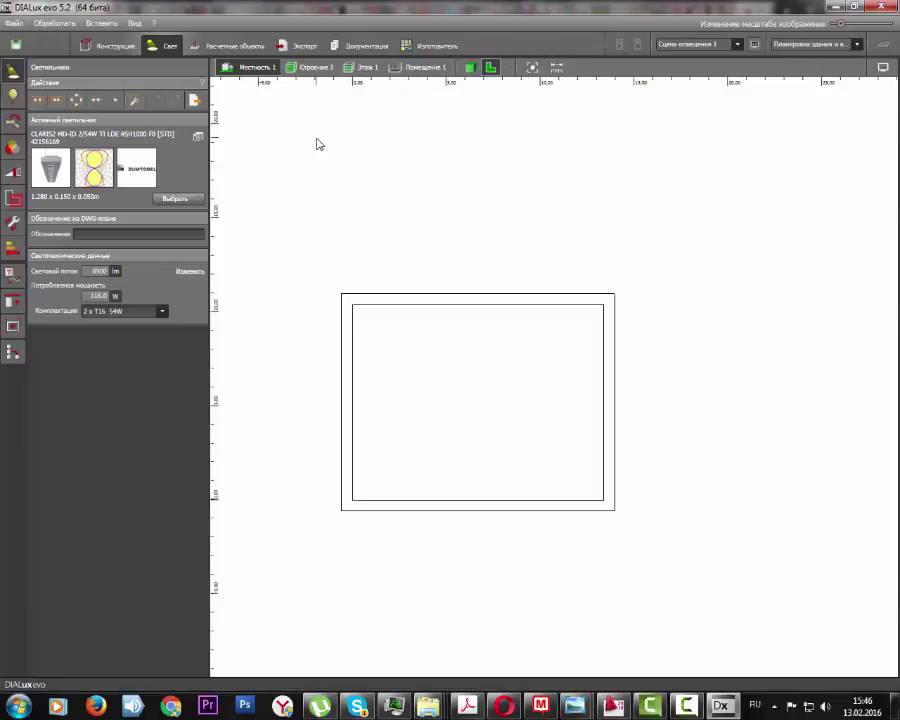
pyautogui.click(210, 52)
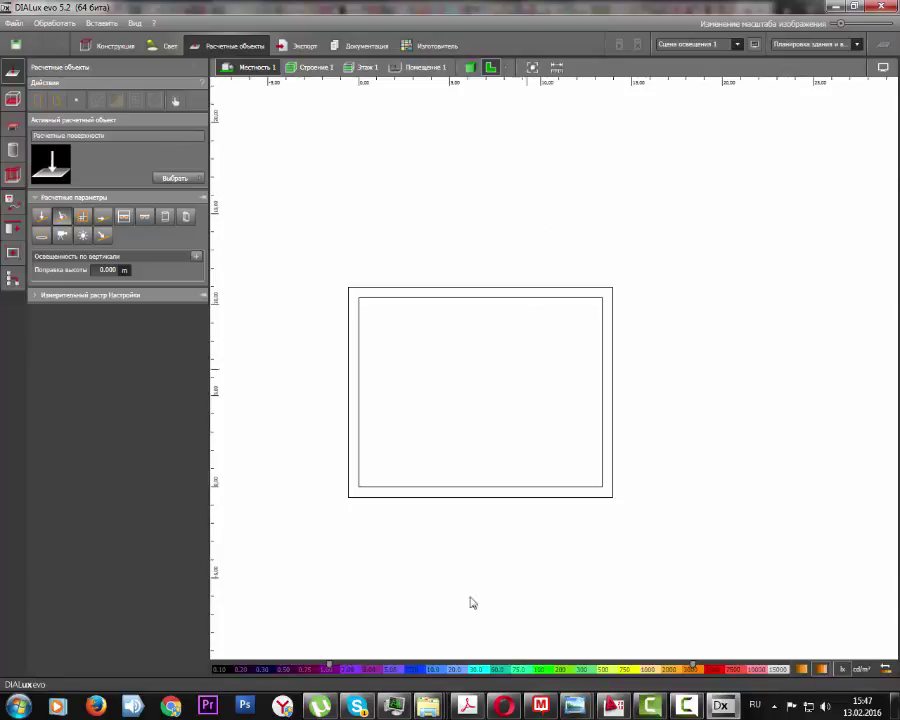
pyautogui.click(504, 706)
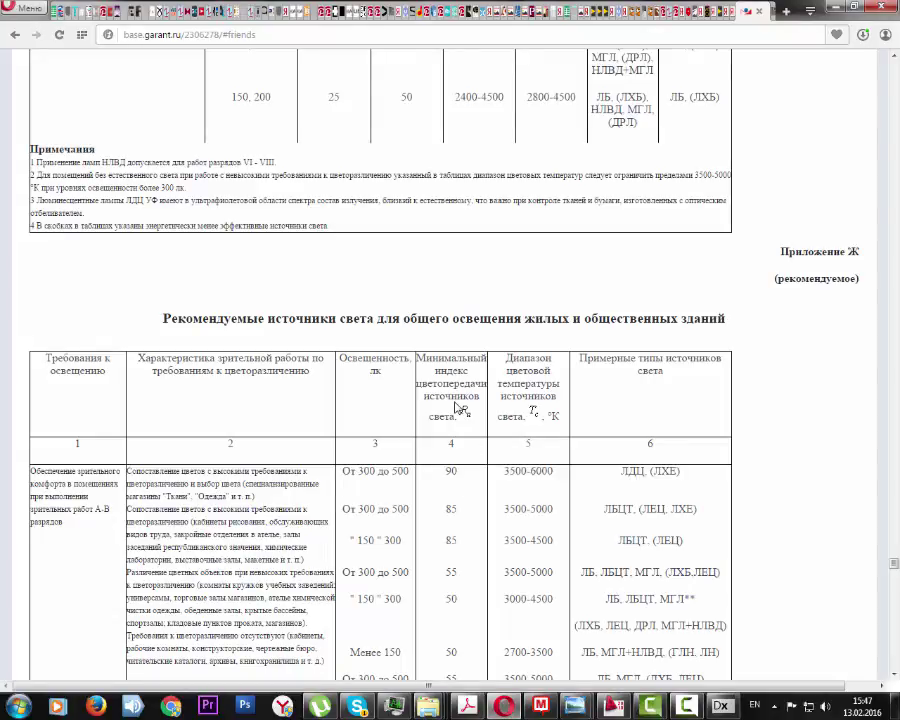
# Return to DIALux evo, look at the Экспорт and Документация sections, and browse the lighting manufacturers in Изготовитель
pyautogui.click(504, 706)
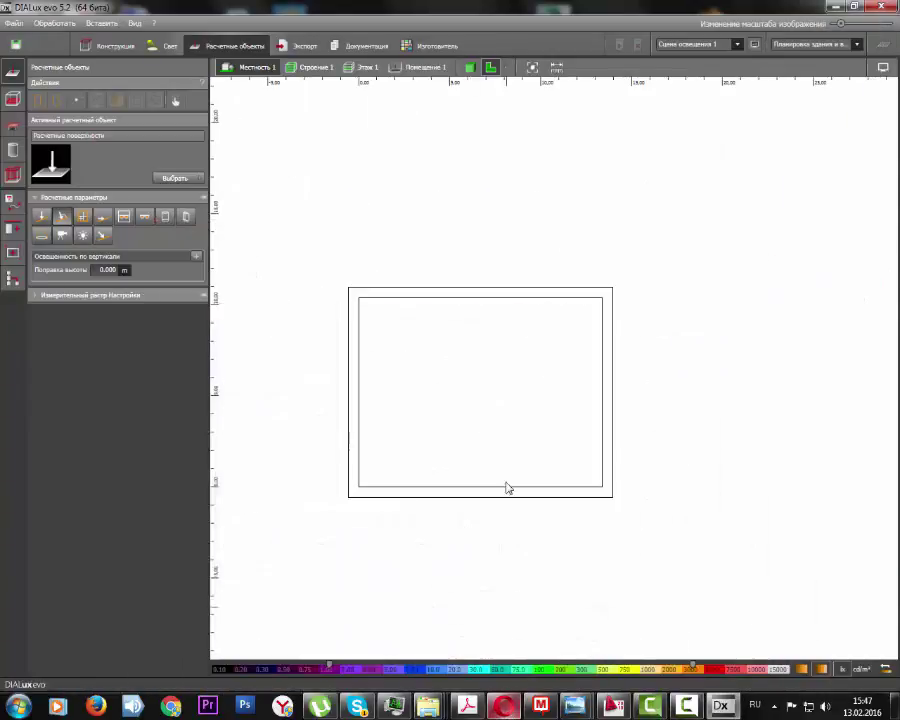
pyautogui.click(293, 46)
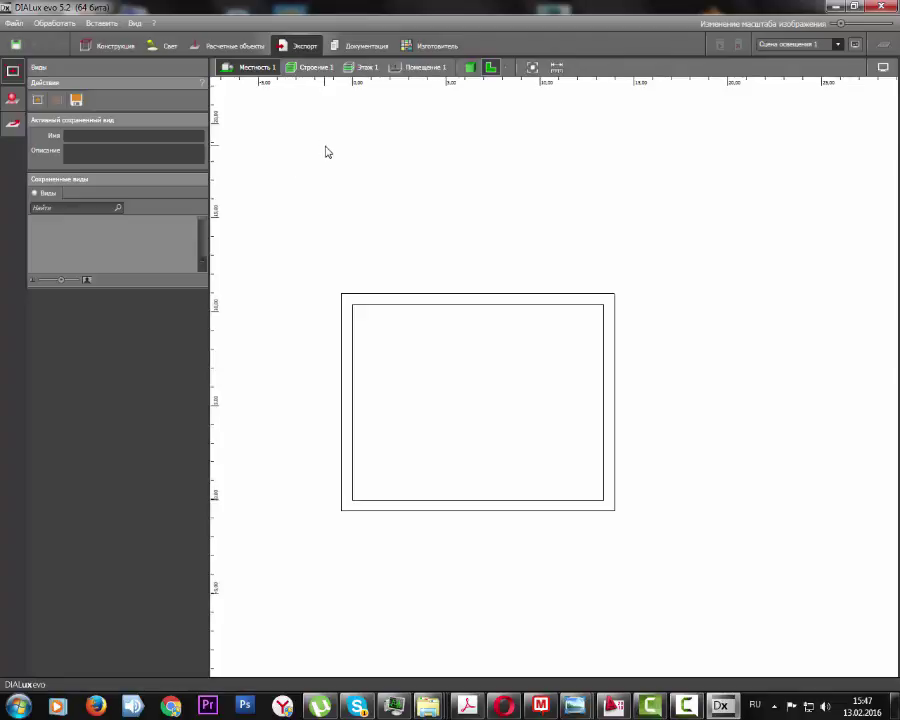
pyautogui.click(346, 52)
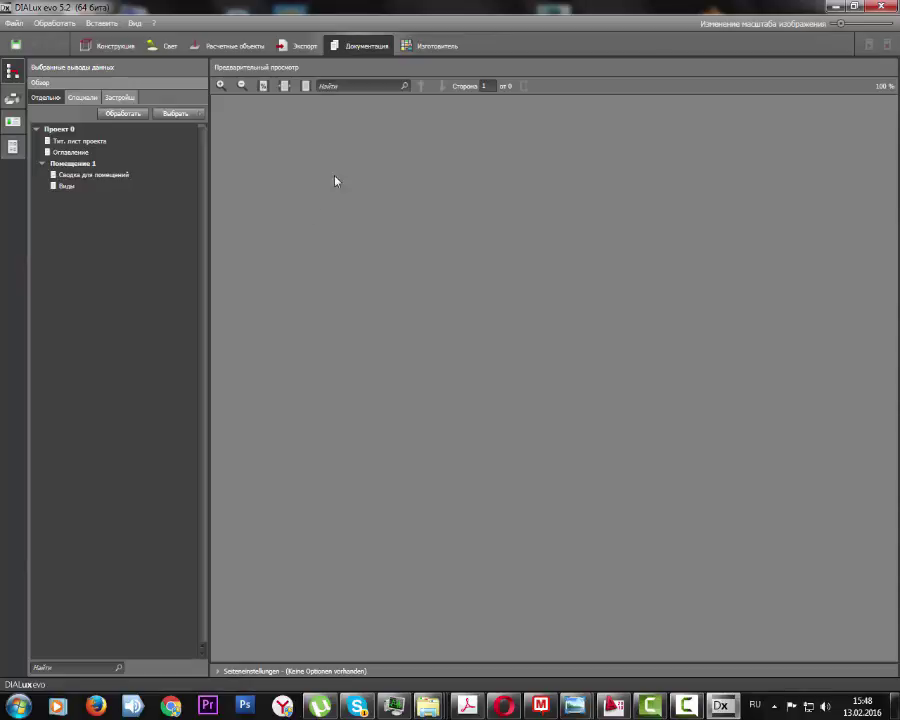
pyautogui.click(423, 55)
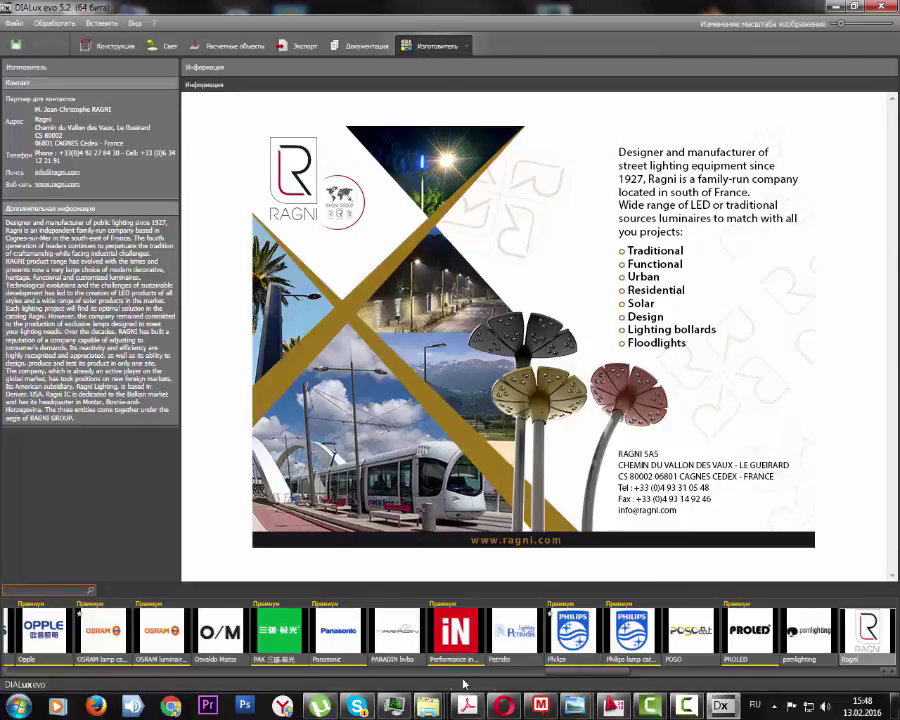
pyautogui.click(513, 676)
pyautogui.moveTo(513, 676); pyautogui.dragTo(662, 680)
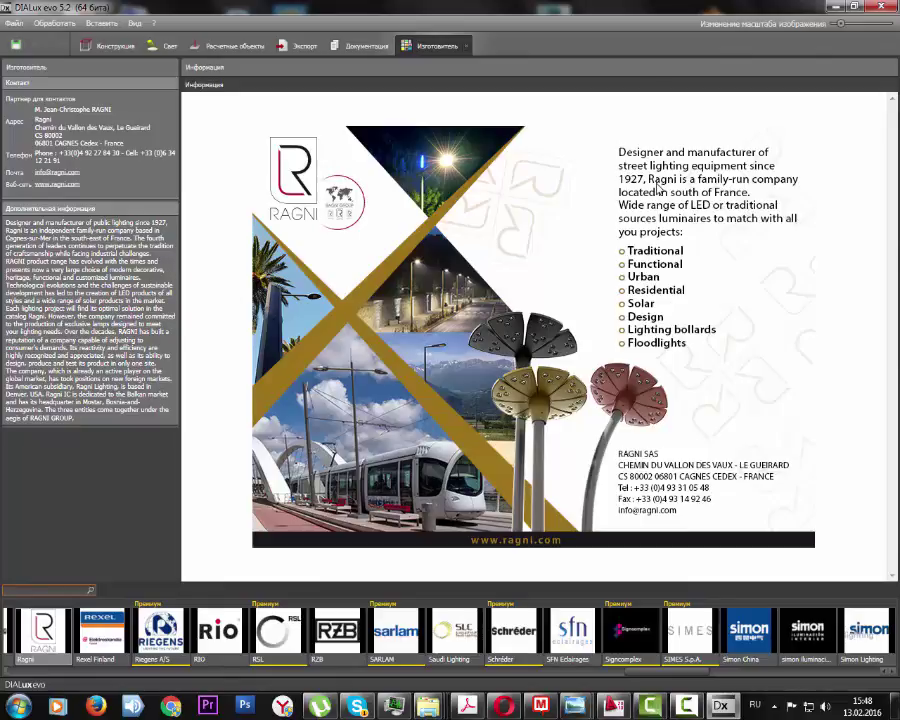
# Look at the Этаж 1 plan with the Свет tools, check its display options, and show the floor in 3D
pyautogui.click(96, 46)
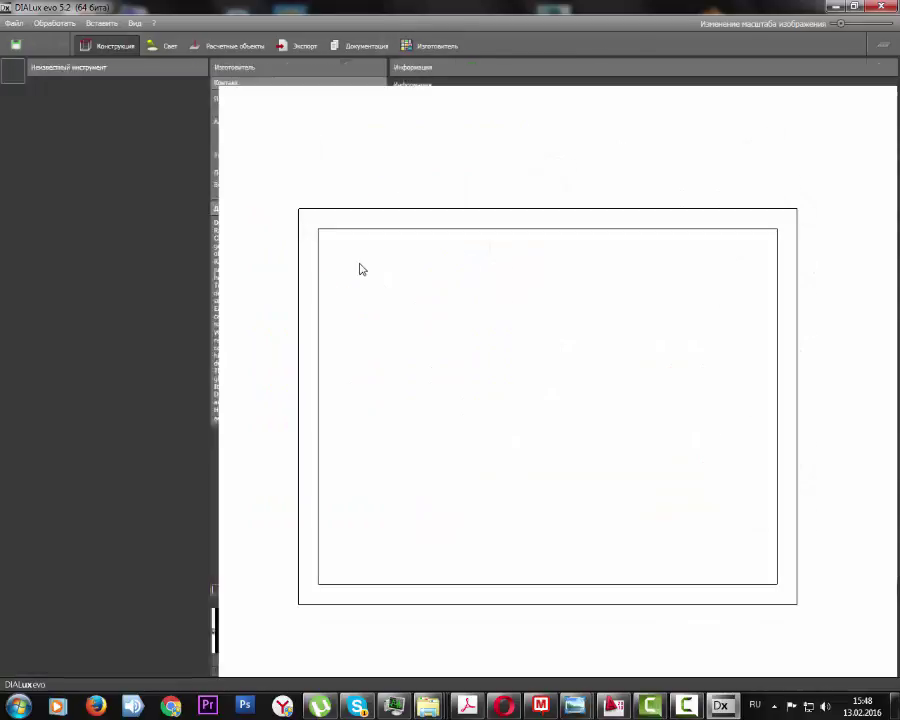
pyautogui.click(163, 45)
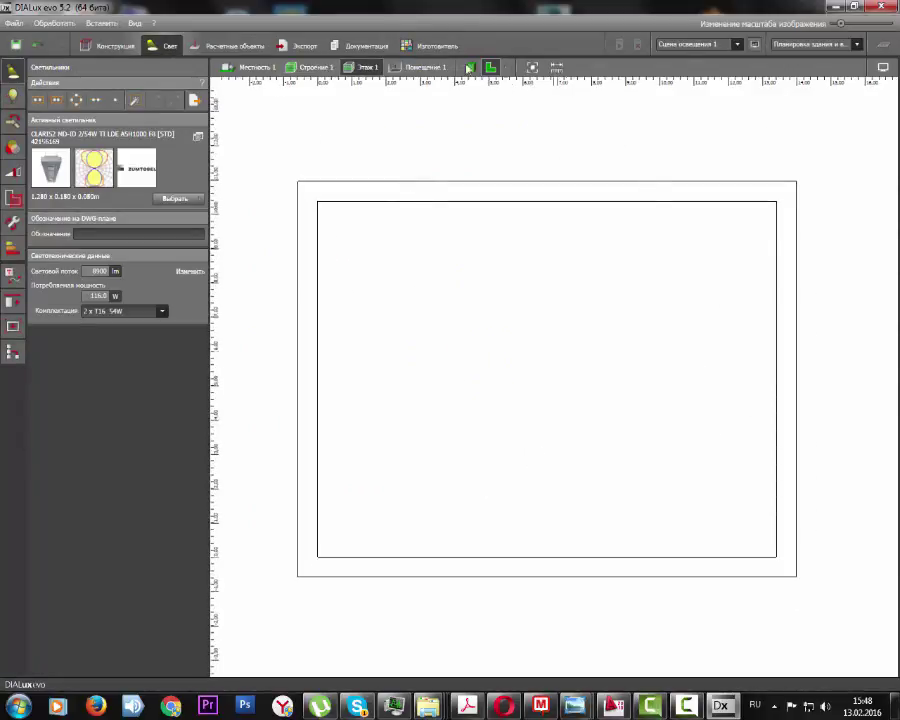
pyautogui.click(883, 67)
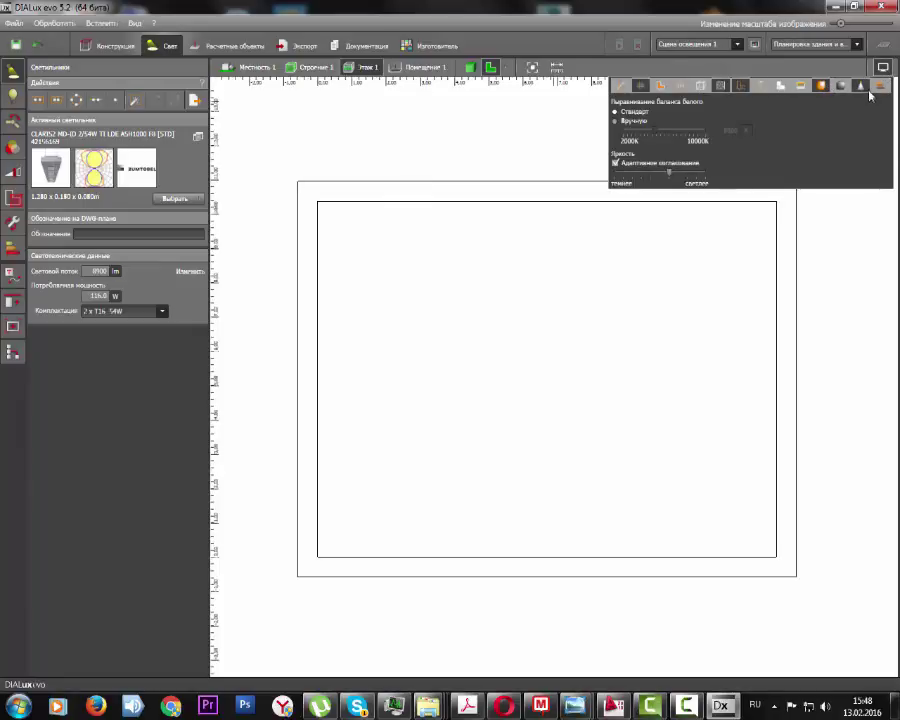
pyautogui.click(474, 70)
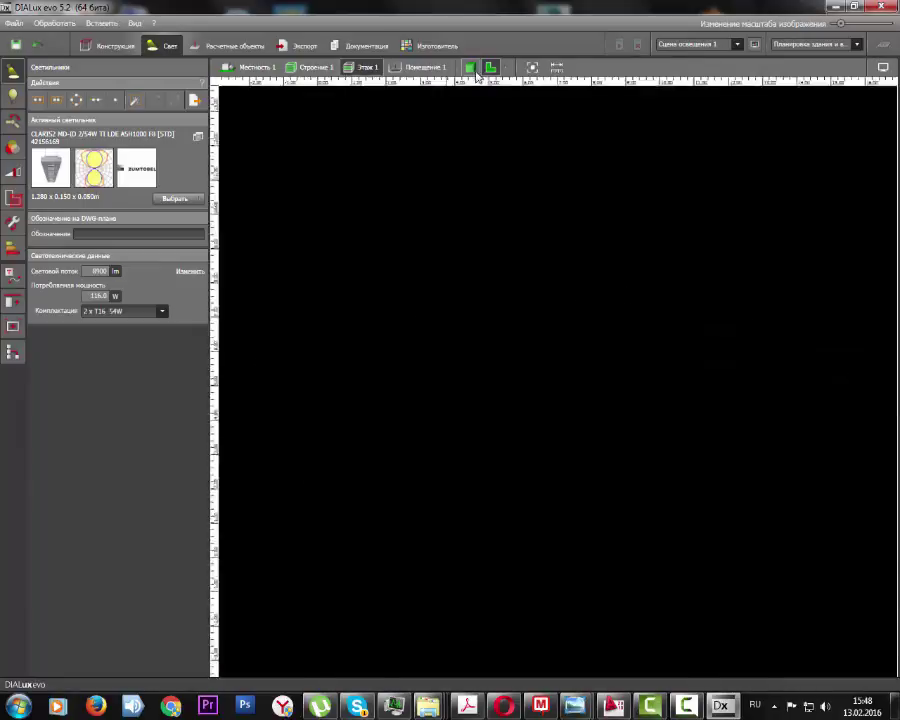
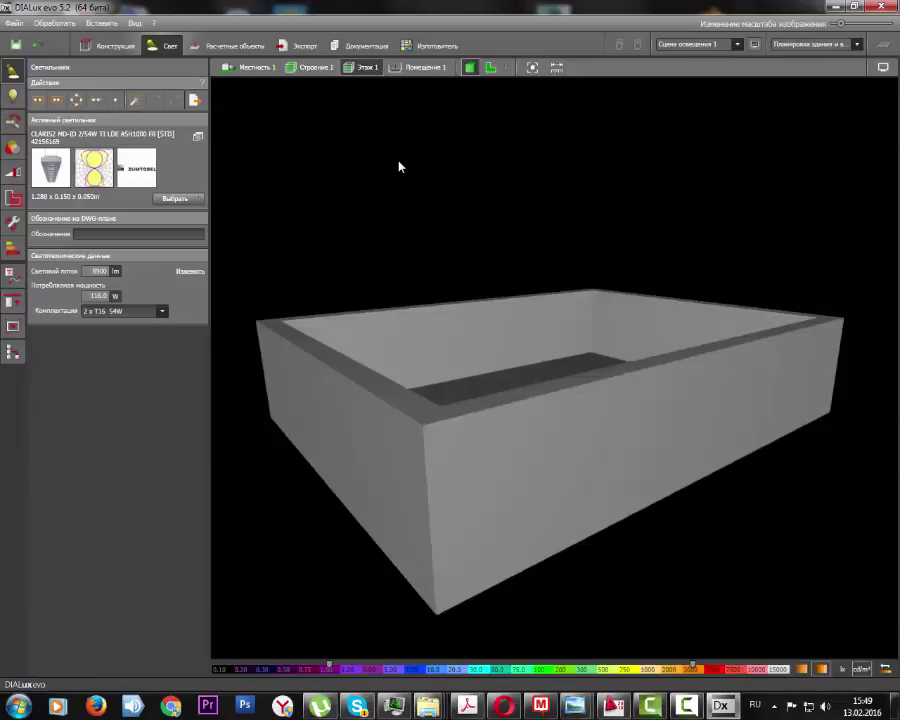
# Examine the Конструкция tools for drawings (Чертежи), the site (Местность), and floor and building construction
pyautogui.click(104, 46)
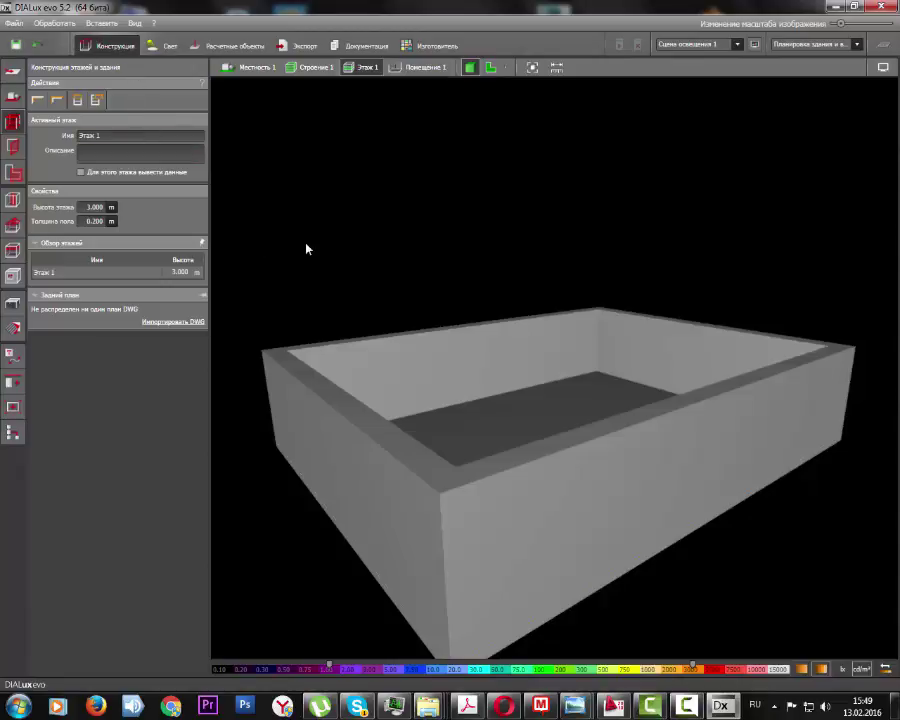
pyautogui.moveTo(307, 249); pyautogui.dragTo(315, 235, button='middle')
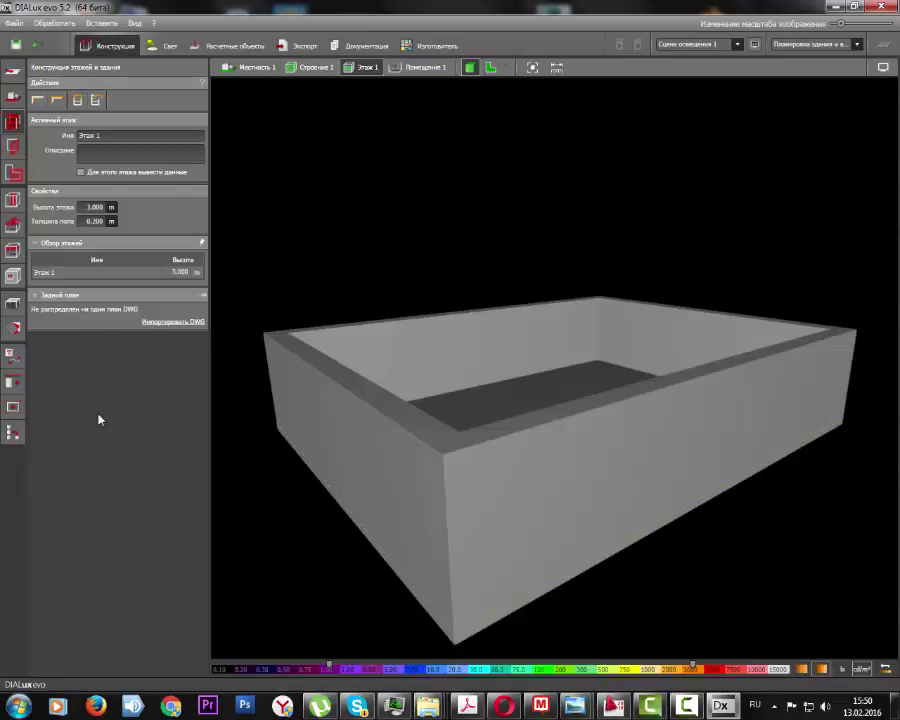
pyautogui.click(15, 74)
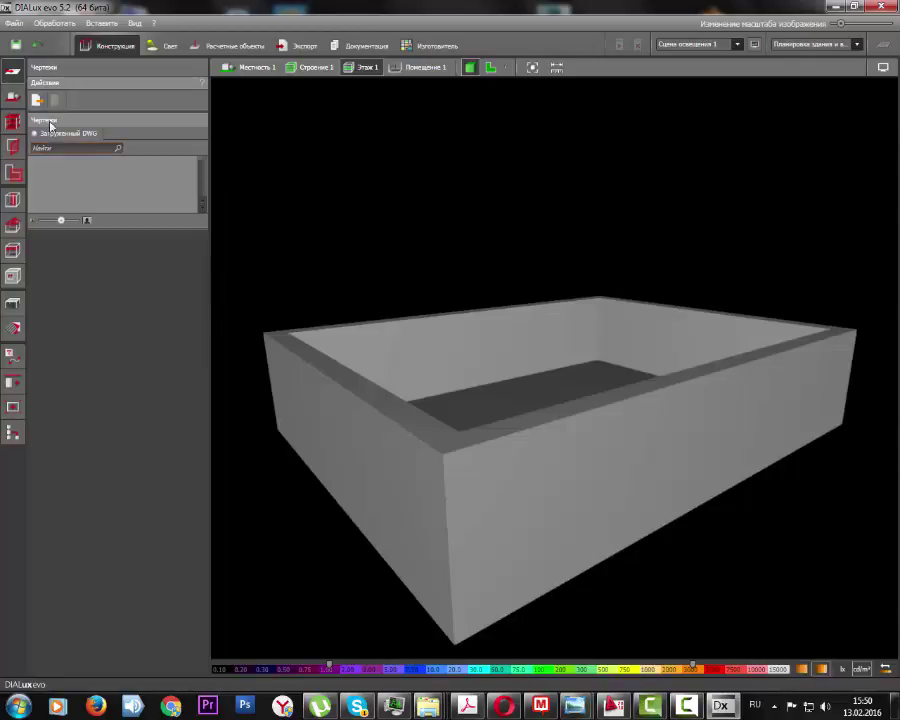
pyautogui.click(13, 97)
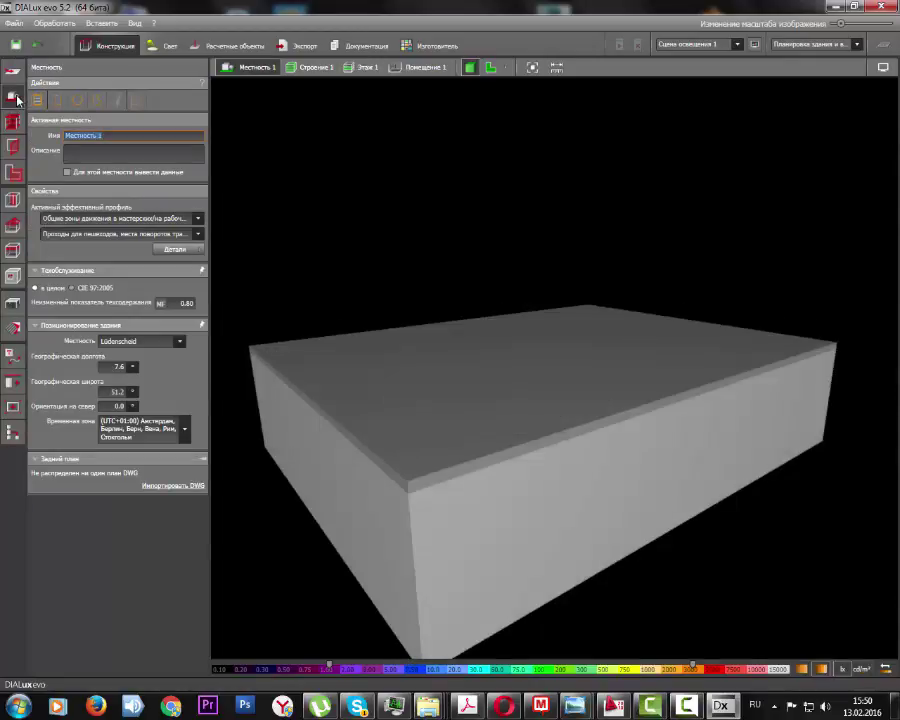
pyautogui.click(14, 122)
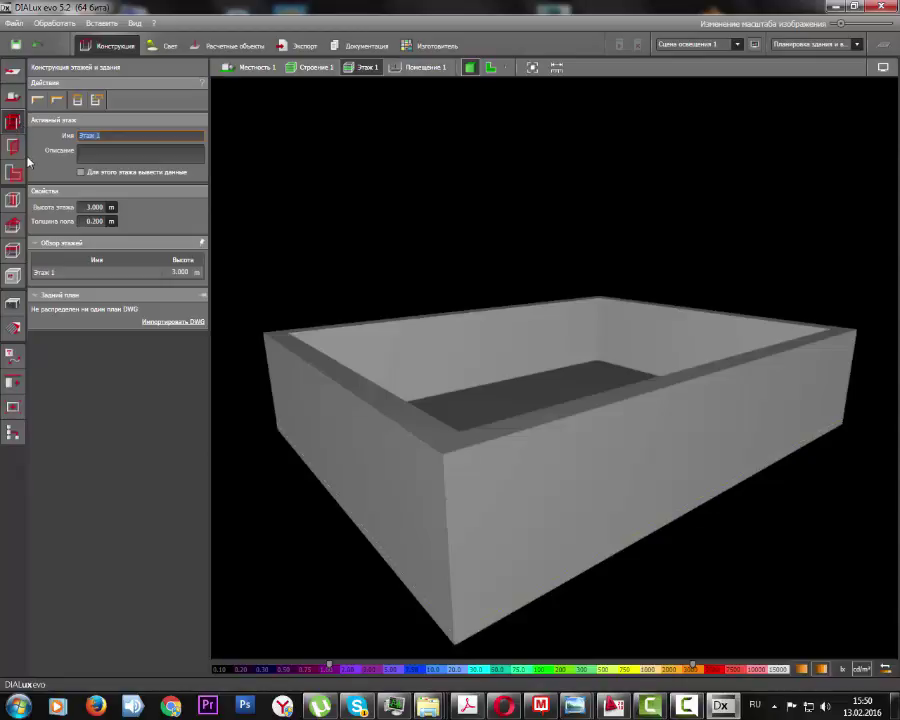
# Look at the Проемы здания tool and its catalogue of doors and windows
pyautogui.click(17, 152)
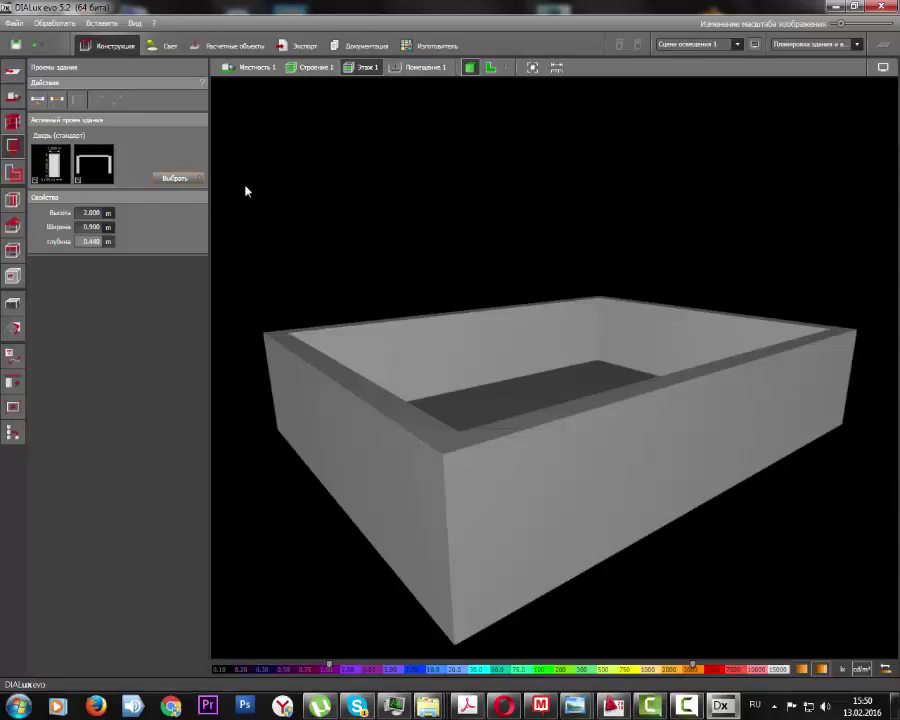
pyautogui.click(182, 180)
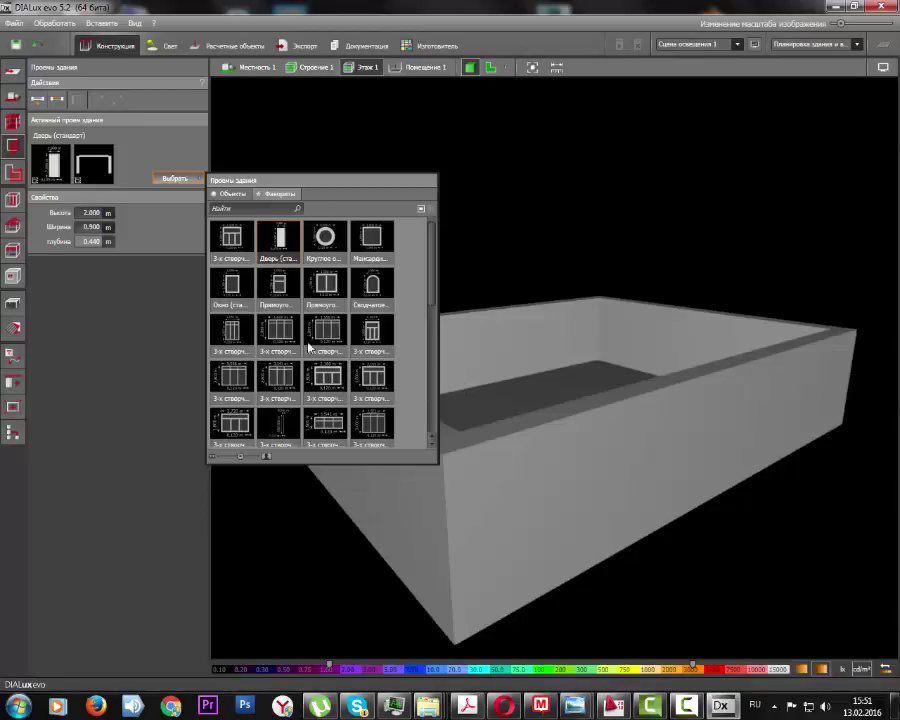
pyautogui.moveTo(434, 290); pyautogui.dragTo(437, 264)
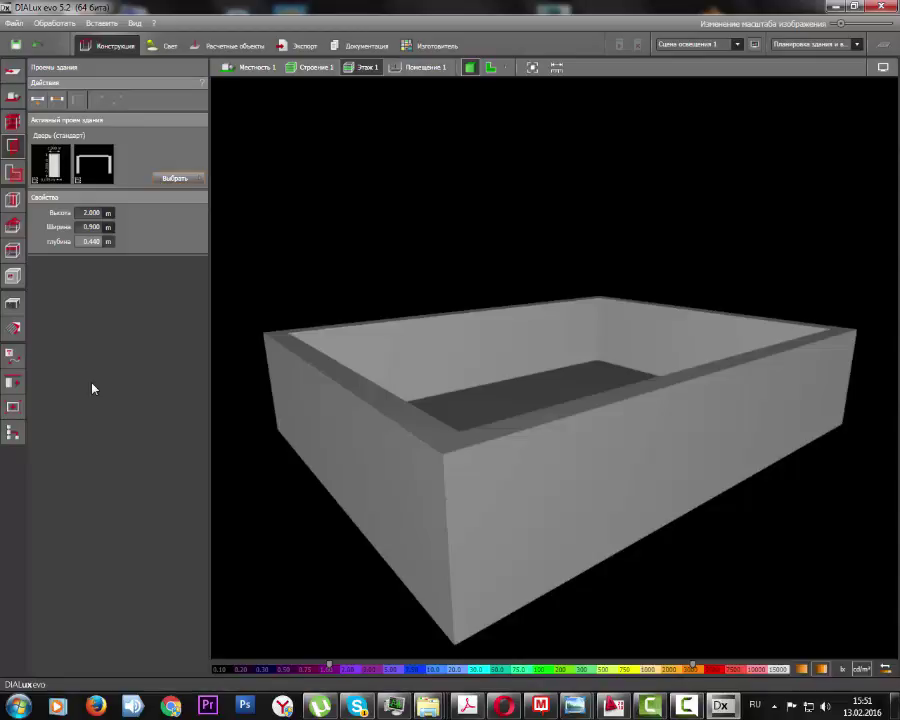
# Inspect the Сектора tool and view the highlighted zone of Этаж 1 from above
pyautogui.click(18, 180)
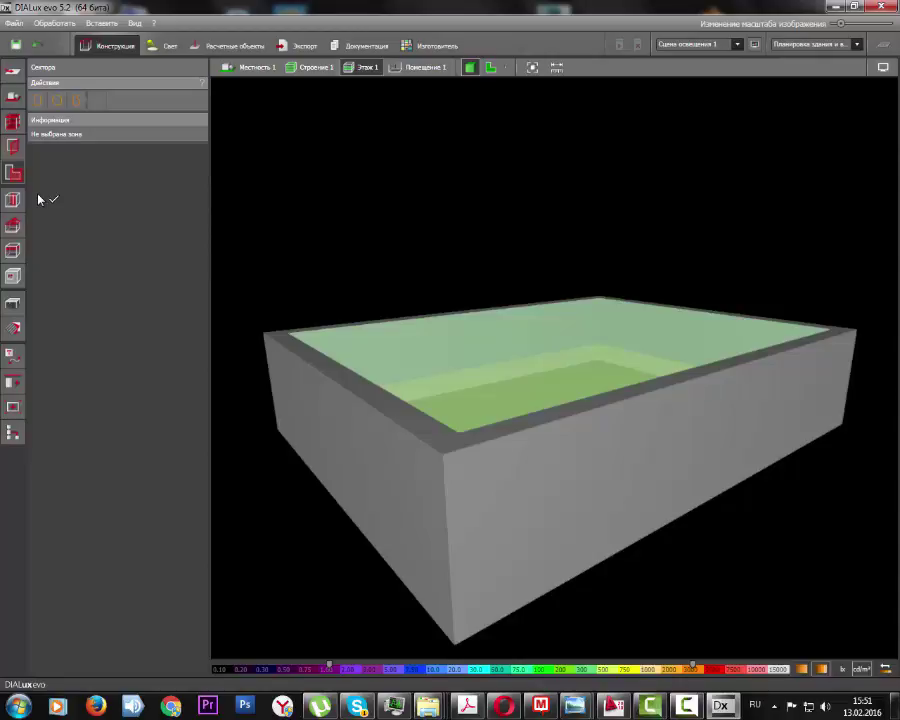
pyautogui.moveTo(291, 245); pyautogui.dragTo(303, 330, button='middle')
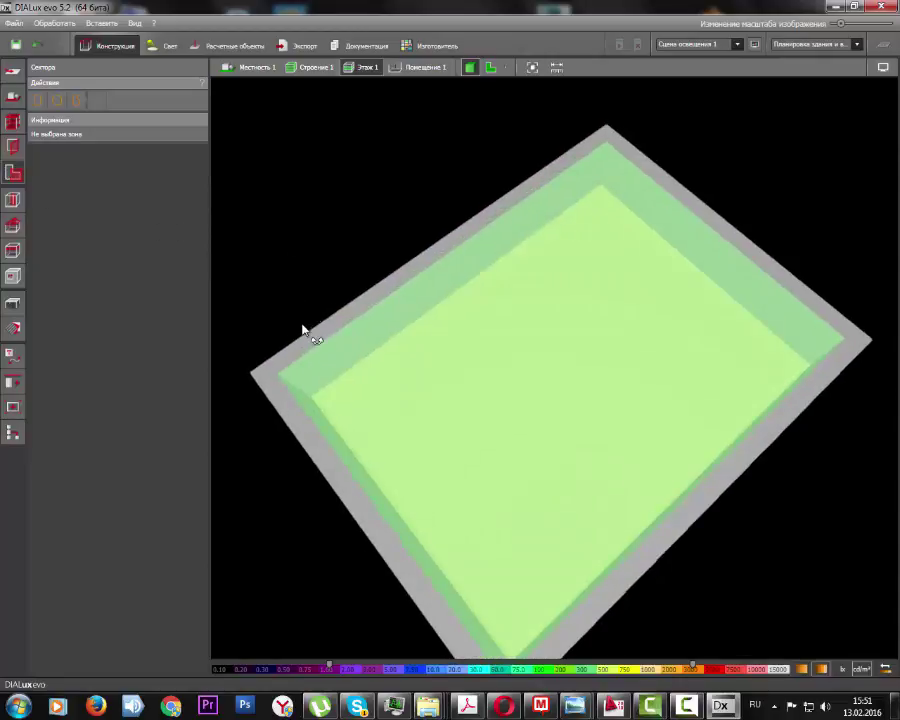
pyautogui.click(13, 178)
# Look at the available room elements, such as columns and platforms, and the catalogue of roof shapes
pyautogui.click(18, 200)
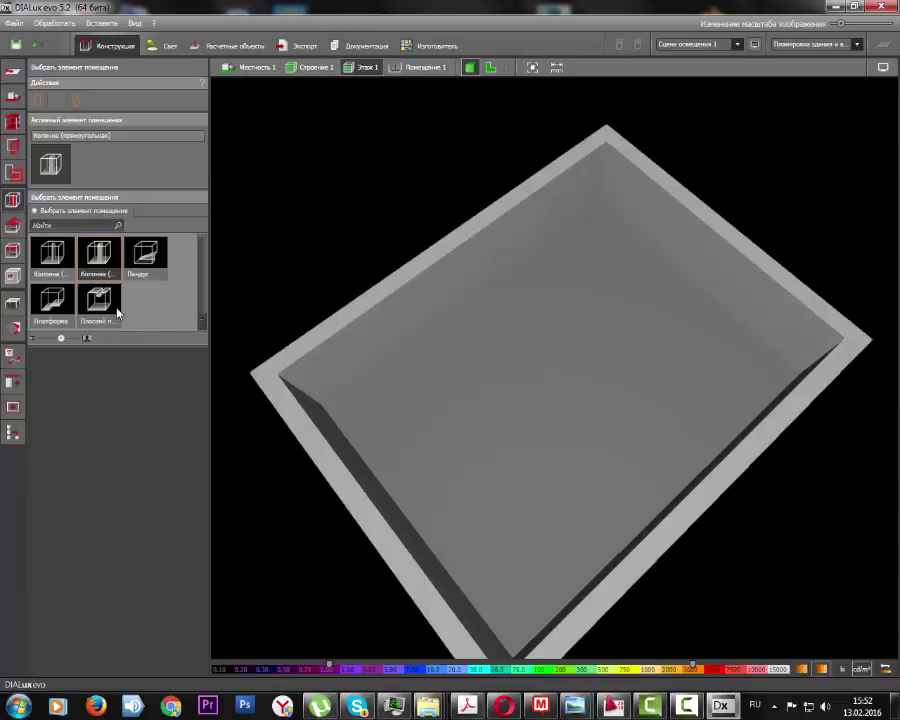
pyautogui.click(14, 227)
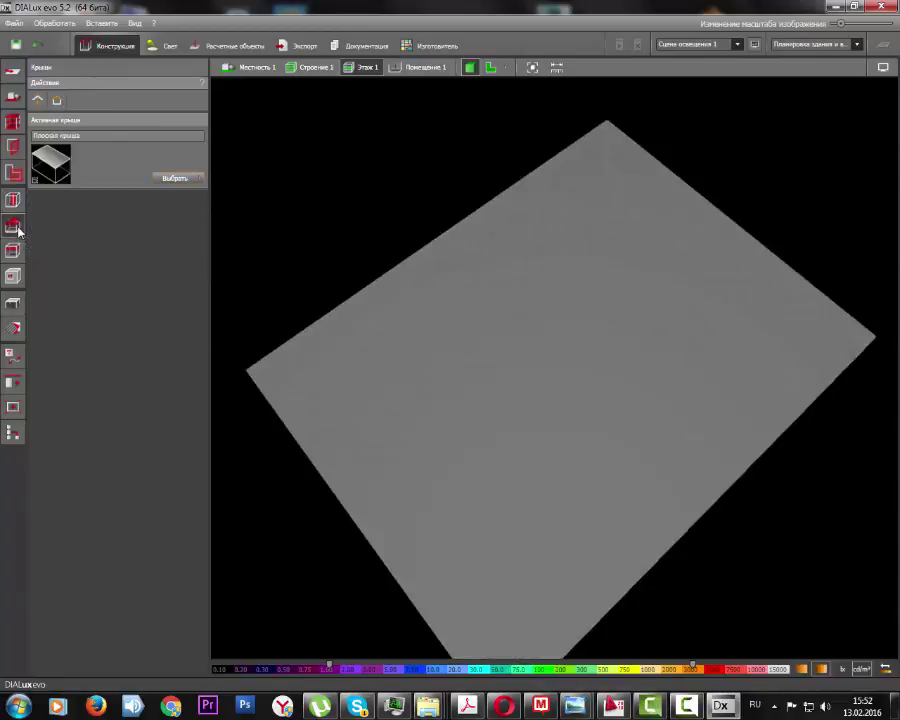
pyautogui.click(173, 180)
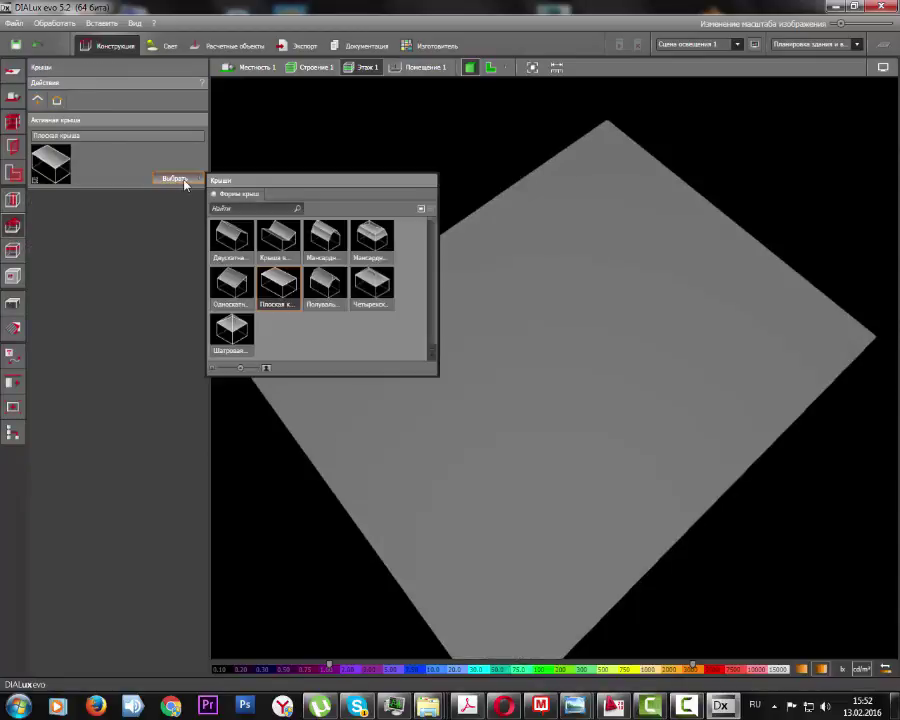
pyautogui.click(185, 183)
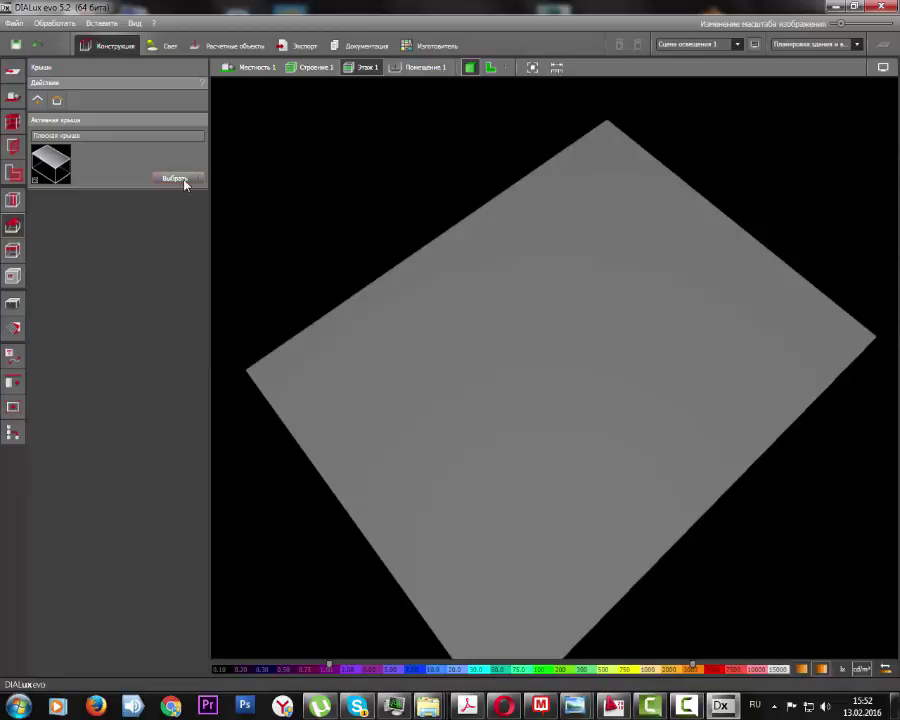
# Look at the Перекрытия and Фрагмент tools and view the open floor at an angle in 3D
pyautogui.click(21, 251)
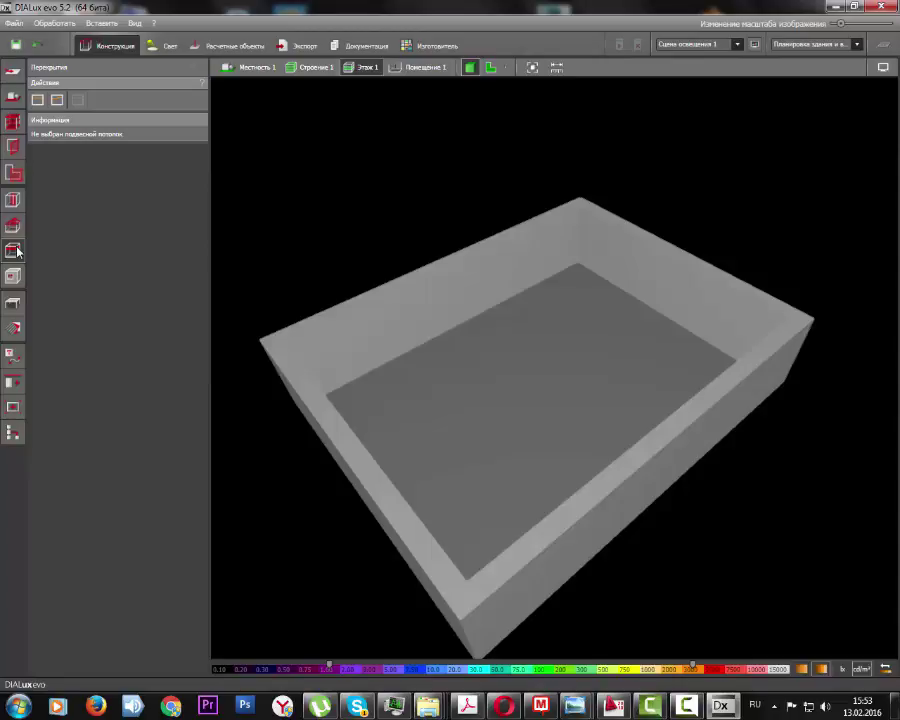
pyautogui.click(20, 280)
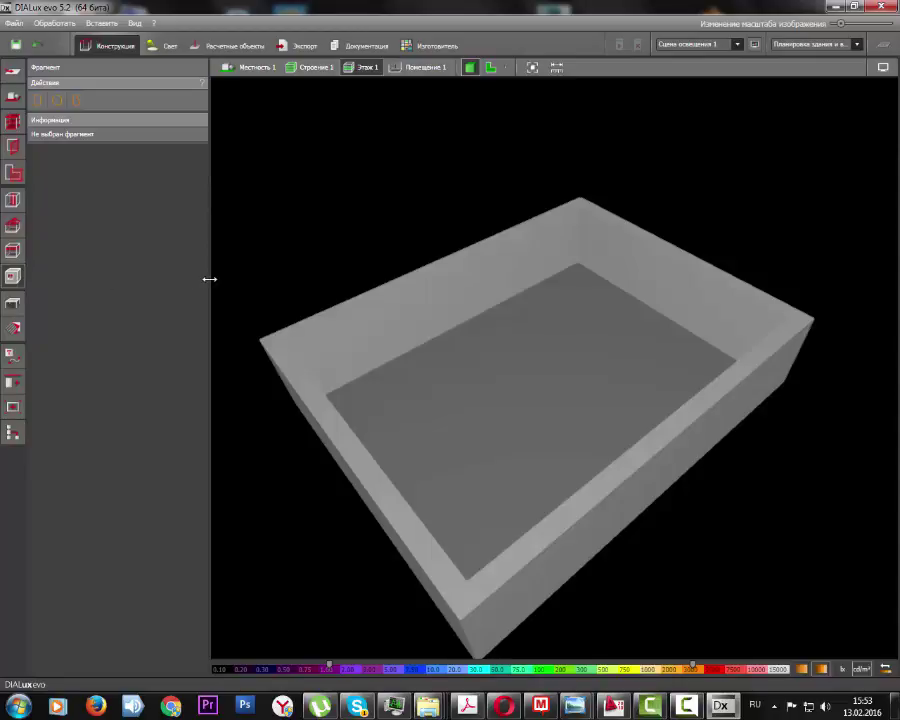
pyautogui.moveTo(363, 319); pyautogui.dragTo(392, 276, button='middle')
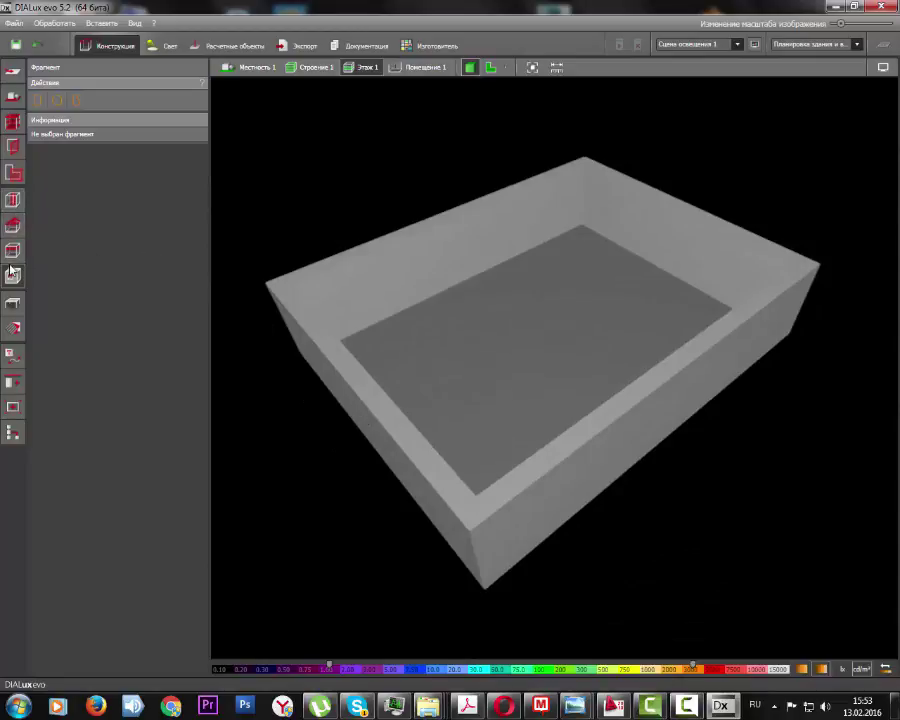
# Reopen the Проемы здания catalogue and look through its window and door types again
pyautogui.click(13, 172)
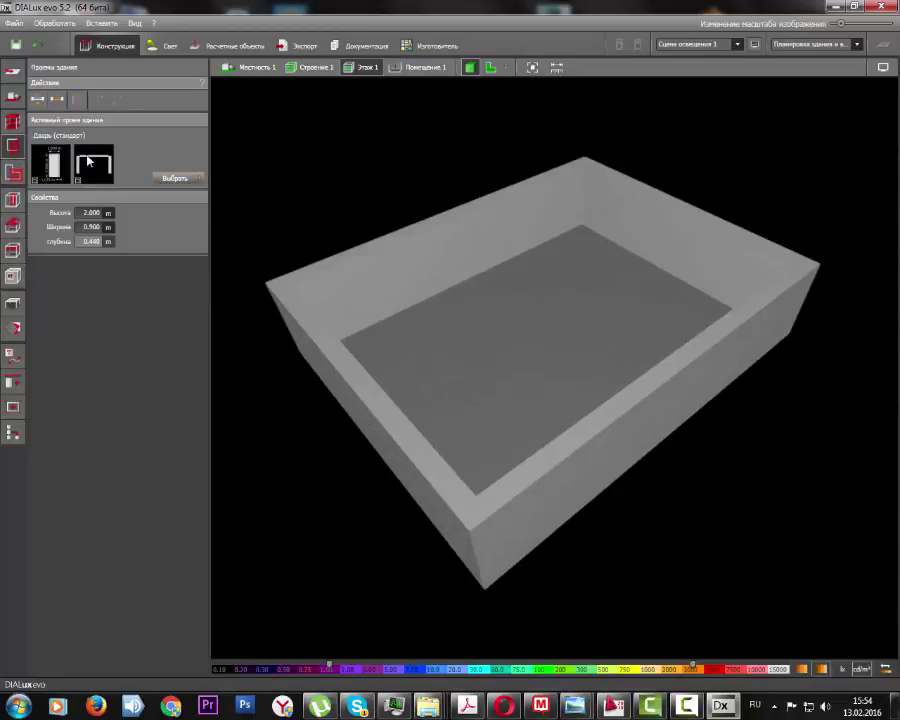
pyautogui.click(189, 179)
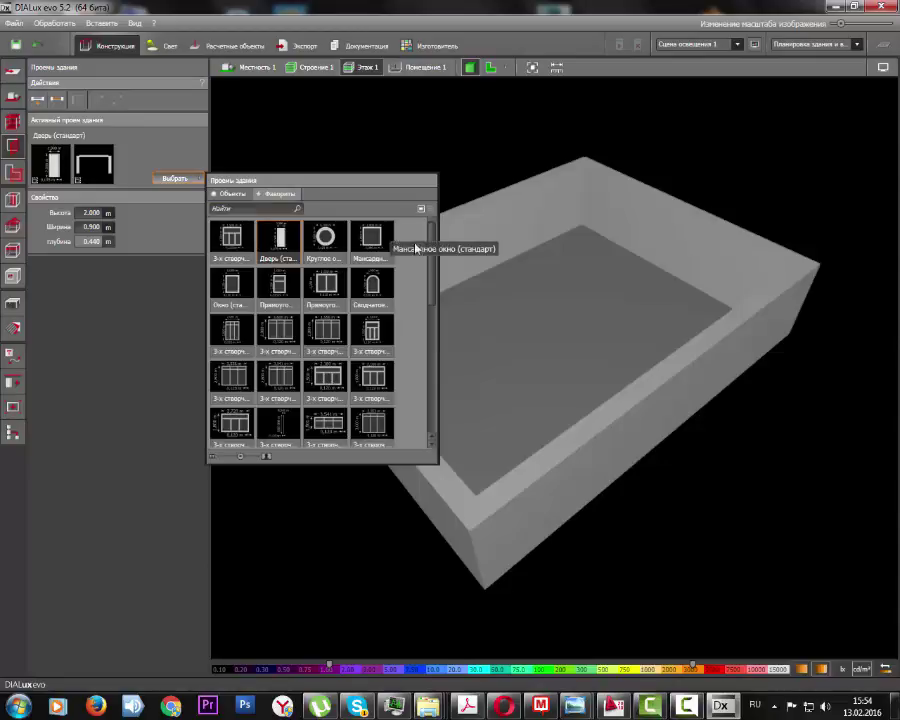
pyautogui.moveTo(432, 260); pyautogui.dragTo(434, 270)
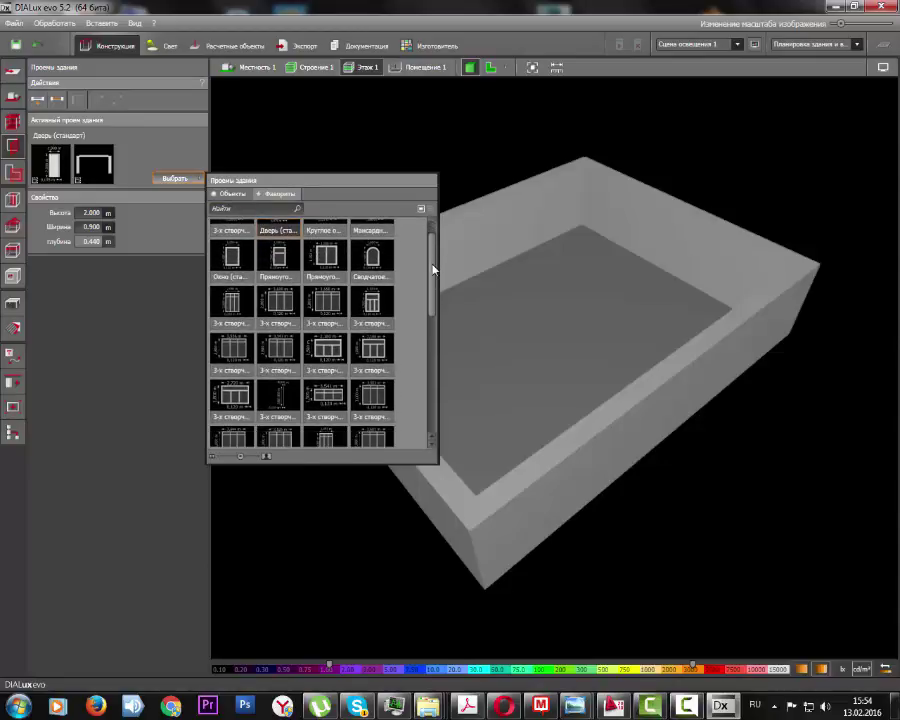
pyautogui.moveTo(433, 270); pyautogui.dragTo(434, 249)
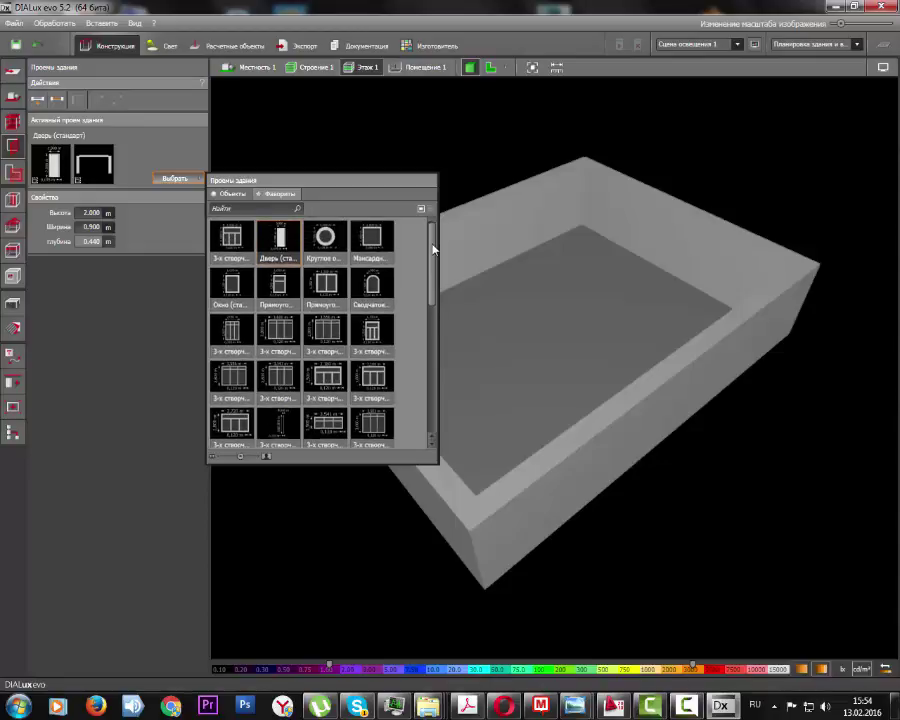
# Look at the Фрагмент tool again, and open the object catalogue of Мебель и объекты
pyautogui.click(18, 282)
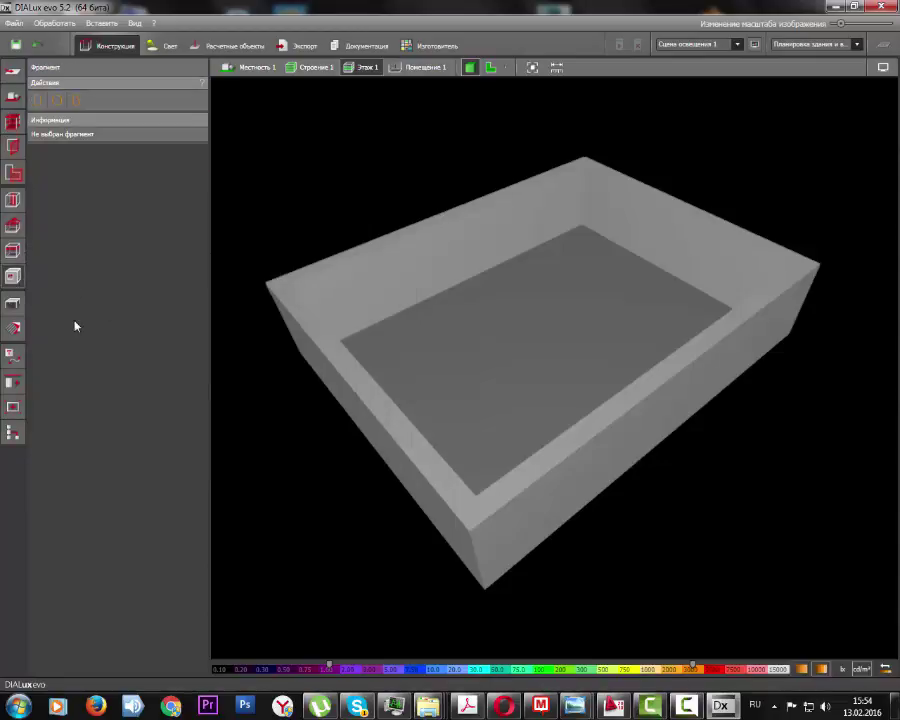
pyautogui.click(25, 316)
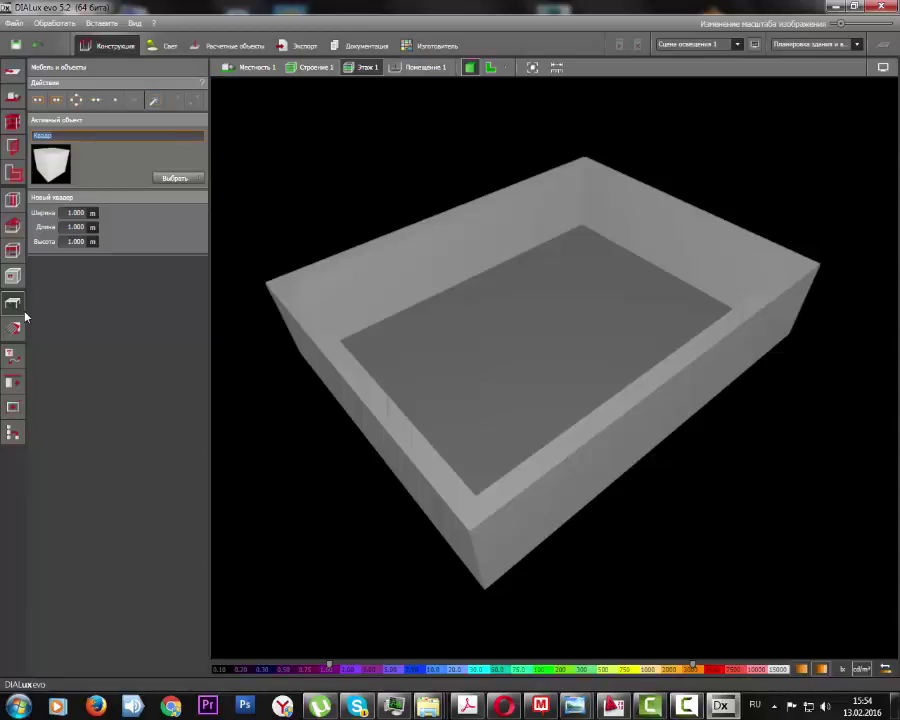
pyautogui.click(188, 180)
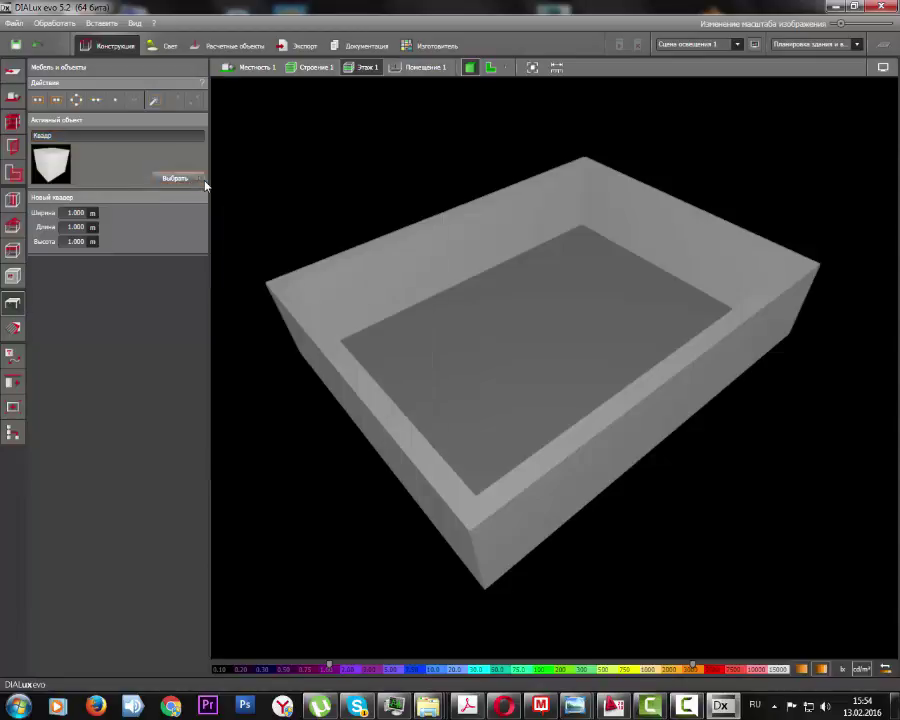
pyautogui.click(204, 181)
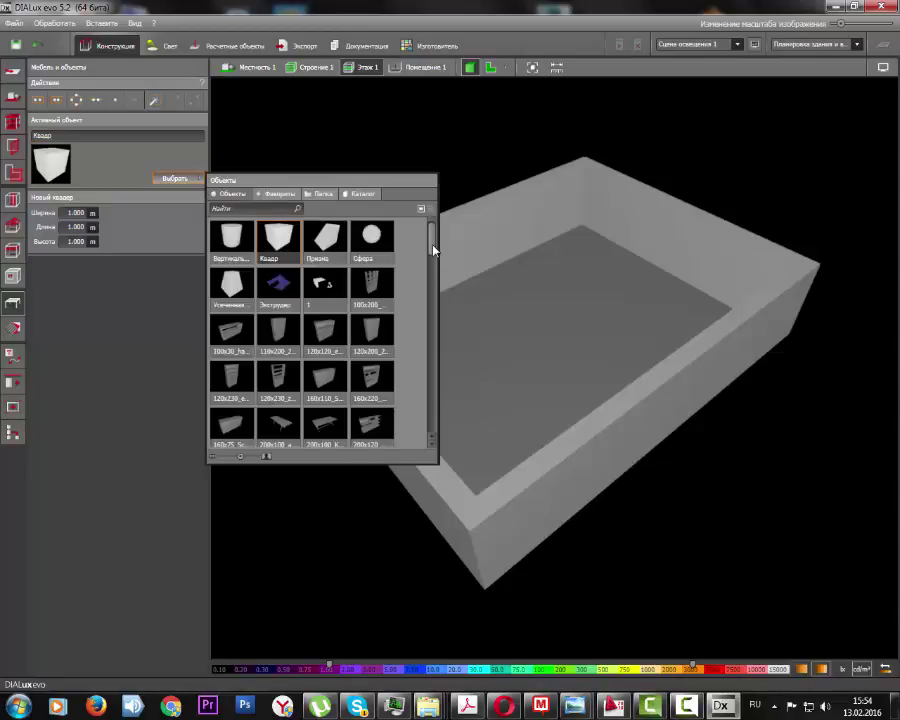
# Look further through the Мебель и объекты catalogue, close it and open the Материалы tool
pyautogui.moveTo(431, 242); pyautogui.dragTo(431, 310)
pyautogui.click(66, 336)
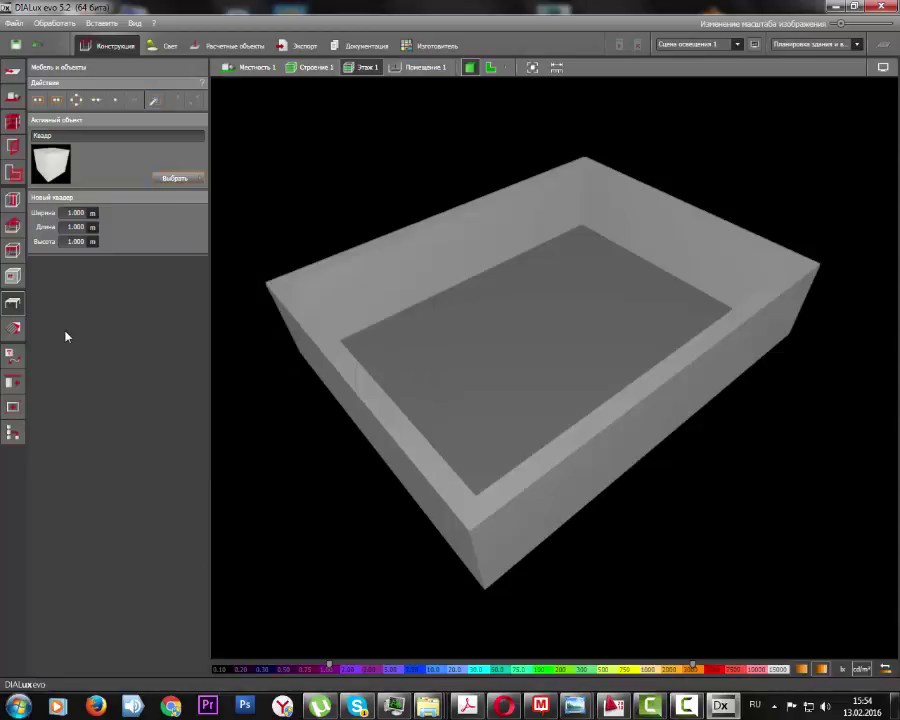
pyautogui.click(14, 329)
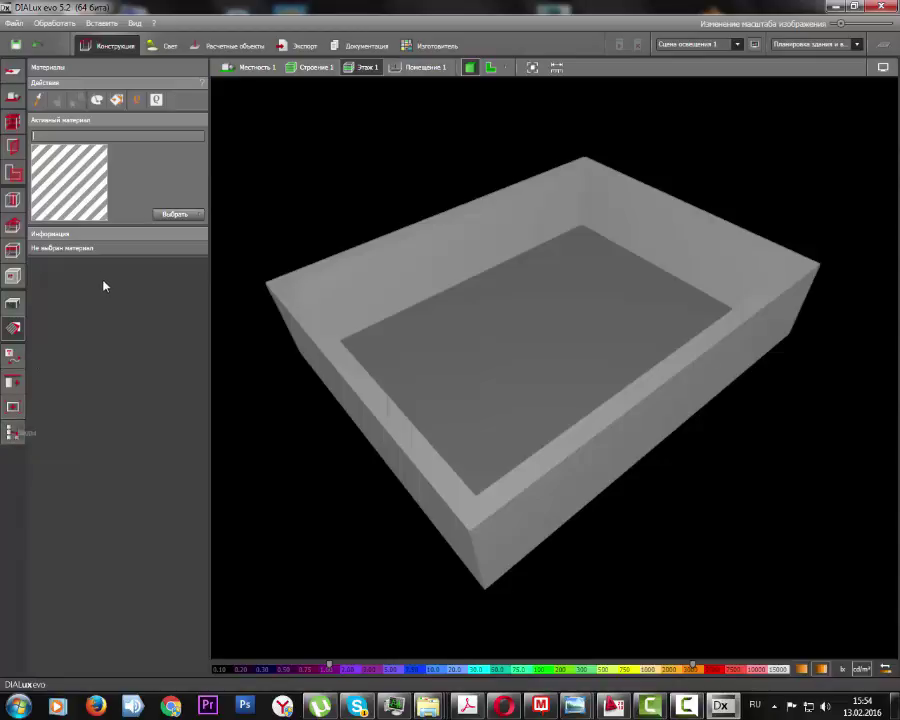
# Look over the tool sets of the Свет, Расчетные объекты and Экспорт sections
pyautogui.click(175, 55)
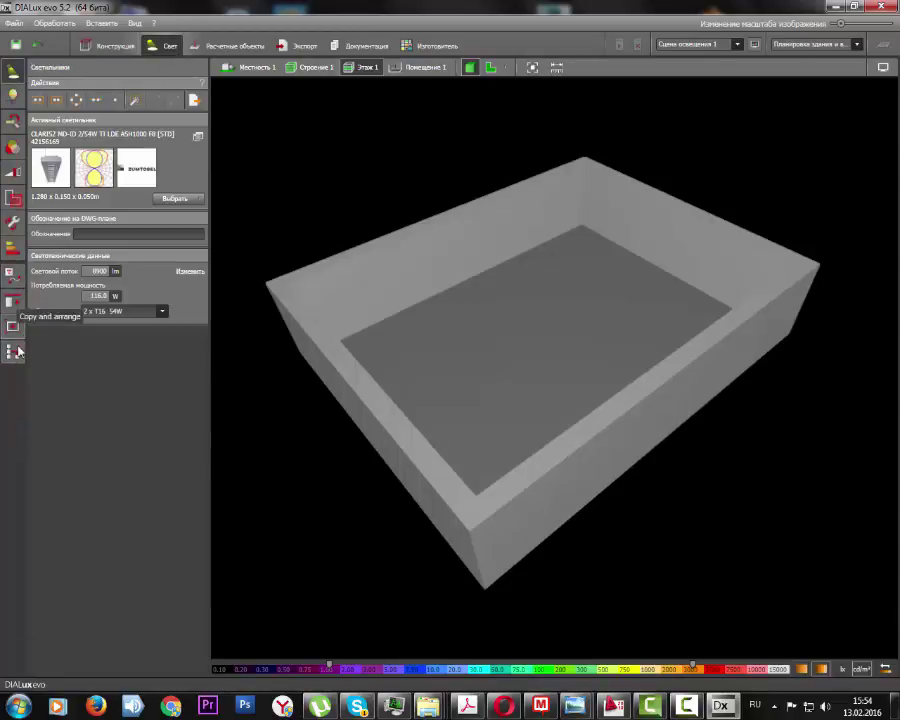
pyautogui.click(205, 45)
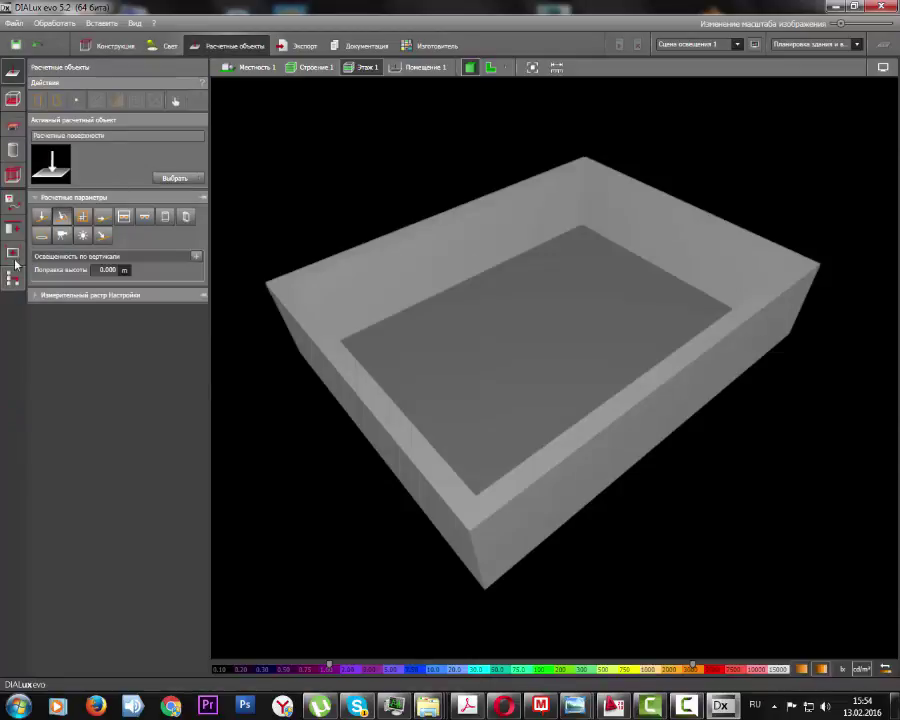
pyautogui.click(298, 45)
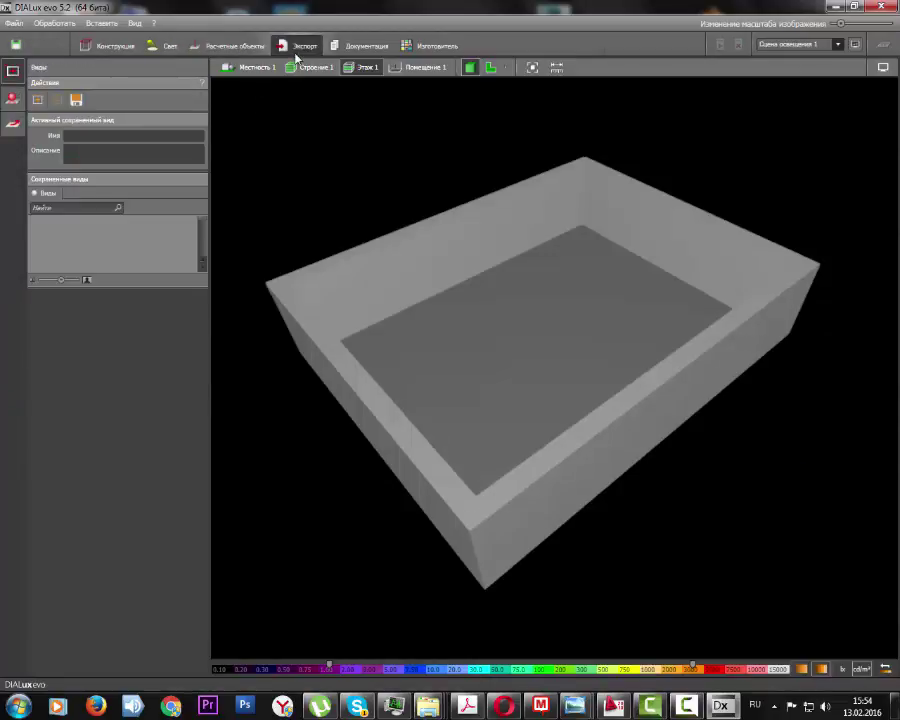
# Return to the Свет section and look at the luminaire catalogue and the rectangular arrangement parameters
pyautogui.click(166, 50)
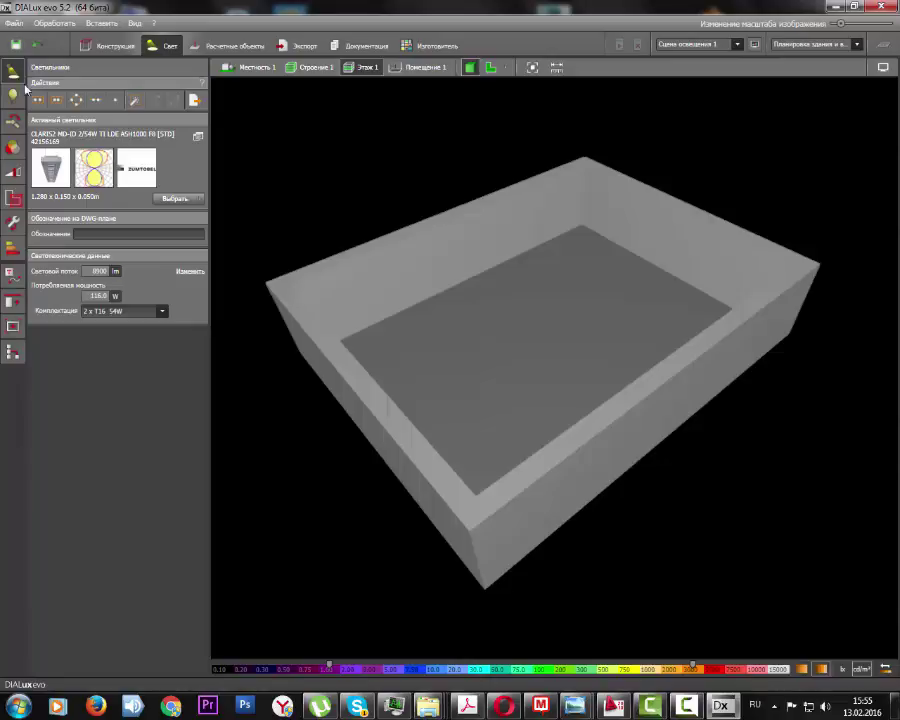
pyautogui.click(178, 202)
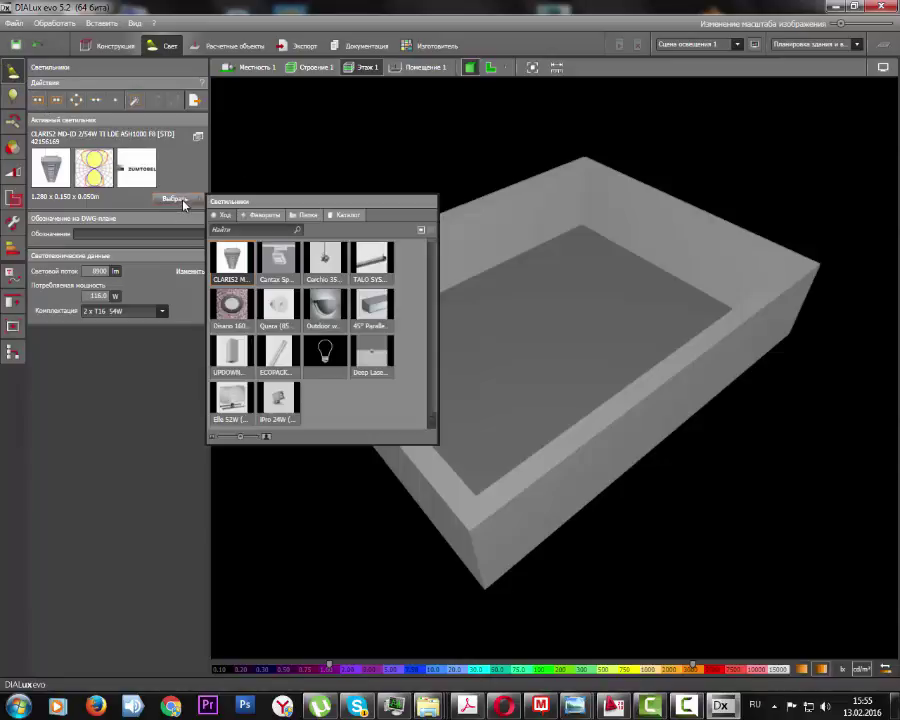
pyautogui.click(40, 101)
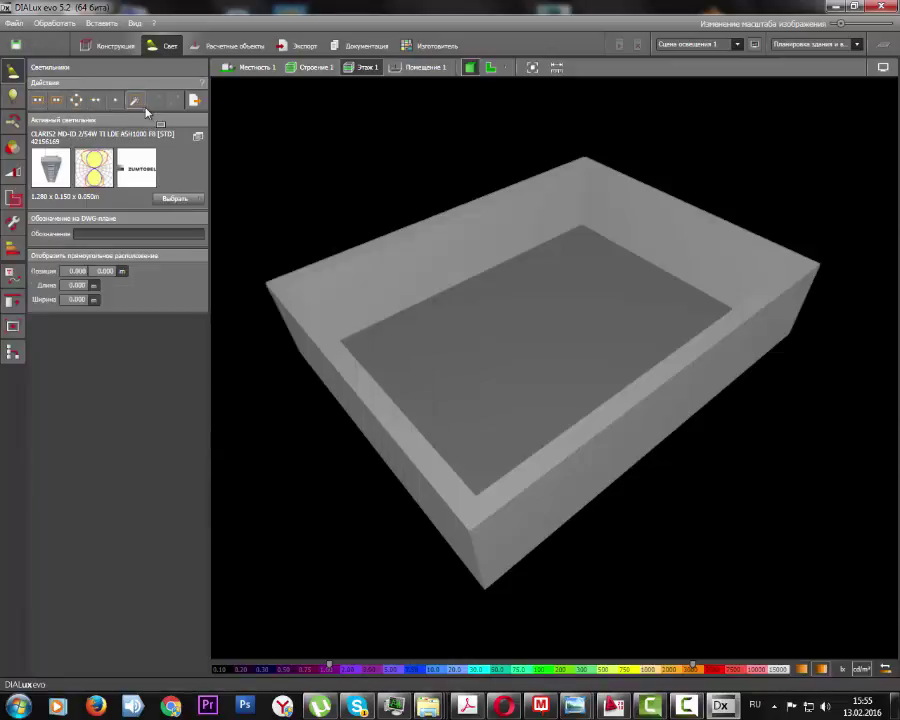
# Look at the lamp, joint and filter tools of the Свет section with no luminaire selected
pyautogui.click(16, 98)
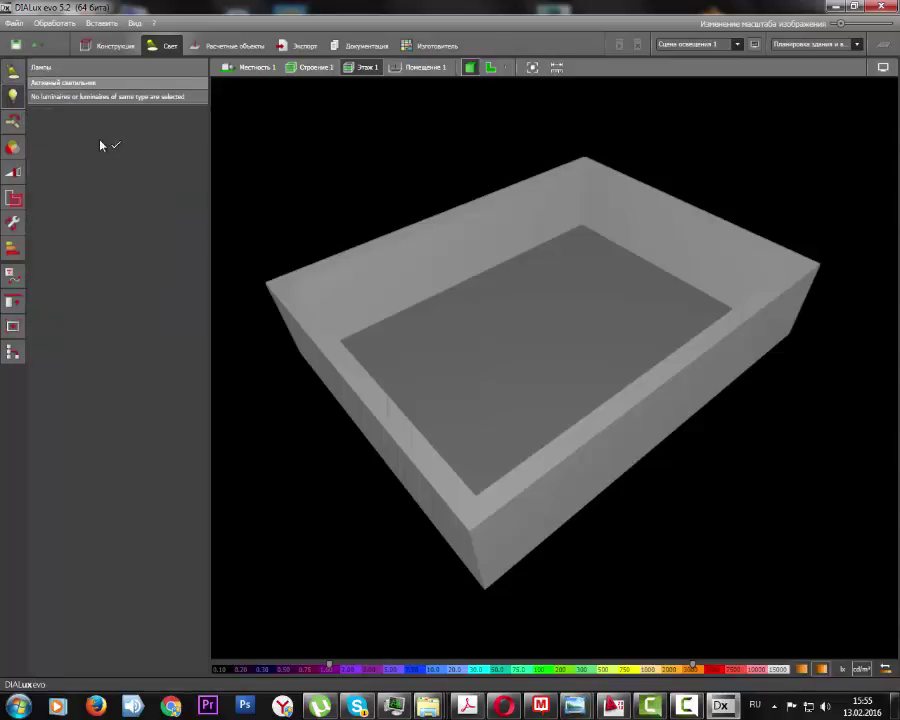
pyautogui.click(16, 126)
pyautogui.click(16, 98)
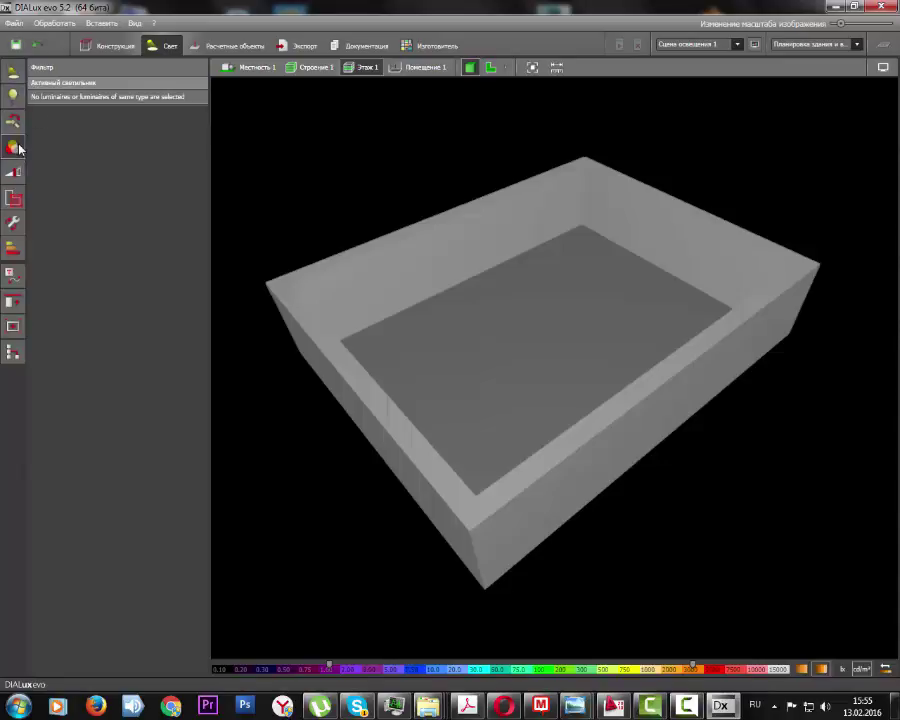
pyautogui.click(14, 97)
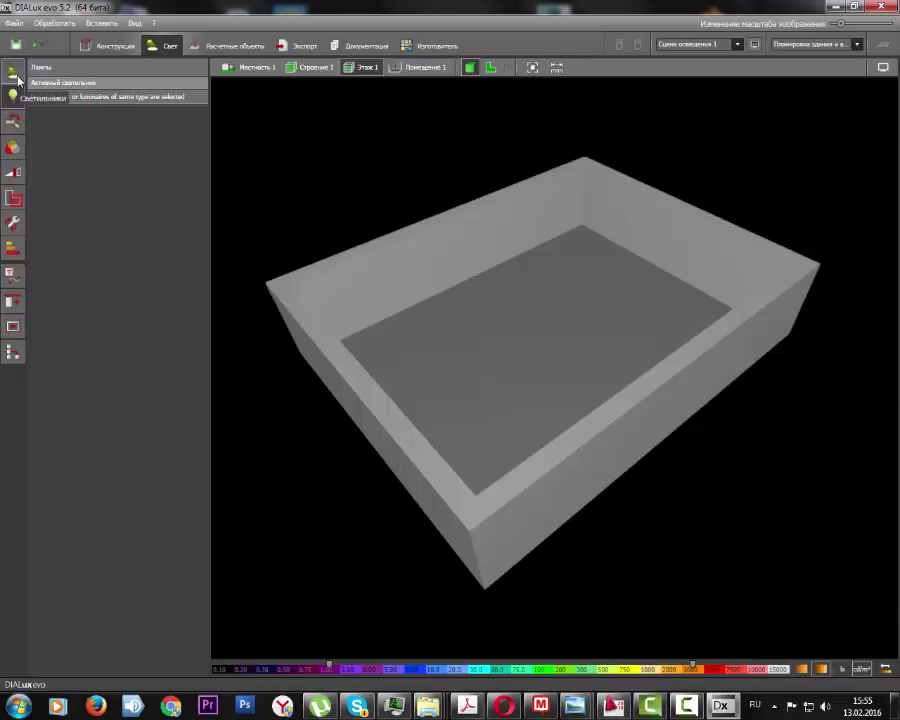
# Place a single CLARIS2 MD-ID 2/54W luminaire near the middle of the floor, at about 6.2, 5.5 m
pyautogui.click(13, 70)
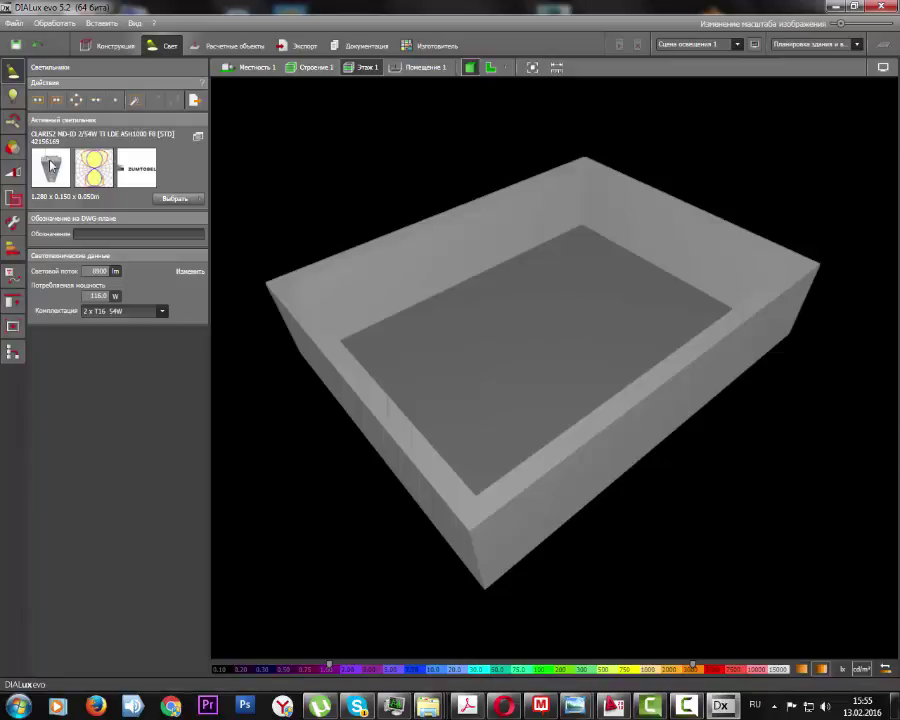
pyautogui.click(117, 101)
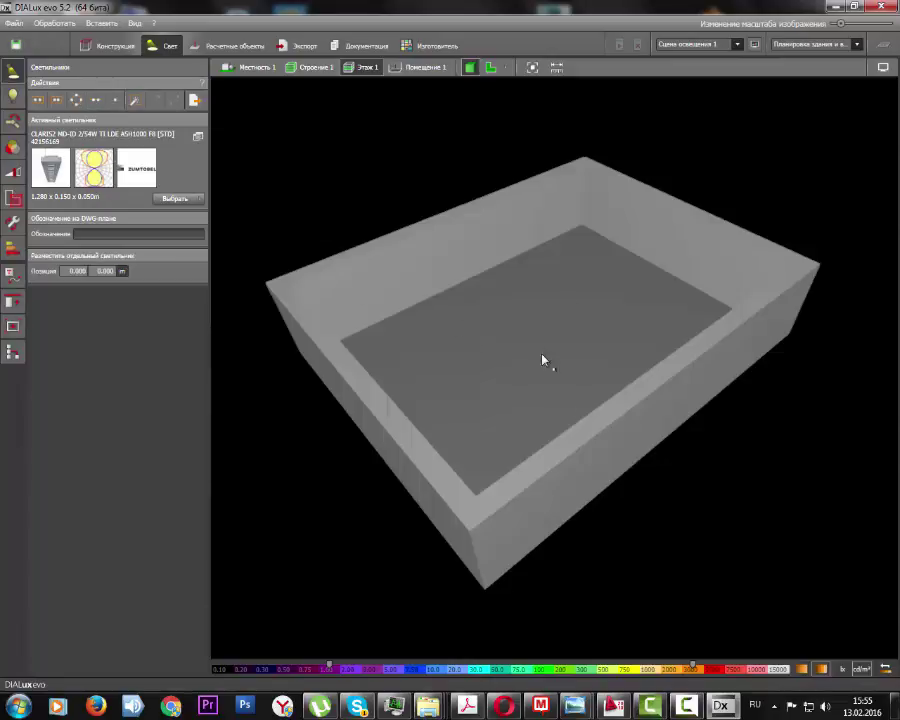
pyautogui.click(543, 352)
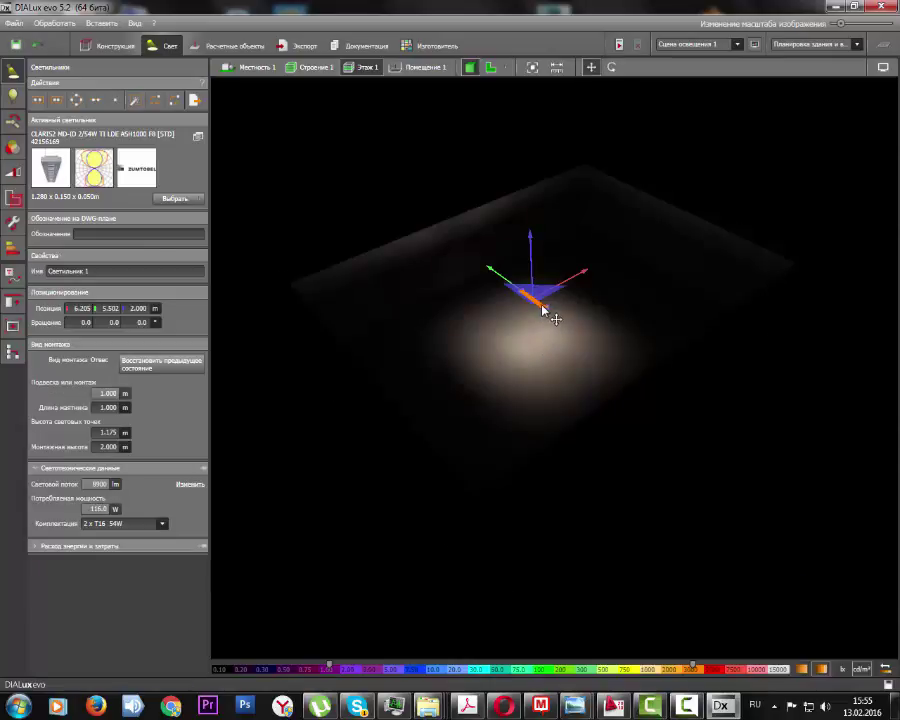
pyautogui.scroll(2, 516, 287)
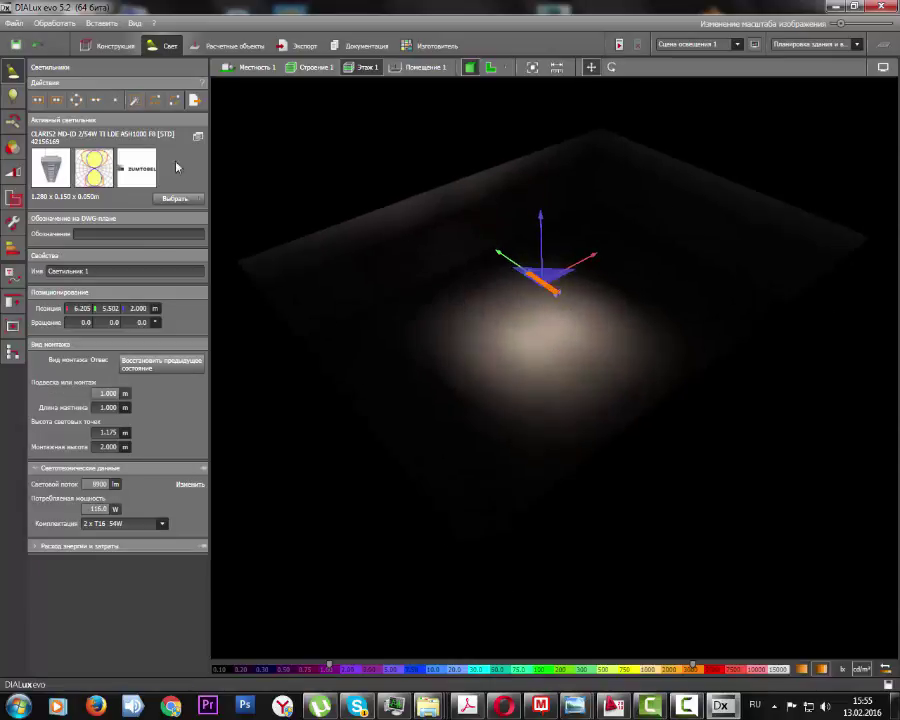
# Examine the placed luminaire's lamp data, joint editing and filter settings, and the Сцены освещения tool
pyautogui.click(14, 97)
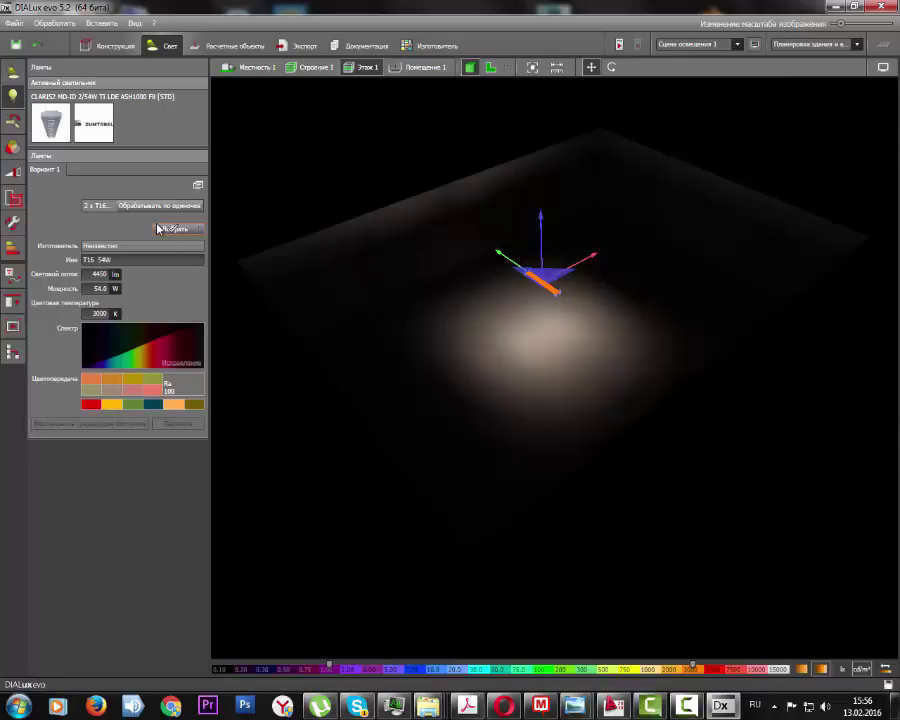
pyautogui.click(13, 120)
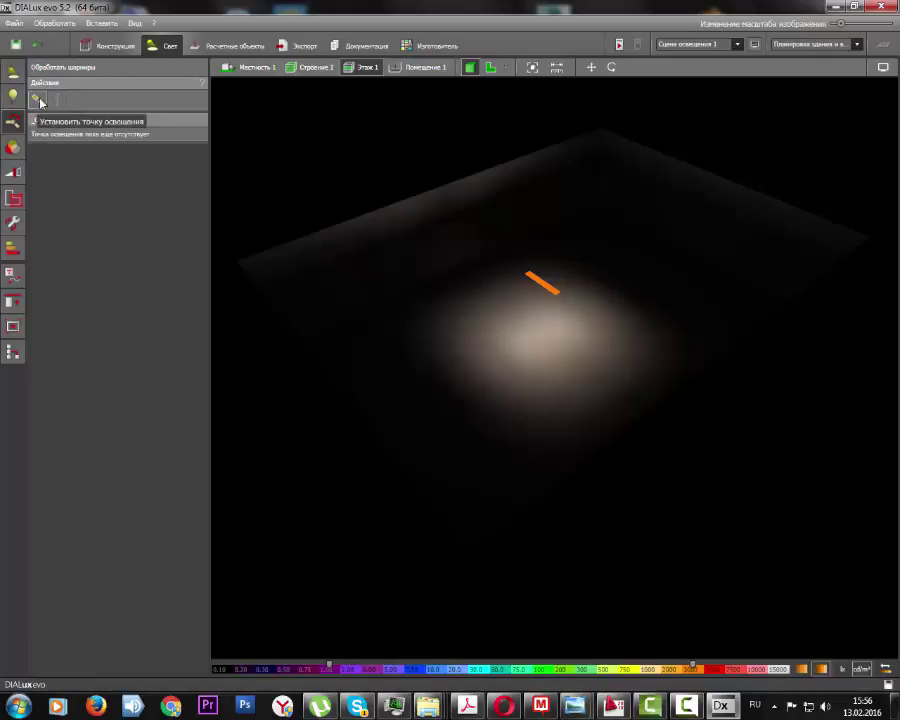
pyautogui.click(13, 147)
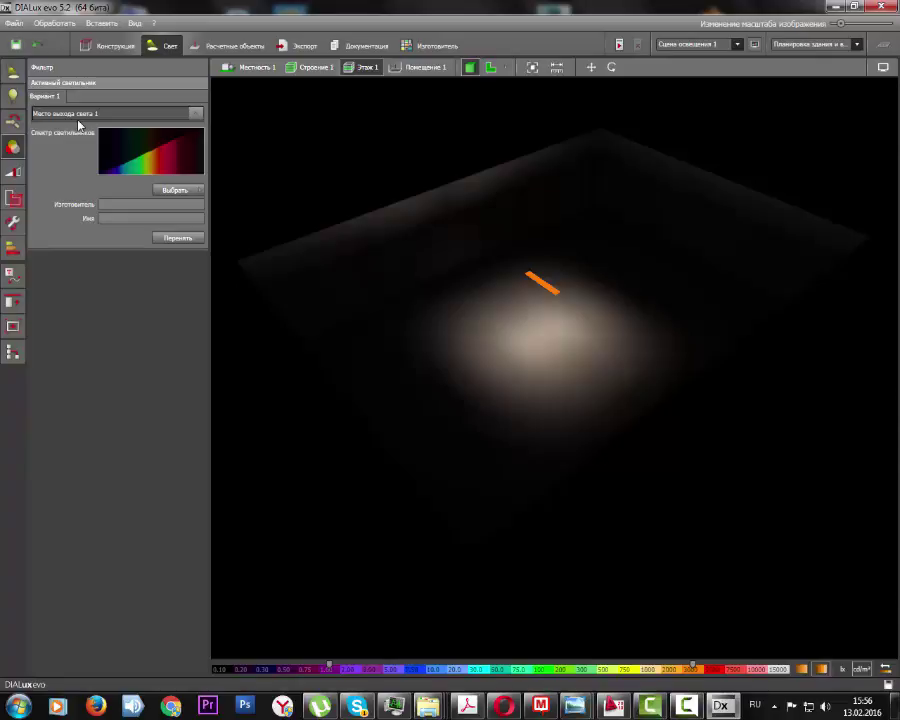
pyautogui.click(13, 173)
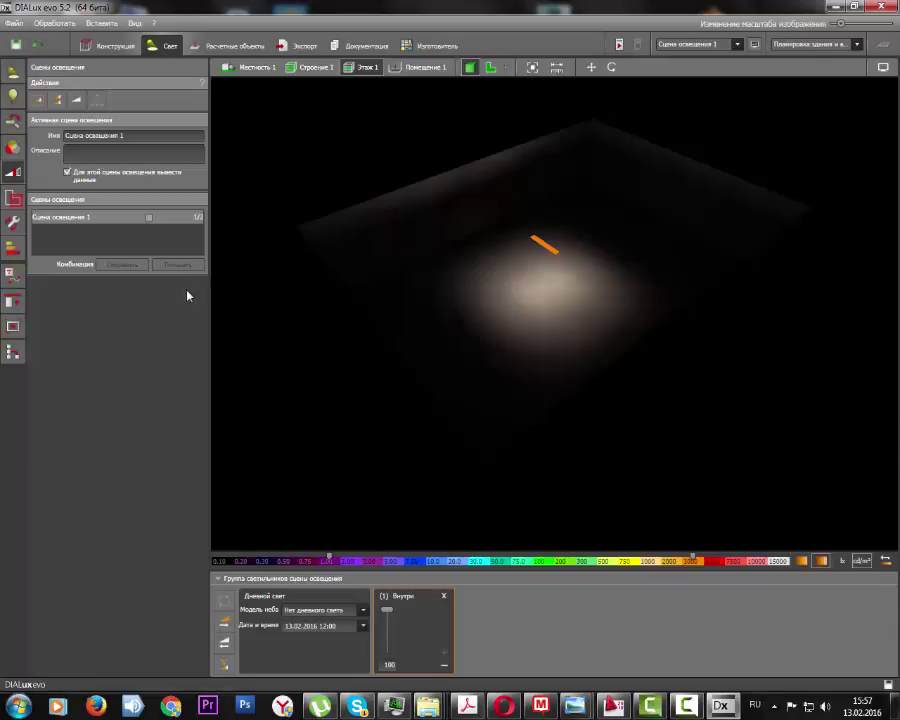
# Look at the light section's Сектора, maintenance factor and Расход энергии tools
pyautogui.click(15, 199)
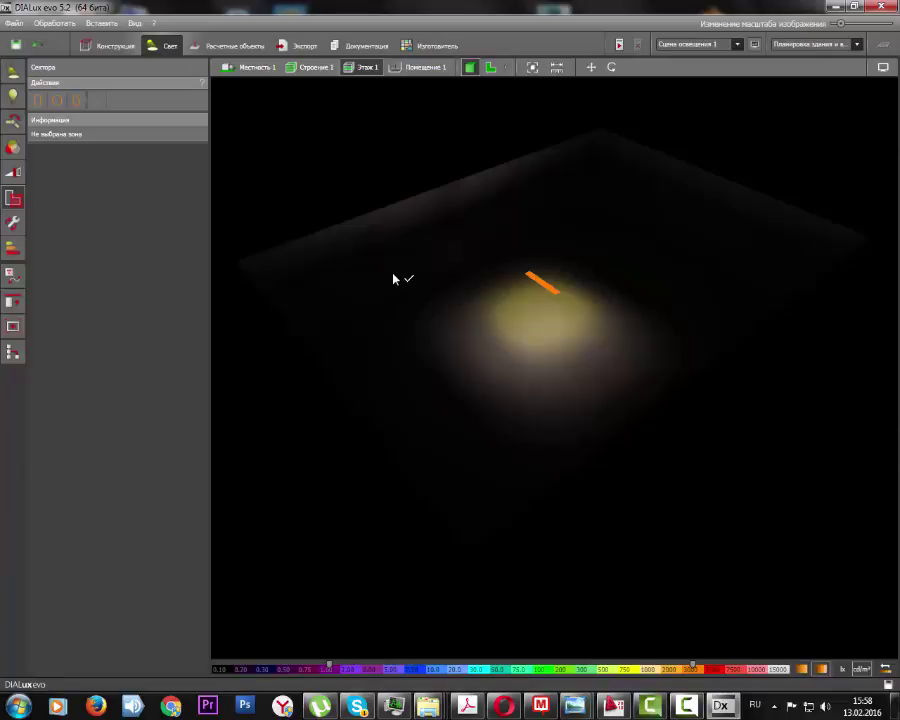
pyautogui.click(13, 223)
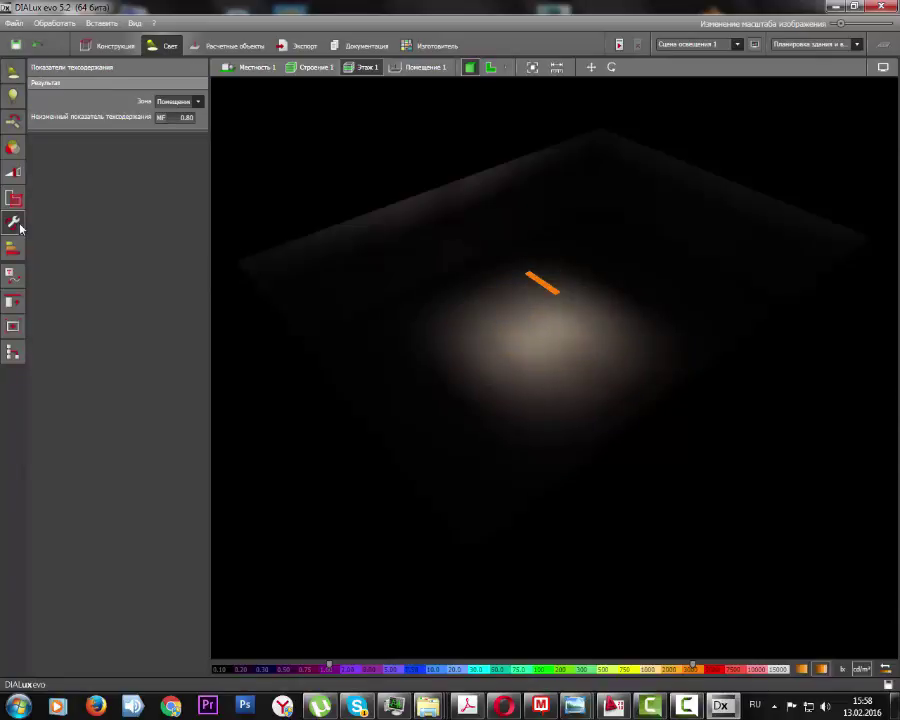
pyautogui.click(17, 256)
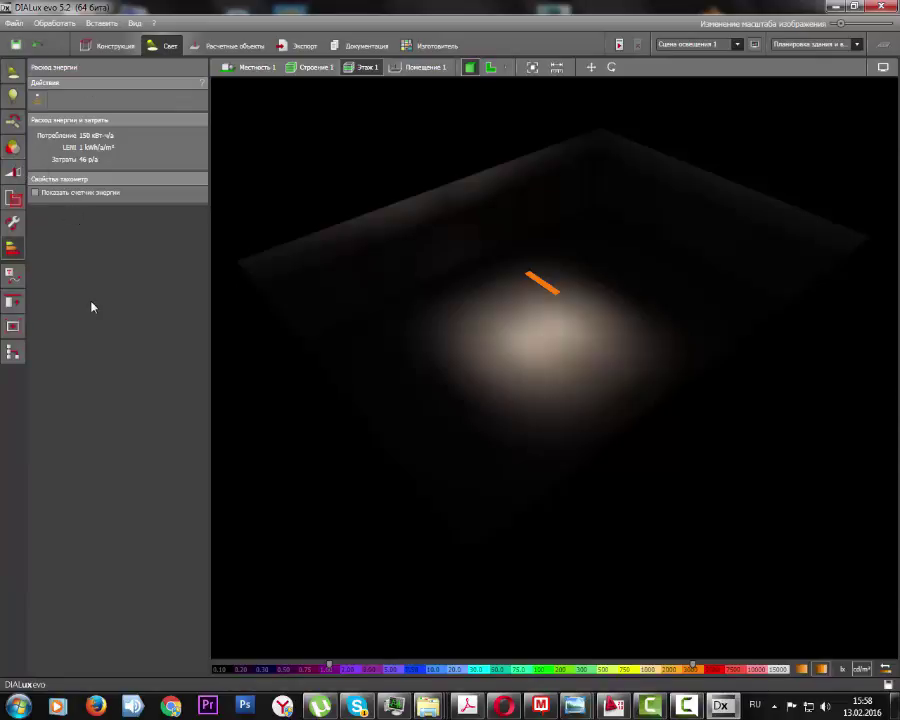
# Open the Расчетные объекты section, then switch to the browser and search the lighting standard for its definitions of terms
pyautogui.click(228, 46)
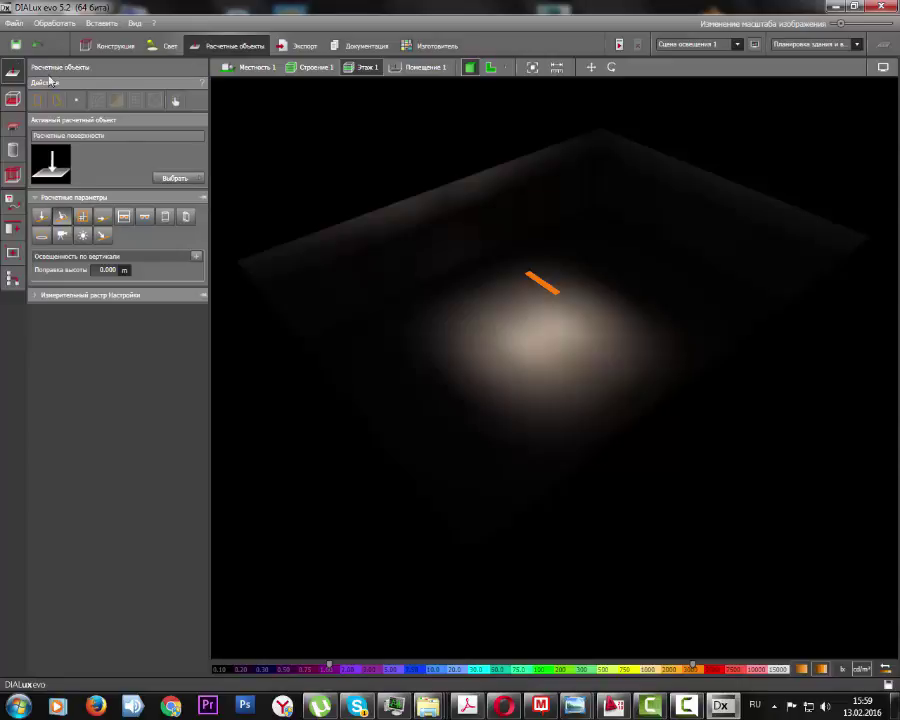
pyautogui.hotkey('alt', 'Tab')
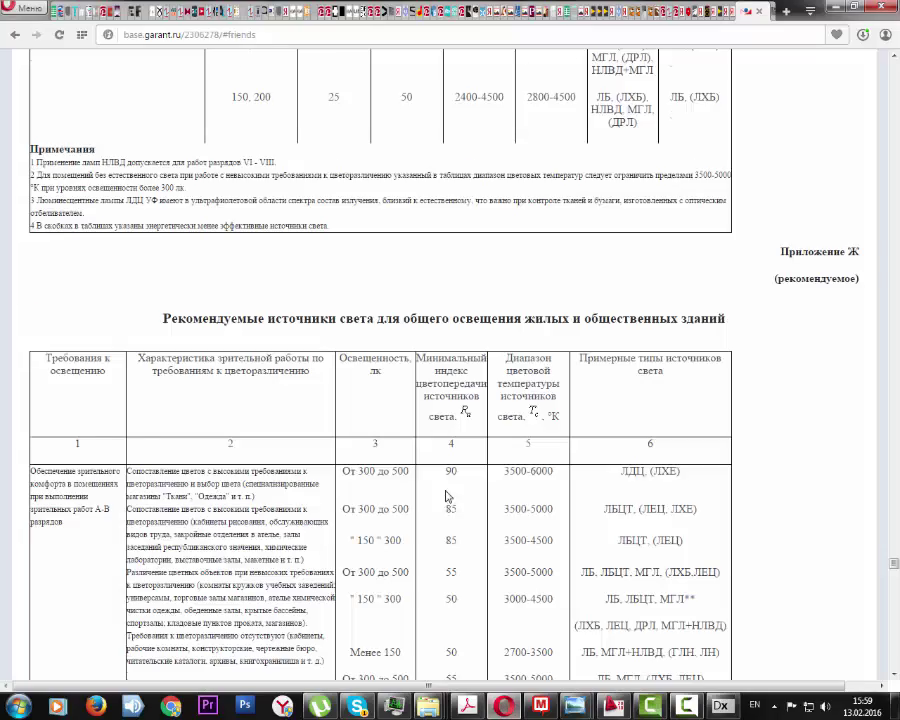
pyautogui.scroll(15, 446, 505)
pyautogui.scroll(20, 446, 497)
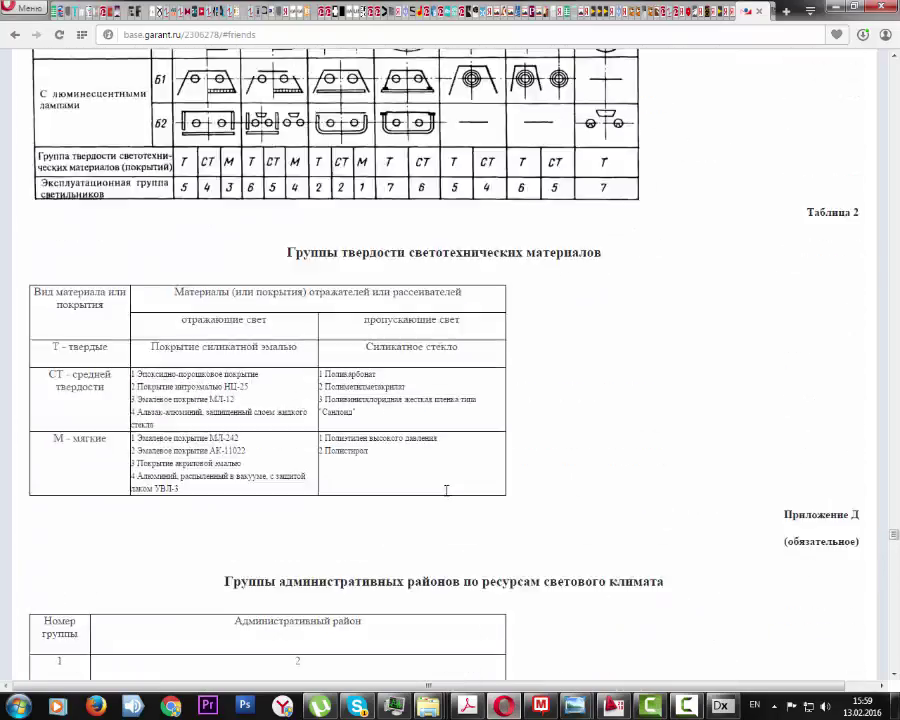
pyautogui.scroll(10, 446, 497)
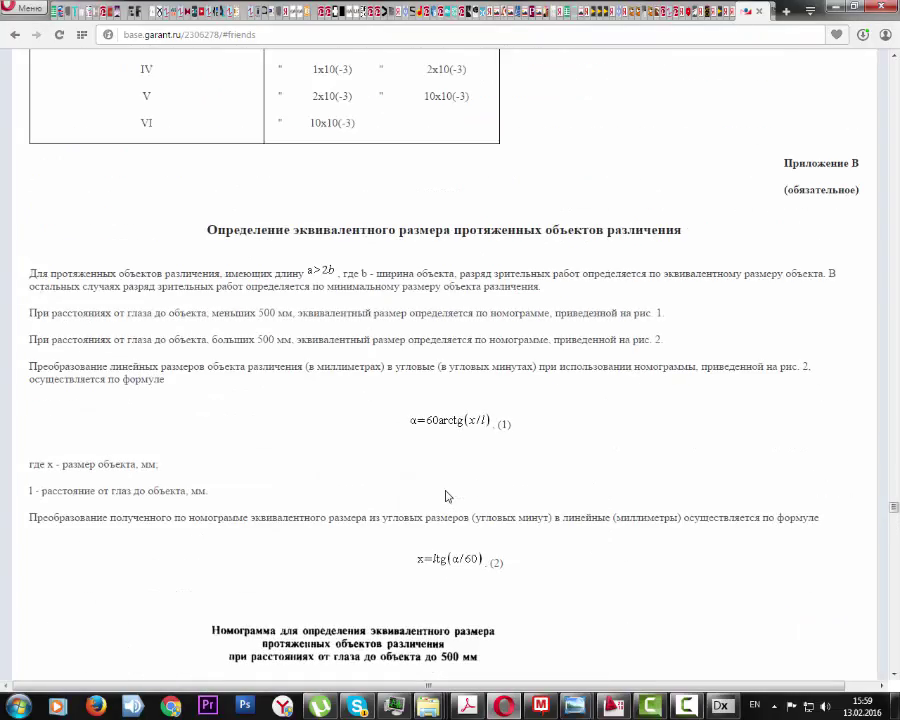
pyautogui.scroll(8, 446, 497)
pyautogui.scroll(20, 446, 497)
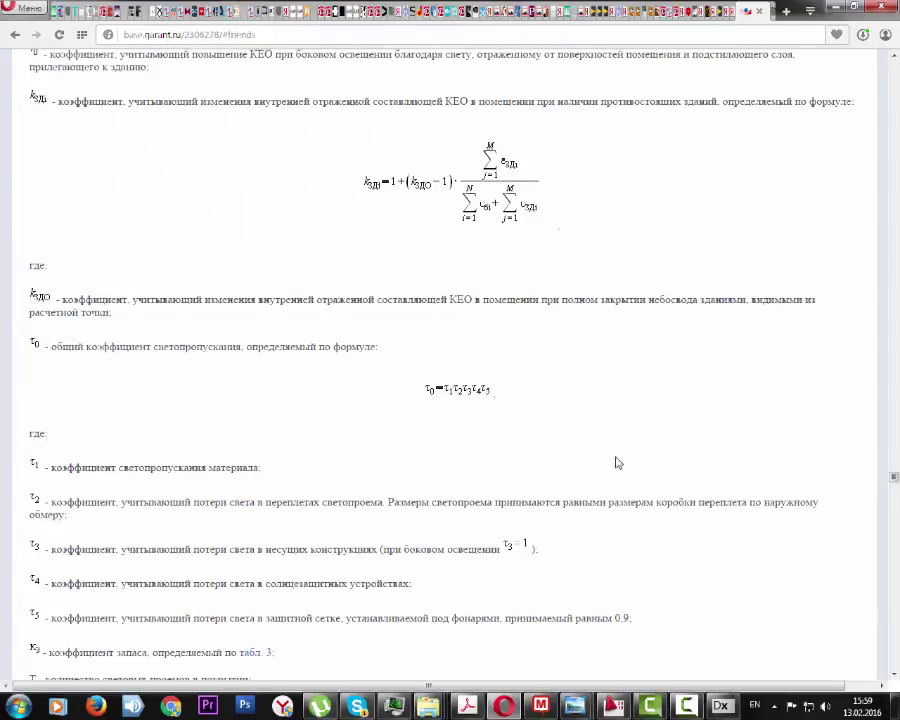
pyautogui.moveTo(894, 477)
pyautogui.mouseDown()
pyautogui.moveTo(887, 526)
pyautogui.moveTo(891, 496)
pyautogui.mouseUp()
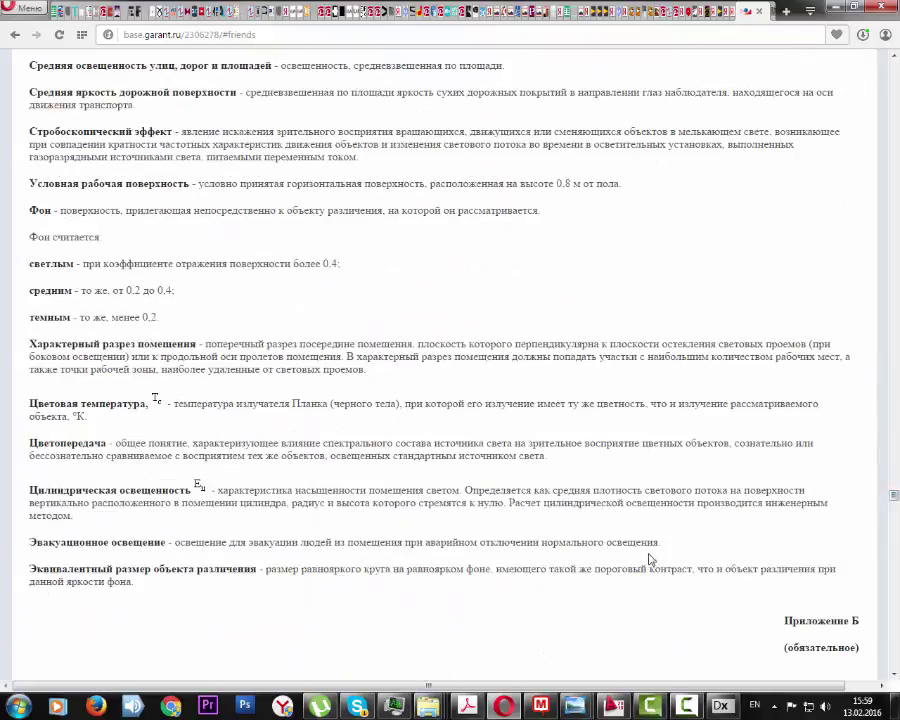
# Check the Уровни пользования tool in DIALux evo, then find and highlight the living rooms' reference plane in the browser's standards table
pyautogui.hotkey('alt', 'Tab')
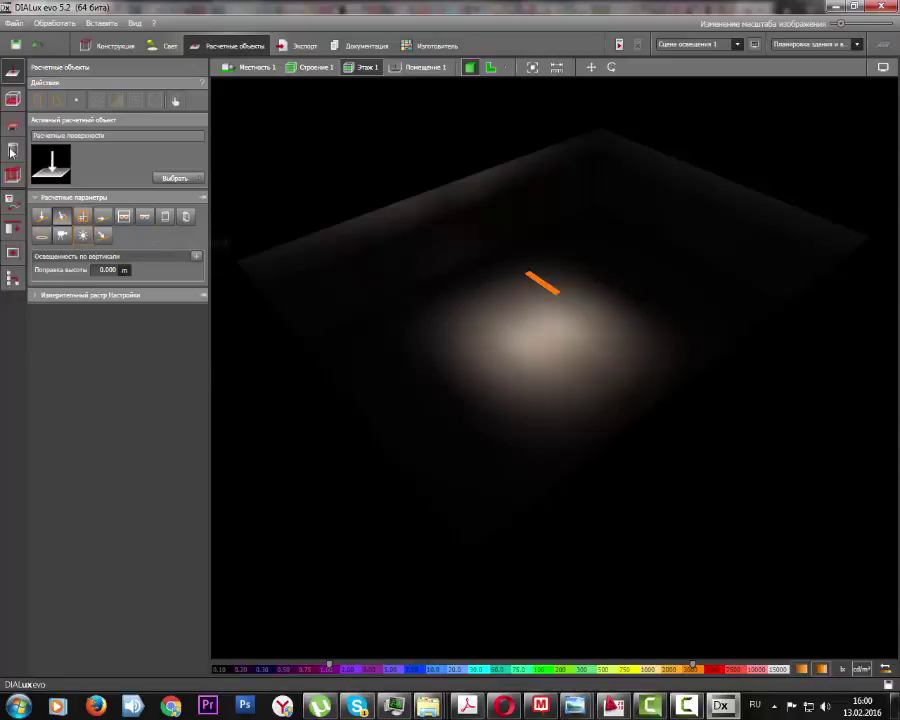
pyautogui.click(10, 120)
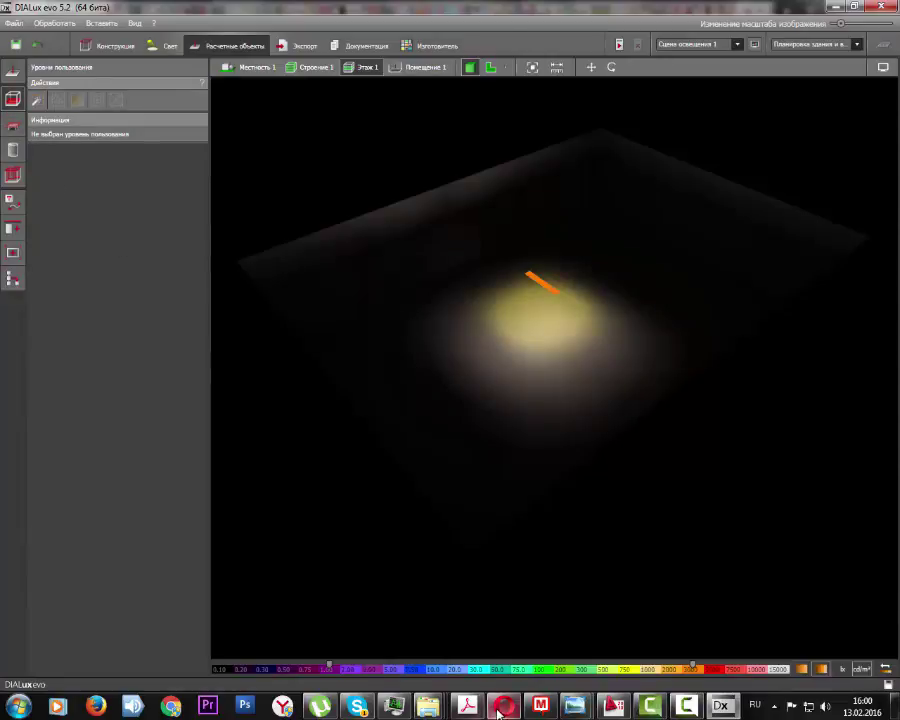
pyautogui.hotkey('alt', 'Tab')
pyautogui.scroll(10, 378, 341)
pyautogui.scroll(-7, 378, 341)
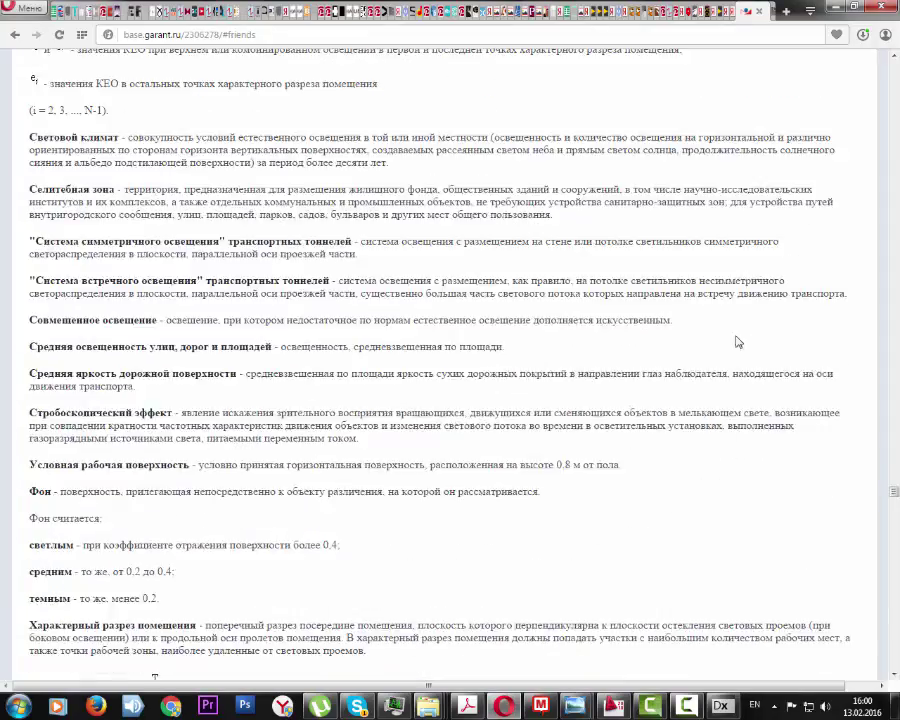
pyautogui.scroll(-10, 893, 516)
pyautogui.moveTo(893, 516); pyautogui.dragTo(885, 647)
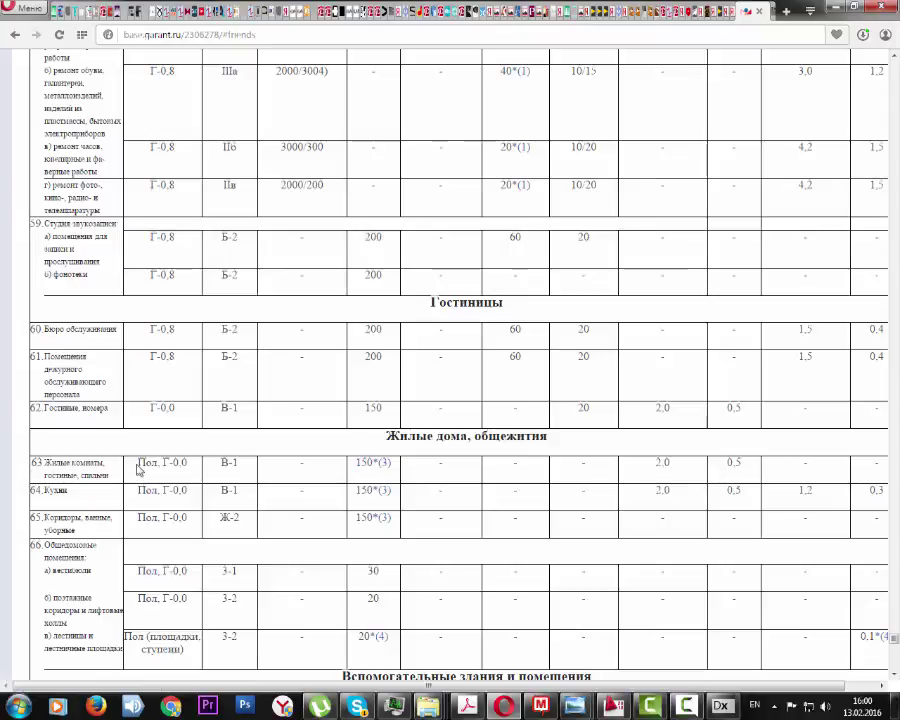
pyautogui.moveTo(137, 463); pyautogui.dragTo(184, 466)
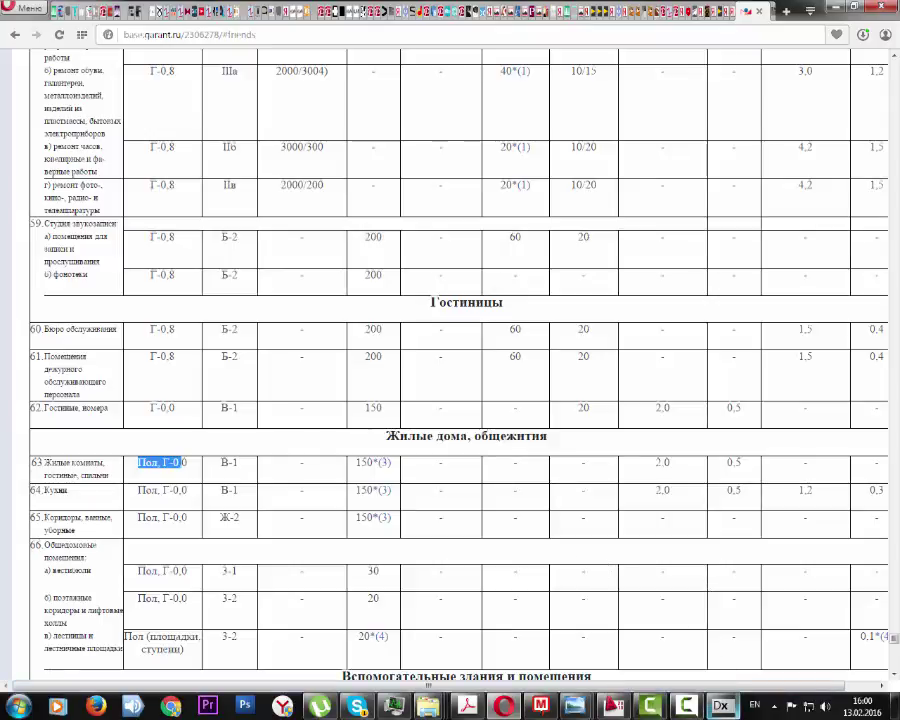
# Switch back to DIALux evo and open the Рабочие зоны tool
pyautogui.click(720, 706)
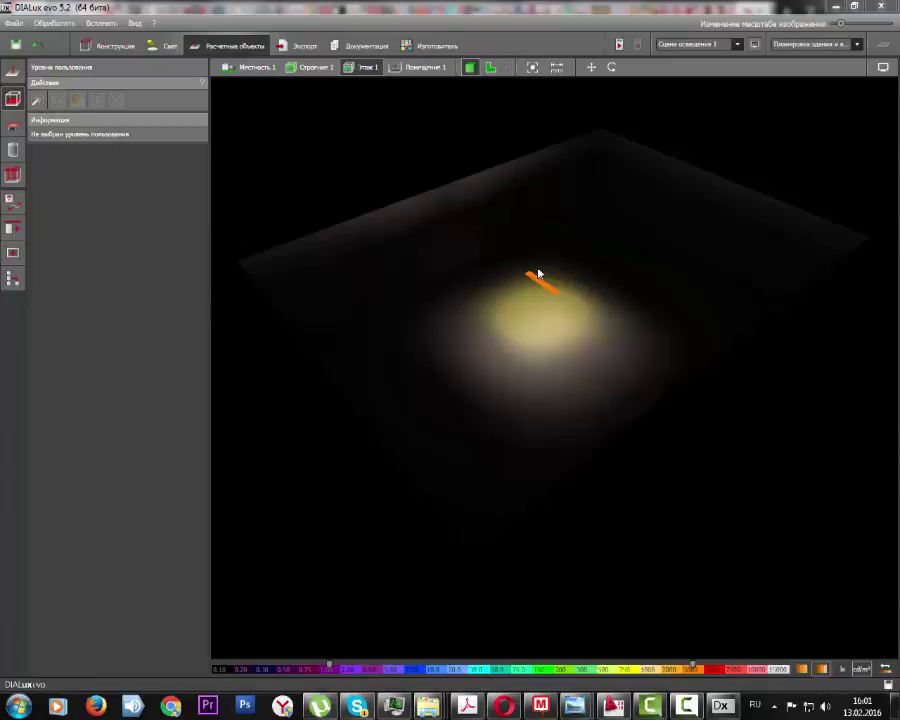
pyautogui.click(20, 127)
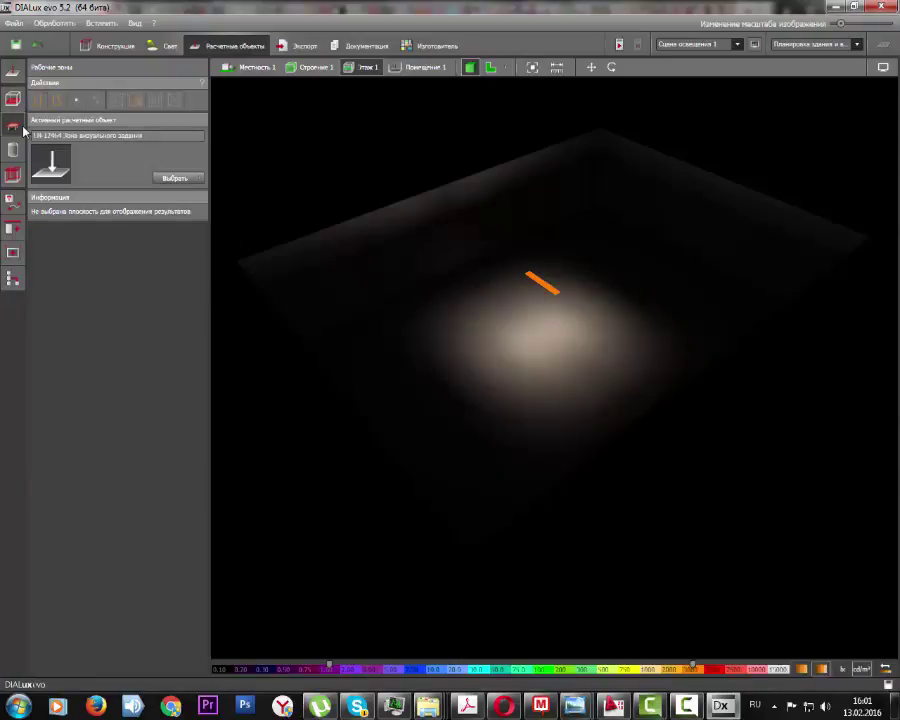
# Choose the ASR A3.4 workplace zone as the active object of Рабочие зоны and open the Сферы деятельности tool
pyautogui.click(172, 179)
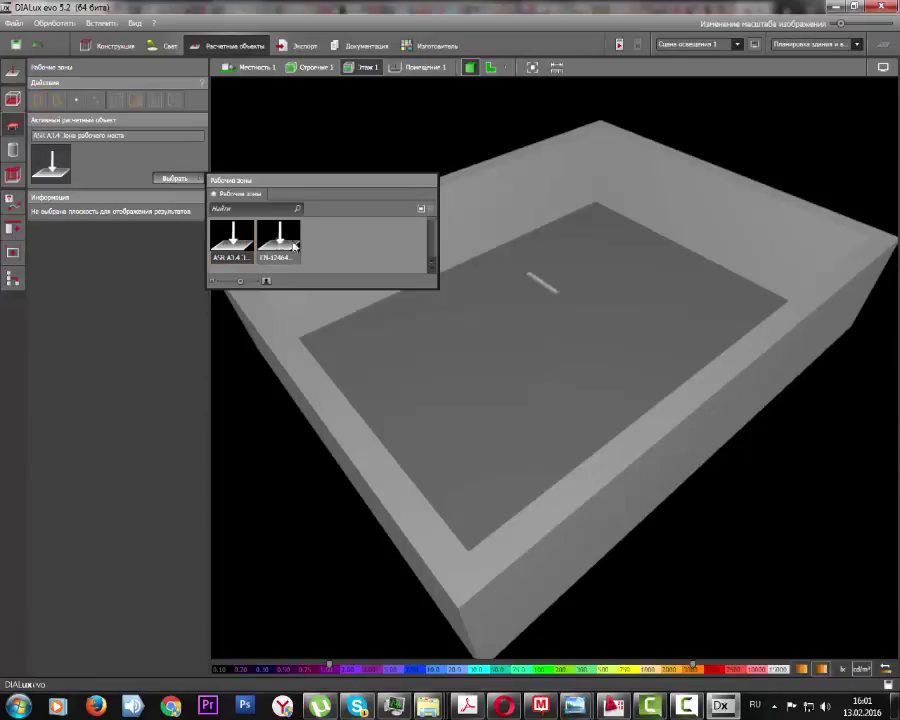
pyautogui.click(228, 248)
pyautogui.click(14, 150)
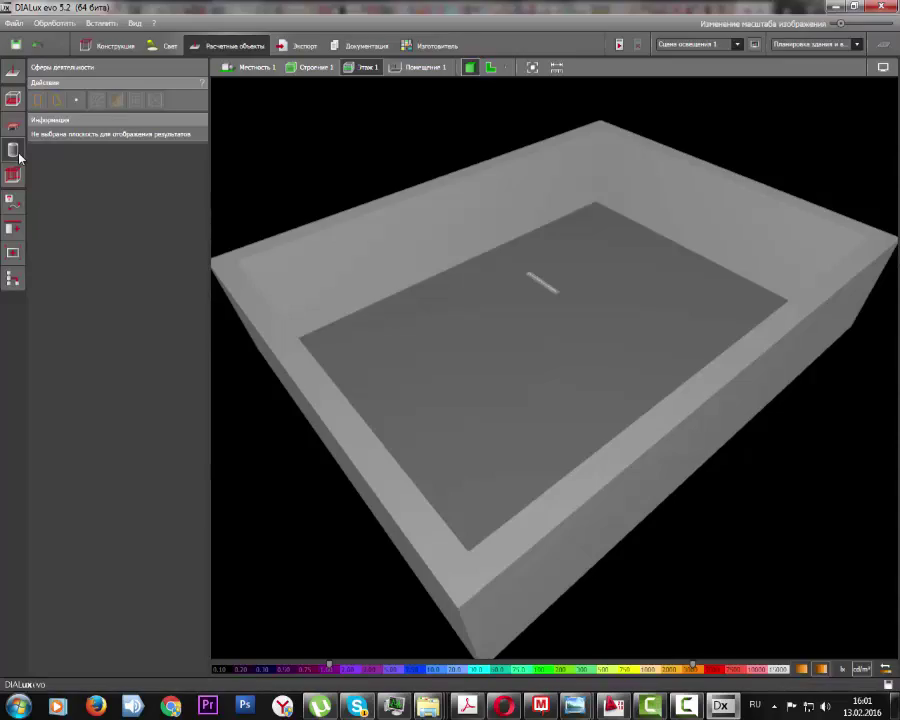
# Switch to the browser and highlight the cylindrical illuminance heading in Table К.1 of the lighting standard
pyautogui.click(504, 706)
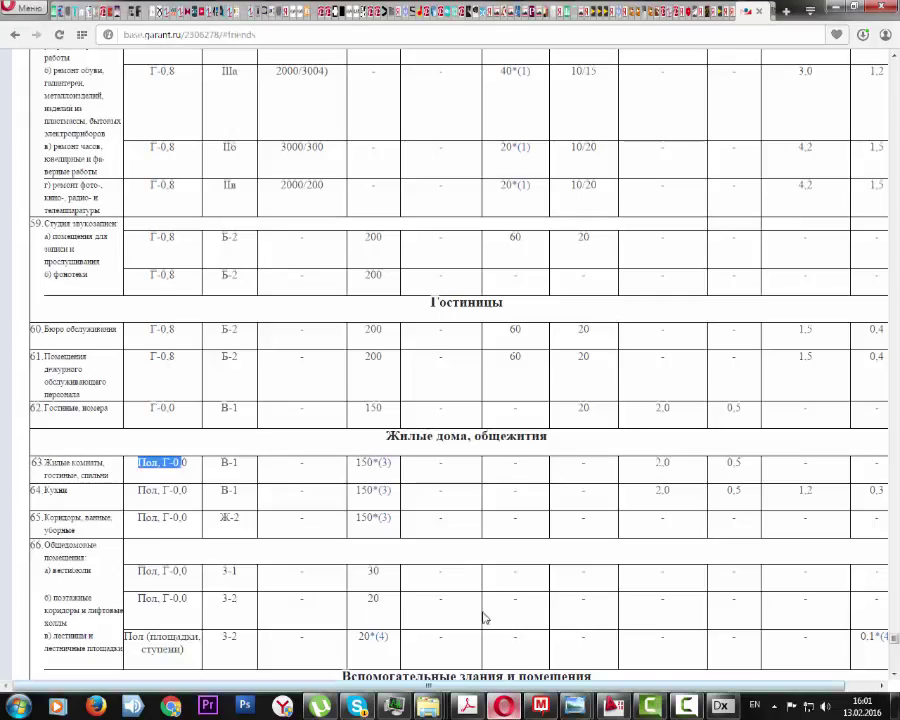
pyautogui.scroll(15, 463, 550)
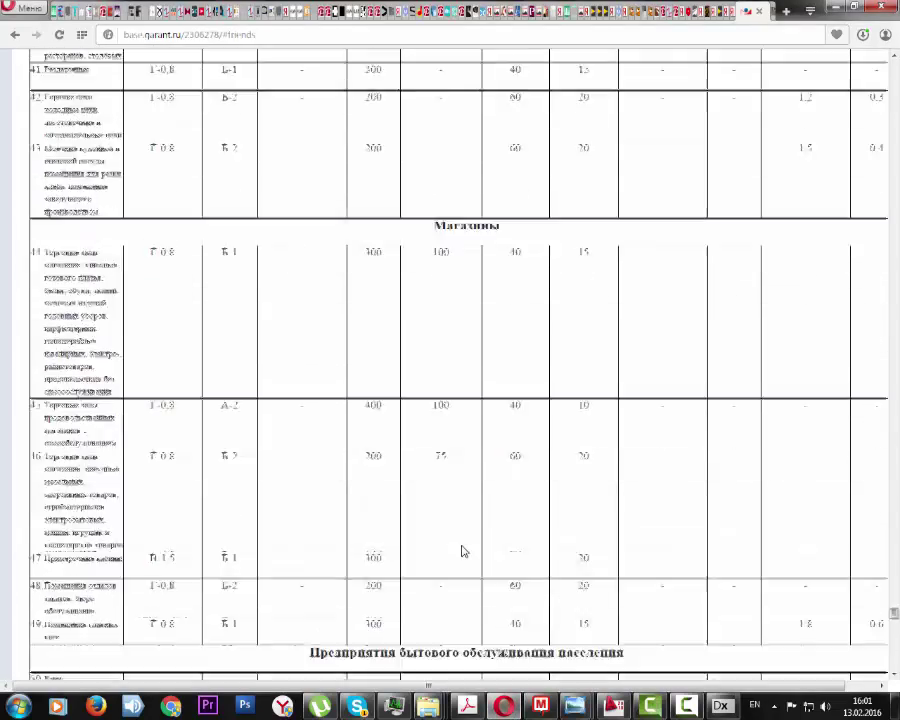
pyautogui.scroll(20, 463, 550)
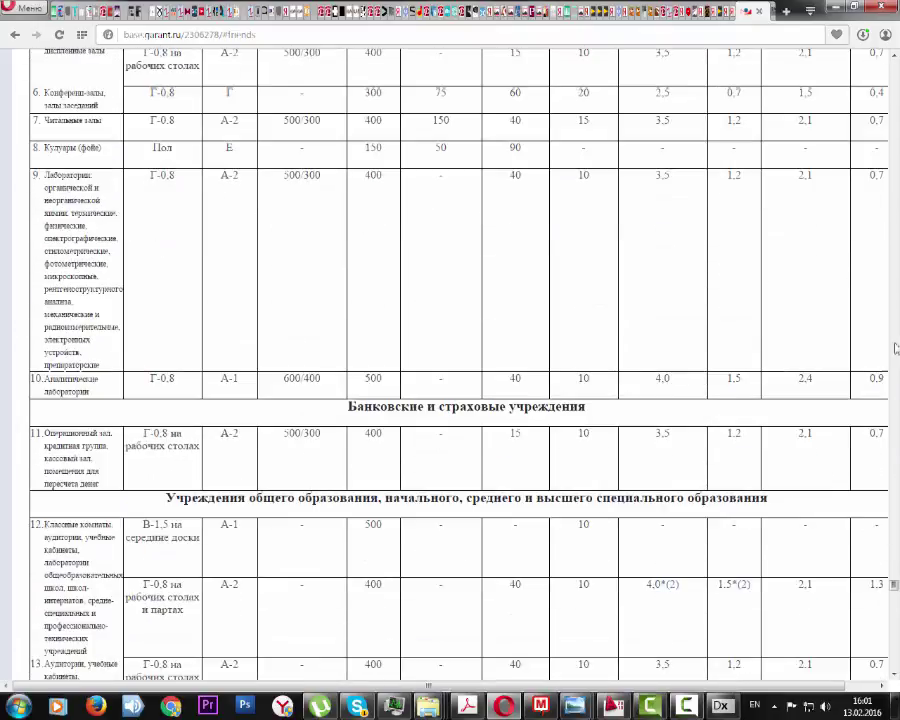
pyautogui.scroll(8, 897, 580)
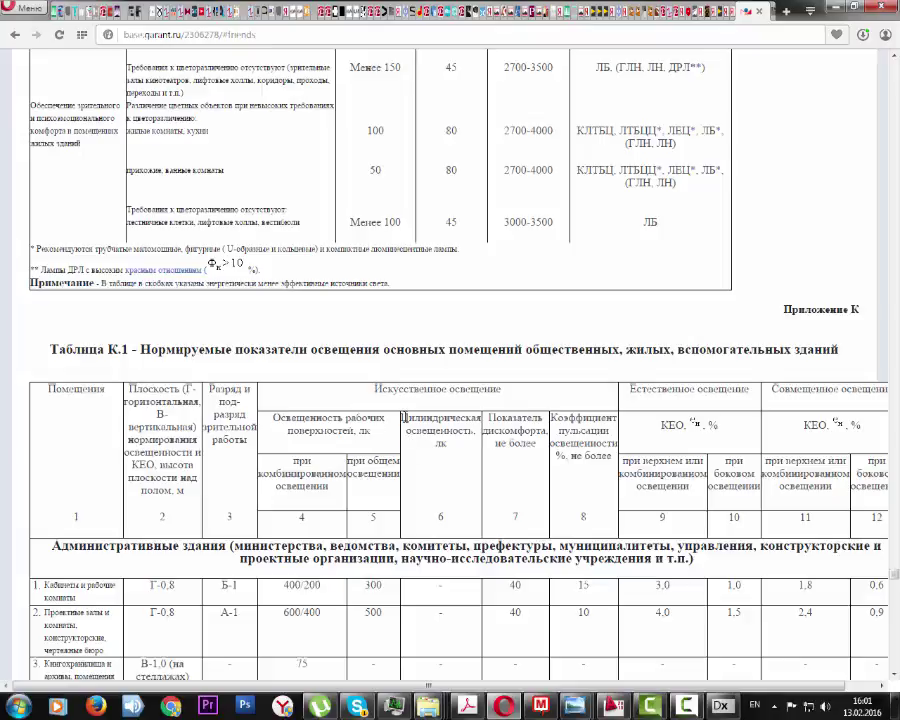
pyautogui.moveTo(403, 418); pyautogui.dragTo(474, 444)
pyautogui.scroll(-1, 473, 447)
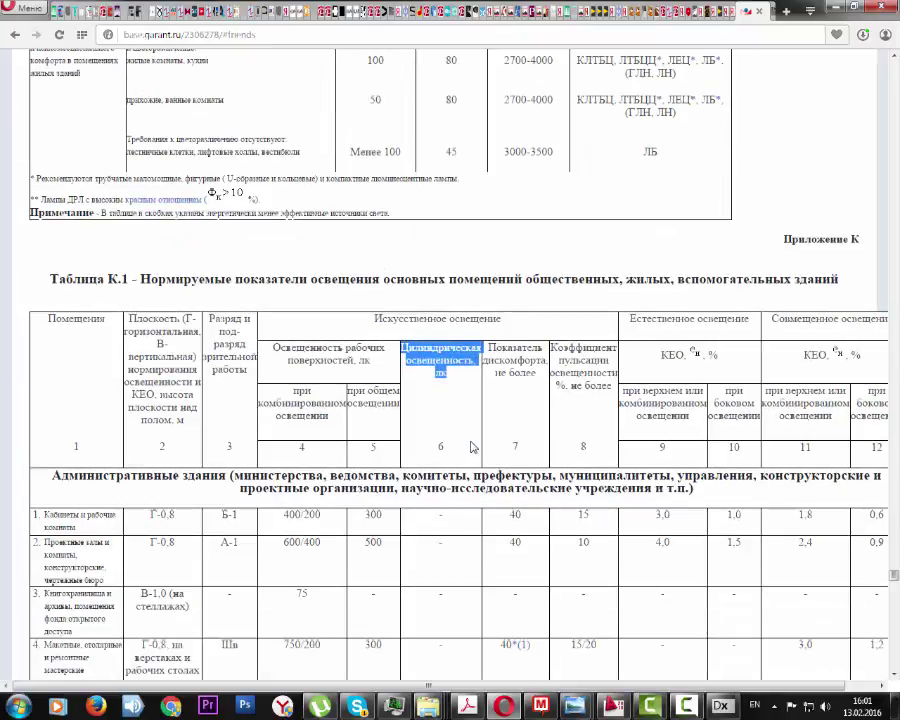
# Read the cylindrical illuminance column of Table К.1 from administrative buildings to residential buildings, highlighting the conference hall value
pyautogui.scroll(-2, 473, 447)
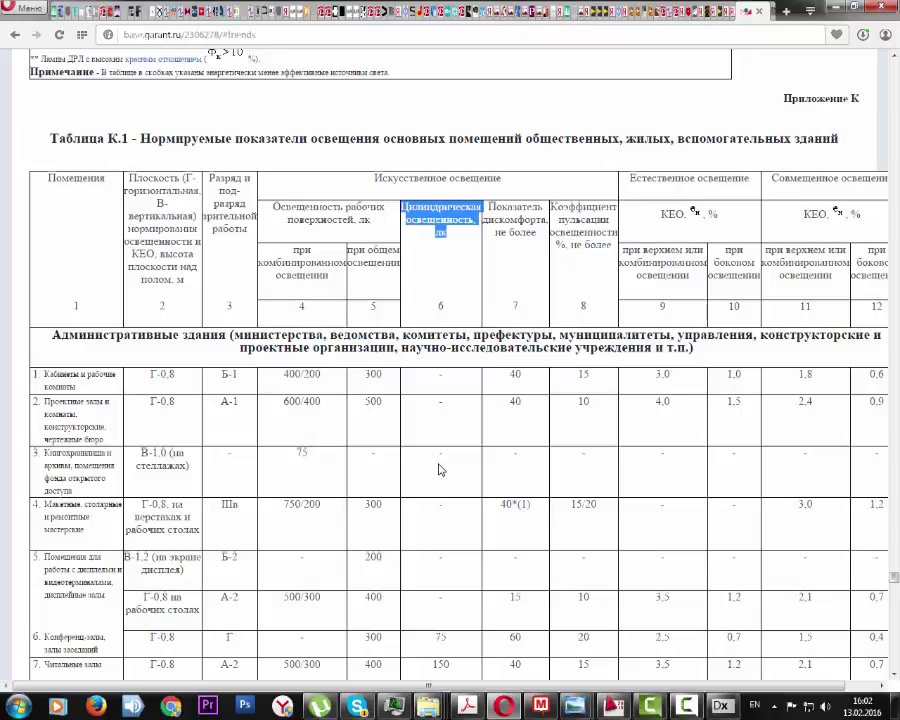
pyautogui.scroll(-2, 440, 469)
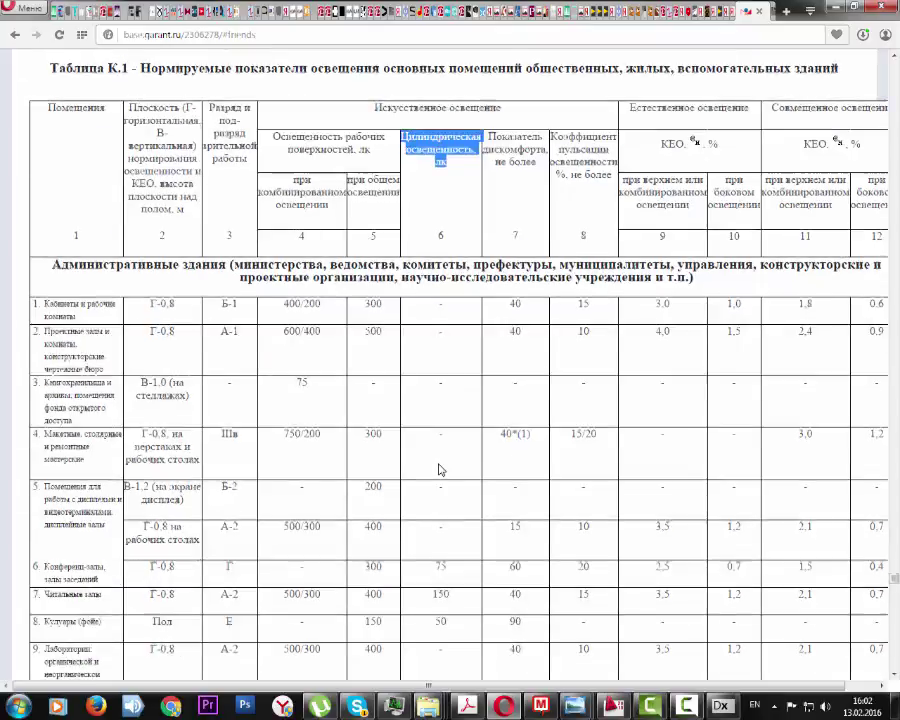
pyautogui.scroll(-1, 440, 469)
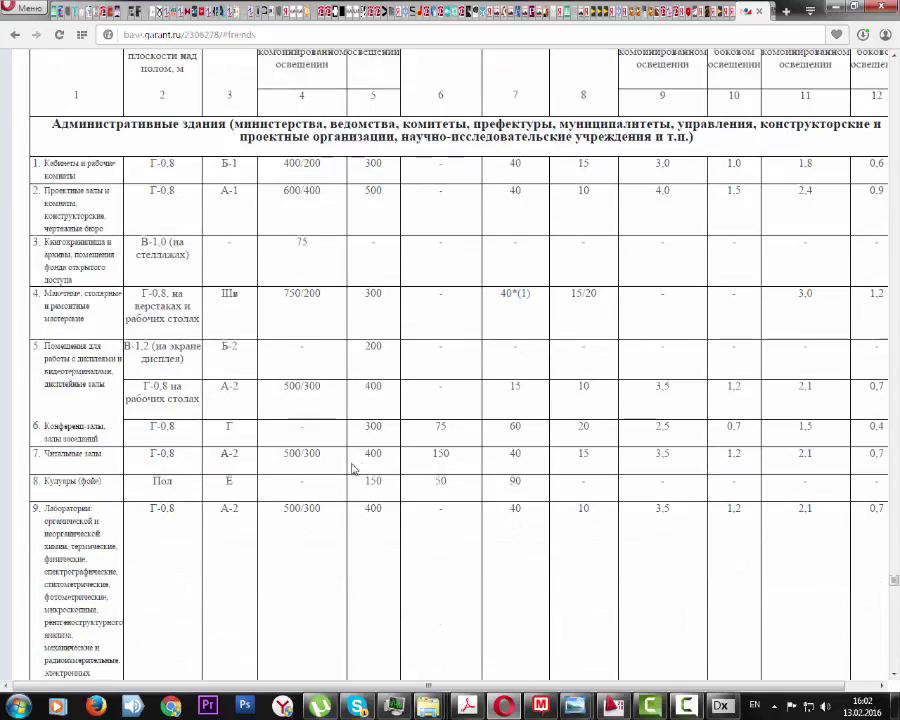
pyautogui.scroll(-13, 446, 440)
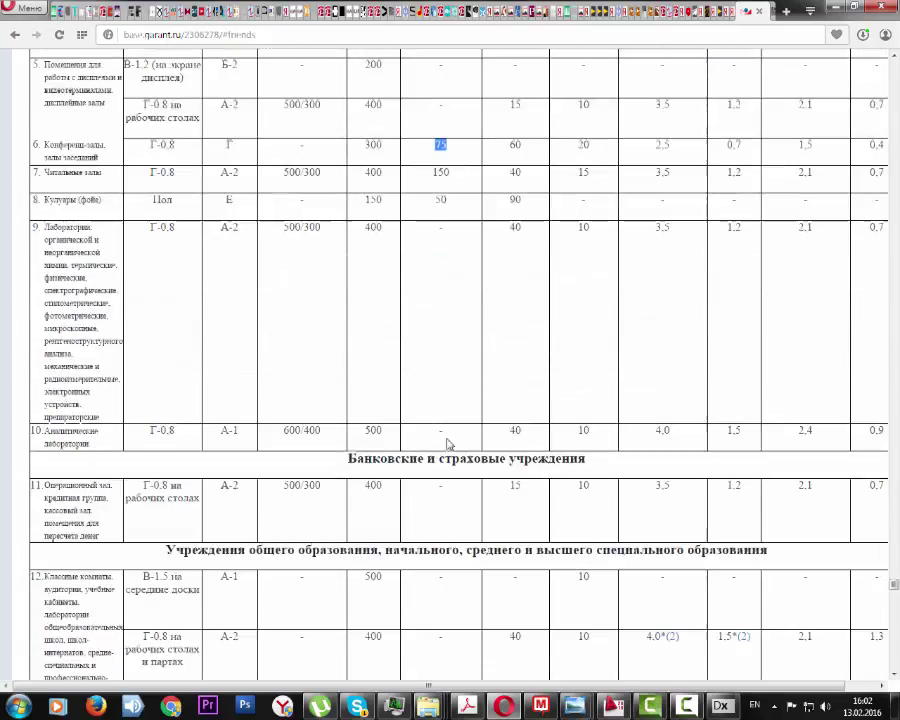
pyautogui.scroll(-15, 444, 450)
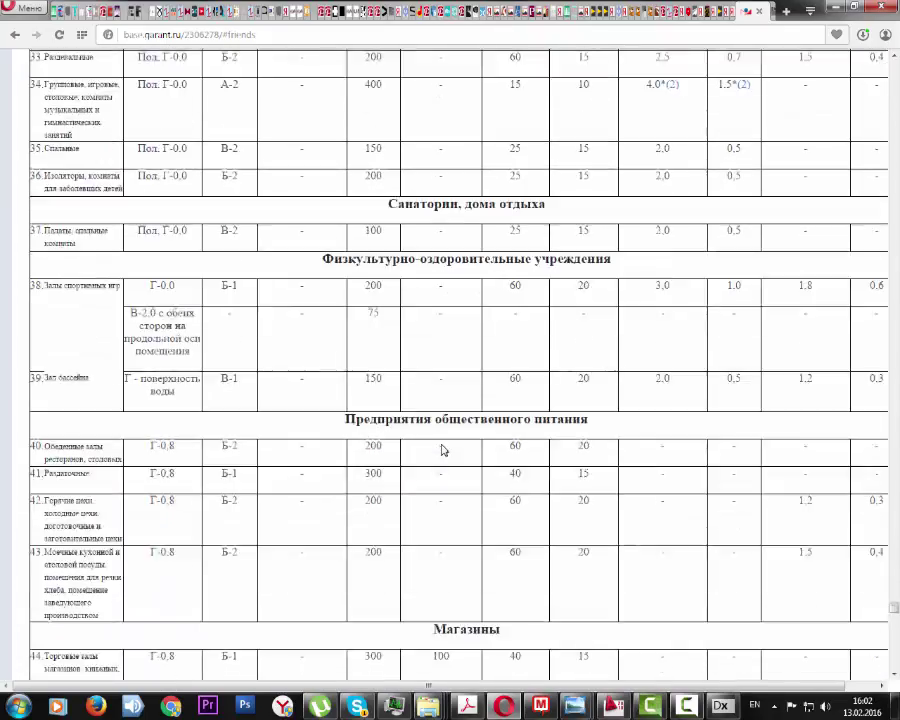
pyautogui.scroll(-10, 441, 443)
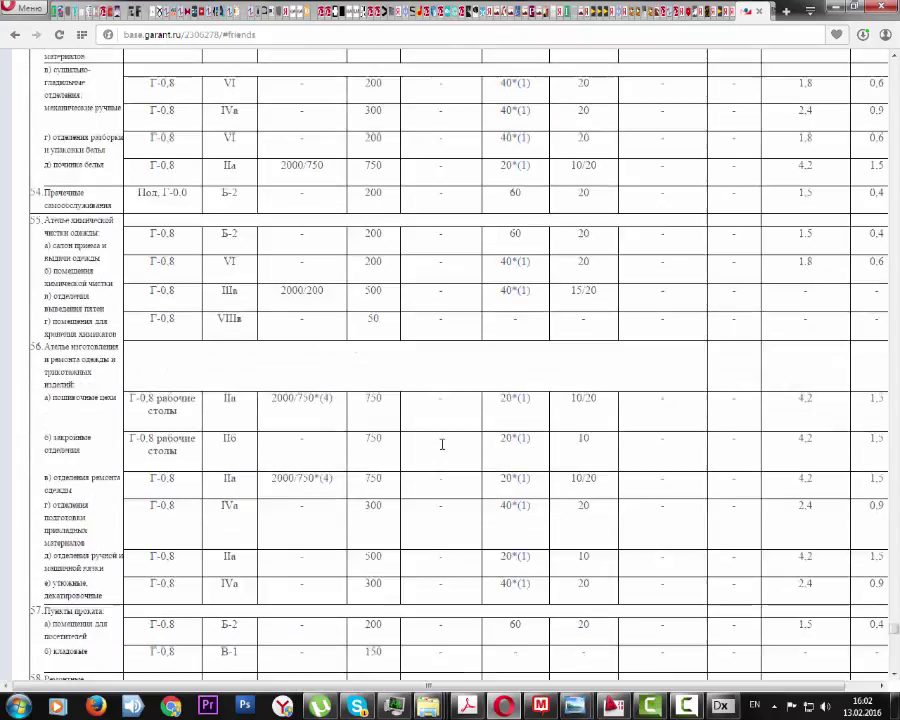
pyautogui.scroll(-3, 443, 451)
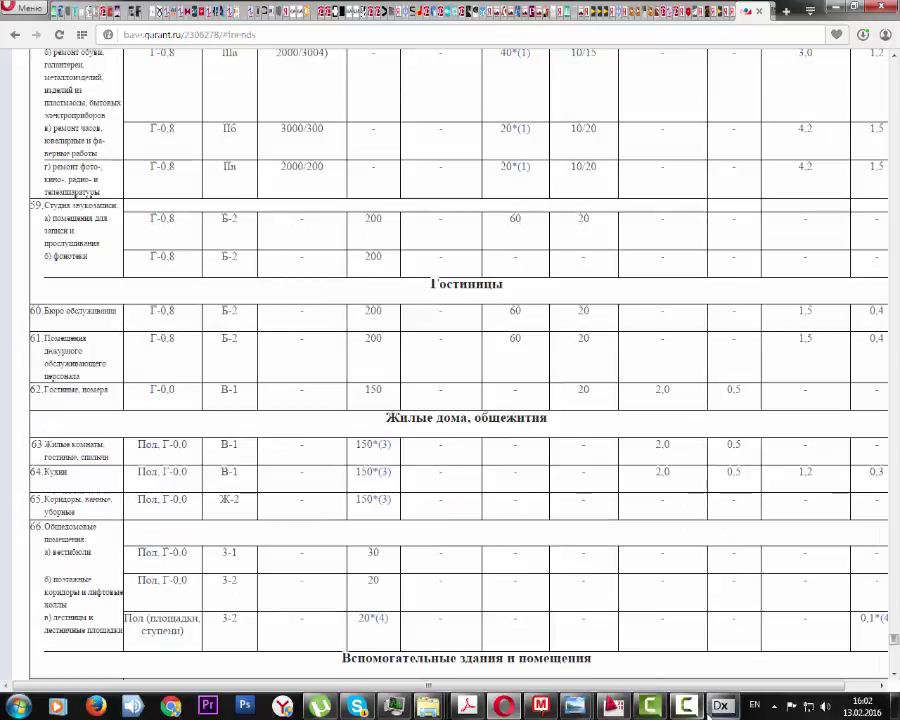
# Switch back to DIALux evo, check the Главные поверхности помещения tool and open the Экспорт section
pyautogui.hotkey('alt', 'Tab')
pyautogui.click(13, 175)
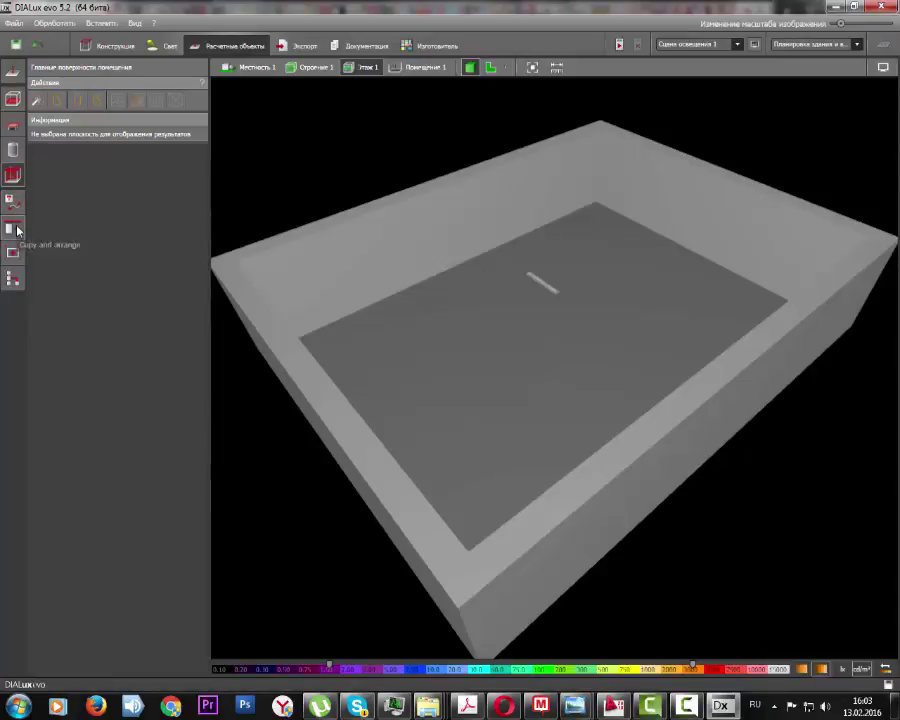
pyautogui.click(292, 46)
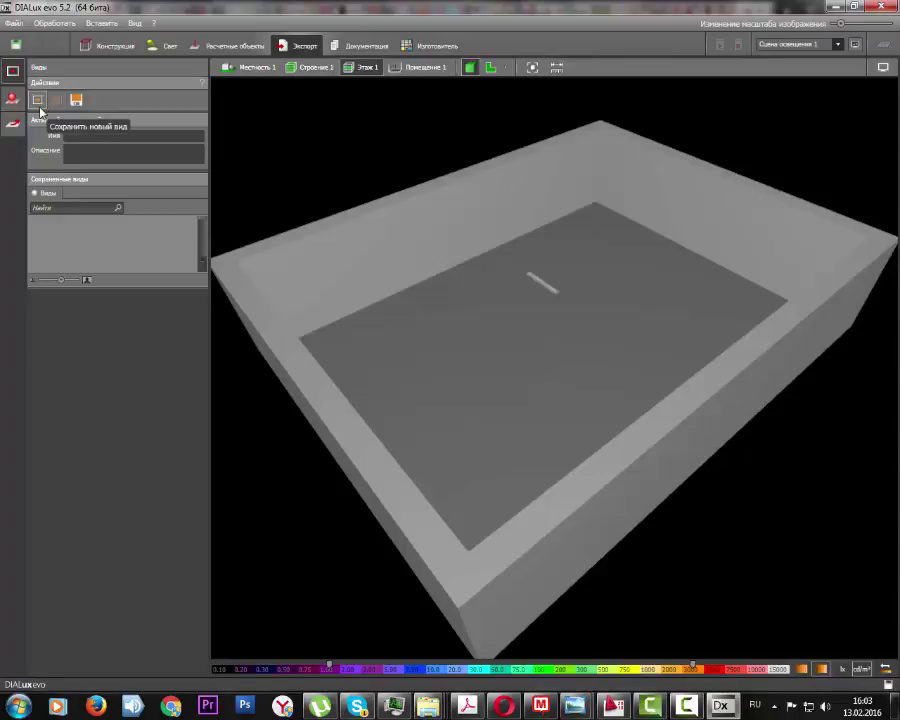
# Save three views of Этаж 1: two from opposite oblique angles and one looking straight at a wall inside the room
pyautogui.scroll(5, 310, 200)
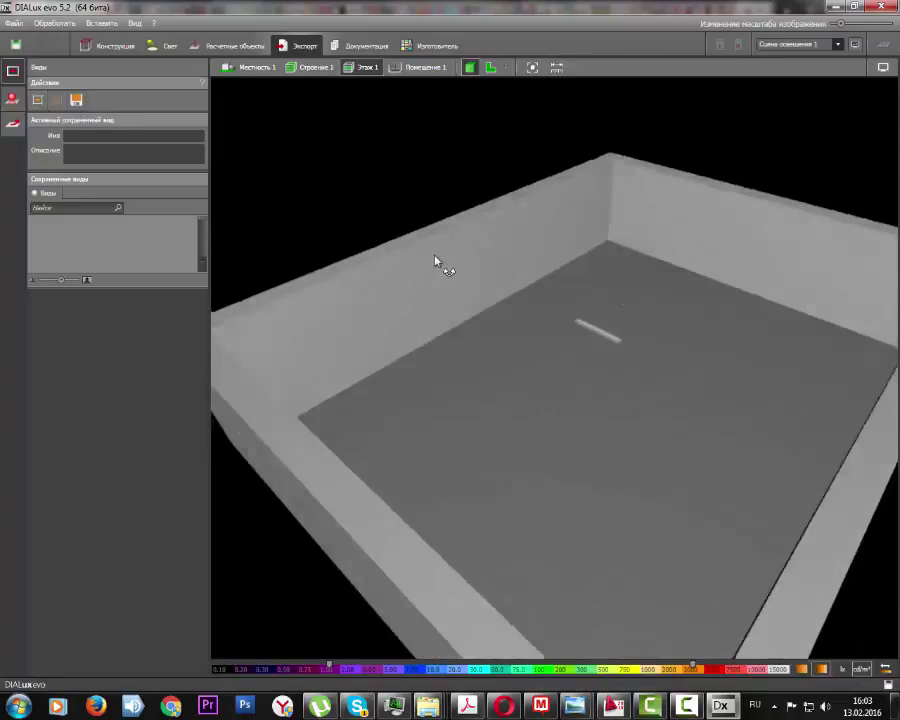
pyautogui.scroll(-4, 465, 255)
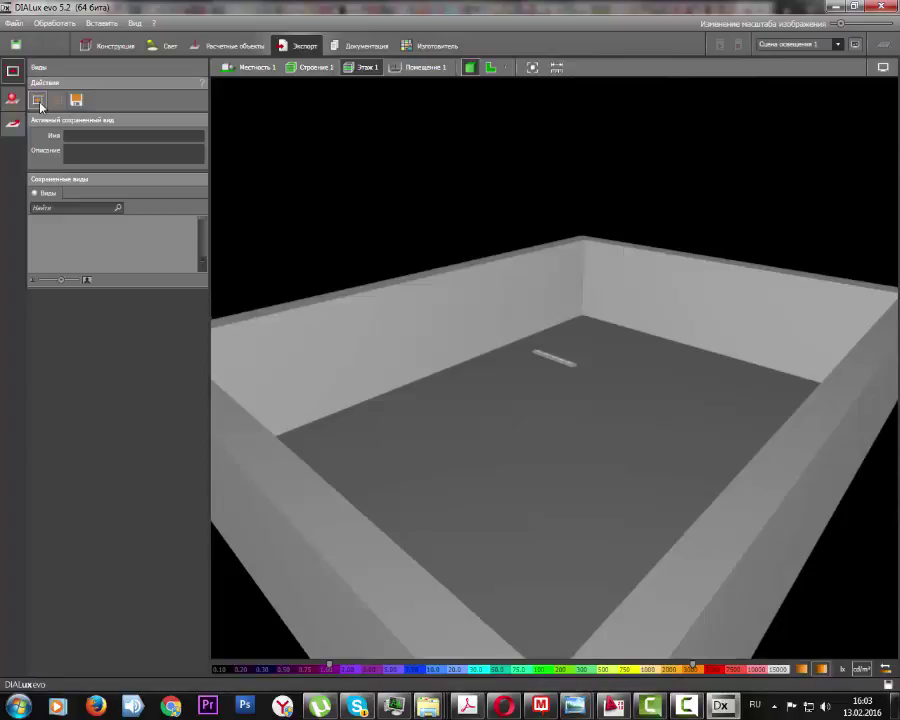
pyautogui.click(40, 102)
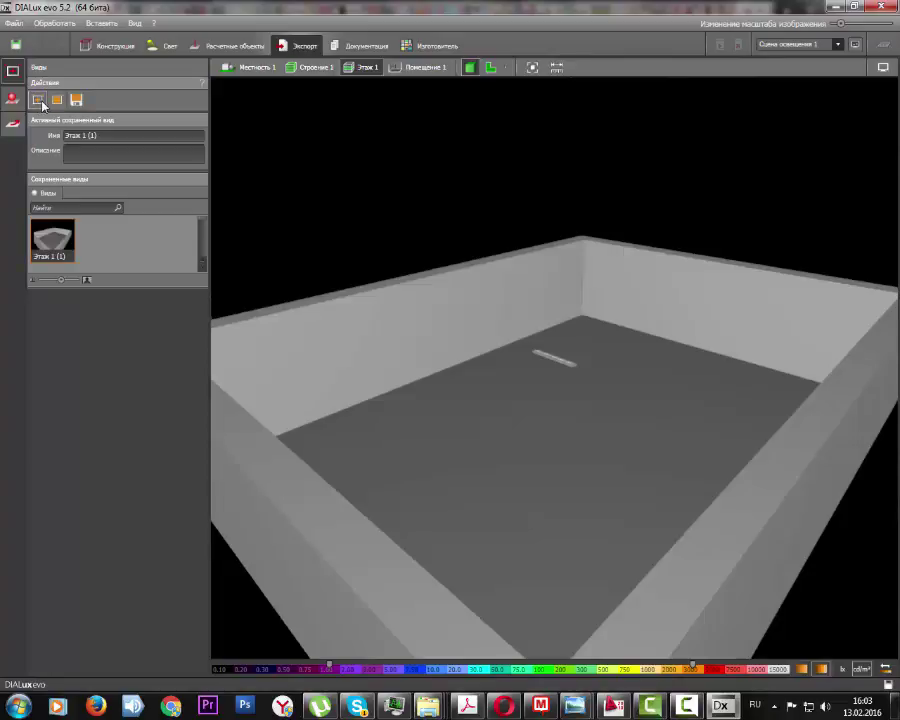
pyautogui.moveTo(384, 307); pyautogui.dragTo(526, 316)
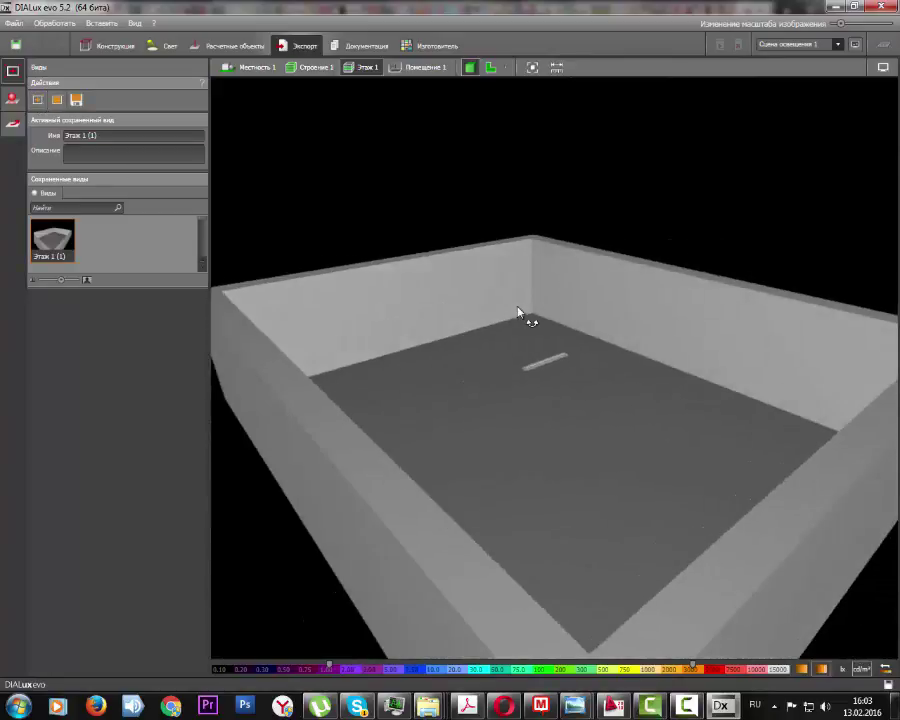
pyautogui.click(40, 100)
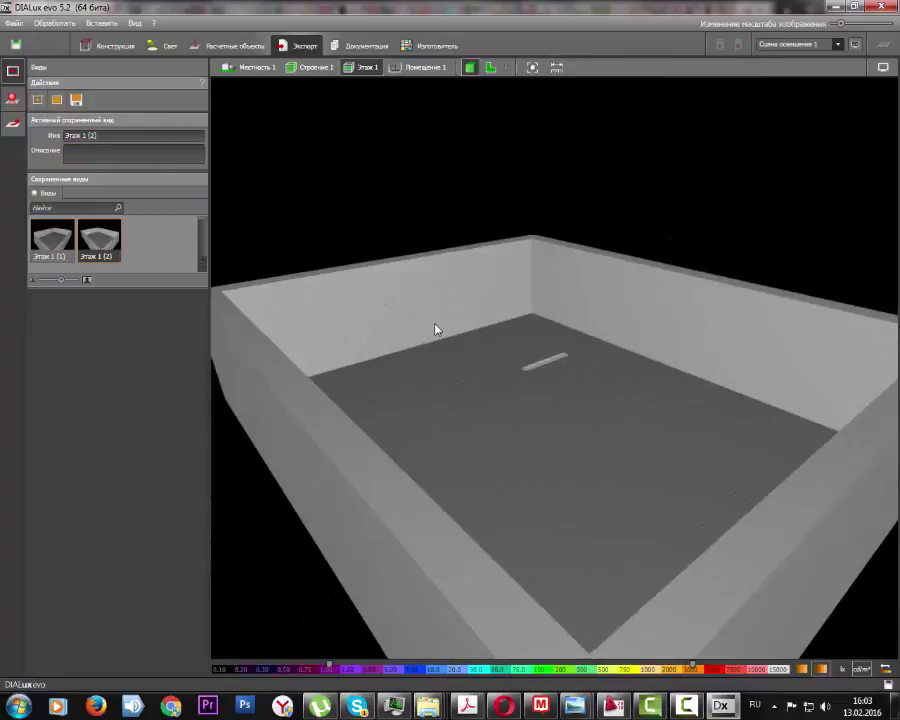
pyautogui.moveTo(436, 327); pyautogui.dragTo(470, 313)
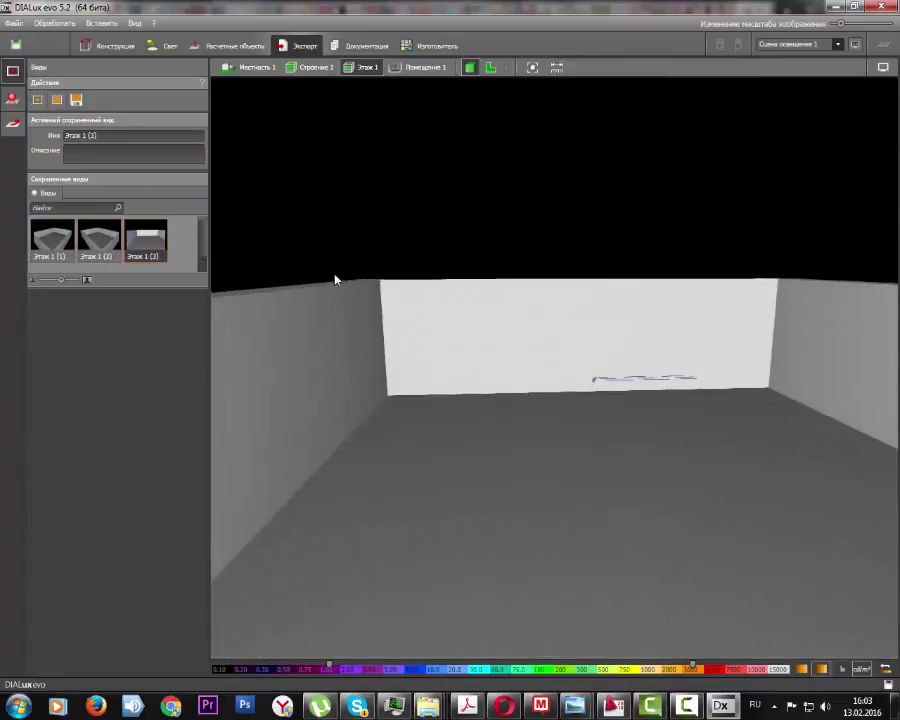
# Recall the three saved views of Этаж 1 one after another, ending on the interior view
pyautogui.click(48, 245)
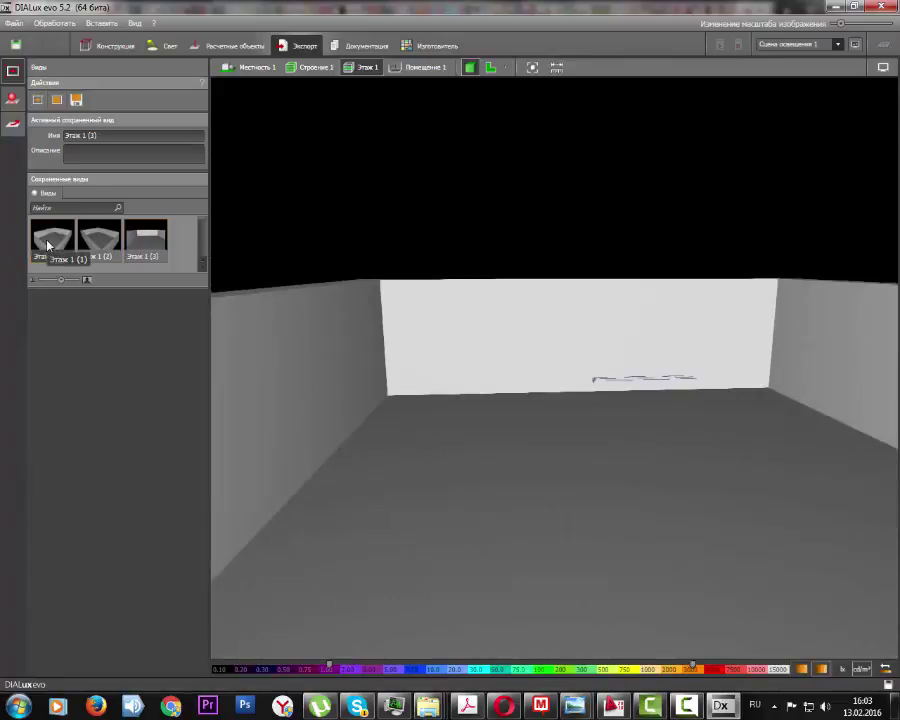
pyautogui.click(100, 245)
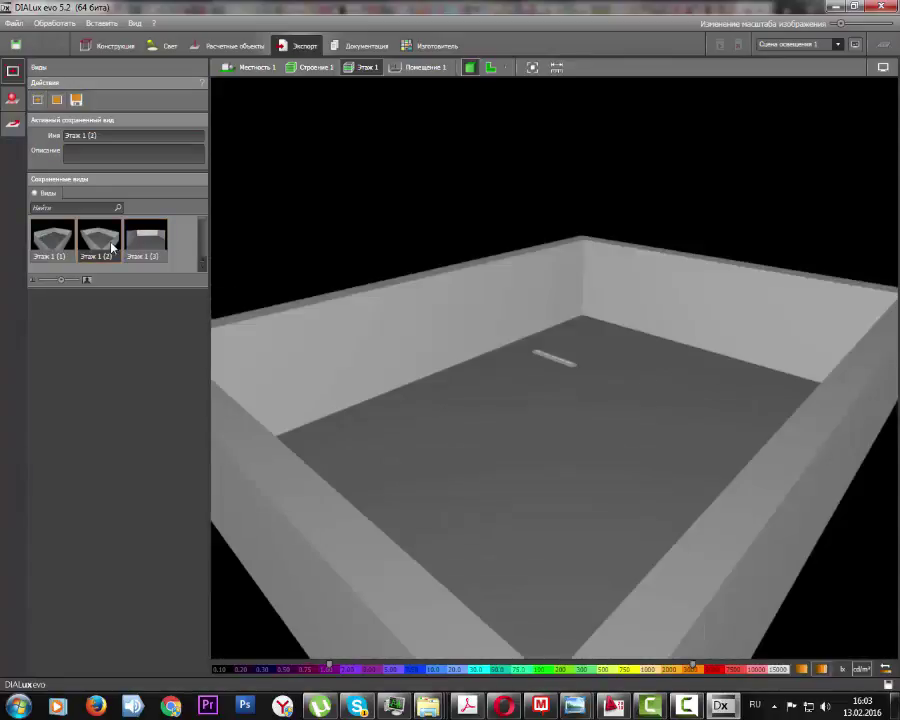
pyautogui.click(153, 248)
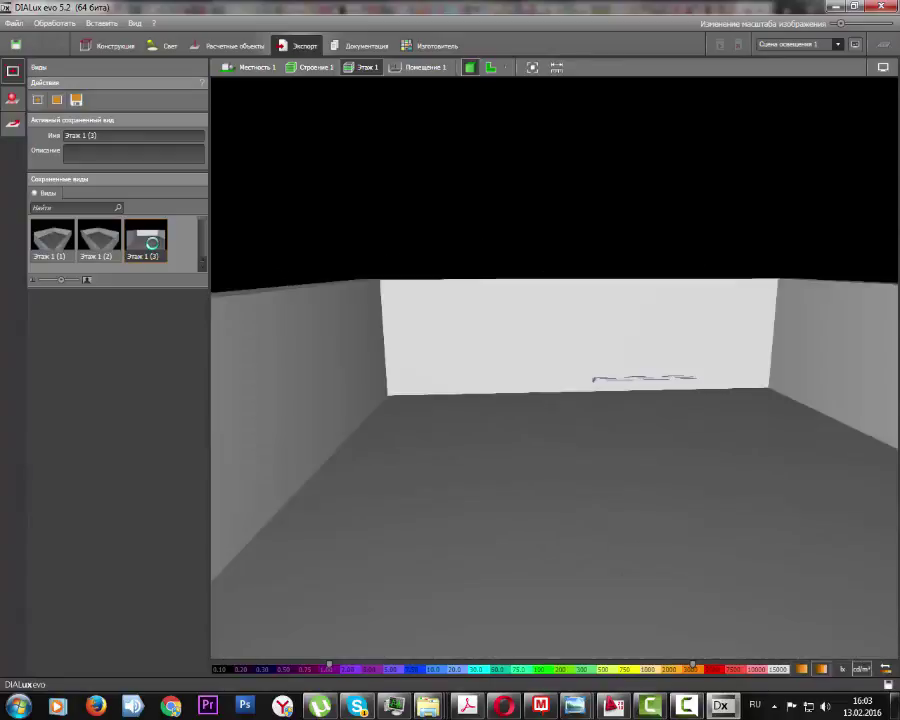
# Increase the Raytracer image resolution and open the Чертежи export settings
pyautogui.click(14, 102)
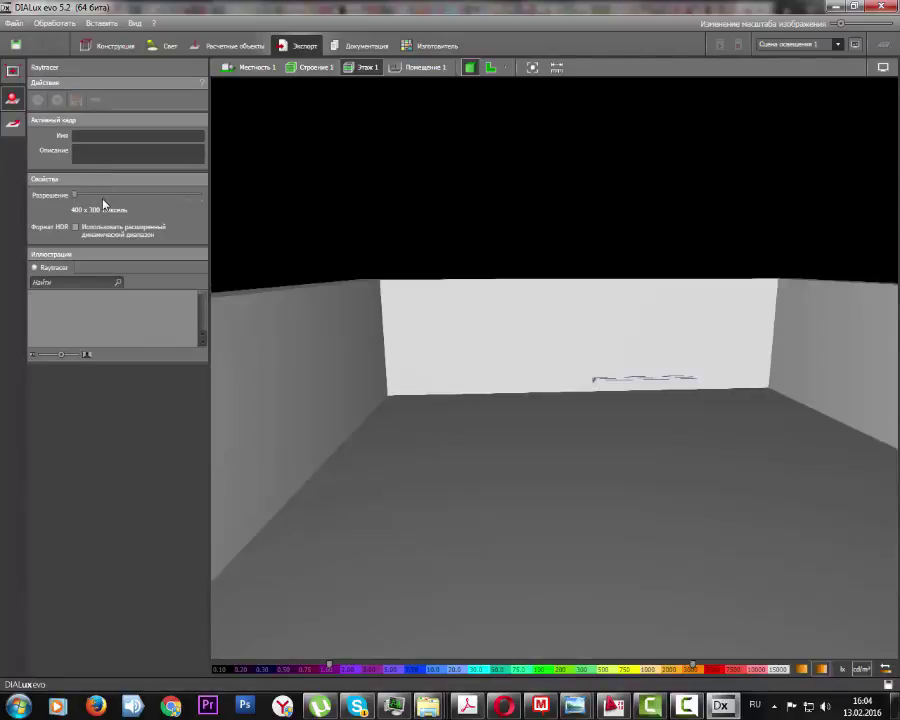
pyautogui.moveTo(74, 195); pyautogui.dragTo(146, 196)
pyautogui.click(13, 127)
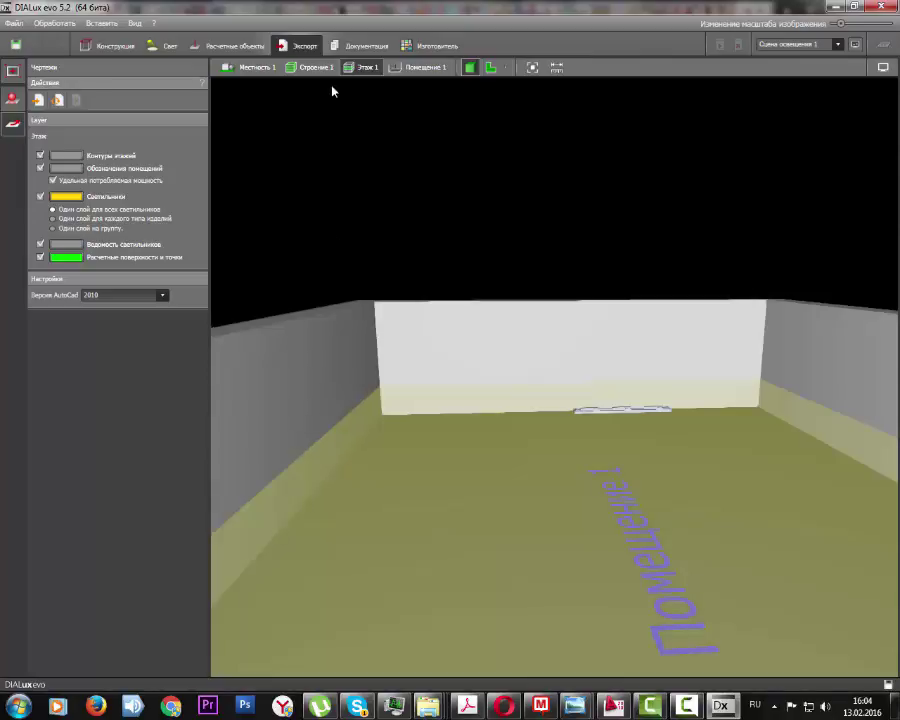
# Look at the Документация and Изготовитель sections and return to the Конструкция section
pyautogui.click(340, 50)
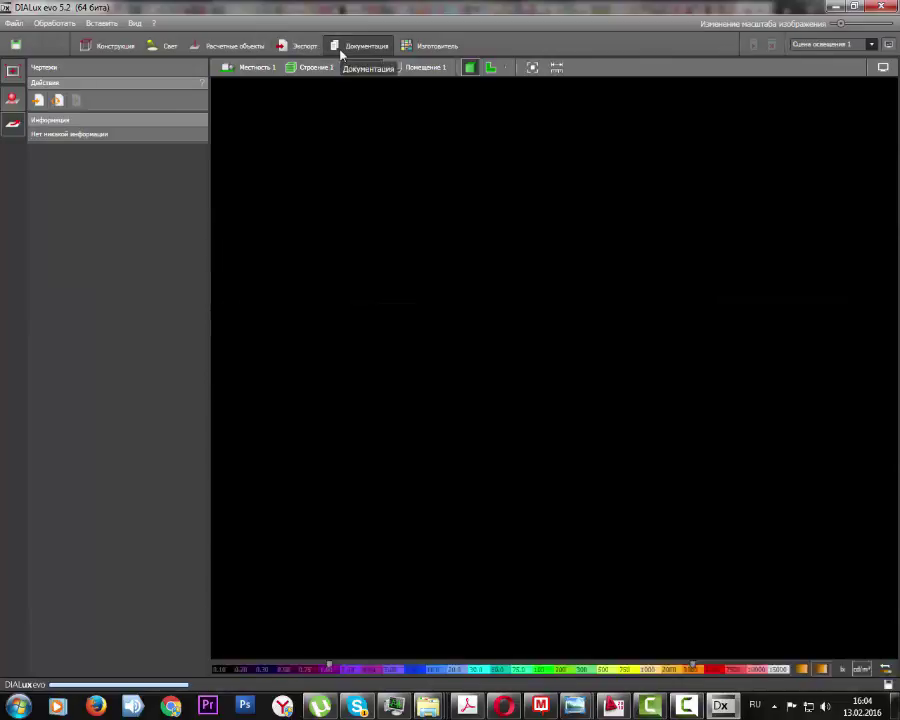
pyautogui.click(406, 49)
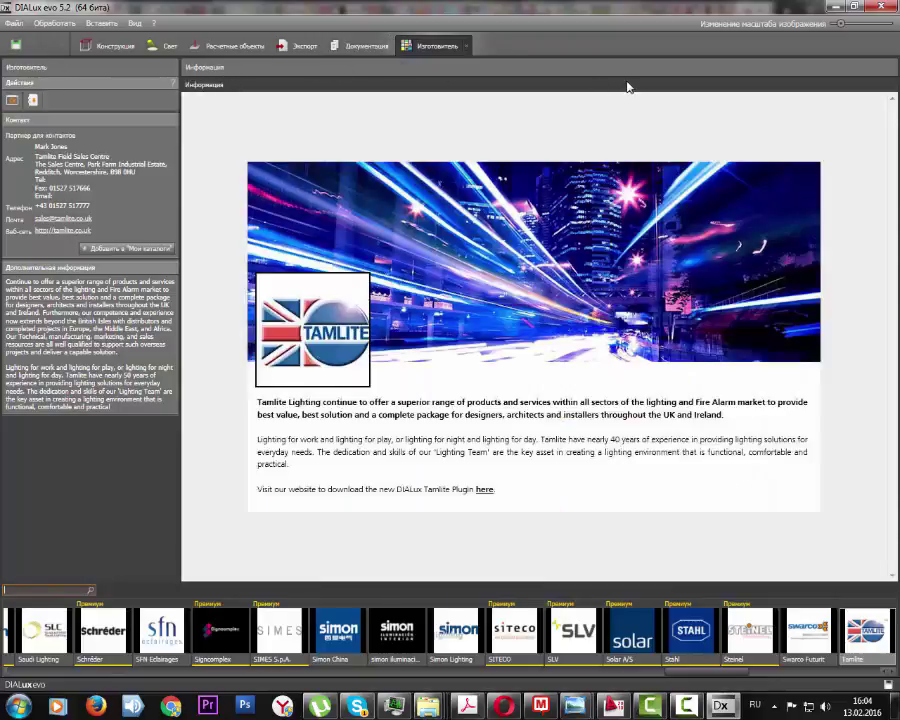
pyautogui.click(116, 50)
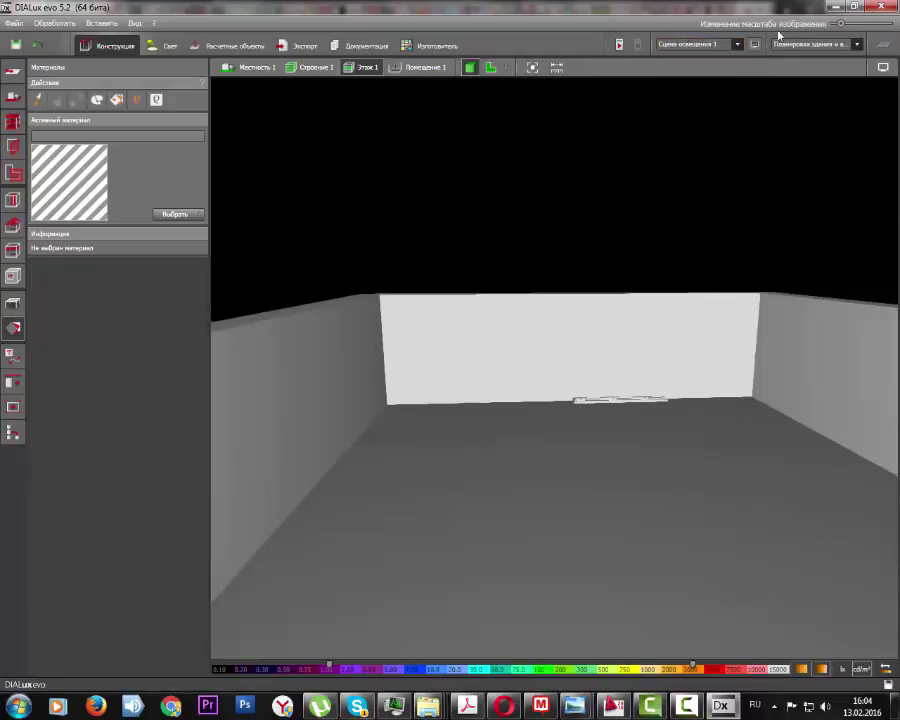
# Try the largest and smallest interface scale and return it to about the original size
pyautogui.moveTo(828, 35)
pyautogui.moveTo(841, 23); pyautogui.dragTo(895, 33)
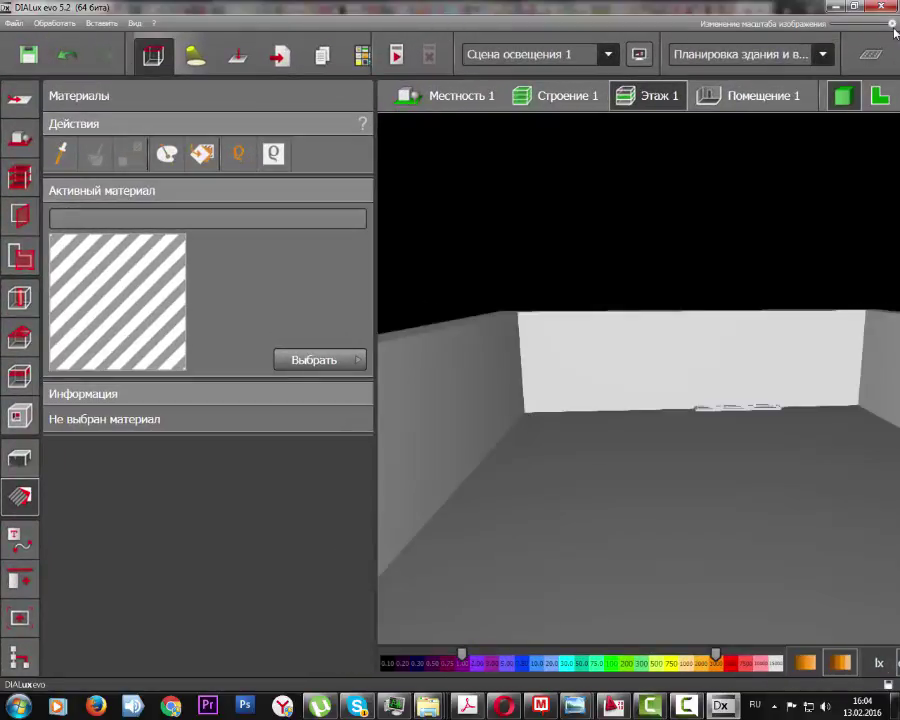
pyautogui.moveTo(895, 33); pyautogui.dragTo(831, 31)
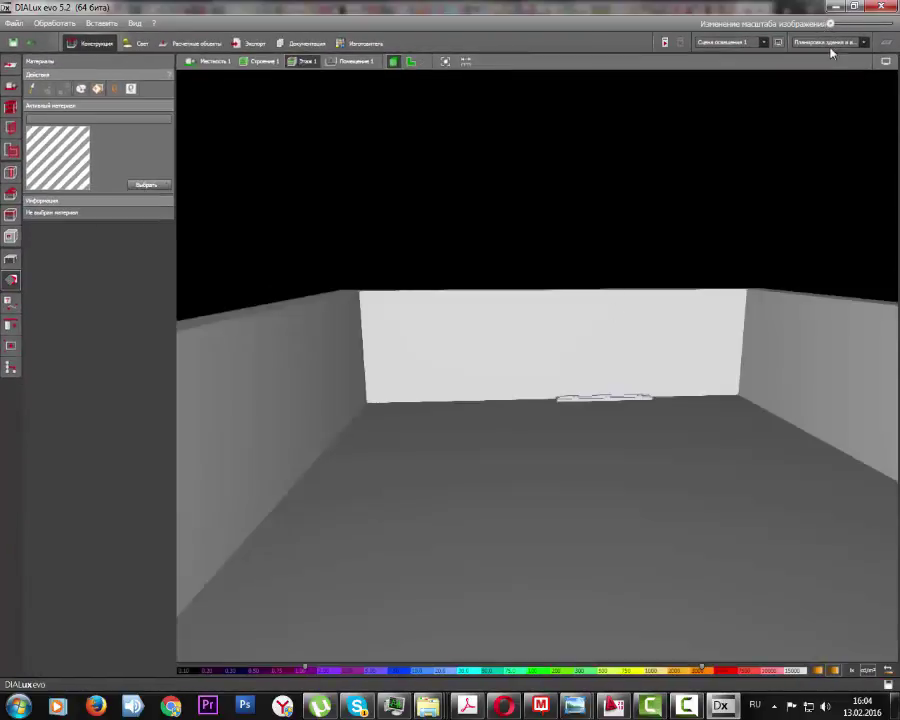
pyautogui.moveTo(830, 23)
pyautogui.mouseDown()
pyautogui.moveTo(858, 30)
pyautogui.moveTo(840, 24)
pyautogui.mouseUp()
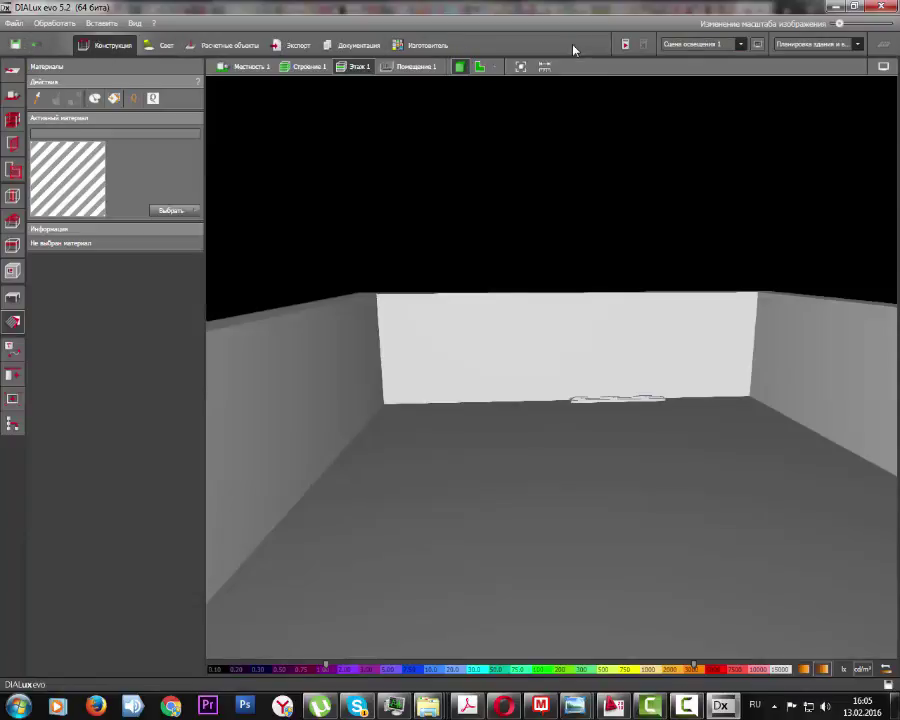
# Check the list of light scenes in the Конструкция section and again in the Свет section
pyautogui.click(711, 46)
pyautogui.click(711, 55)
pyautogui.click(155, 46)
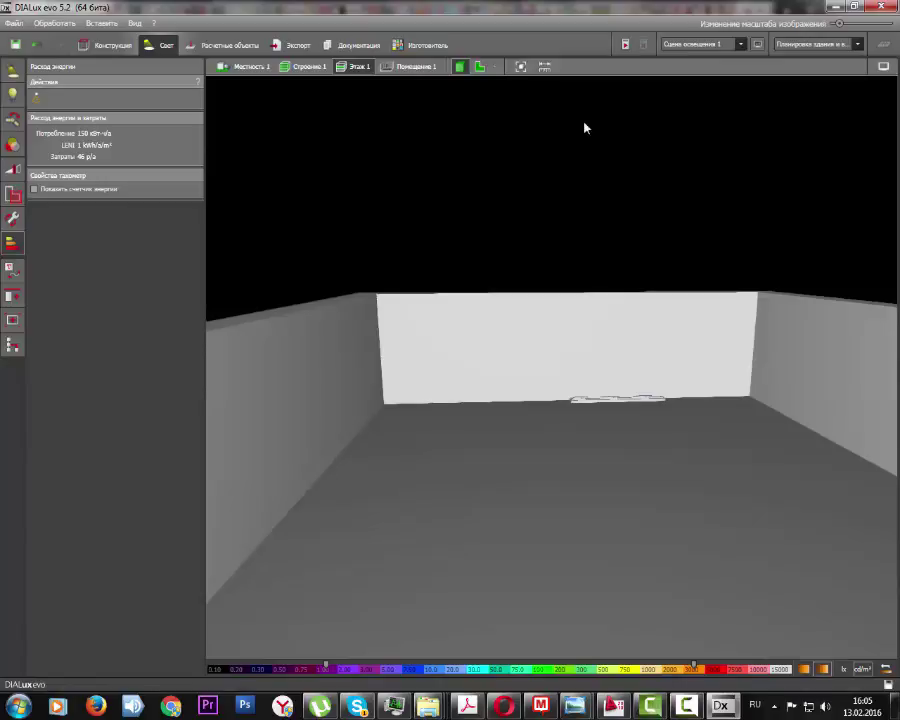
pyautogui.click(740, 44)
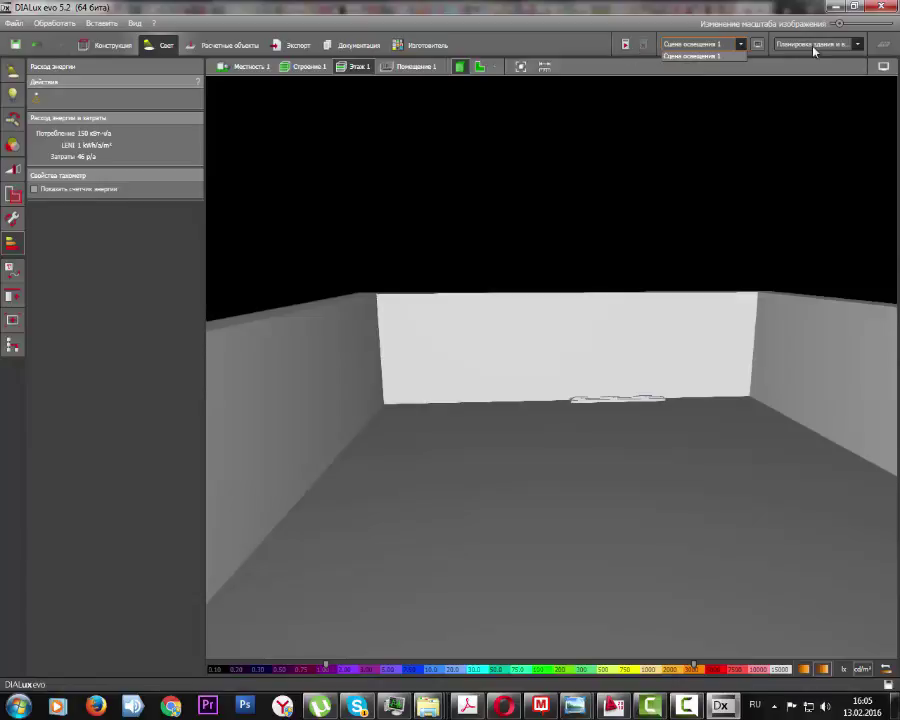
# Switch the planning mode to Простое планирование and look through its Свет and Конструкция sections
pyautogui.click(757, 48)
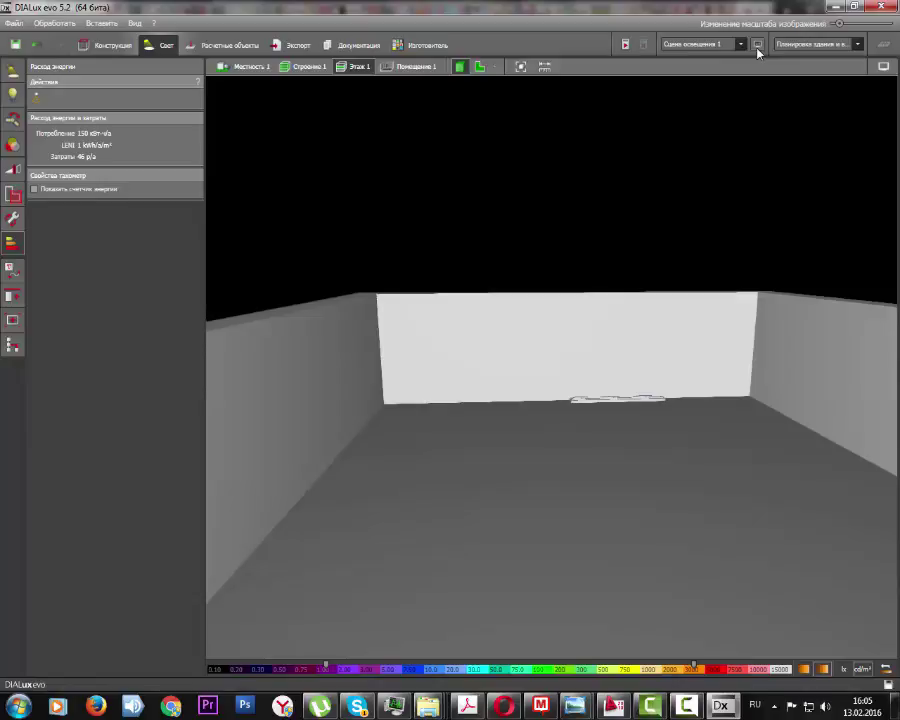
pyautogui.click(857, 45)
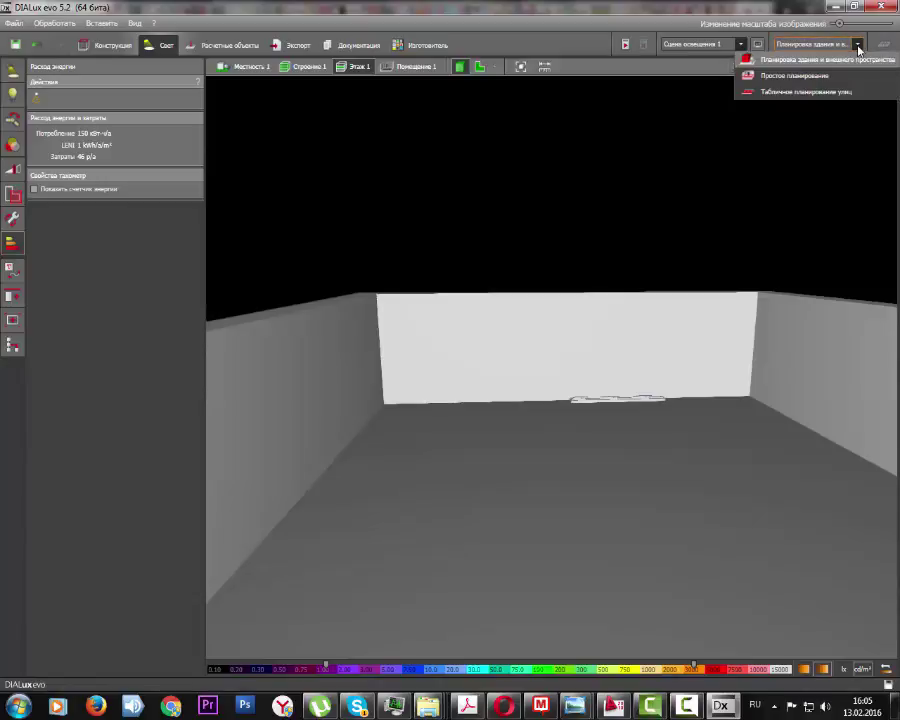
pyautogui.click(786, 82)
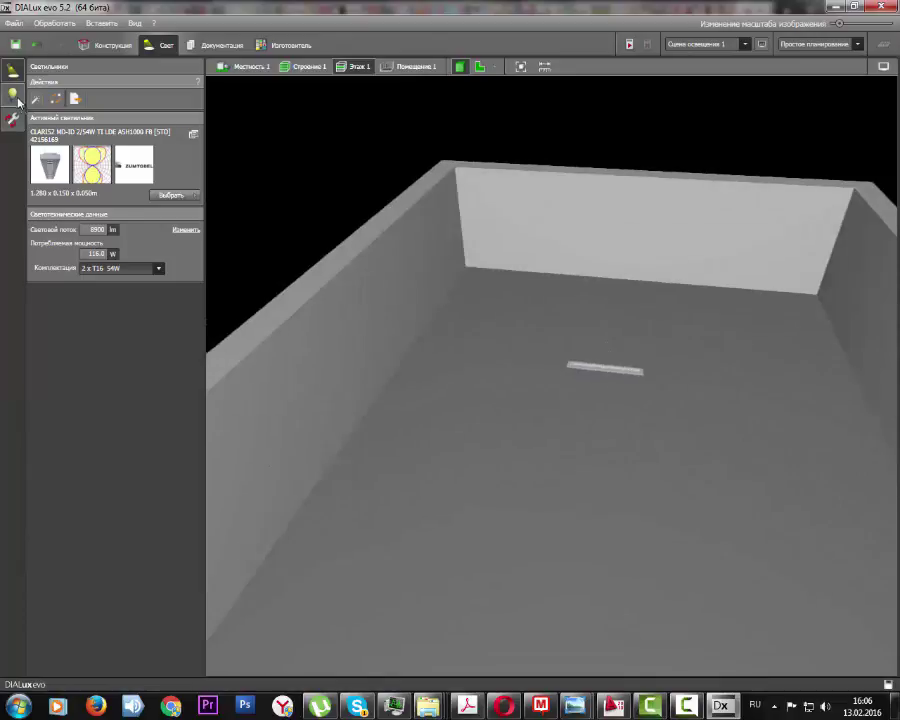
pyautogui.click(17, 98)
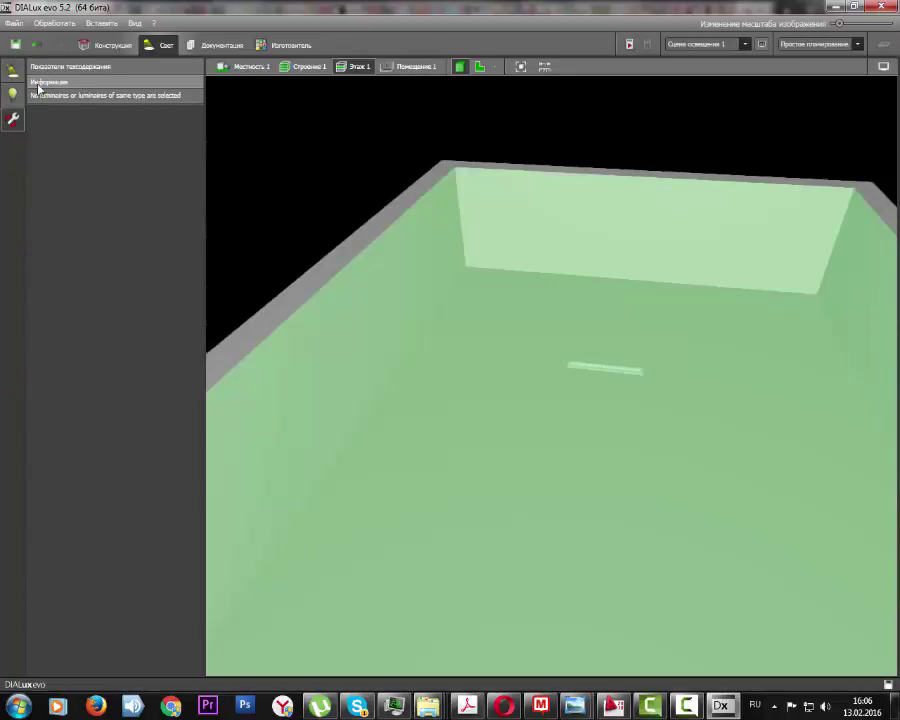
pyautogui.click(104, 50)
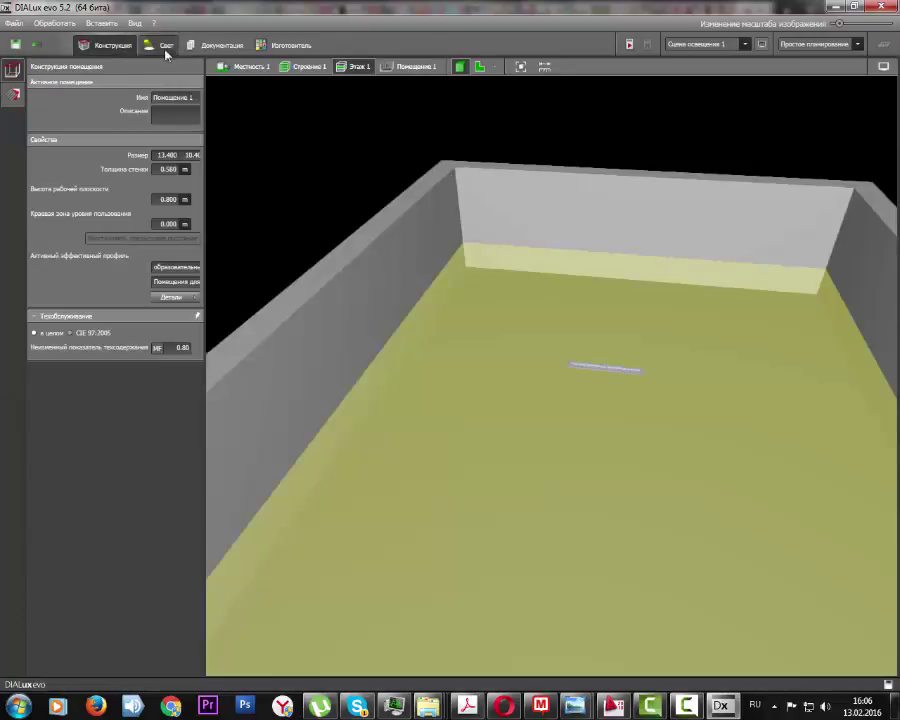
pyautogui.click(166, 50)
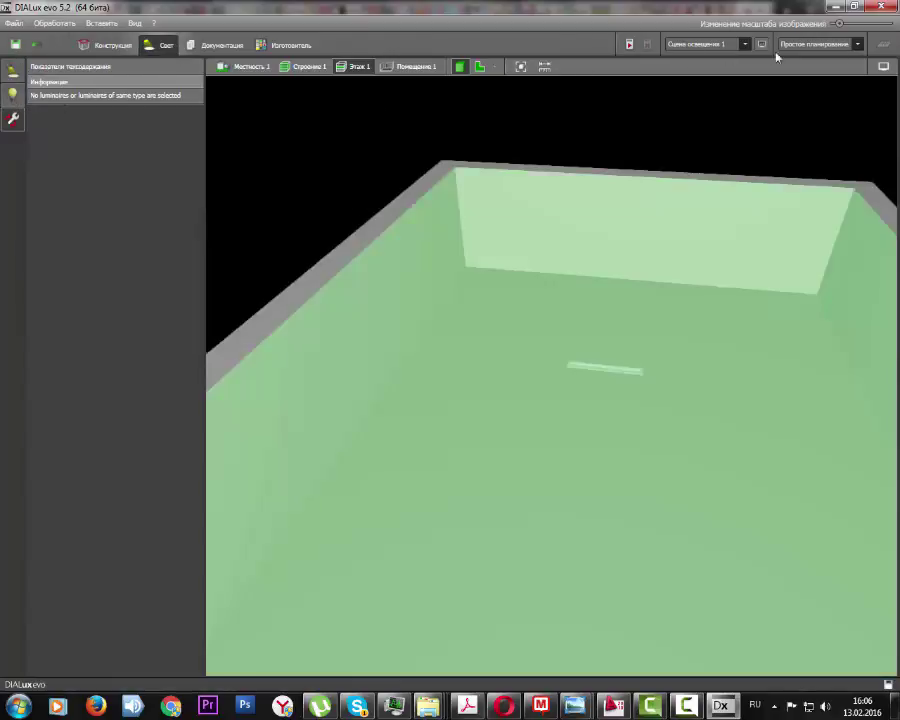
# Return to the Планировка здания и внешнего пространства mode for comparison and set the mode to Простое планирование again
pyautogui.click(805, 44)
pyautogui.click(800, 56)
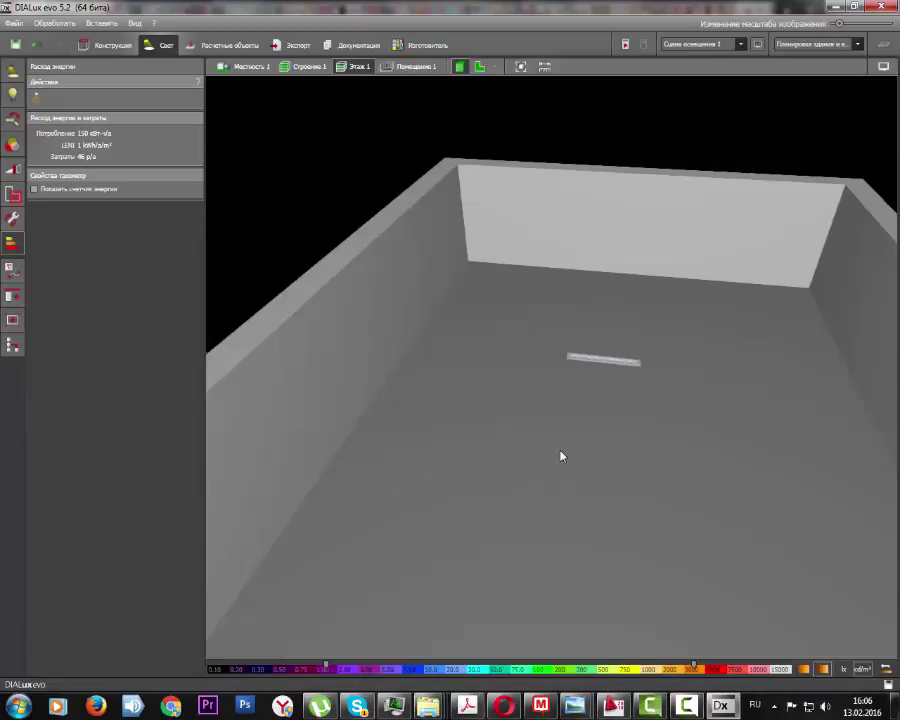
pyautogui.moveTo(558, 436); pyautogui.dragTo(497, 418, button='middle')
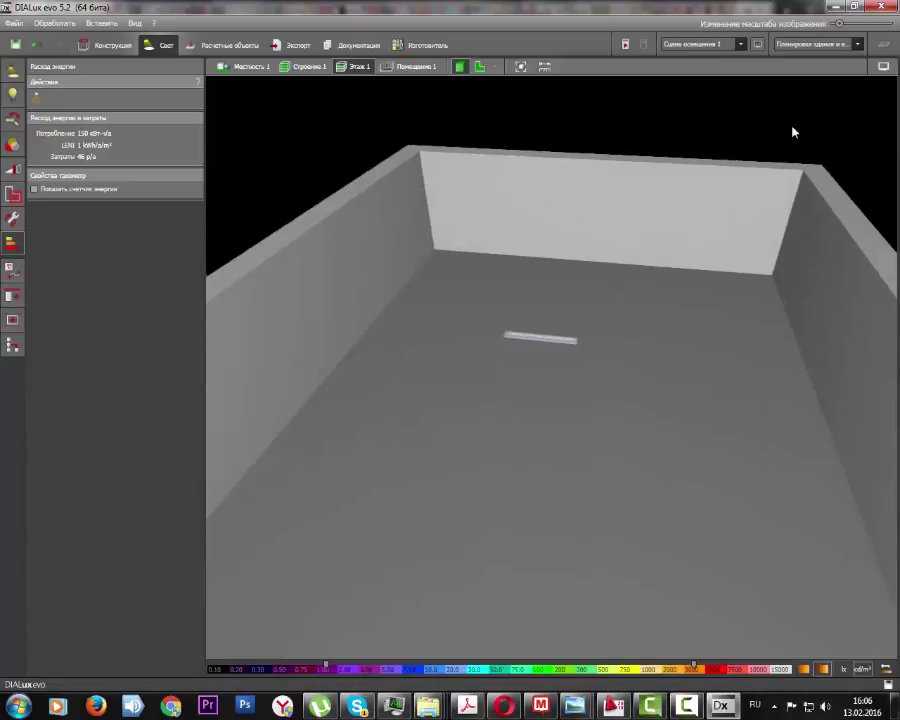
pyautogui.click(857, 44)
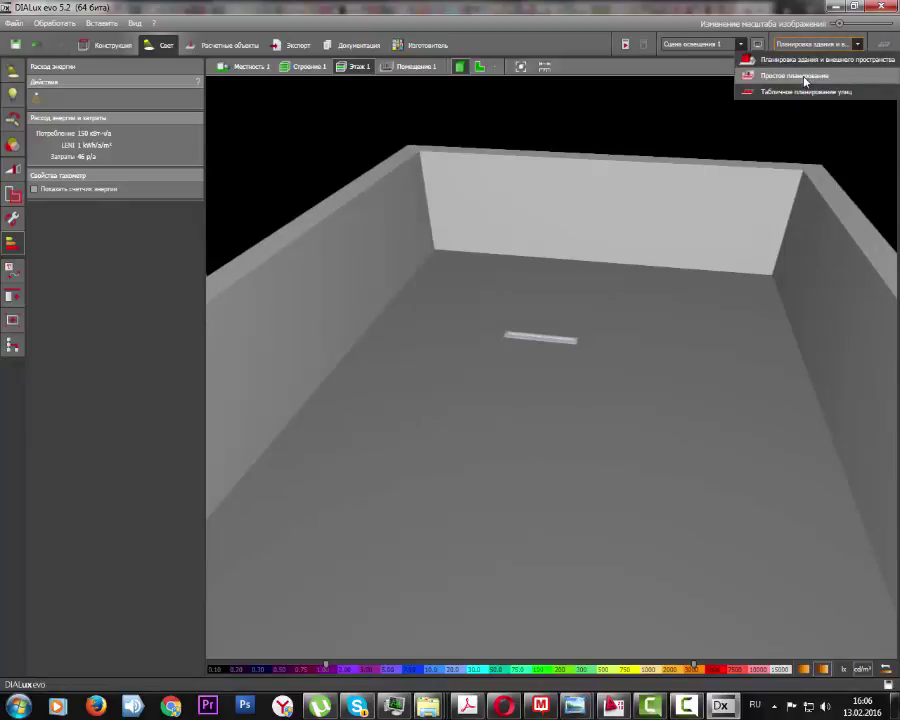
pyautogui.click(805, 80)
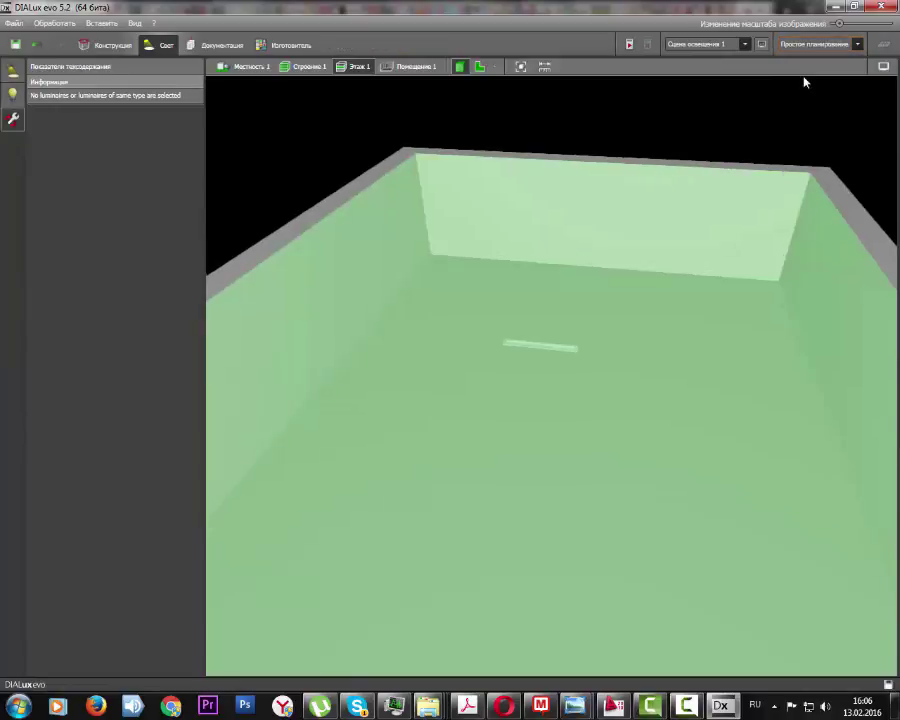
# Look at the results overview for Помещение 1 and hide it again
pyautogui.click(879, 50)
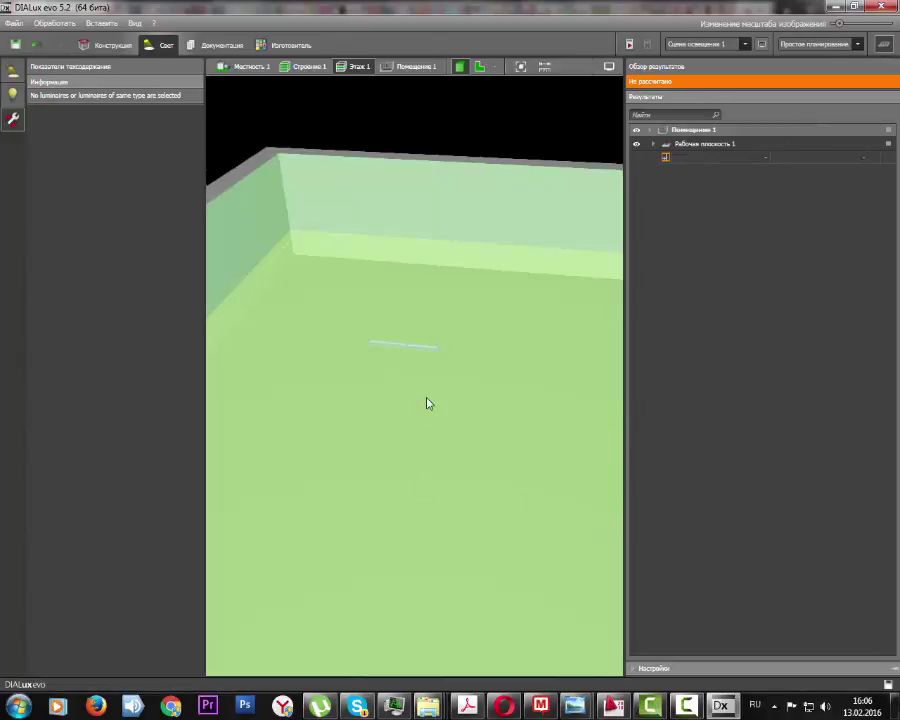
pyautogui.moveTo(442, 392); pyautogui.dragTo(477, 364, button='middle')
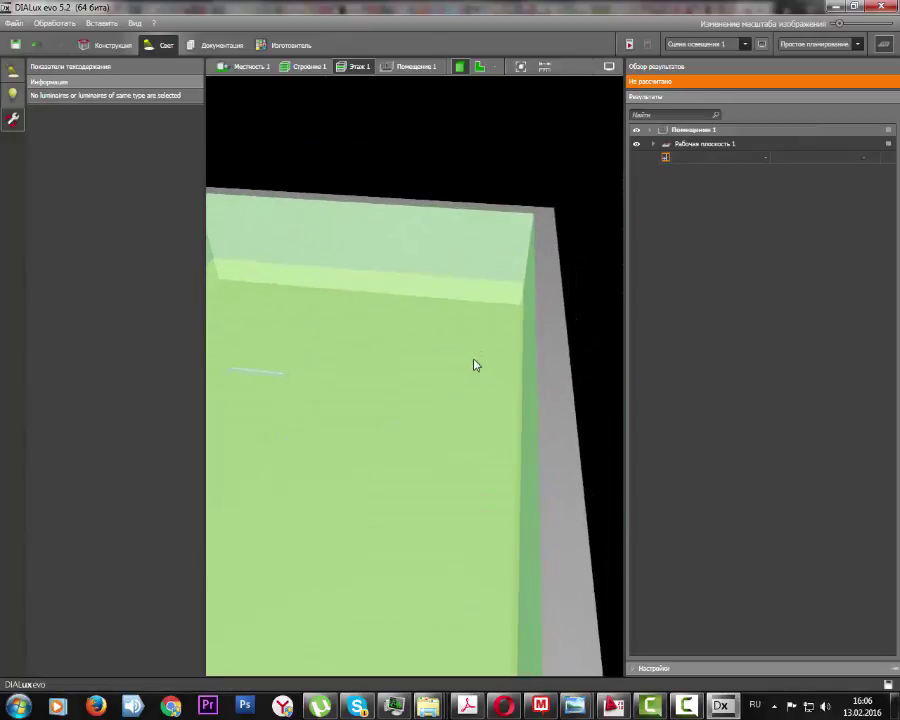
pyautogui.click(883, 45)
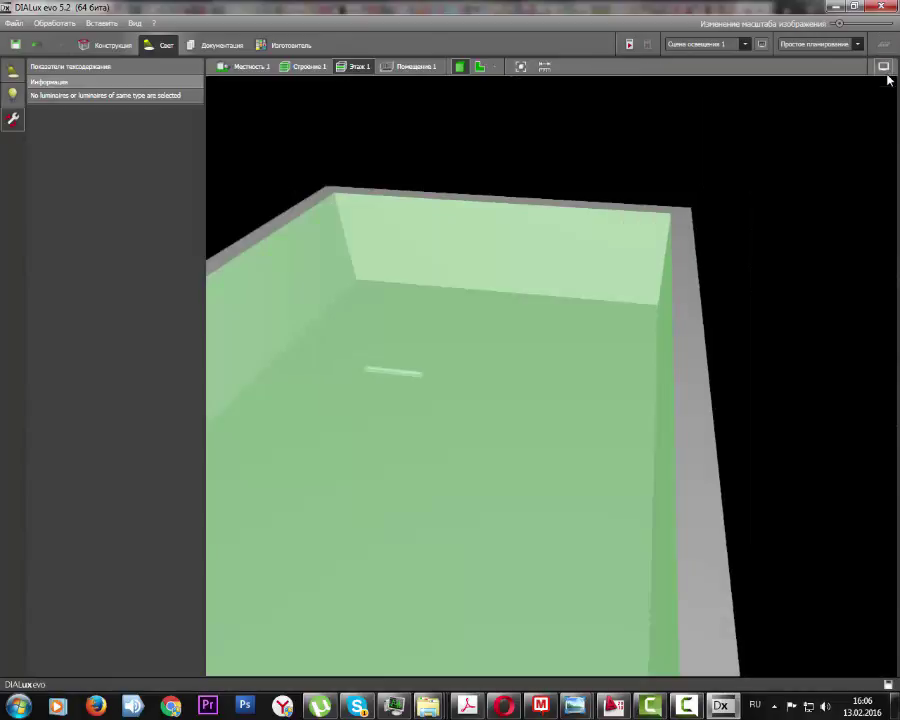
# Show the coordinate system in the 3D view briefly, and switch off both it and the auxiliary lines
pyautogui.click(884, 67)
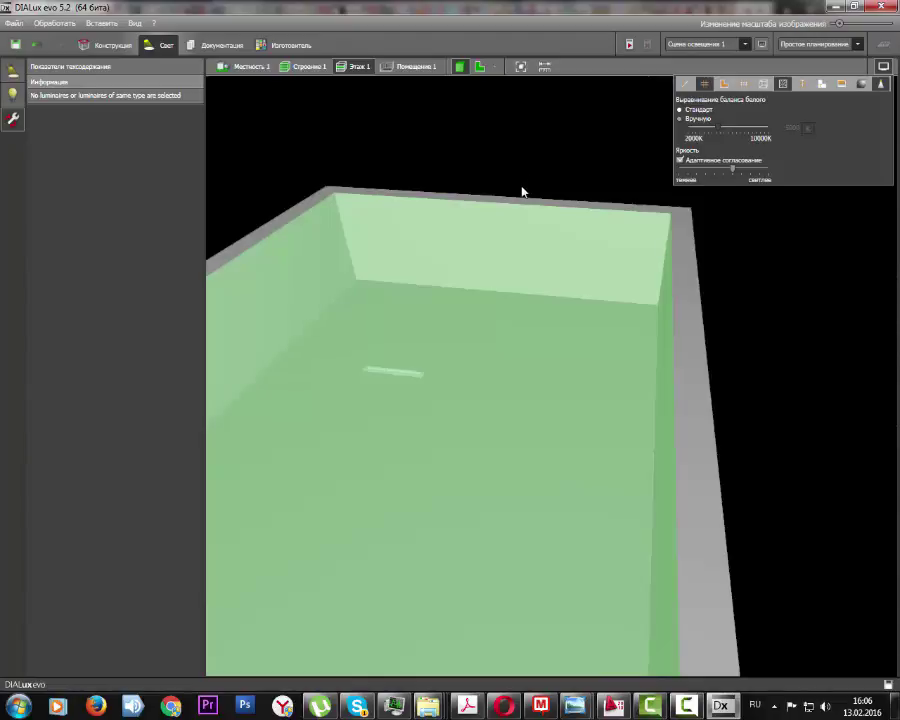
pyautogui.click(700, 84)
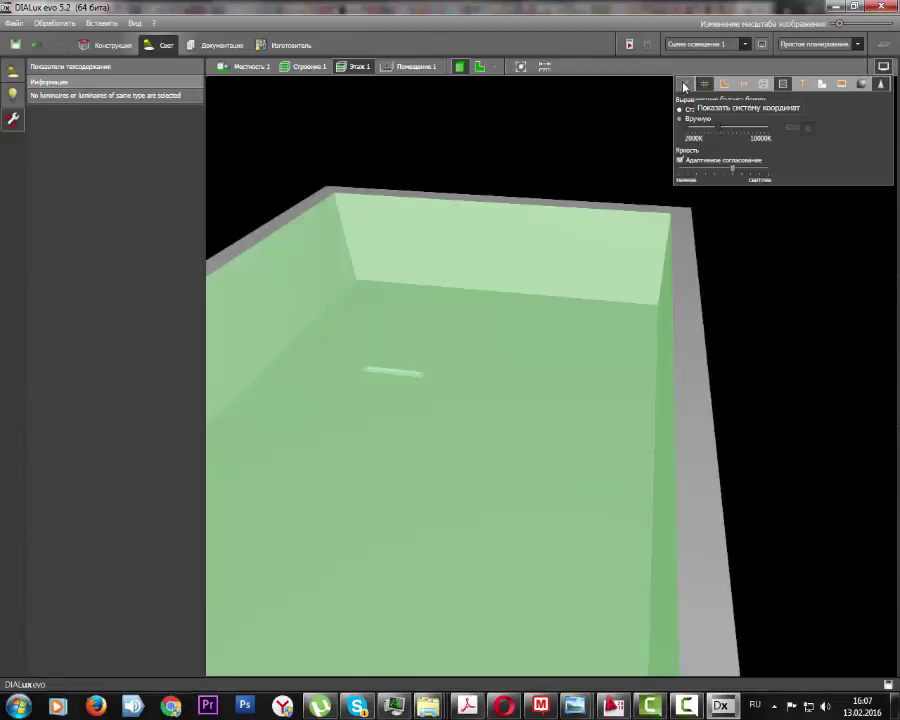
pyautogui.click(684, 87)
pyautogui.moveTo(500, 241); pyautogui.dragTo(498, 450, button='right')
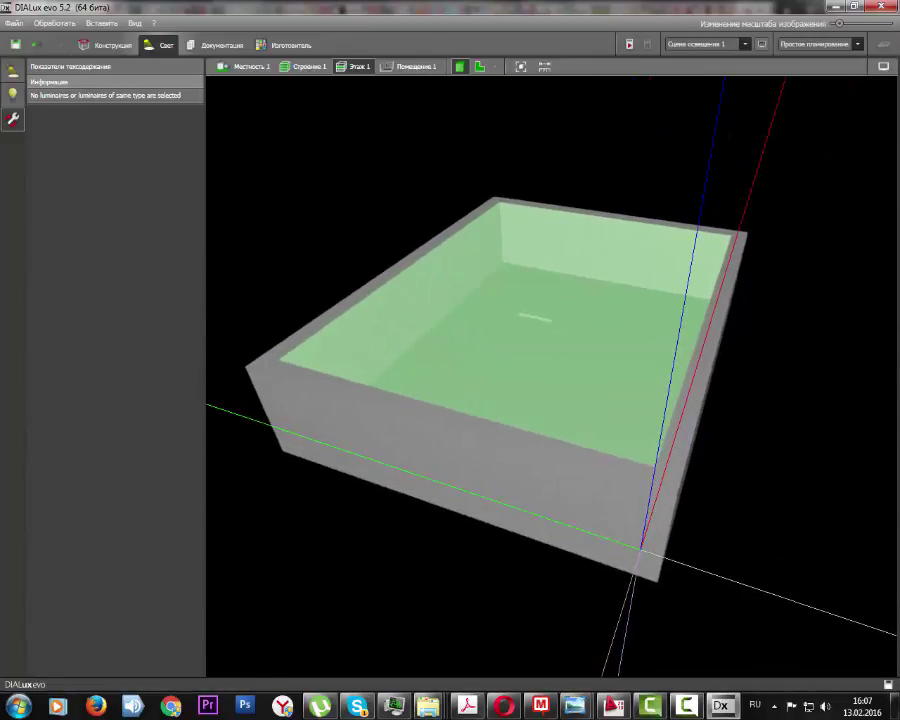
pyautogui.click(883, 66)
pyautogui.click(686, 86)
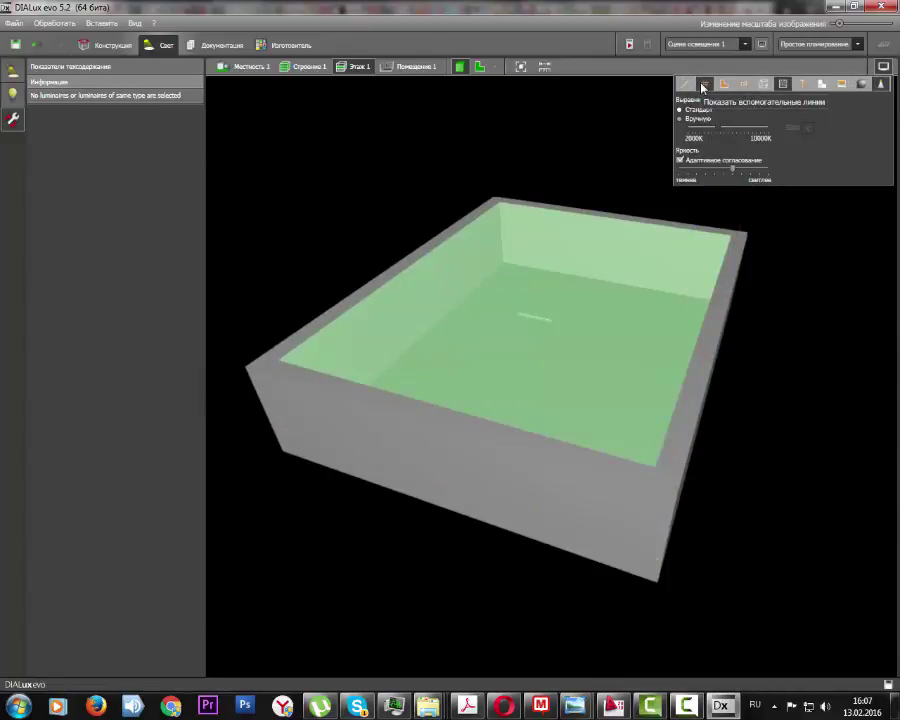
pyautogui.click(518, 290)
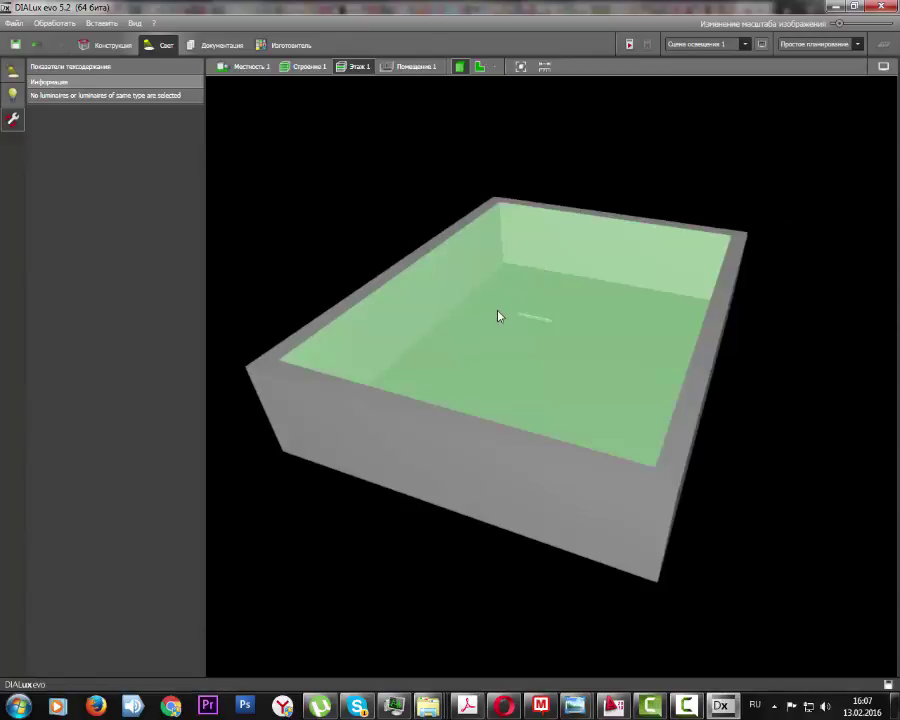
# Turn on the display of usage levels (уровни пользования) in the room
pyautogui.scroll(3, 513, 290)
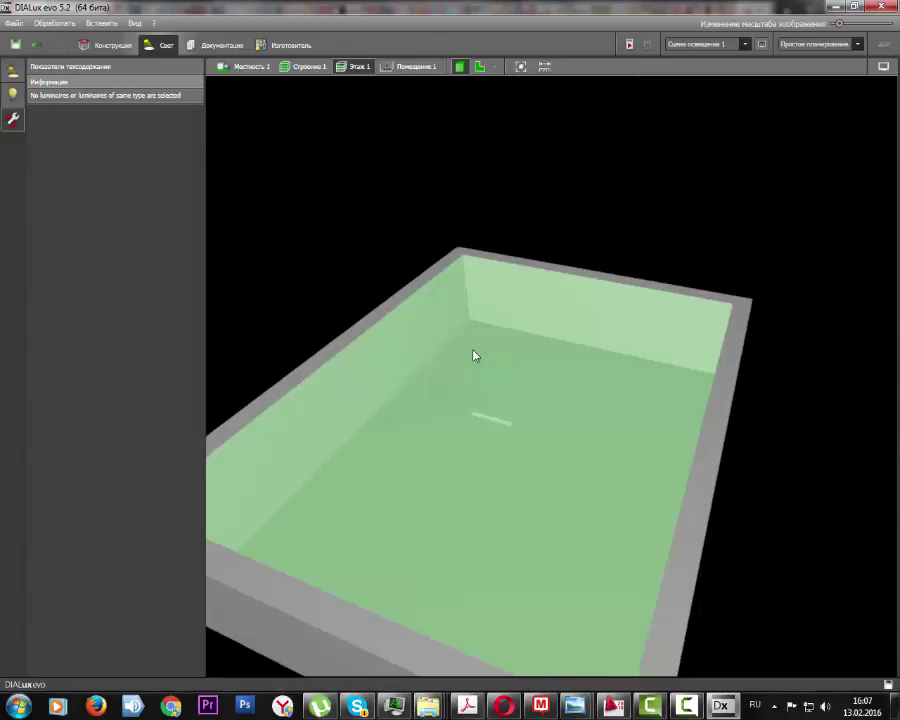
pyautogui.click(885, 47)
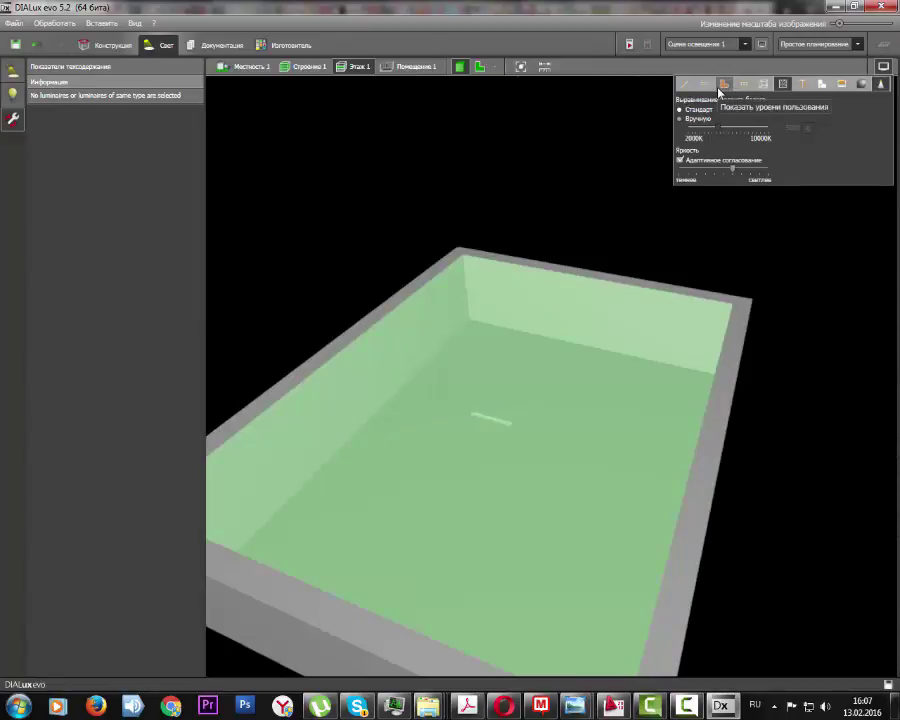
pyautogui.click(725, 90)
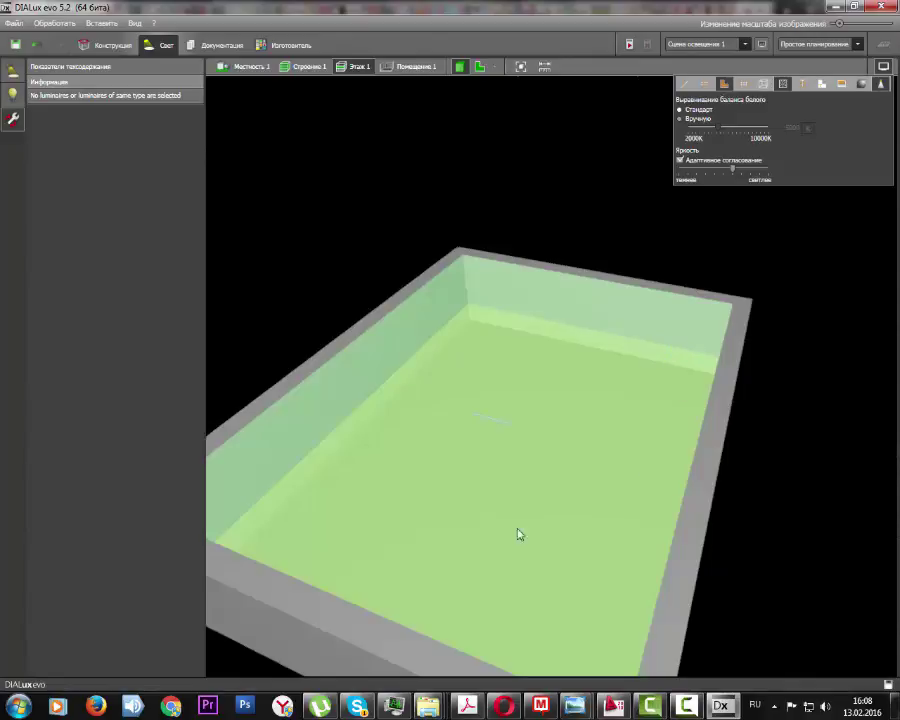
pyautogui.click(725, 86)
# Try the wireframe display of the room, view it from several sides and return to the solid display
pyautogui.click(763, 85)
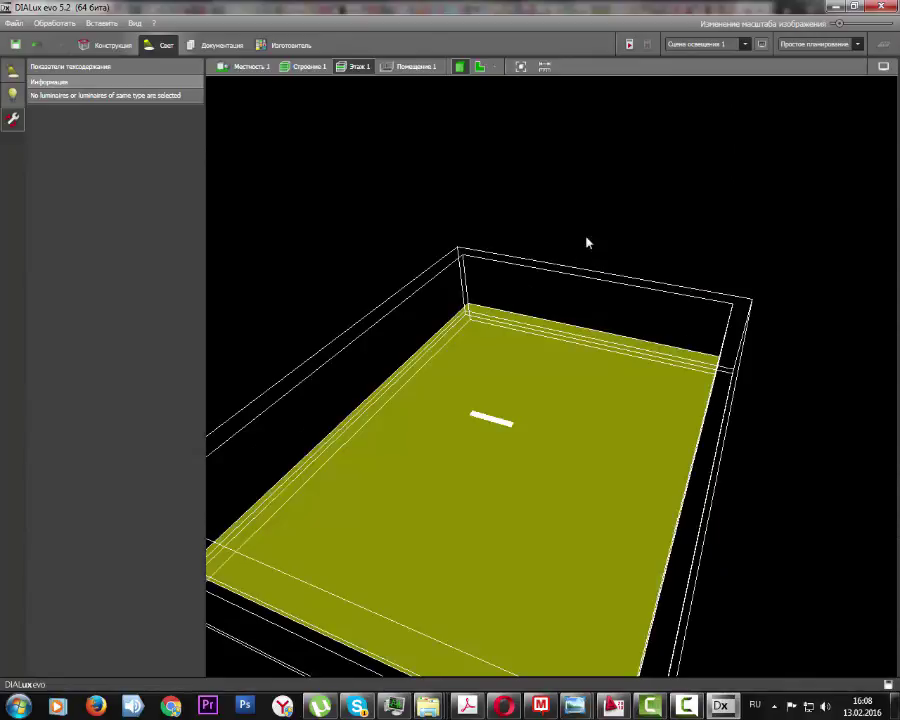
pyautogui.moveTo(588, 241); pyautogui.dragTo(793, 347)
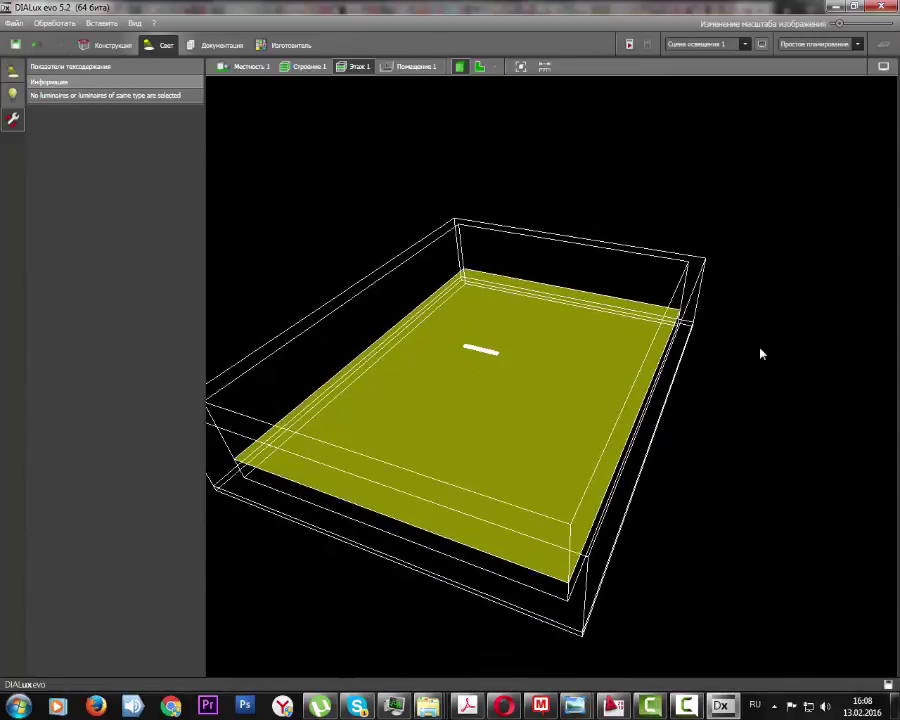
pyautogui.moveTo(727, 430); pyautogui.dragTo(798, 191)
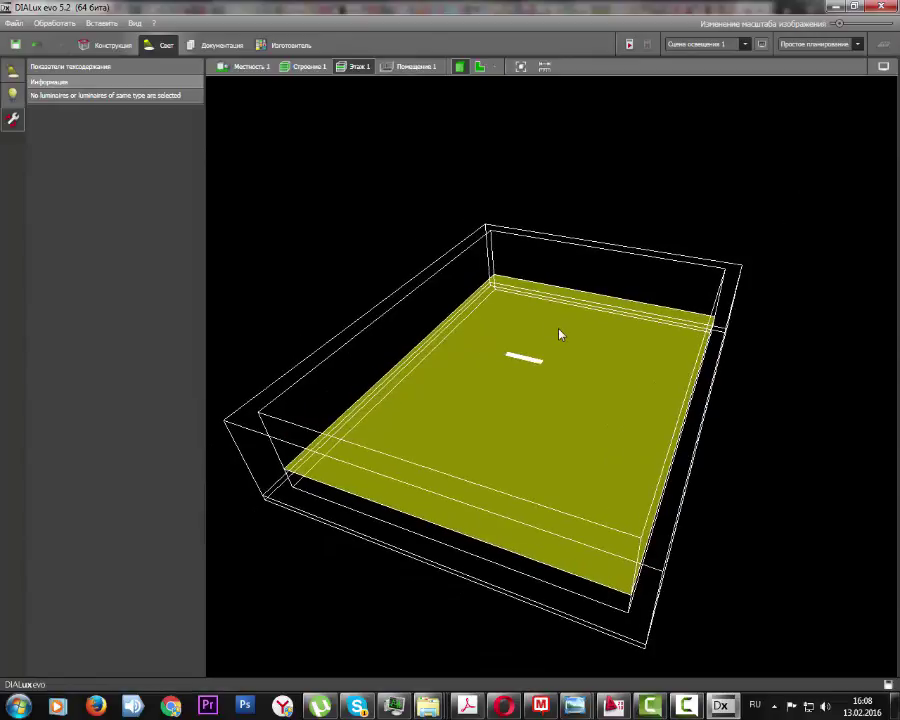
pyautogui.moveTo(653, 364); pyautogui.dragTo(515, 355)
pyautogui.click(883, 66)
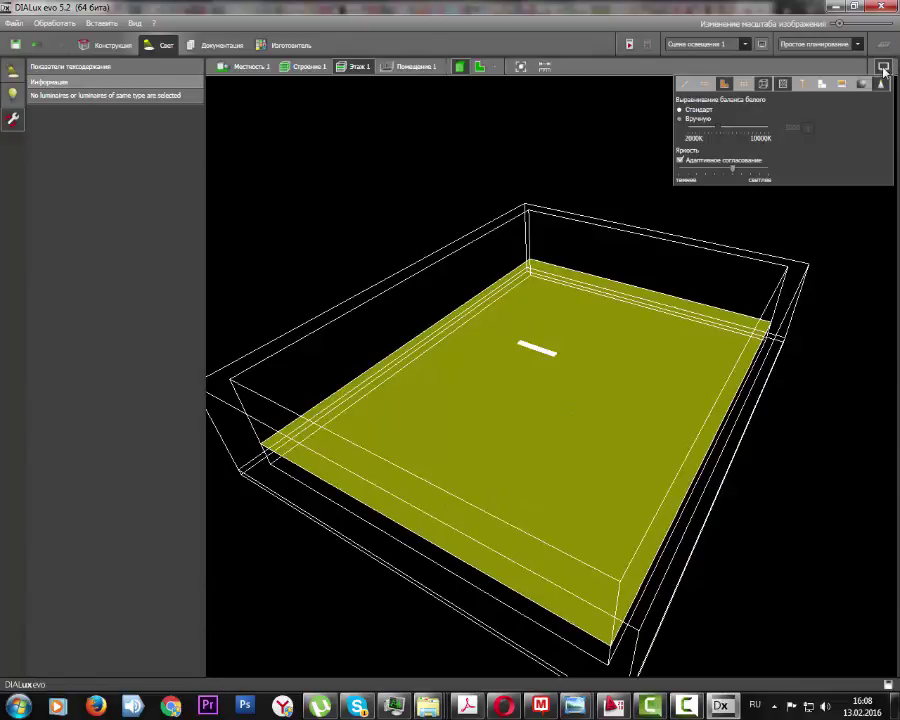
pyautogui.click(762, 84)
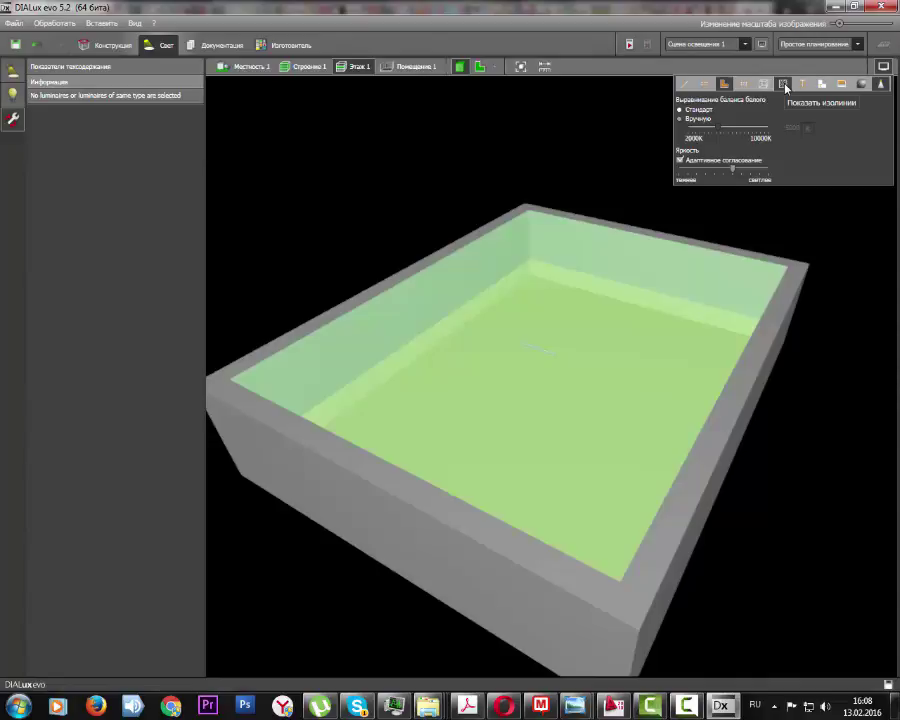
# Turn off the isolines and display the light distribution of the room's selected luminaire, viewing it from several sides
pyautogui.click(526, 235)
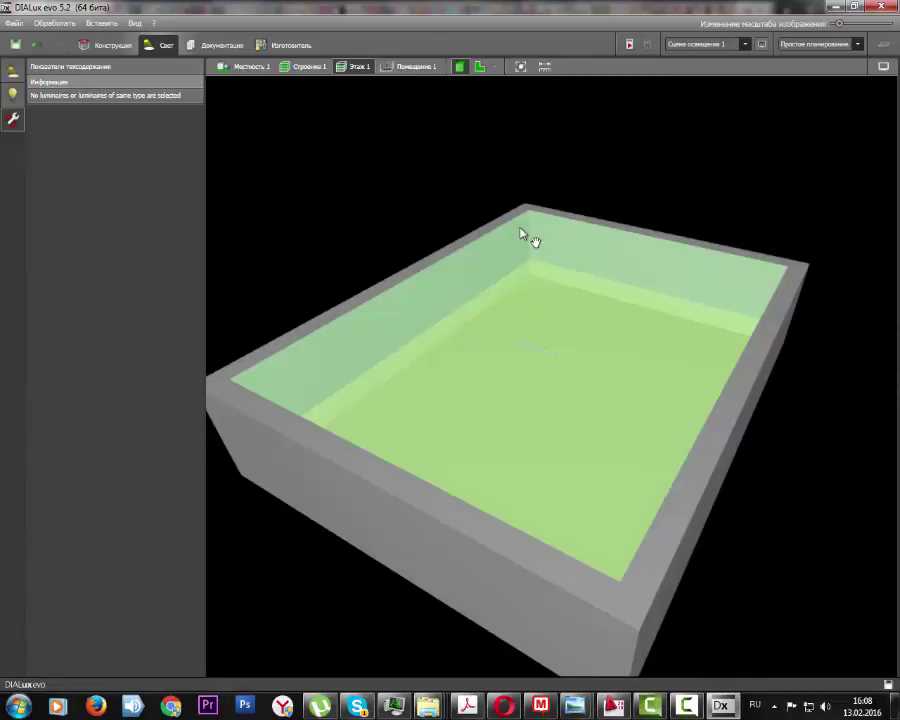
pyautogui.click(883, 66)
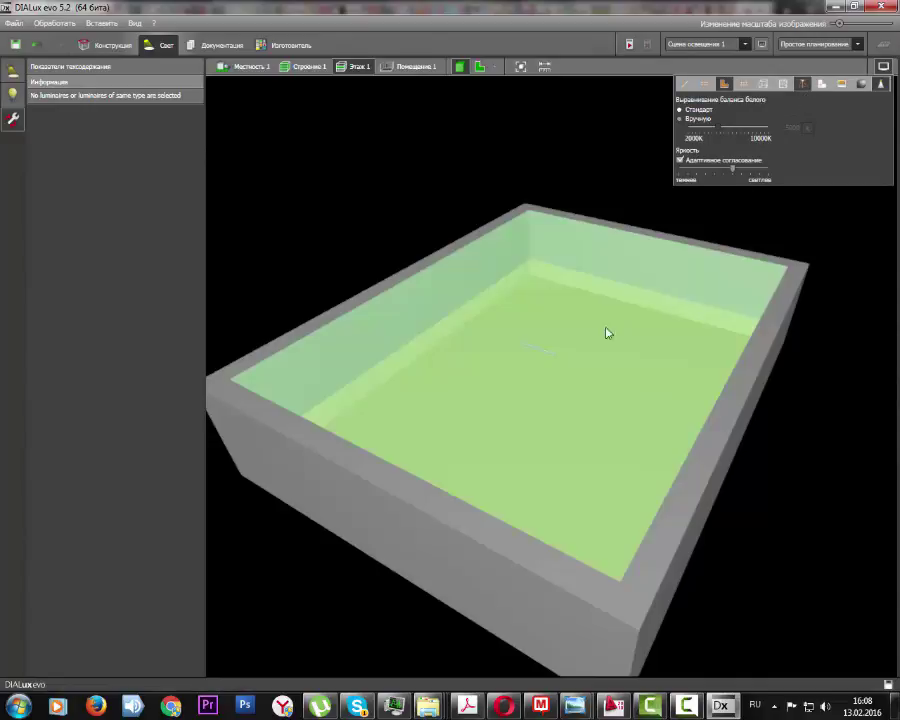
pyautogui.click(549, 357)
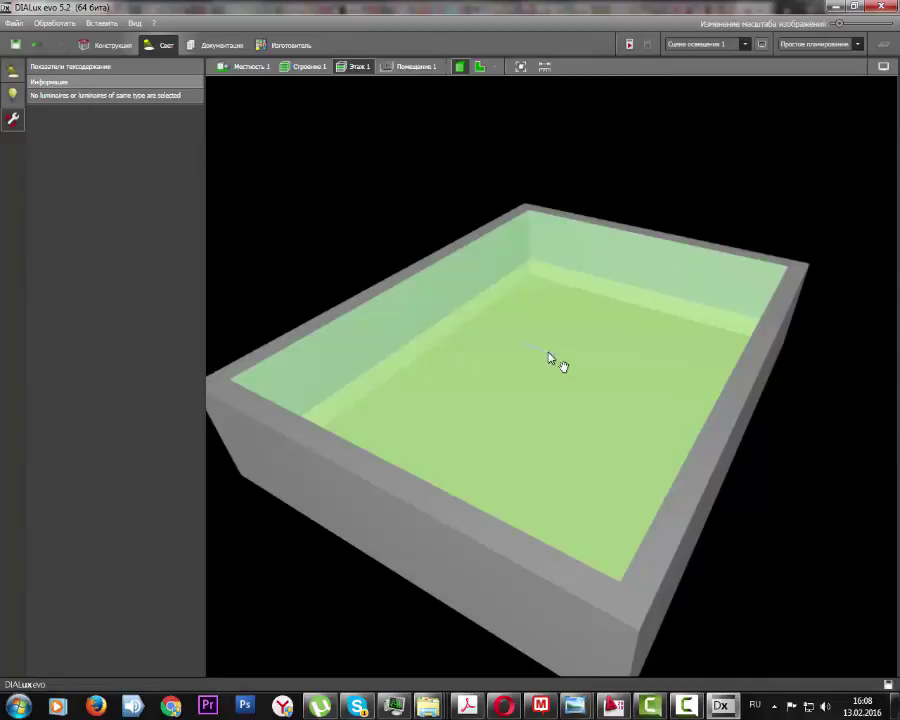
pyautogui.click(538, 353)
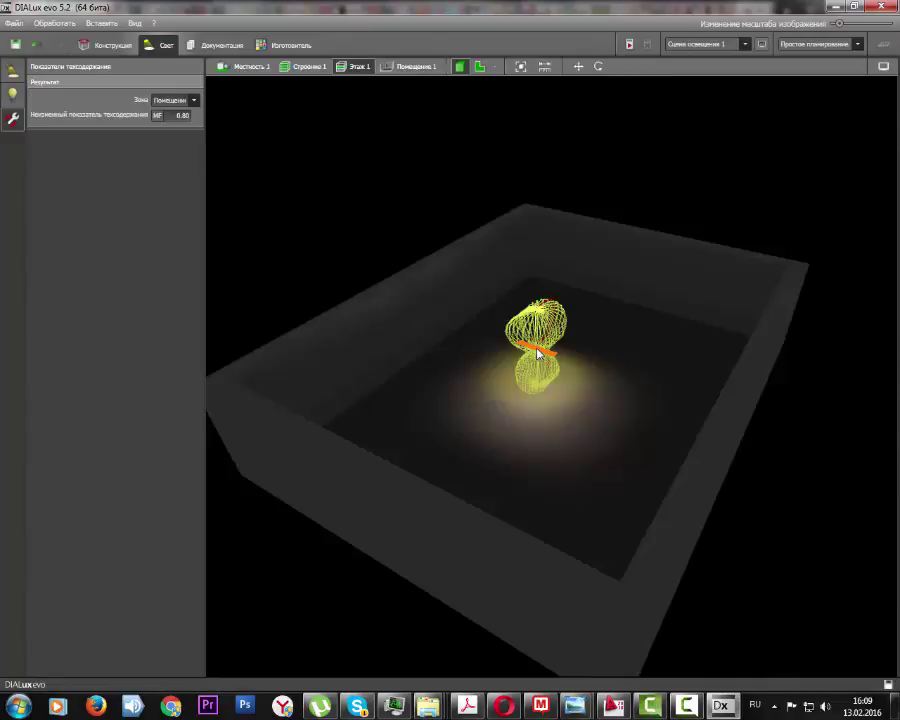
pyautogui.scroll(3, 530, 372)
pyautogui.moveTo(500, 397); pyautogui.dragTo(507, 459)
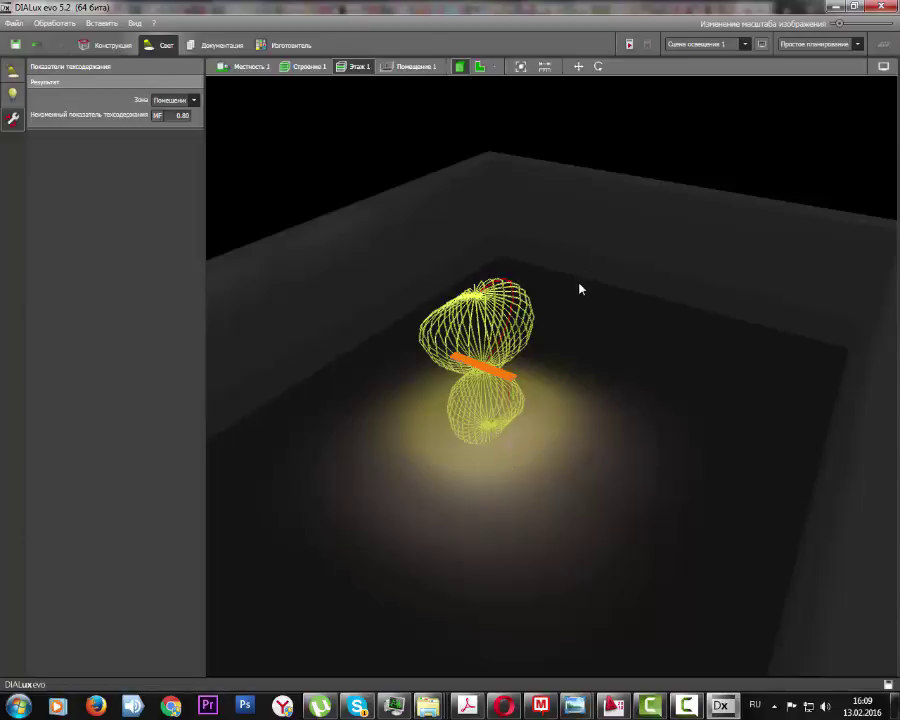
pyautogui.moveTo(579, 287); pyautogui.dragTo(536, 422)
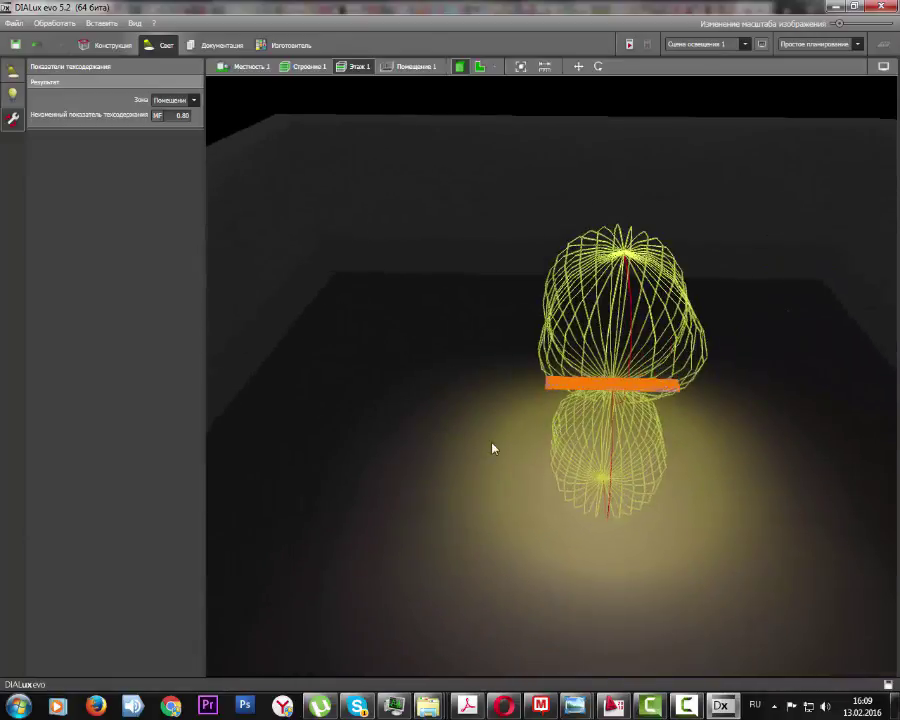
pyautogui.moveTo(492, 448); pyautogui.dragTo(516, 402)
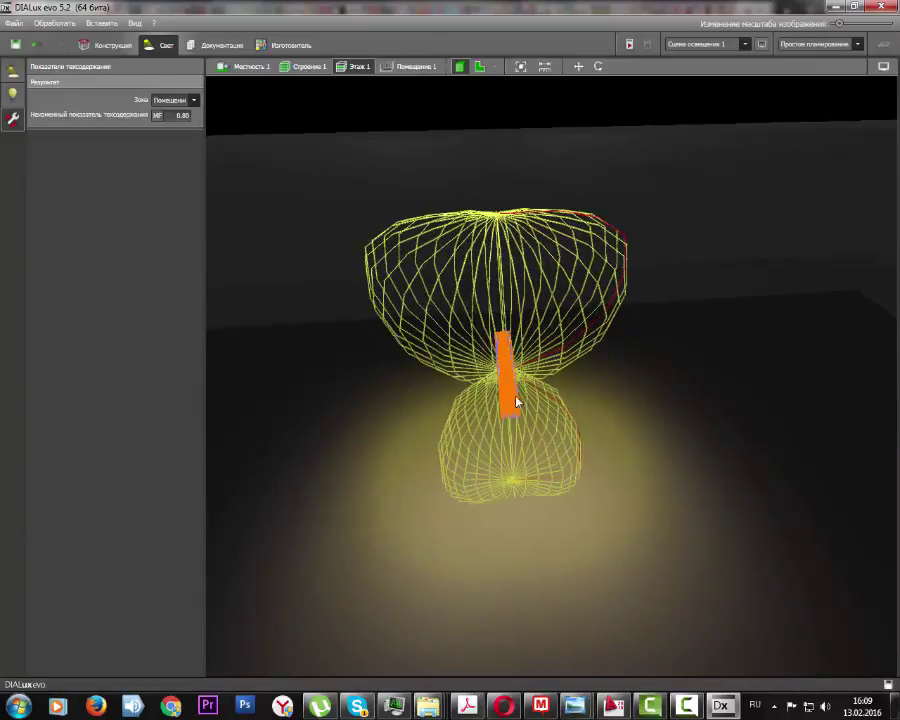
# Hide the luminaire's light distribution and show it again
pyautogui.click(882, 66)
pyautogui.click(808, 86)
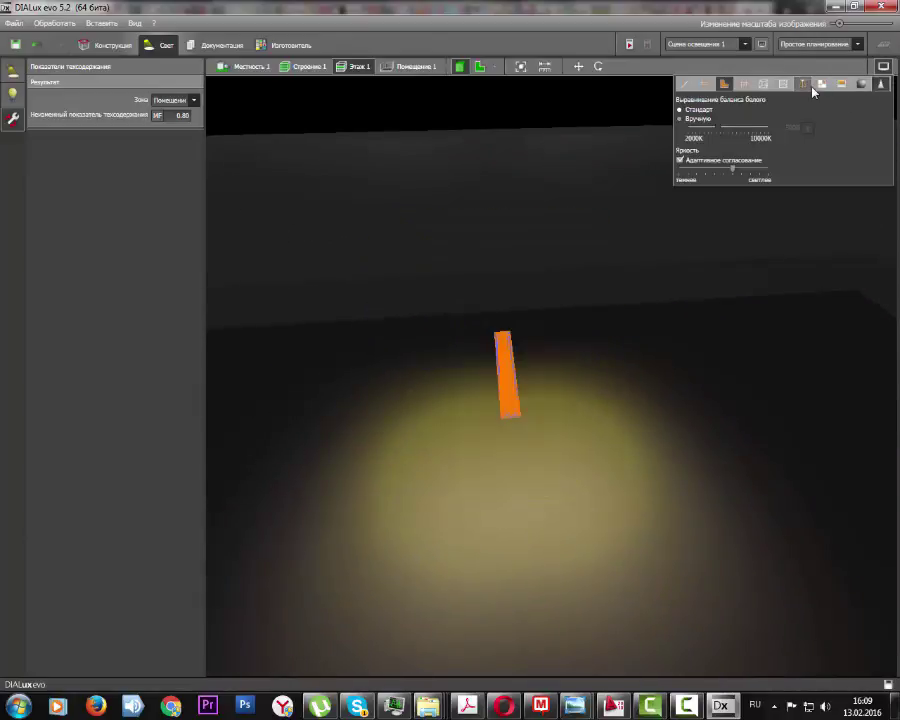
pyautogui.click(810, 87)
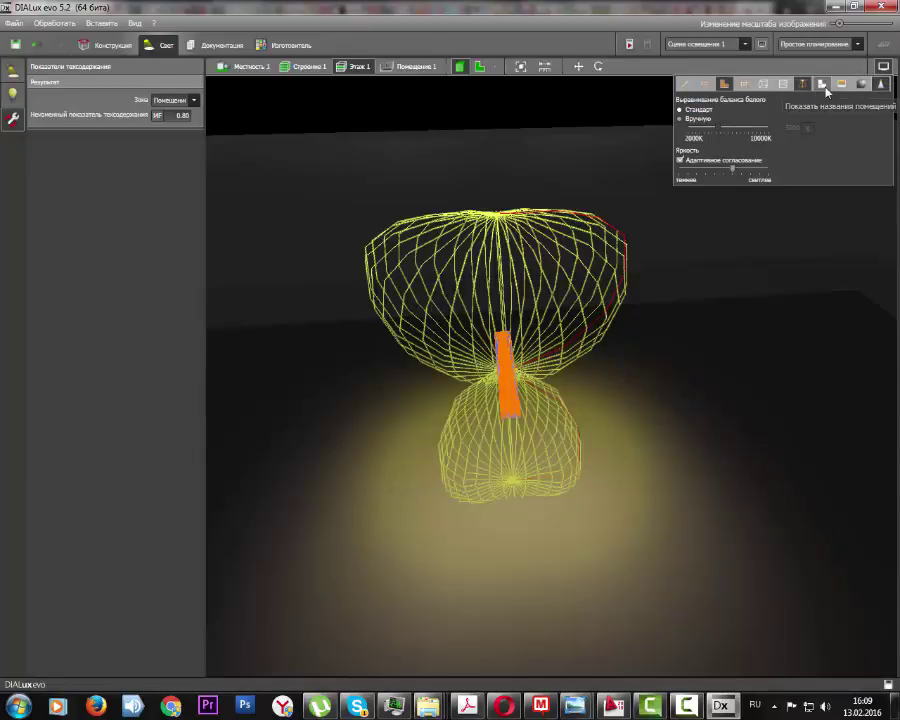
# Display the room names on the floor, view them from another angle and hide them again
pyautogui.click(822, 85)
pyautogui.moveTo(575, 340); pyautogui.dragTo(497, 372, button='right')
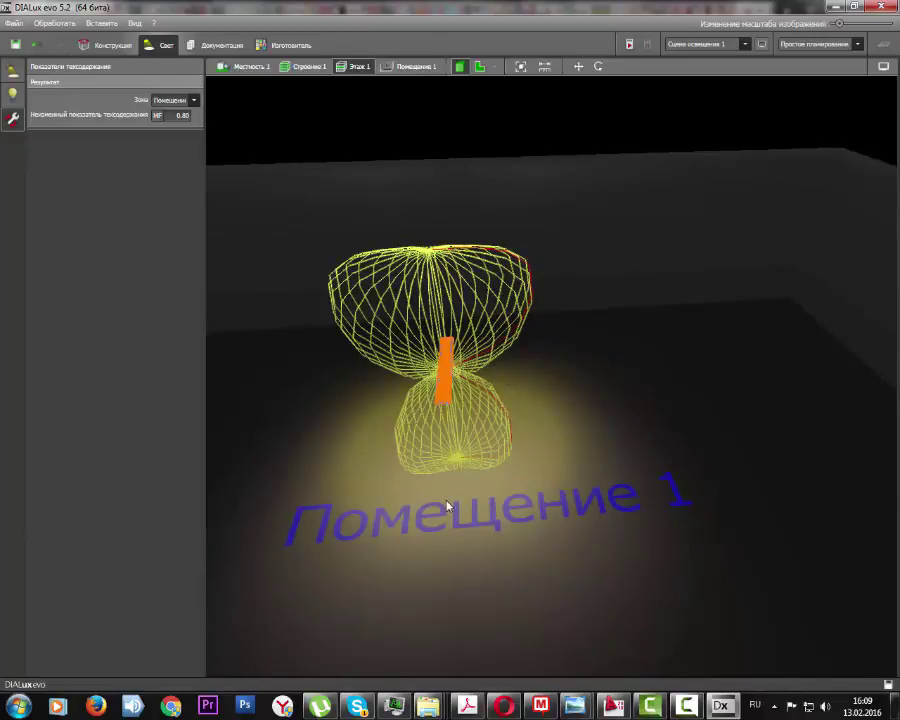
pyautogui.moveTo(508, 470); pyautogui.dragTo(474, 482, button='right')
pyautogui.click(883, 66)
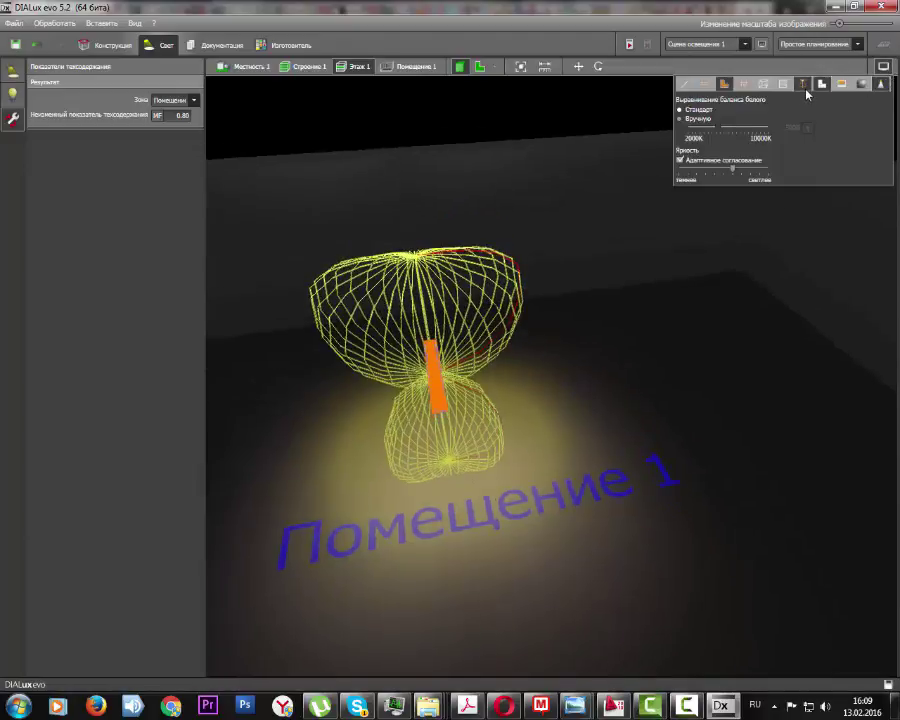
pyautogui.click(822, 85)
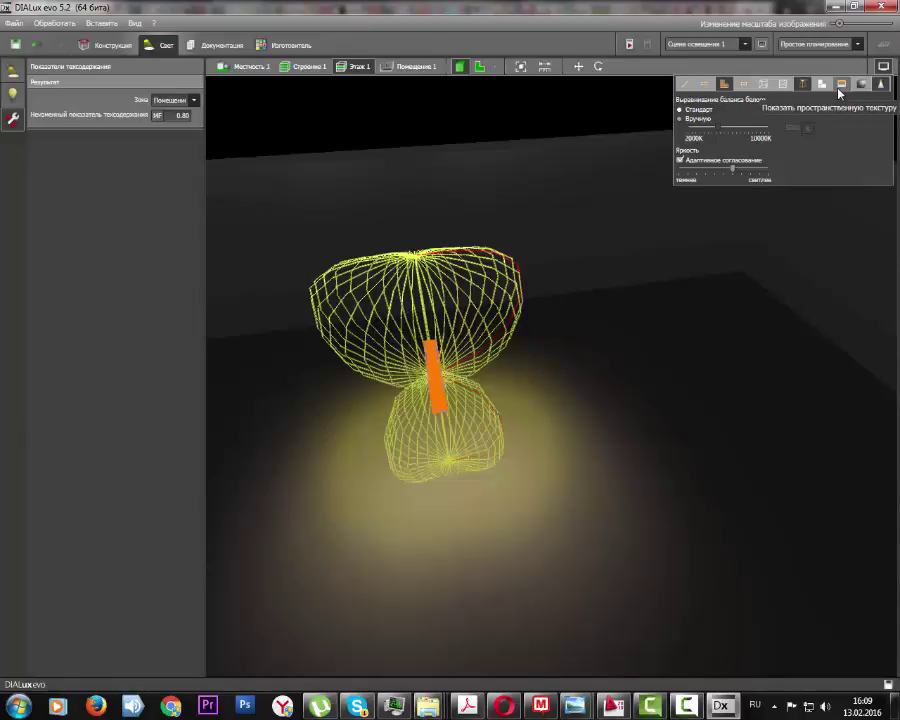
# Disable the light textures (световые текстуры) and view the room and its luminaire from several sides and distances
pyautogui.click(550, 267)
pyautogui.scroll(-2, 517, 333)
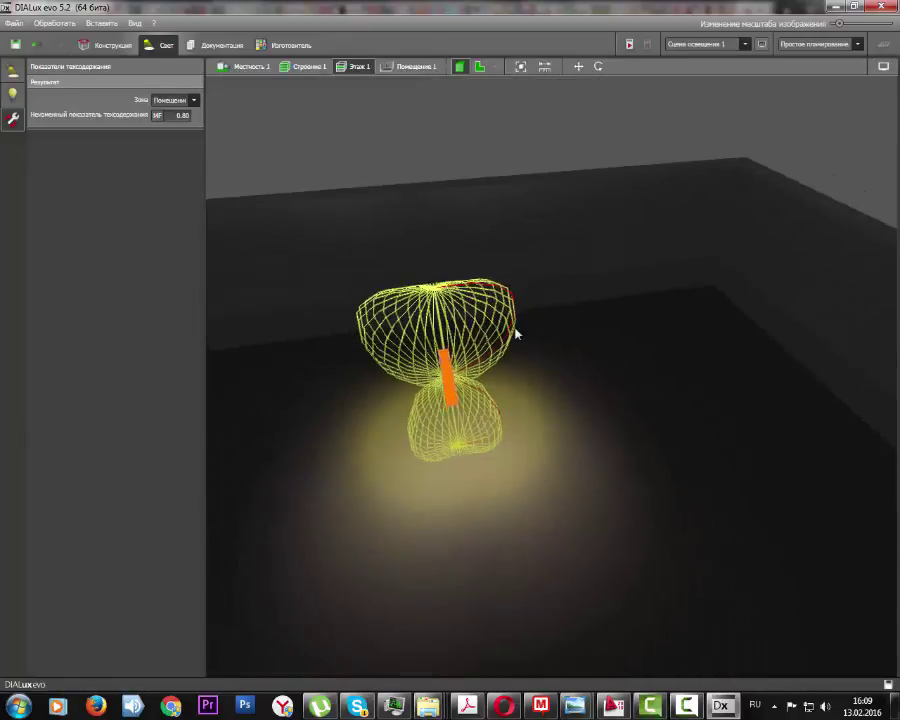
pyautogui.scroll(-4, 558, 277)
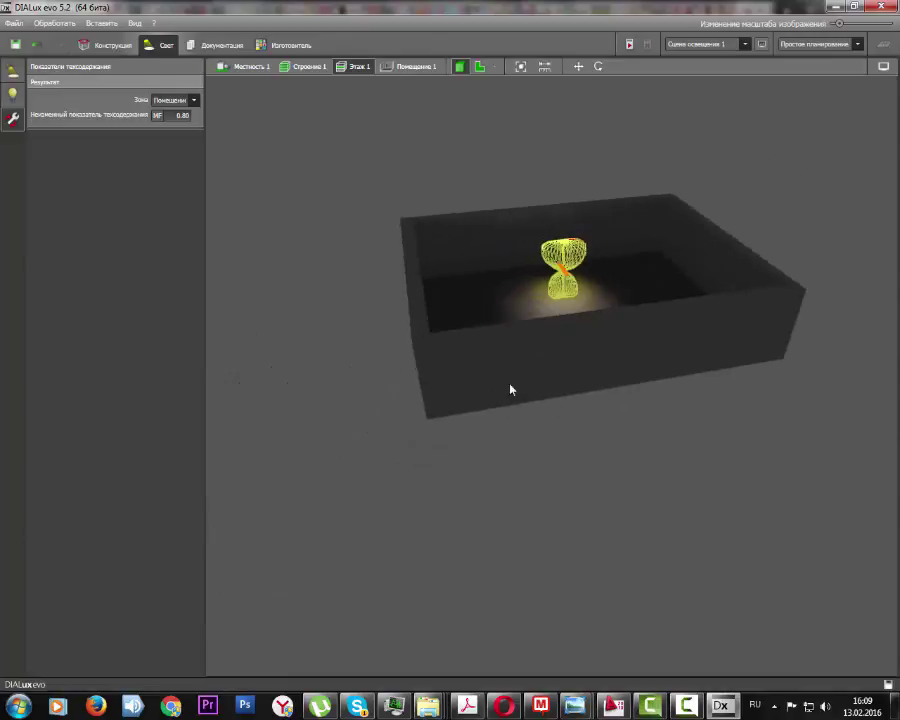
pyautogui.moveTo(510, 389); pyautogui.dragTo(500, 462, button='right')
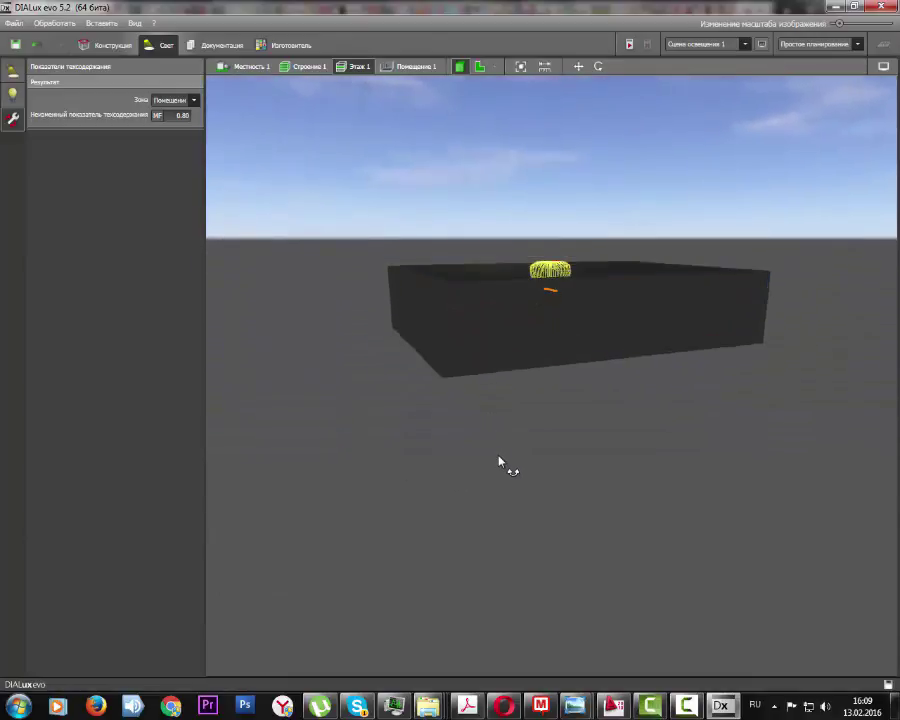
pyautogui.click(883, 66)
pyautogui.click(861, 85)
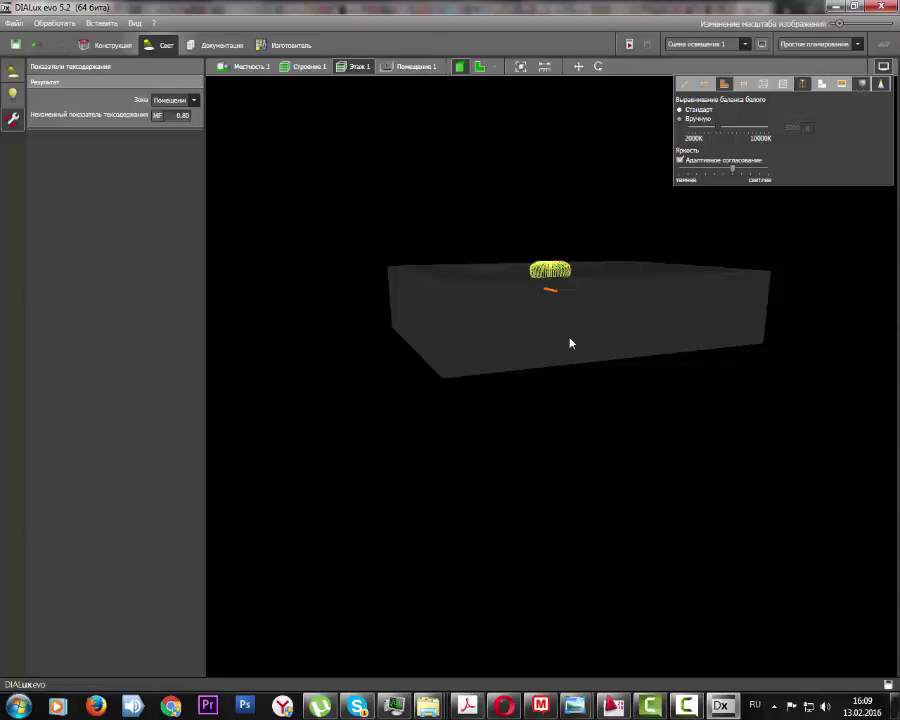
pyautogui.click(551, 438)
pyautogui.scroll(3, 559, 271)
pyautogui.moveTo(559, 271); pyautogui.dragTo(540, 437, button='middle')
pyautogui.scroll(-2, 540, 437)
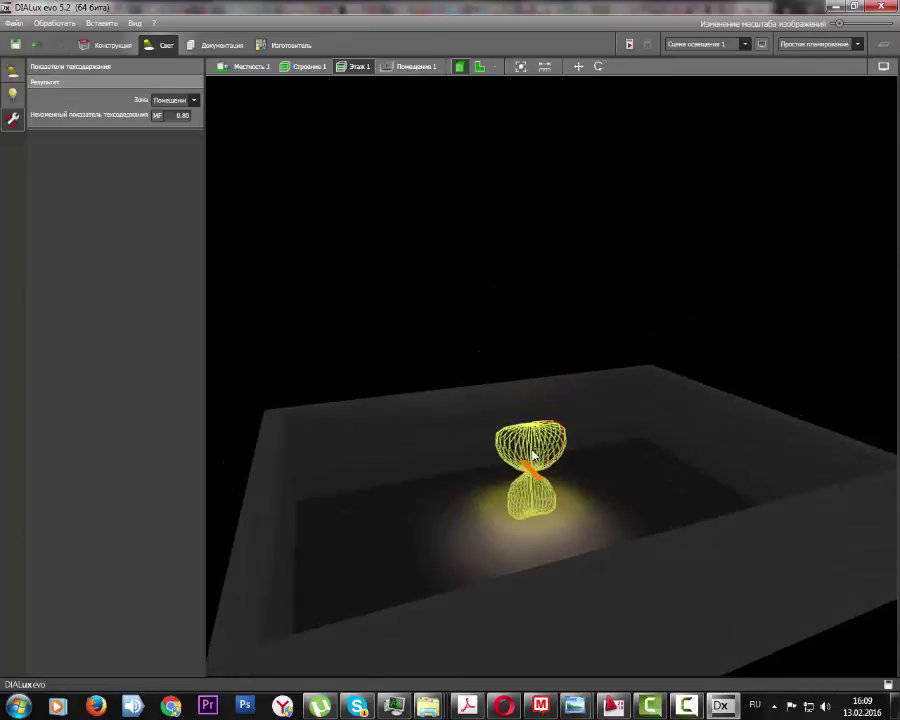
# Re-enable the light textures and turn off the display of light distribution, lighting visualization and usage levels
pyautogui.click(883, 66)
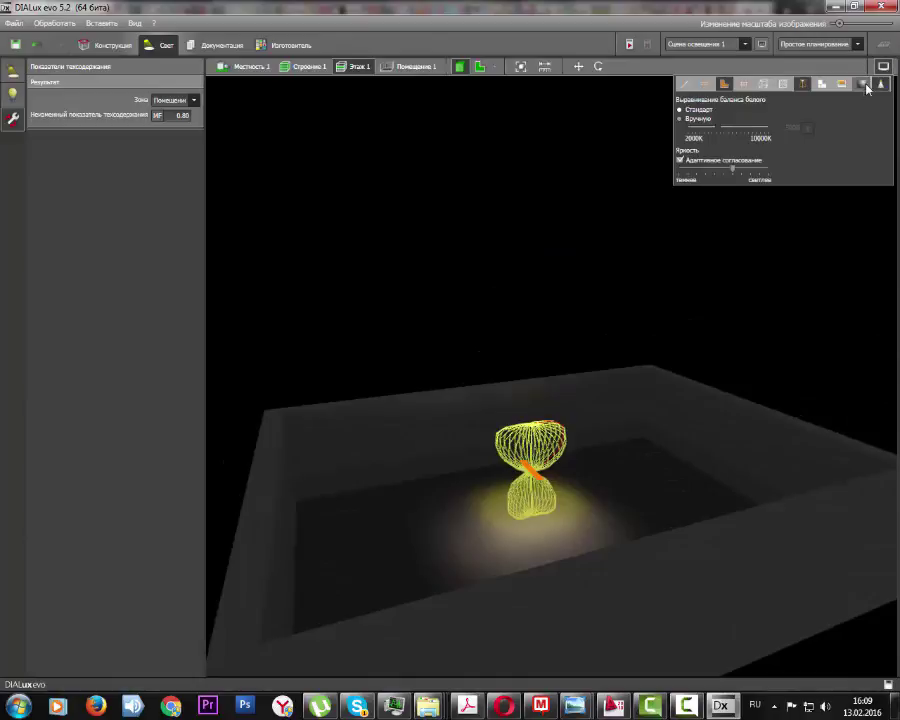
pyautogui.click(869, 88)
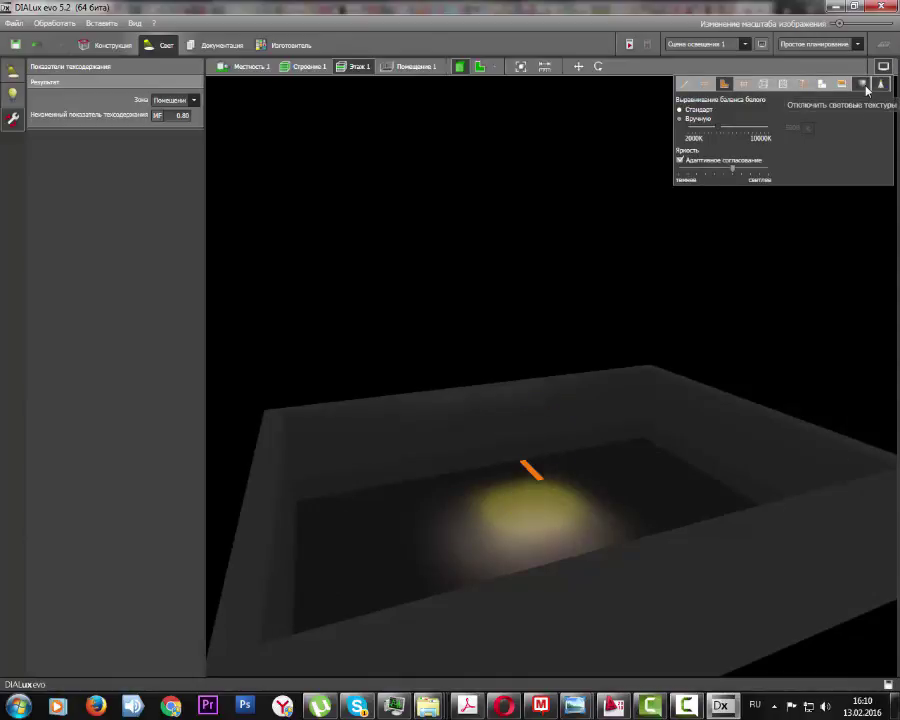
pyautogui.click(860, 84)
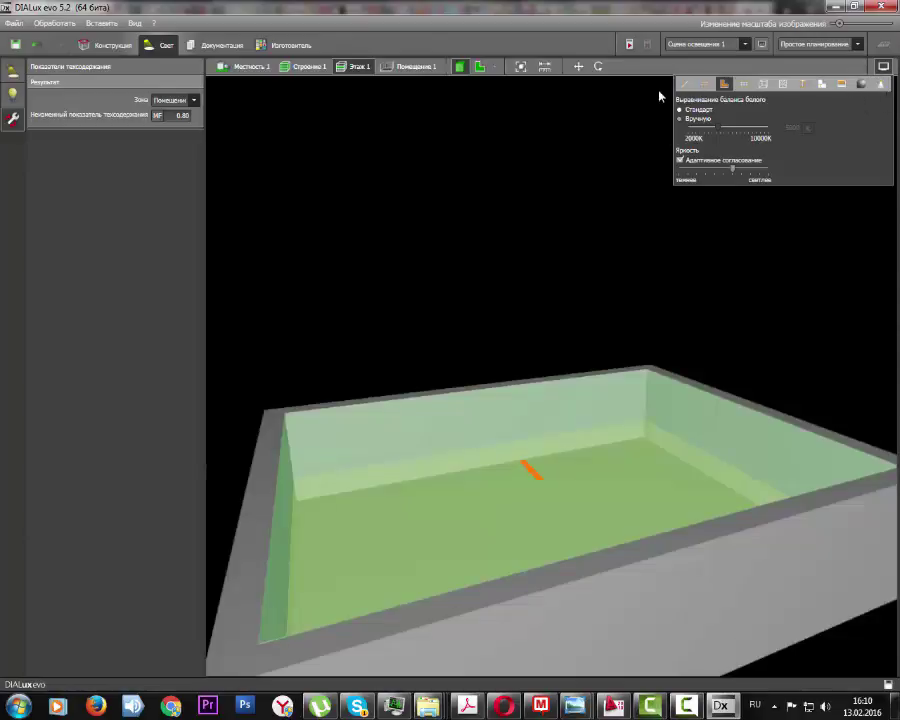
pyautogui.click(13, 70)
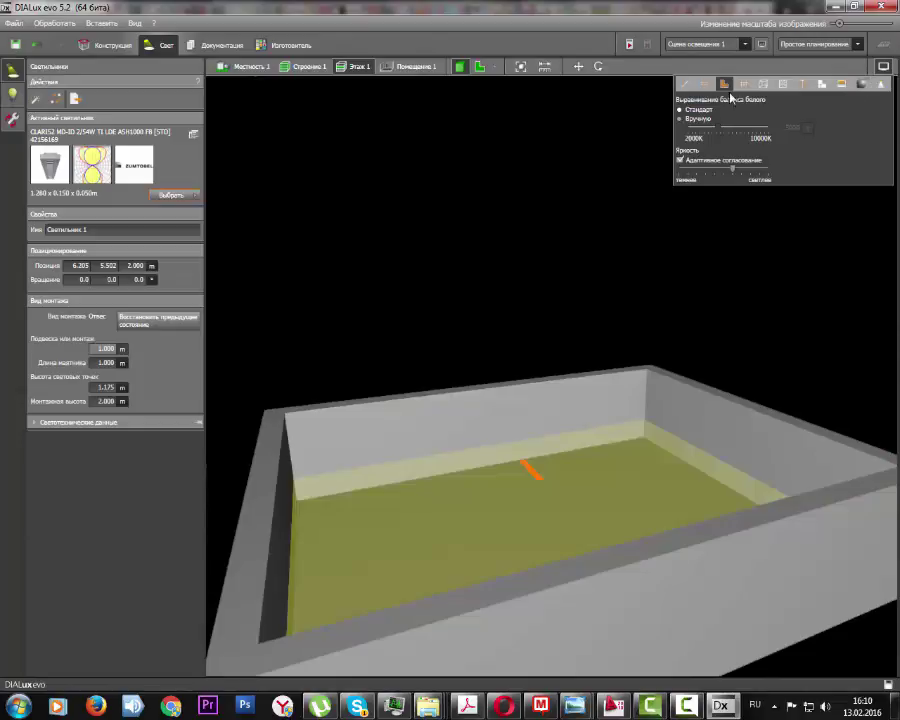
pyautogui.click(723, 86)
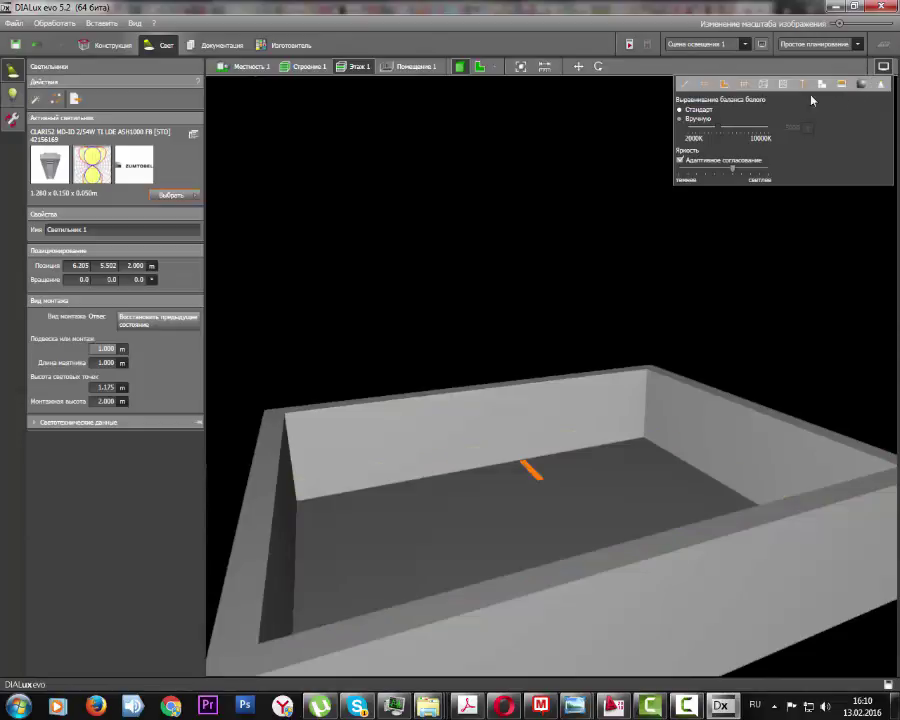
# Disable the light textures and try the lighting visualization of the selected luminaire on and off
pyautogui.click(880, 85)
pyautogui.click(879, 85)
pyautogui.click(866, 87)
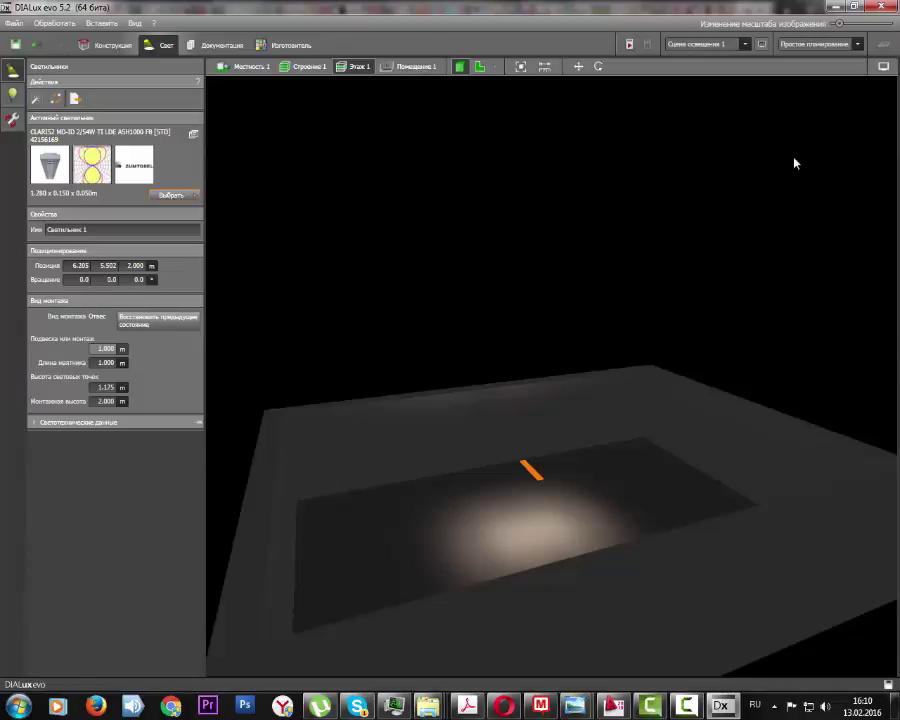
pyautogui.click(883, 66)
pyautogui.click(862, 86)
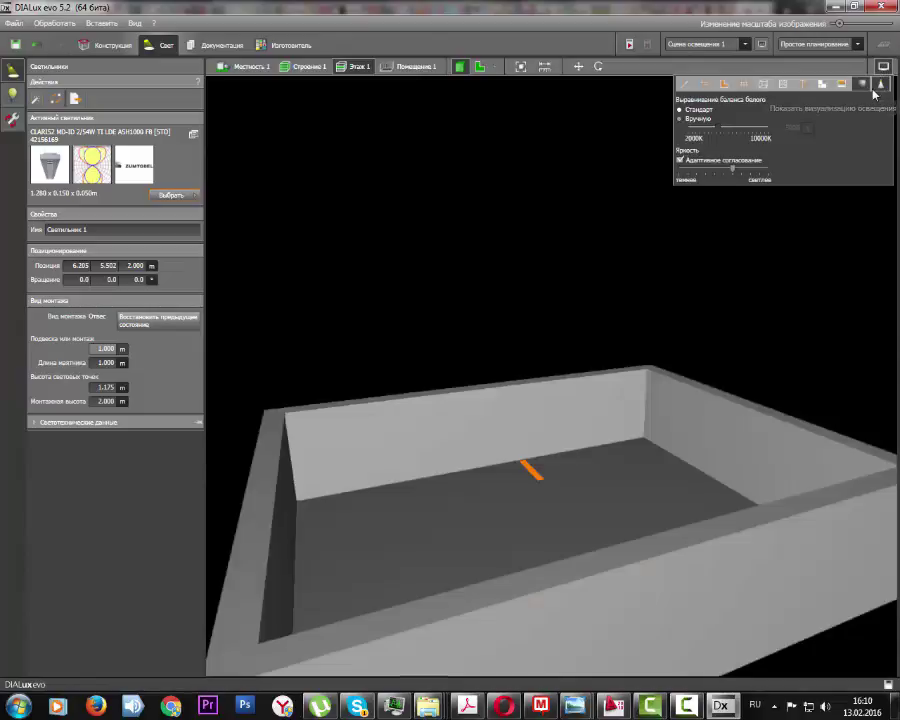
# View the room without lighting visualization from other sides and decline saving the project
pyautogui.click(548, 272)
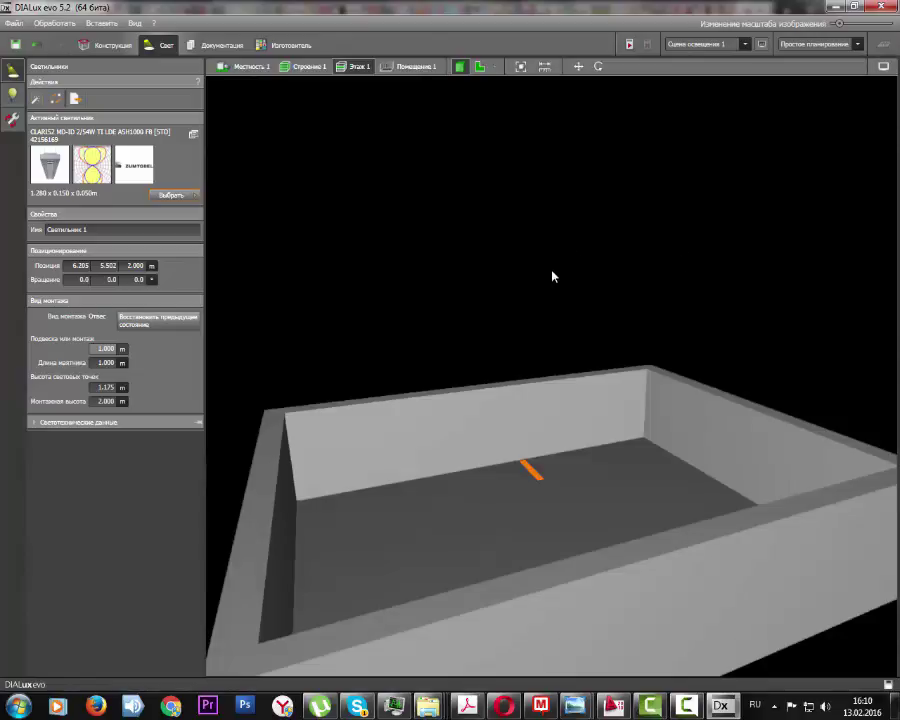
pyautogui.moveTo(553, 276); pyautogui.dragTo(468, 354)
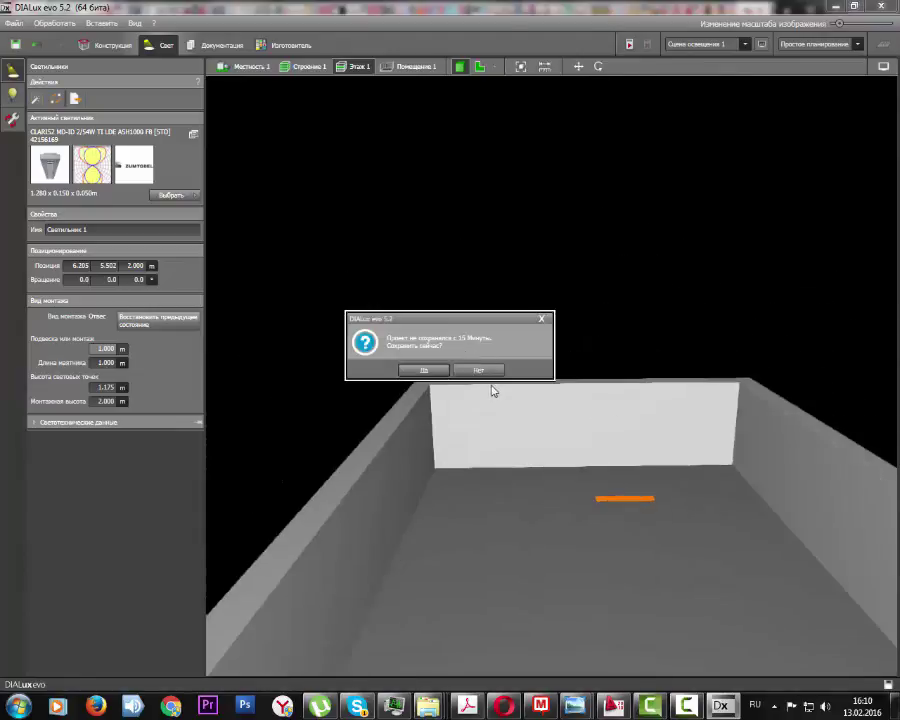
pyautogui.click(482, 370)
pyautogui.moveTo(609, 400); pyautogui.dragTo(573, 437)
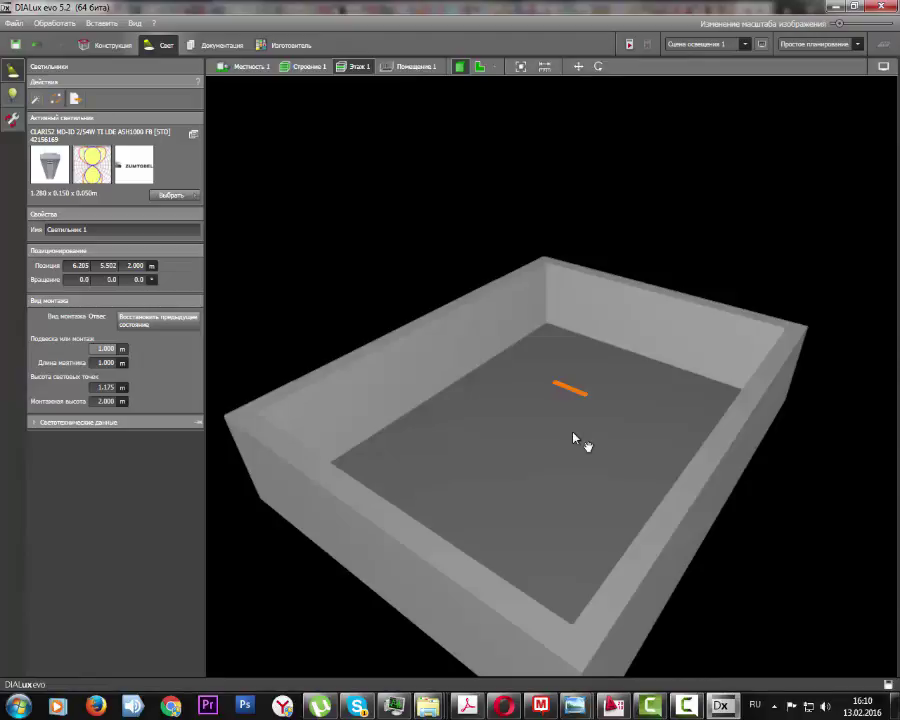
# Turn on the lighting visualization (визуализация освещения) and look closely at the selected luminaire's light on the floor
pyautogui.click(885, 75)
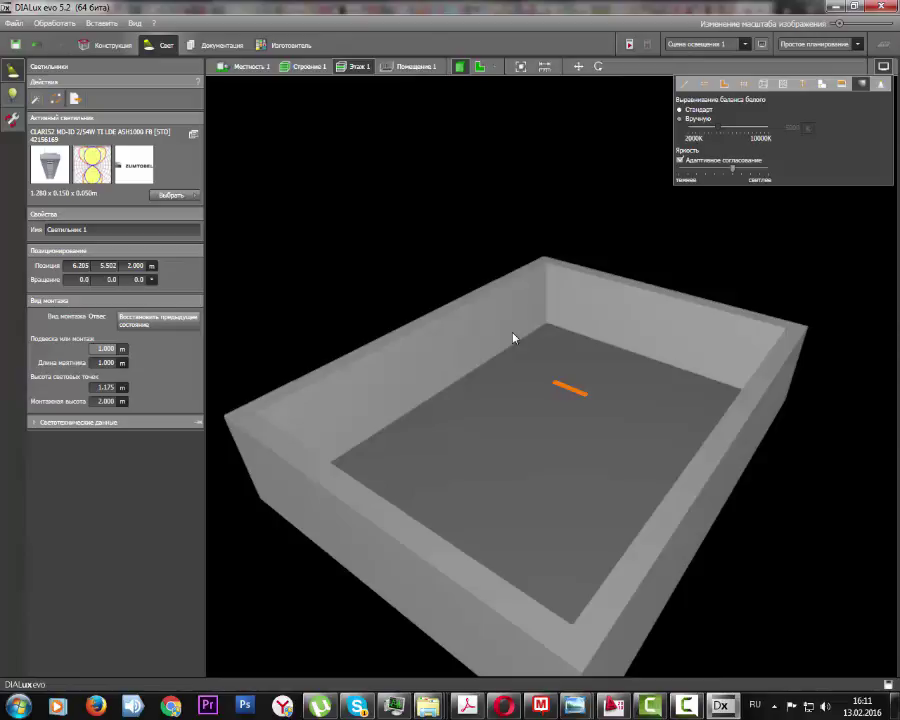
pyautogui.click(877, 88)
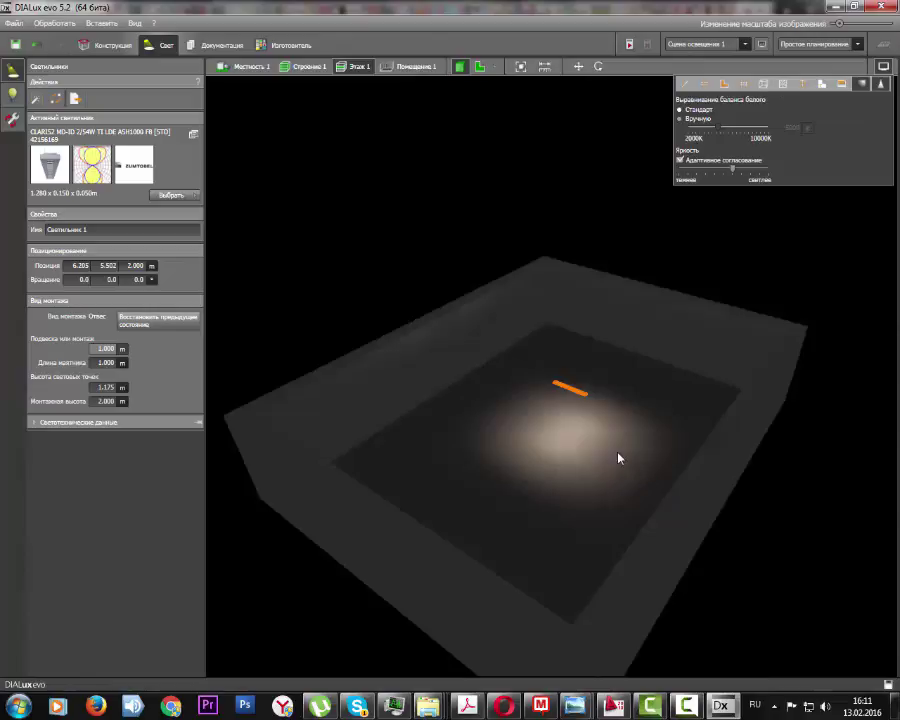
pyautogui.scroll(5, 593, 426)
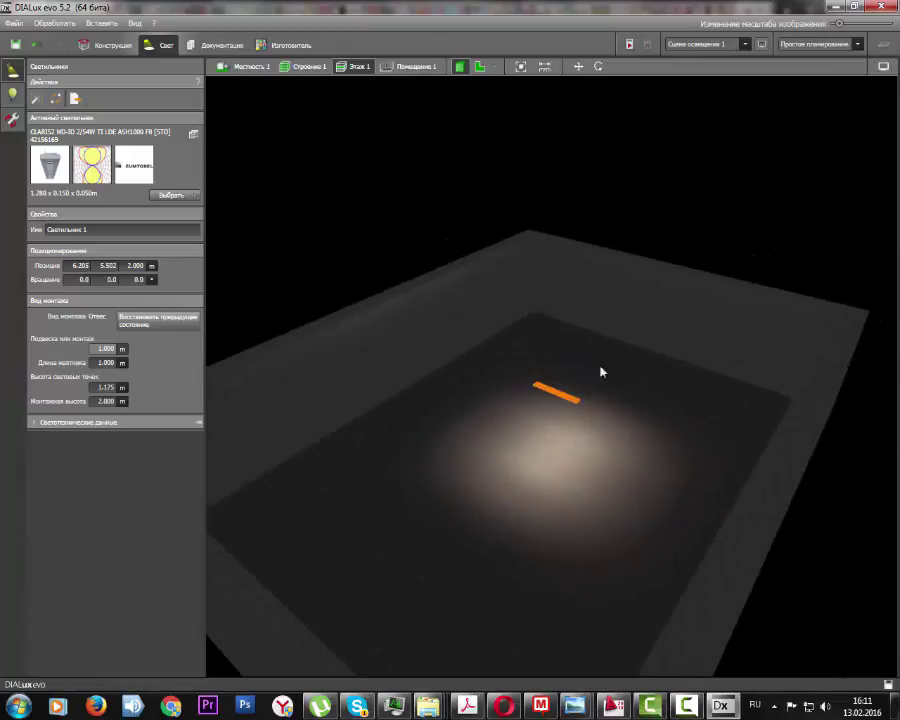
pyautogui.click(882, 66)
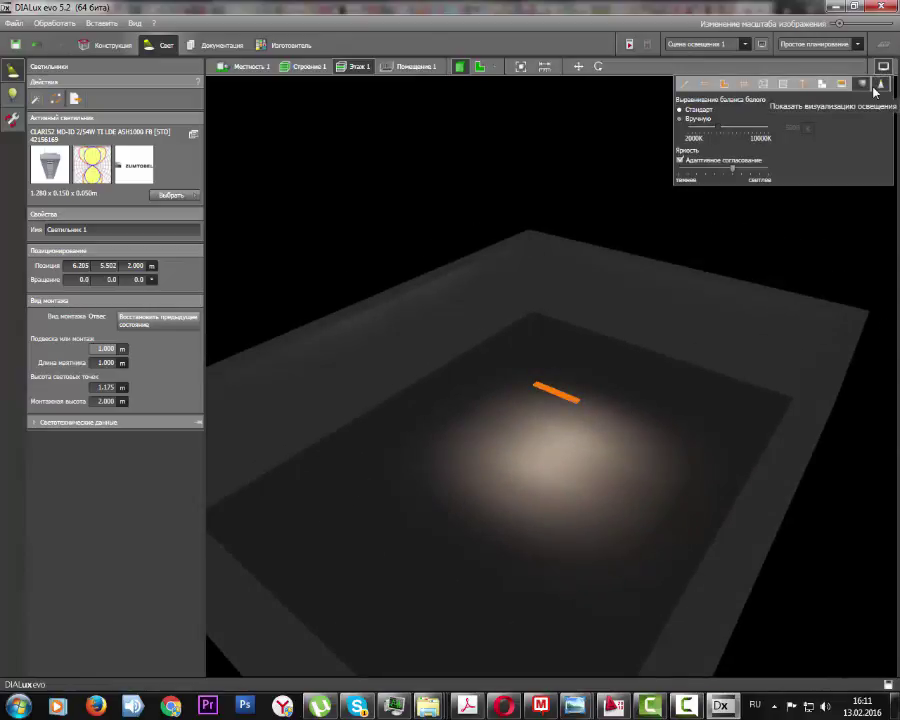
pyautogui.click(476, 305)
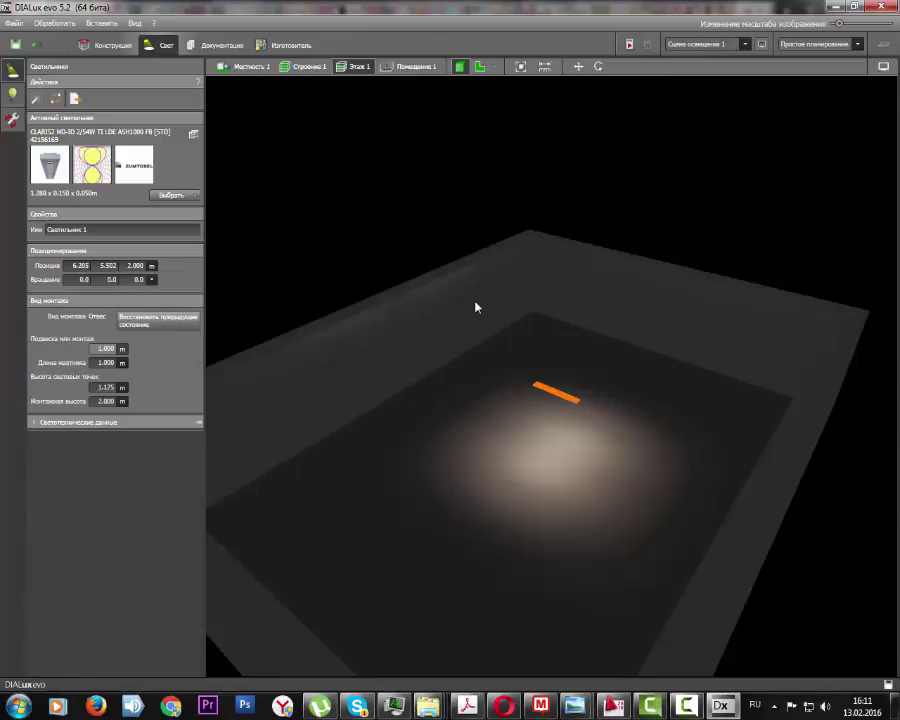
# Reselect the luminaire in the room and switch its lighting visualization off and on again
pyautogui.click(883, 66)
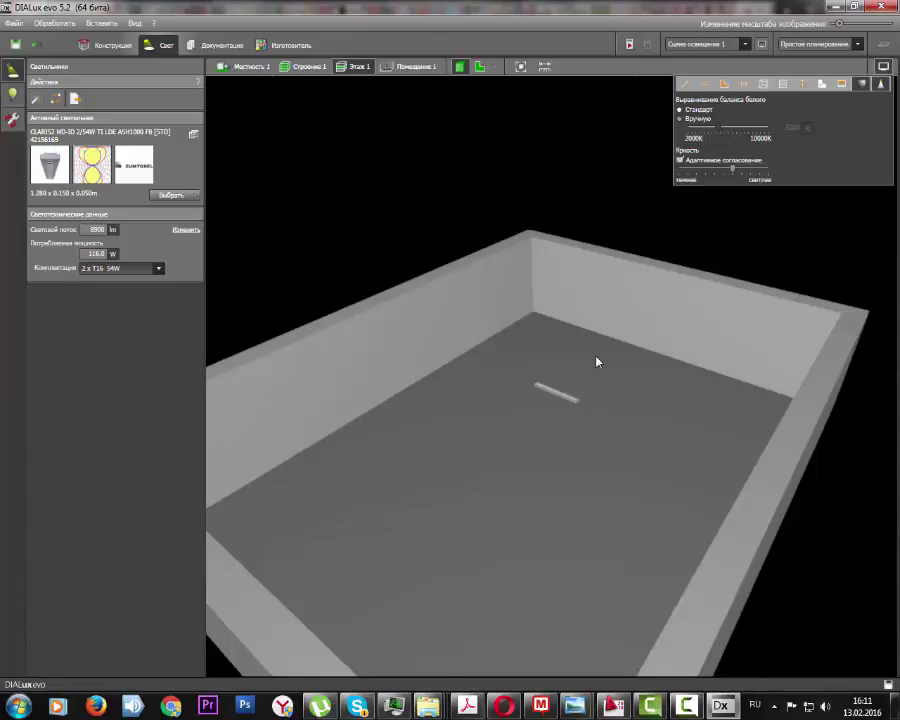
pyautogui.rightClick(555, 395)
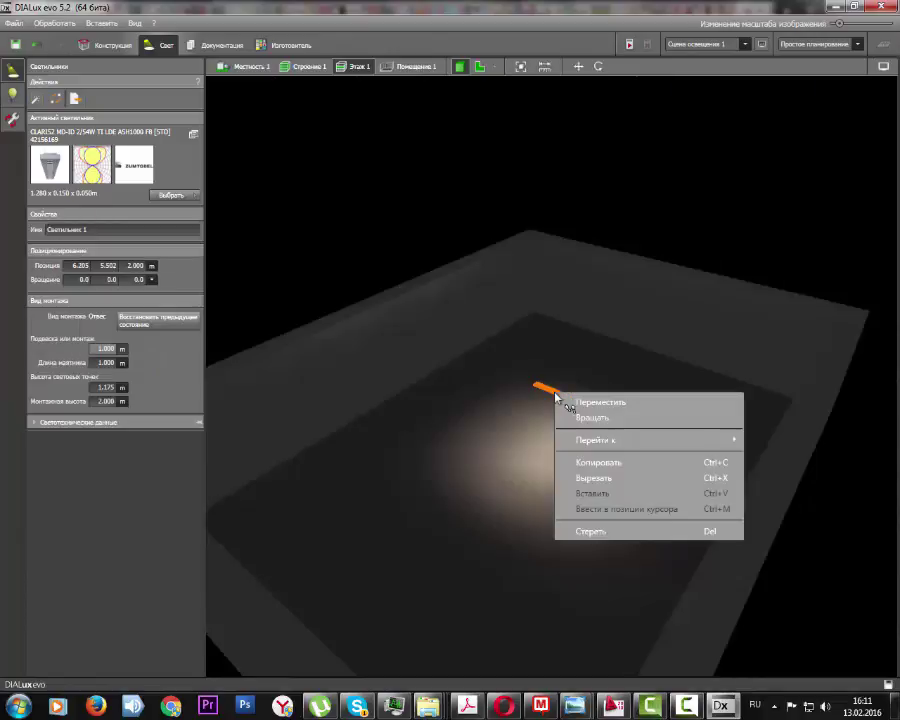
pyautogui.click(883, 66)
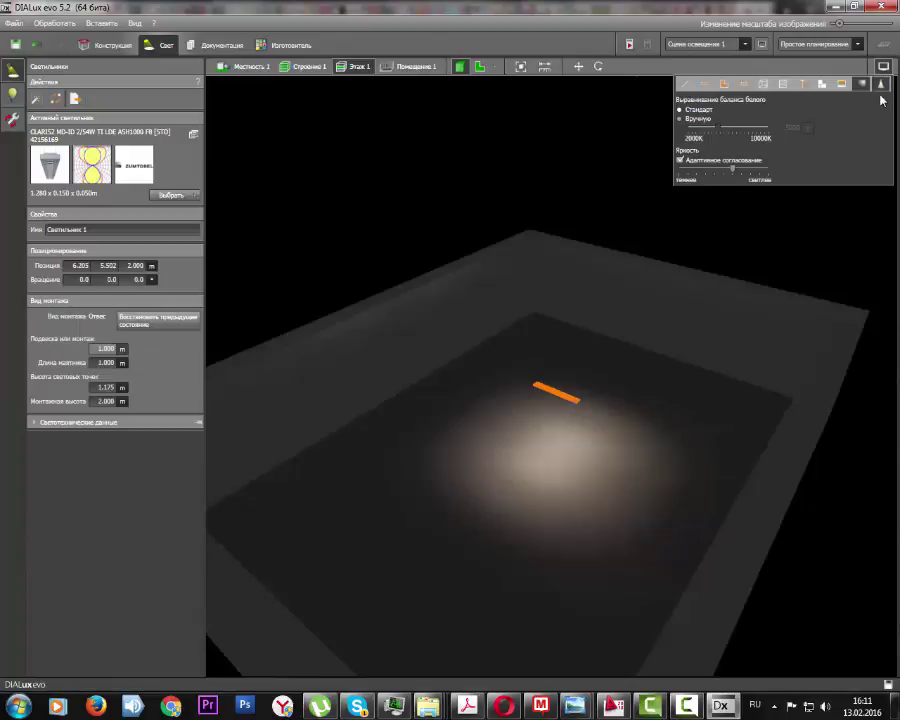
pyautogui.click(880, 84)
pyautogui.click(880, 84)
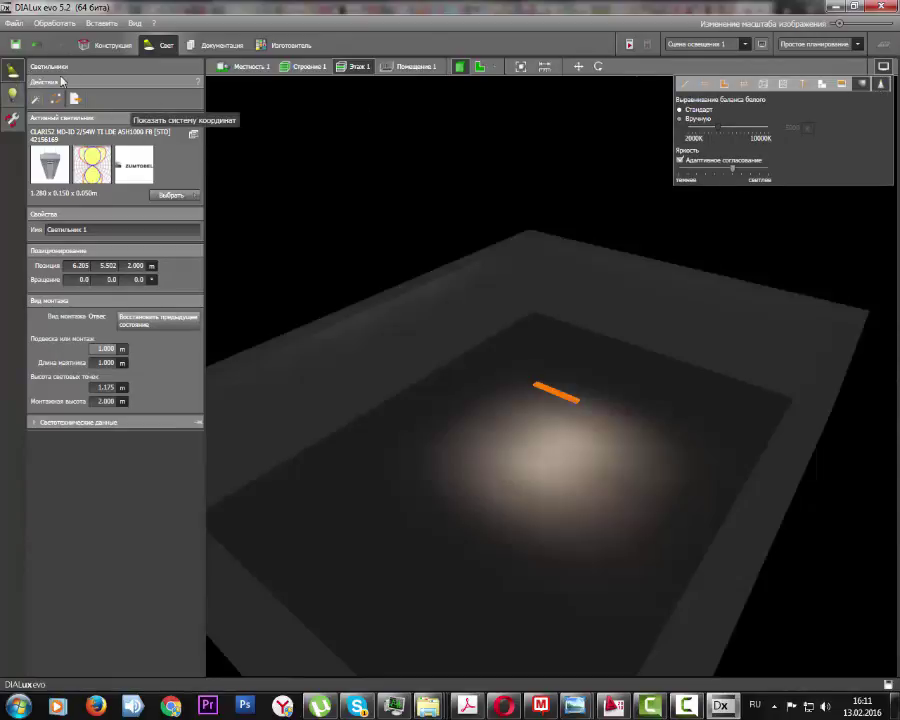
# Try an automatic 6 × 4 luminaire arrangement, switch the planning mode to Планировка здания и внешнего пространства and undo the arrangement
pyautogui.click(36, 102)
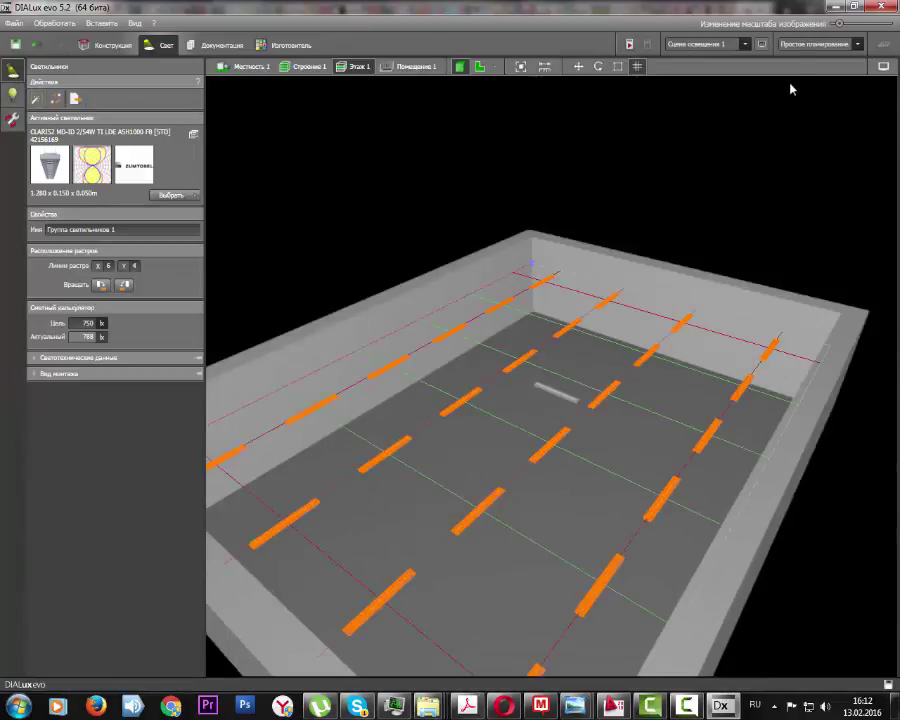
pyautogui.click(810, 44)
pyautogui.click(795, 58)
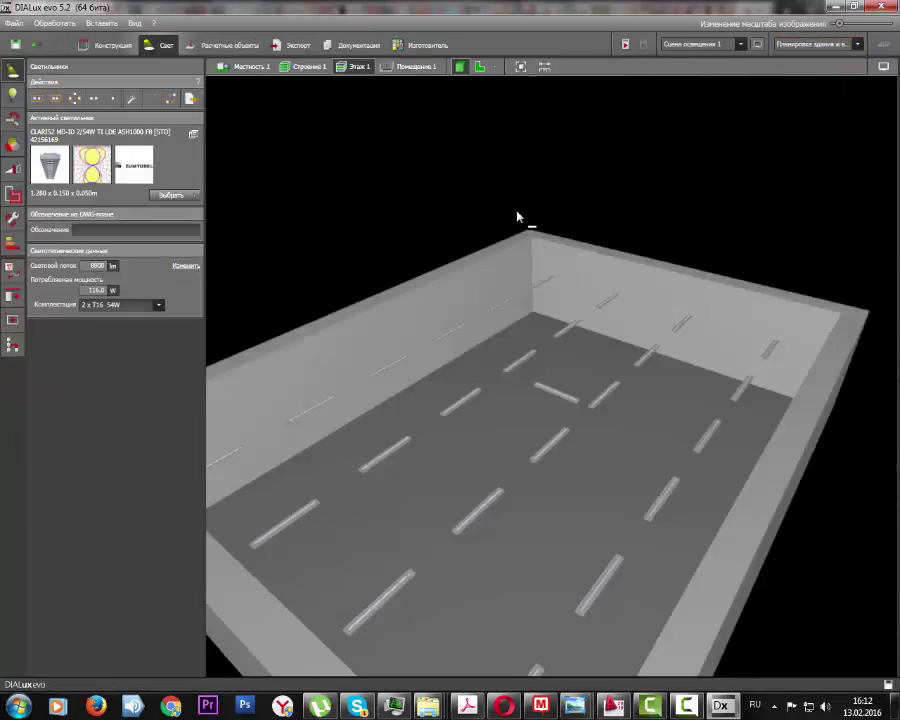
pyautogui.hotkey('ctrl', 'z')
pyautogui.click(810, 44)
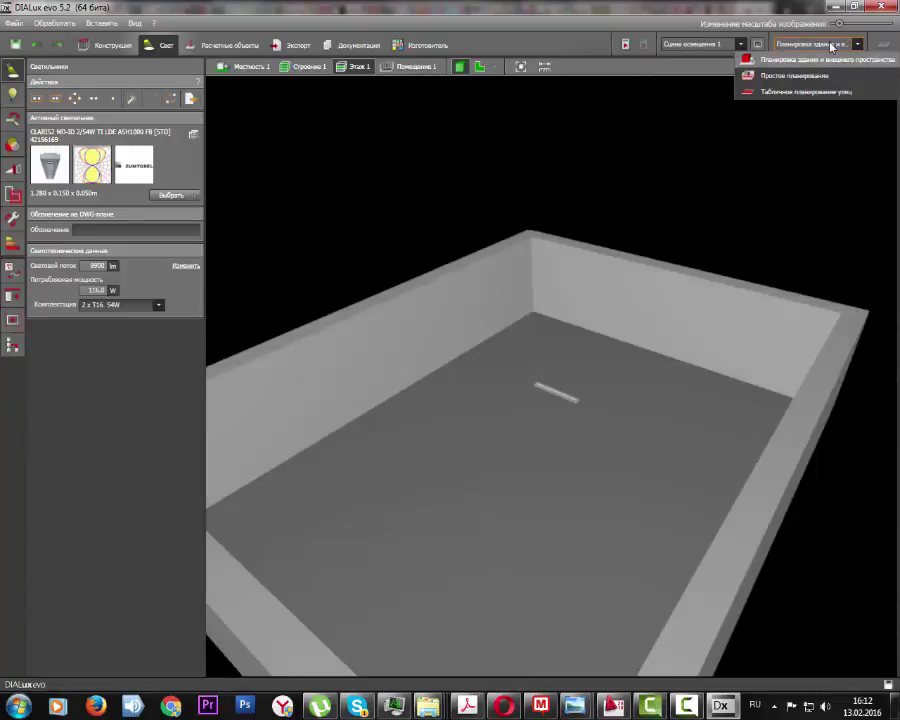
# Place a second individual luminaire in the room at about X 9.39 m, Y 5.68 m and deselect it
pyautogui.click(130, 98)
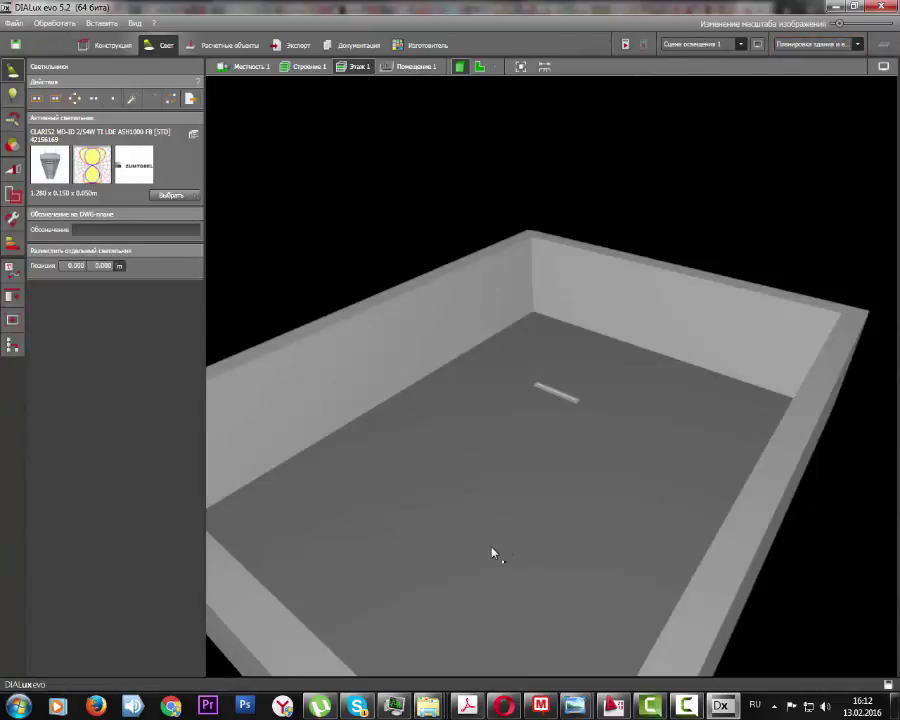
pyautogui.click(524, 534)
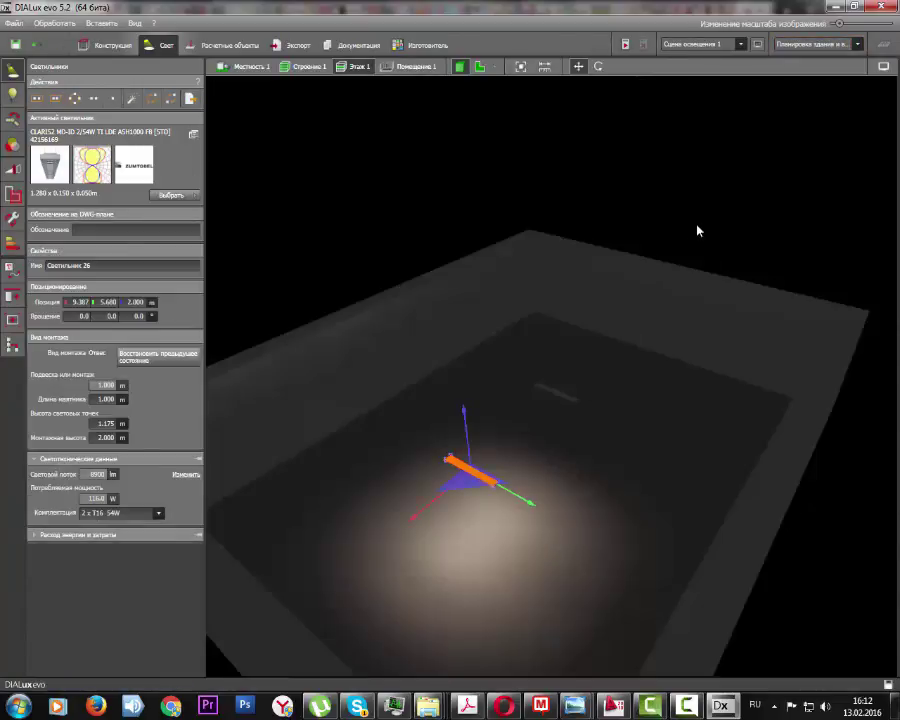
pyautogui.click(699, 228)
# Select each of the two luminaires in turn to compare their lighting visualizations
pyautogui.click(883, 67)
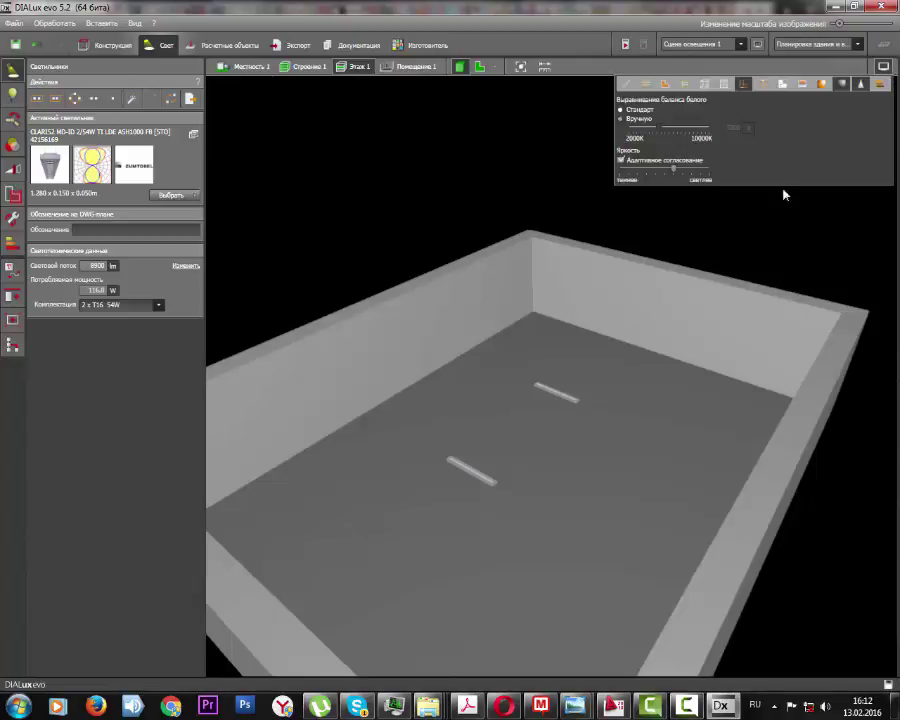
pyautogui.click(544, 388)
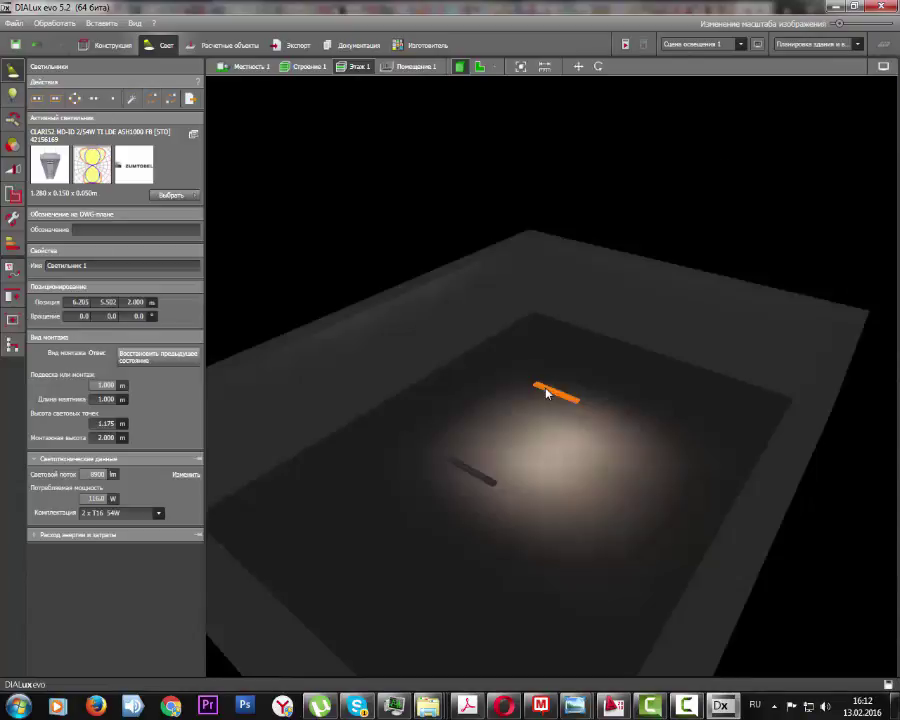
pyautogui.click(474, 470)
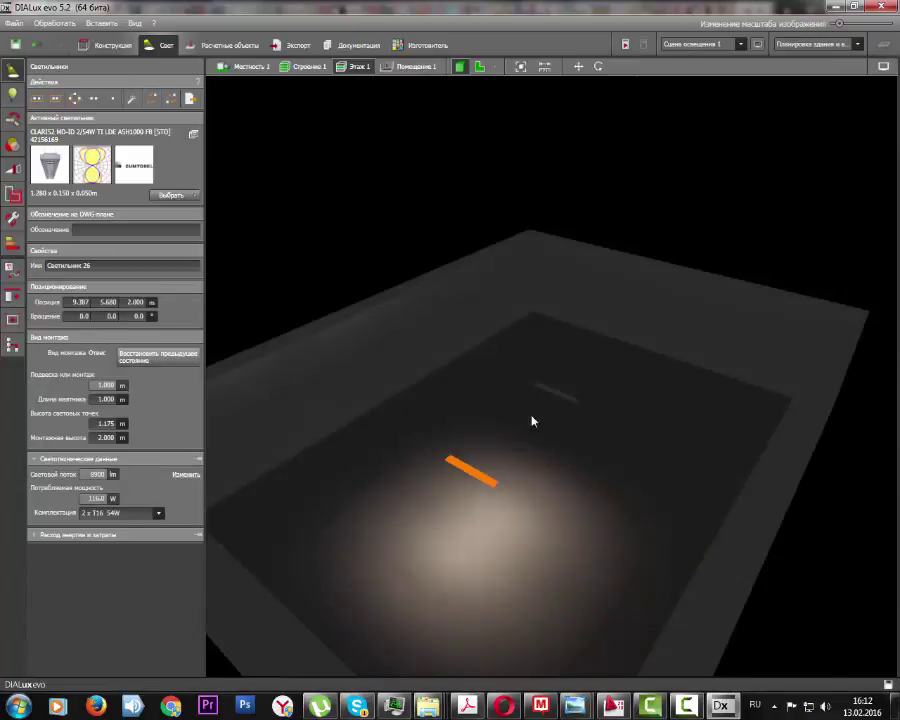
# Select both luminaires together, clear the selection and reselect only Светильник 1 to compare the lighting visualization
pyautogui.click(548, 395)
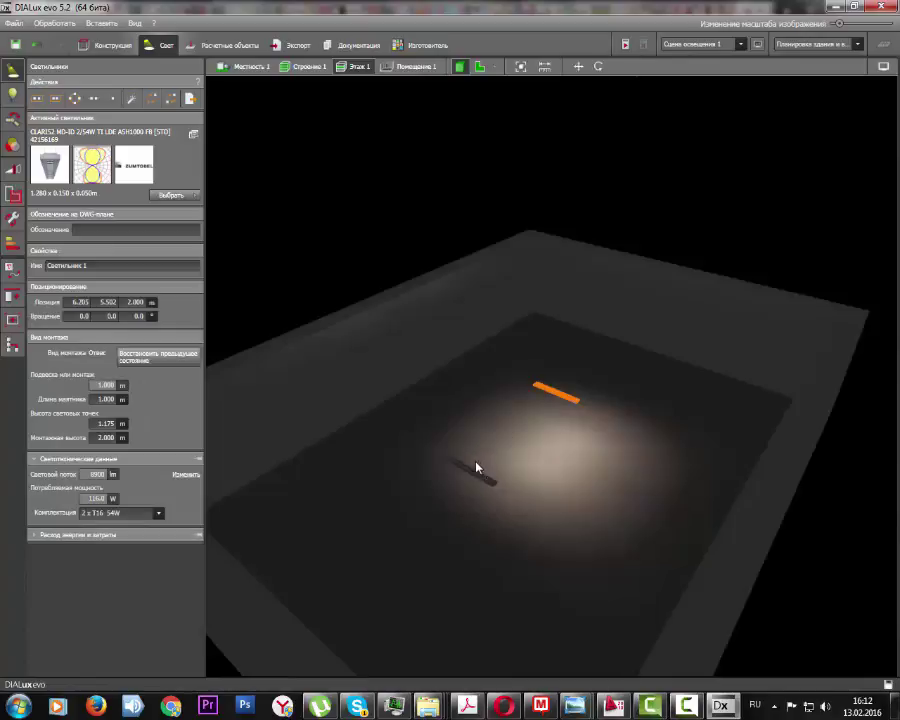
pyautogui.keyDown('ctrl'); pyautogui.click(472, 474); pyautogui.keyUp('ctrl')
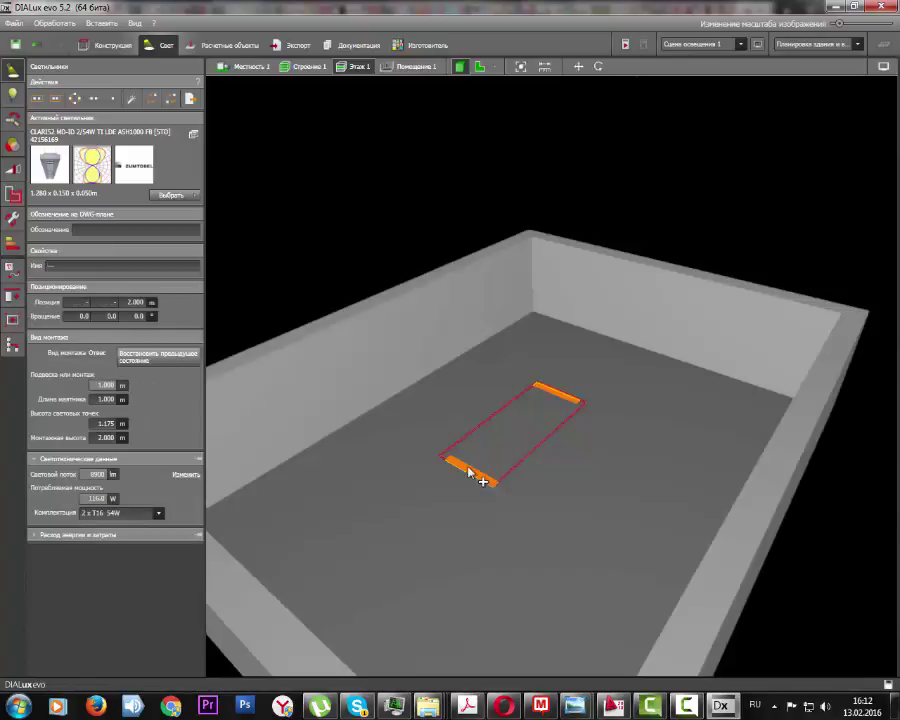
pyautogui.click(671, 271)
pyautogui.click(556, 392)
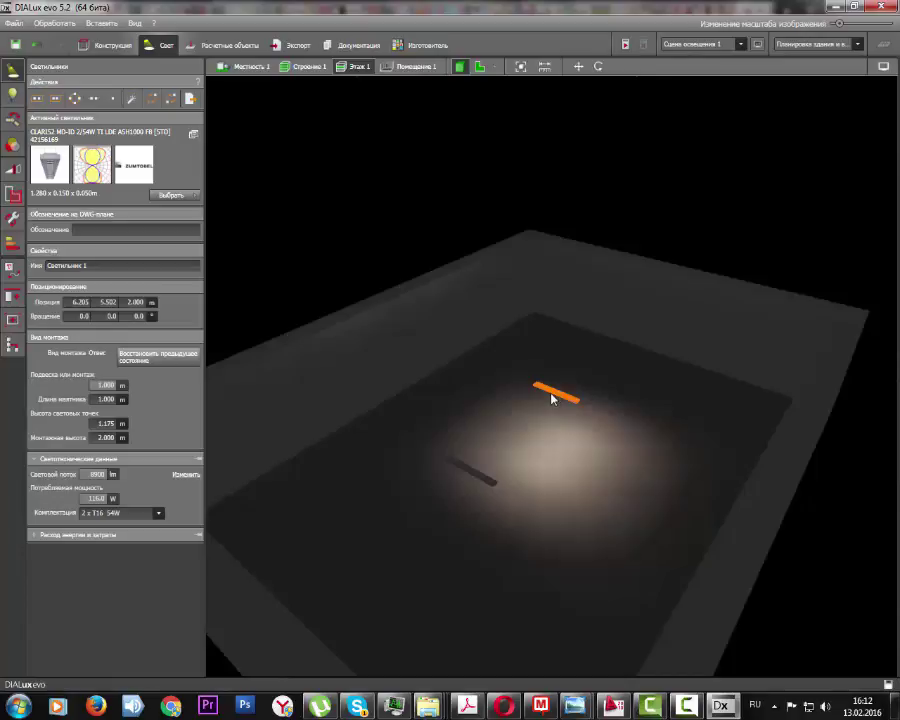
# Try manual white balance settings across the range up to 10000 K and return the white balance to Стандарт
pyautogui.click(883, 66)
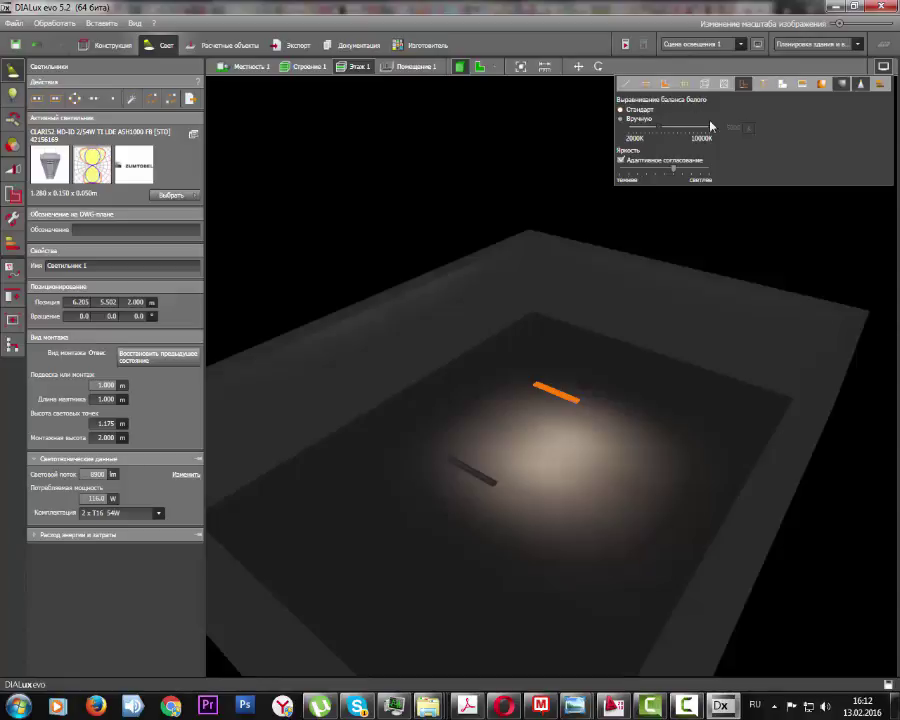
pyautogui.click(659, 136)
pyautogui.moveTo(635, 131); pyautogui.dragTo(687, 136)
pyautogui.moveTo(656, 131); pyautogui.dragTo(629, 129)
pyautogui.moveTo(632, 130); pyautogui.dragTo(709, 128)
pyautogui.click(620, 109)
# Lower the display brightness (Яркость) of the lighting visualization towards темнее
pyautogui.moveTo(673, 171)
pyautogui.mouseDown()
pyautogui.moveTo(697, 177)
pyautogui.moveTo(645, 177)
pyautogui.moveTo(660, 175)
pyautogui.mouseUp()
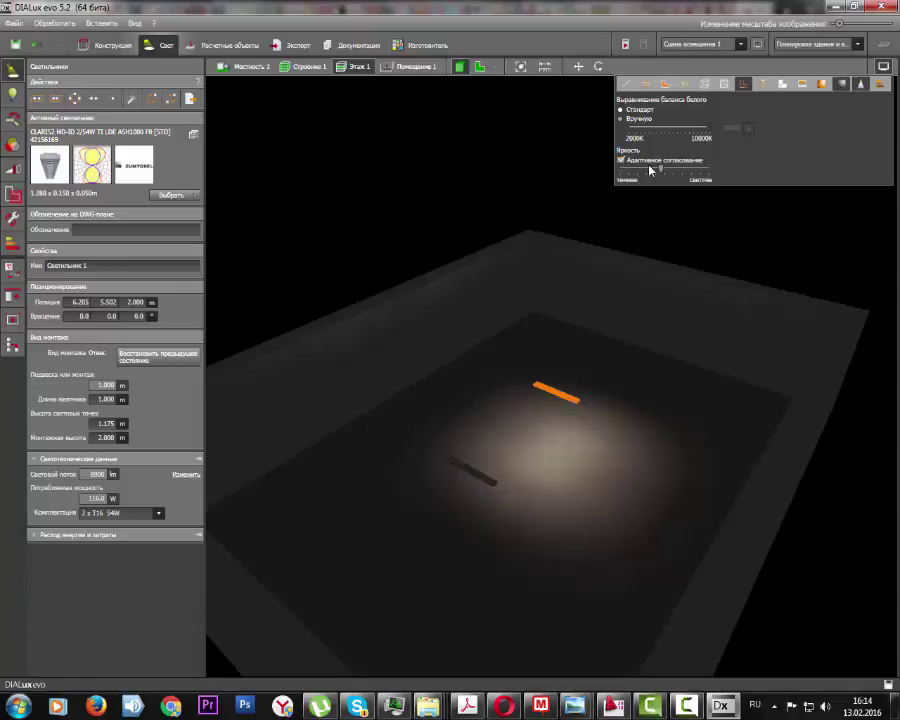
pyautogui.moveTo(650, 171)
pyautogui.mouseDown()
pyautogui.moveTo(630, 173)
pyautogui.moveTo(651, 174)
pyautogui.mouseUp()
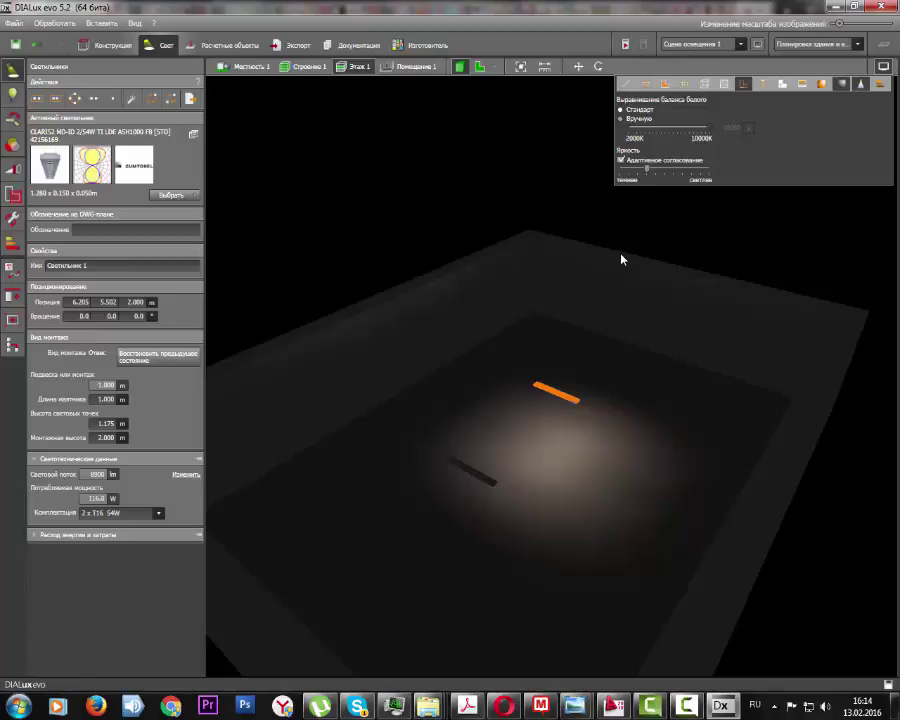
pyautogui.click(686, 705)
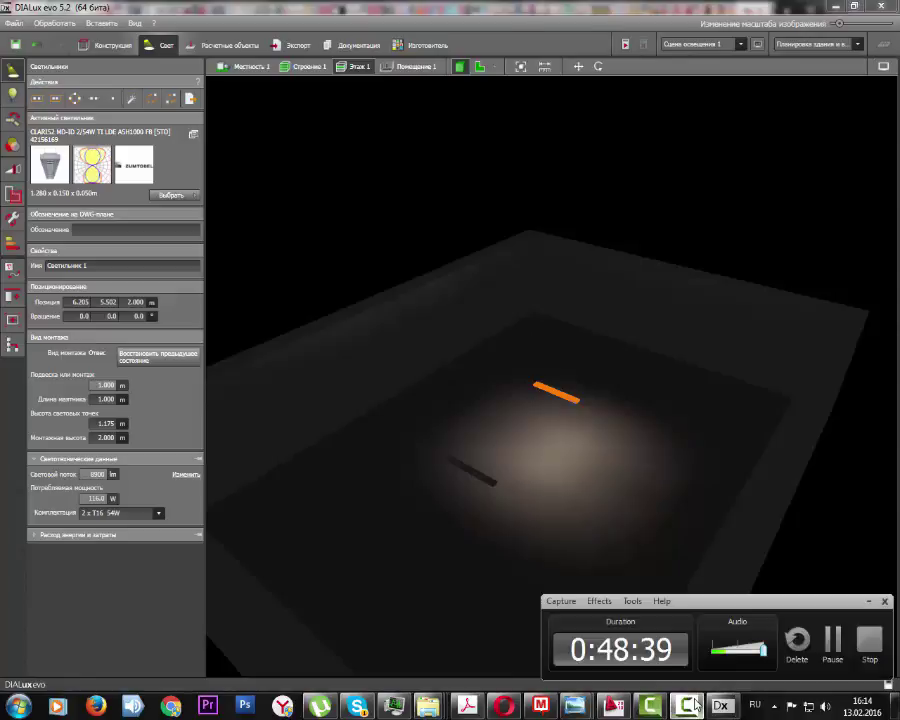
pyautogui.click(622, 434)
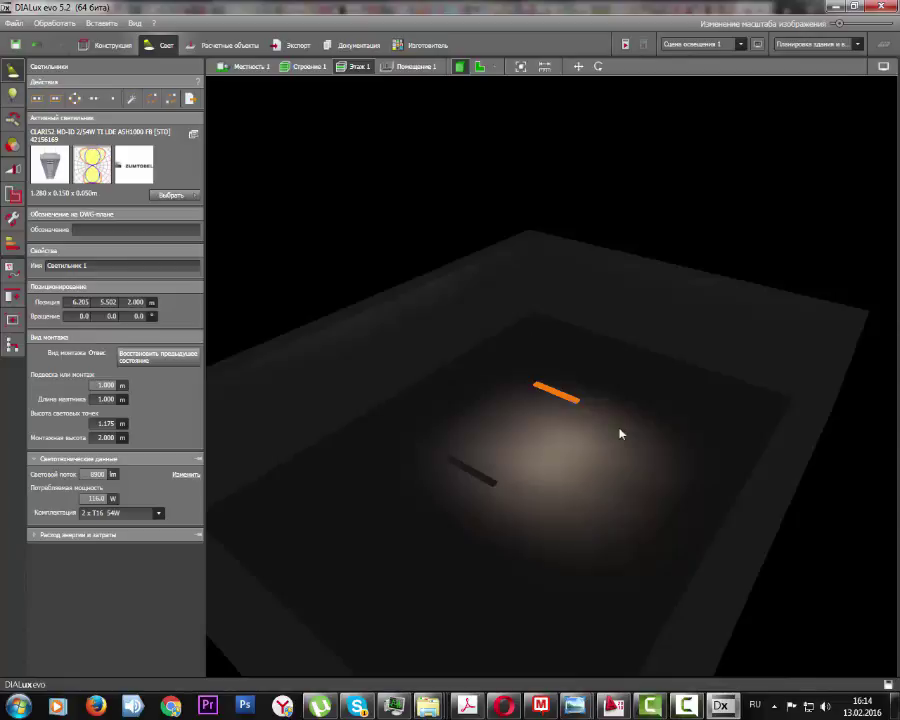
# View the luminaire's Расход энергии и затраты settings and return to its Светотехнические данные
pyautogui.click(38, 536)
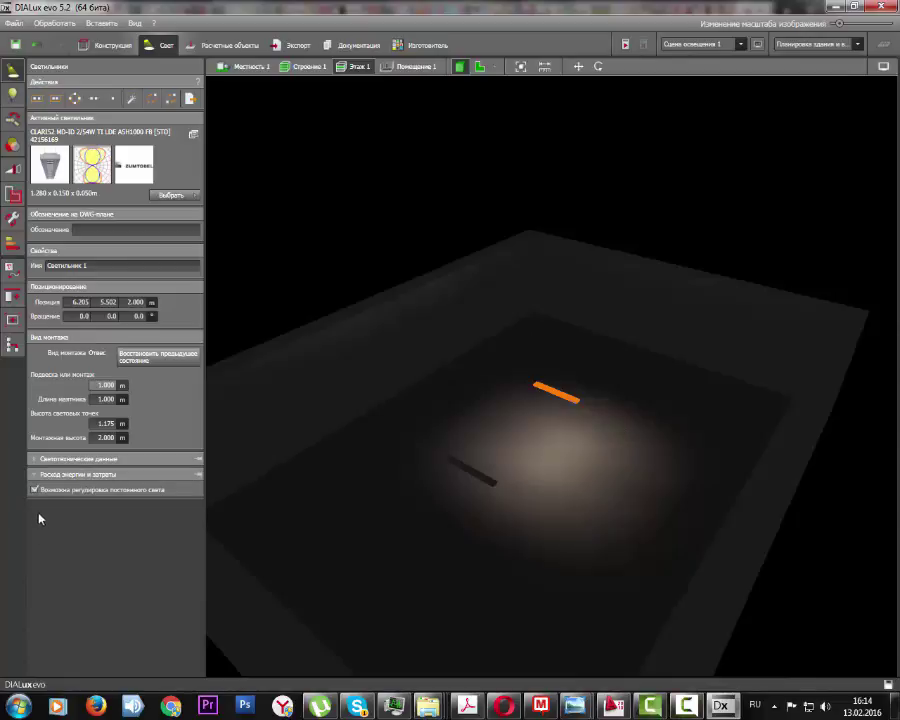
pyautogui.click(40, 460)
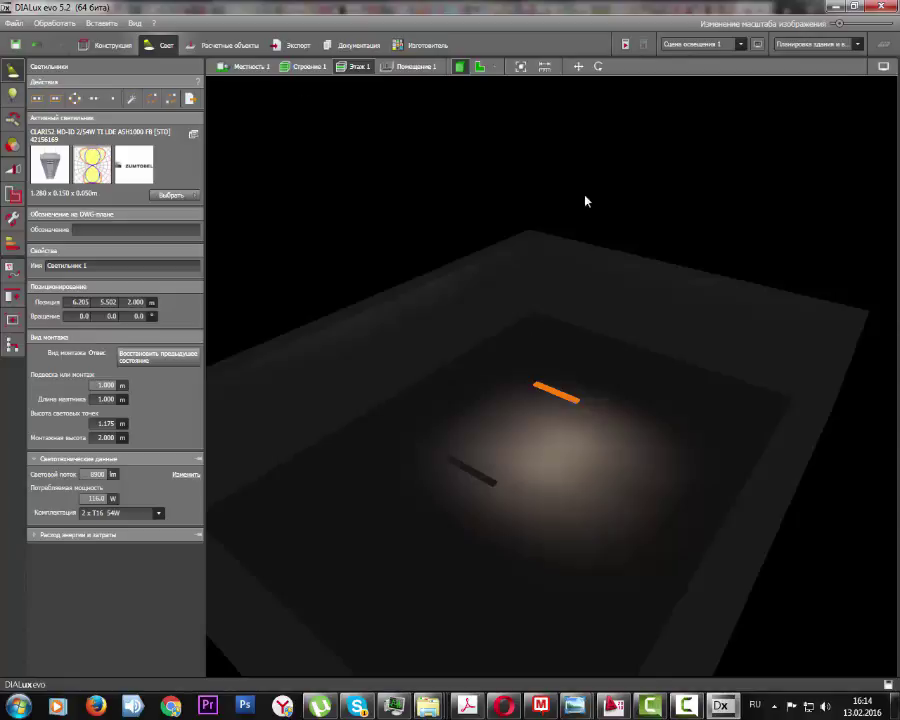
# Switch the planning mode to Простое планирование and on to Табличное планирование улиц
pyautogui.click(836, 43)
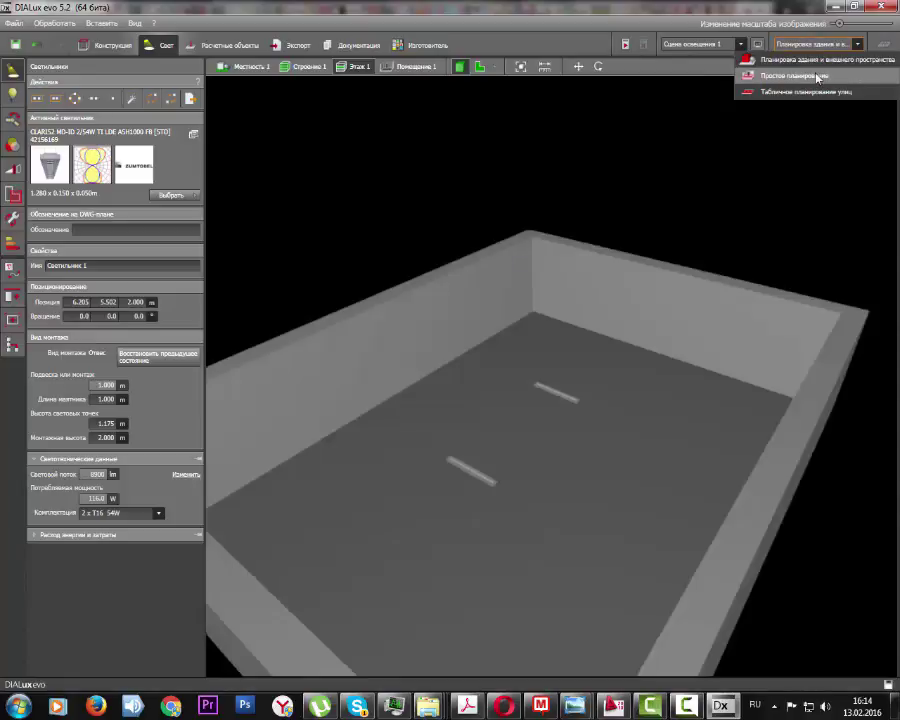
pyautogui.click(818, 77)
pyautogui.click(816, 44)
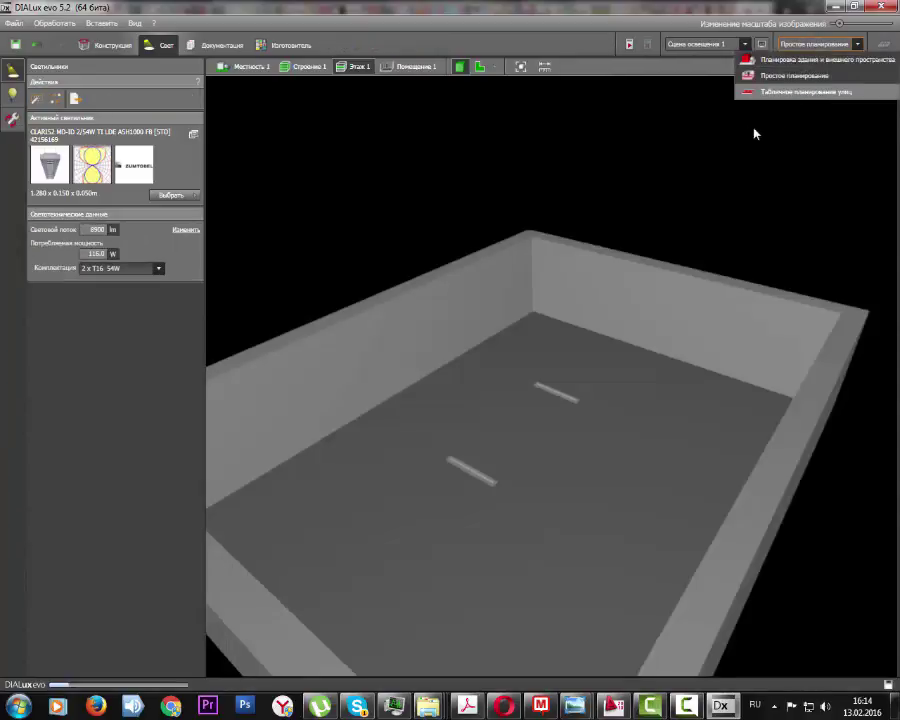
pyautogui.click(795, 91)
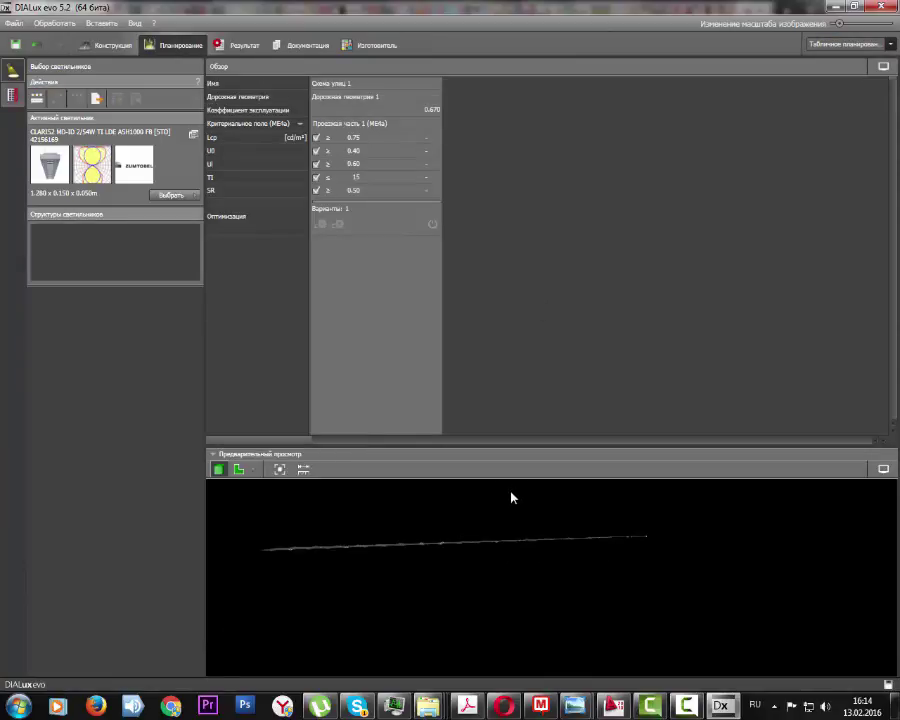
# Examine the default road in the 3D preview from several angles and show the street scheme's Конструкция settings
pyautogui.moveTo(514, 489); pyautogui.dragTo(589, 571)
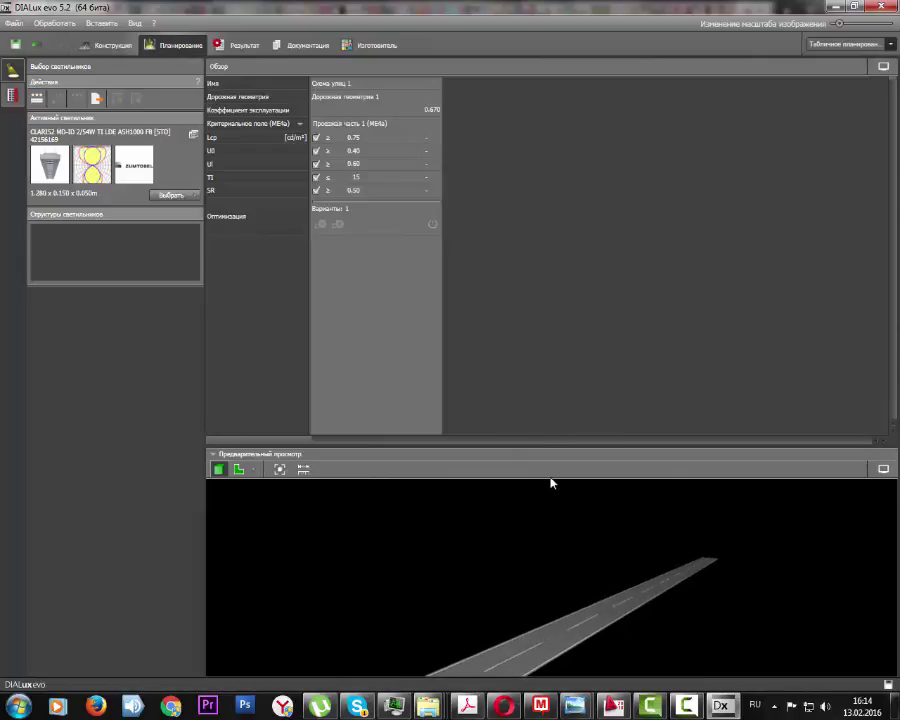
pyautogui.moveTo(548, 486); pyautogui.dragTo(543, 543)
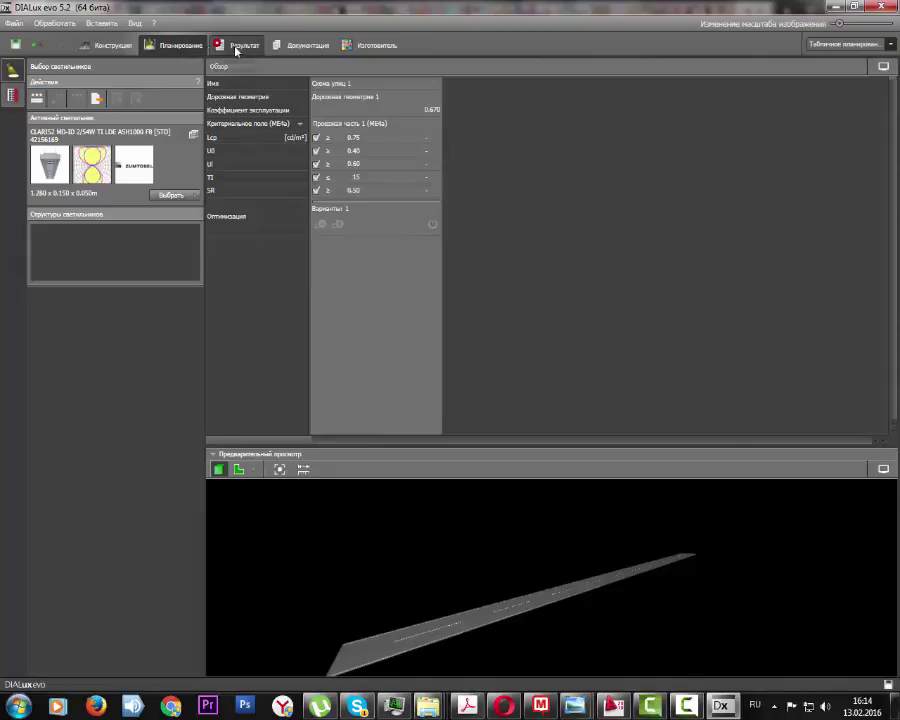
pyautogui.click(124, 44)
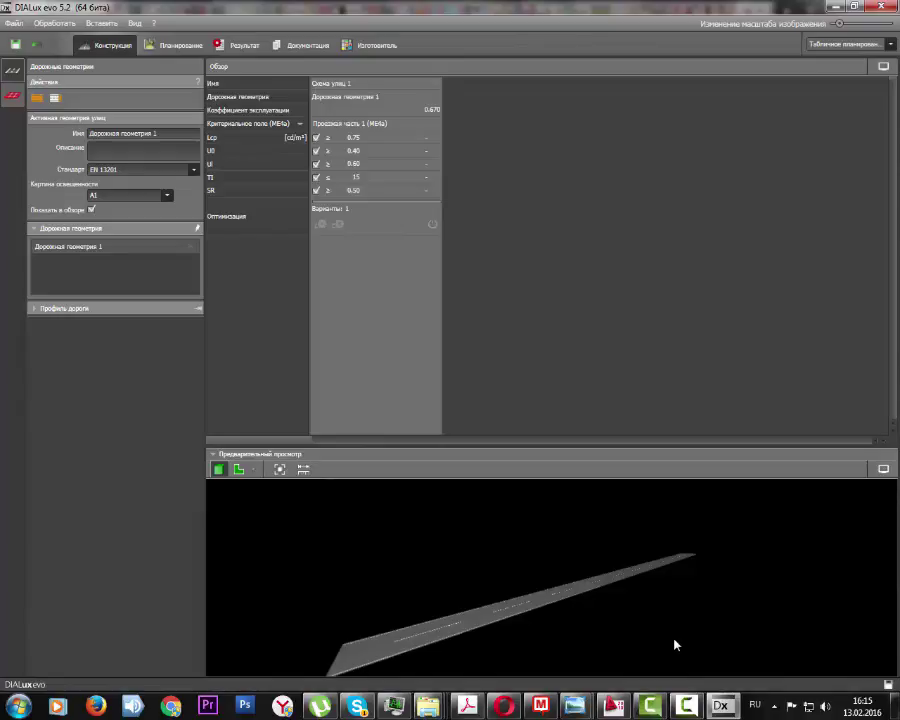
pyautogui.moveTo(609, 583); pyautogui.dragTo(612, 573)
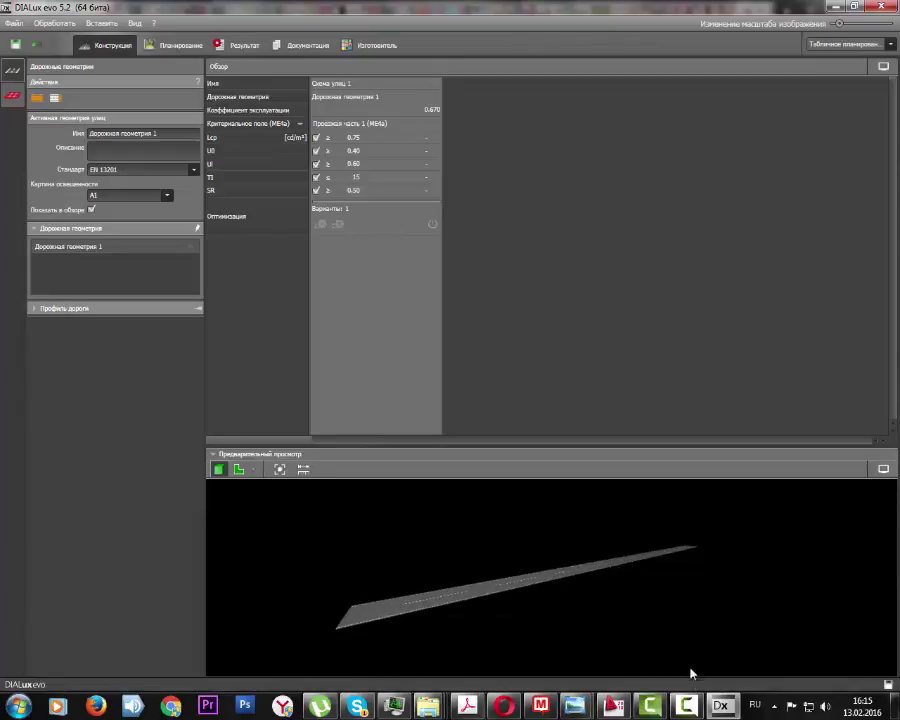
pyautogui.click(687, 707)
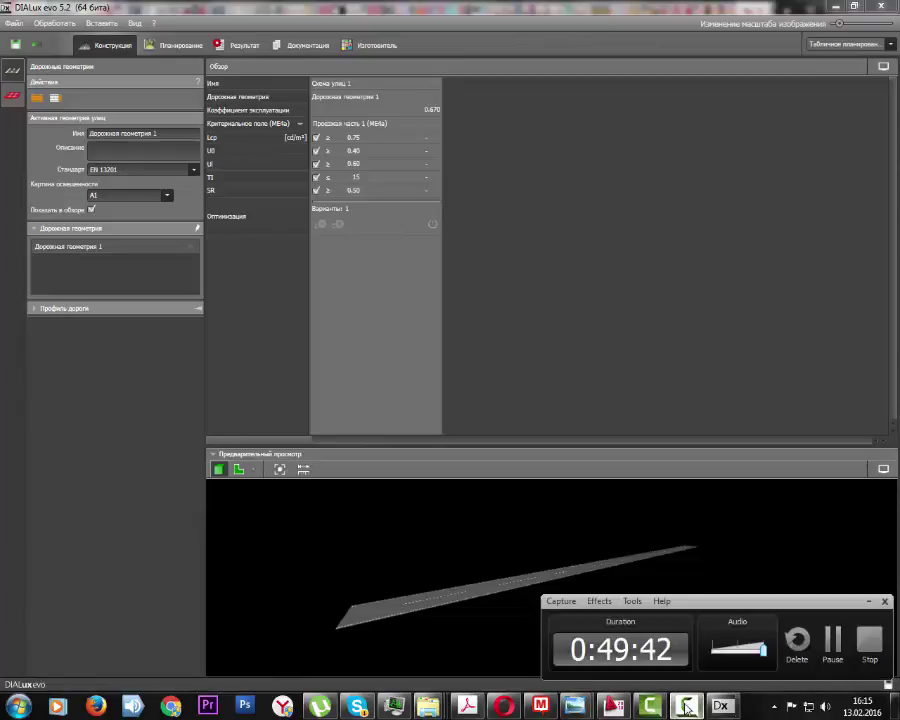